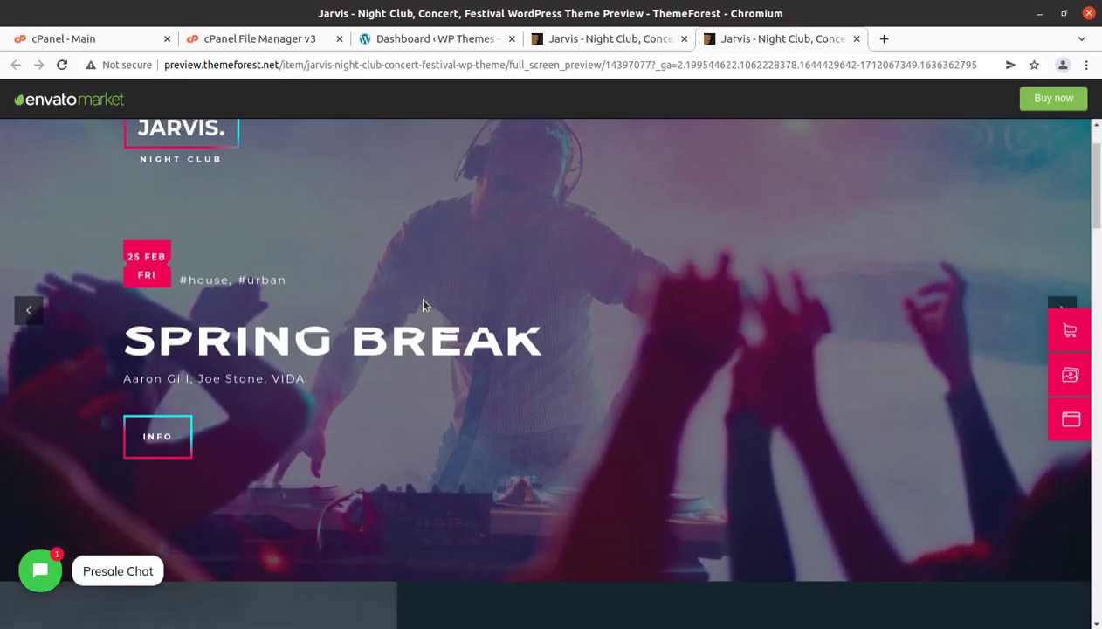
Look through the Jarvis demo homepage down to the reservation form, and check the theme's ThemeForest item page
scroll(423, 304, down, 4)
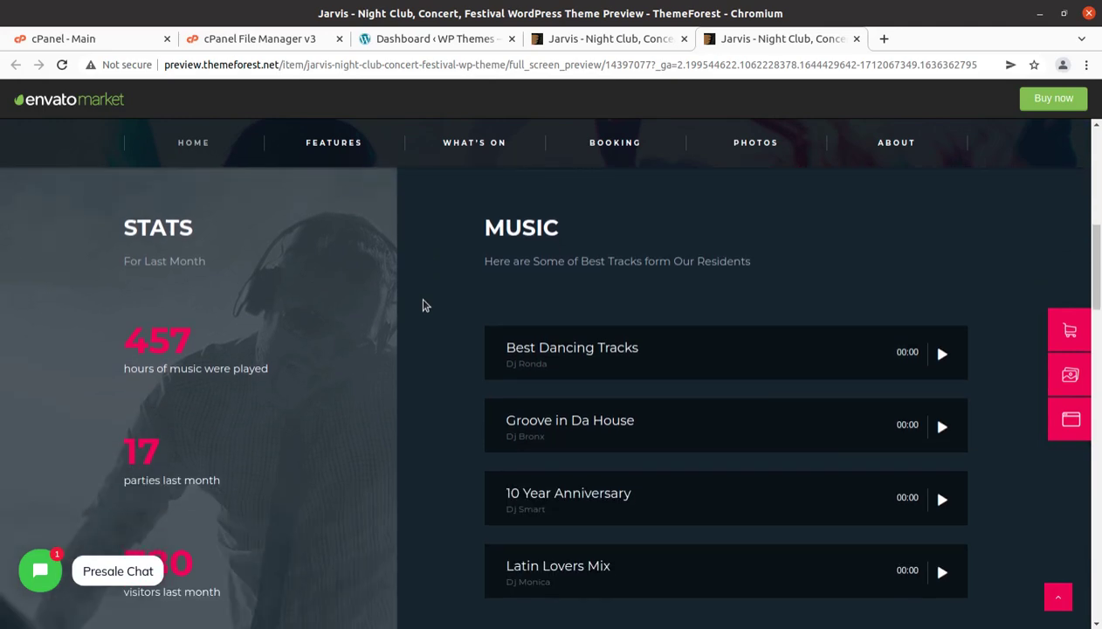
scroll(423, 305, down, 4)
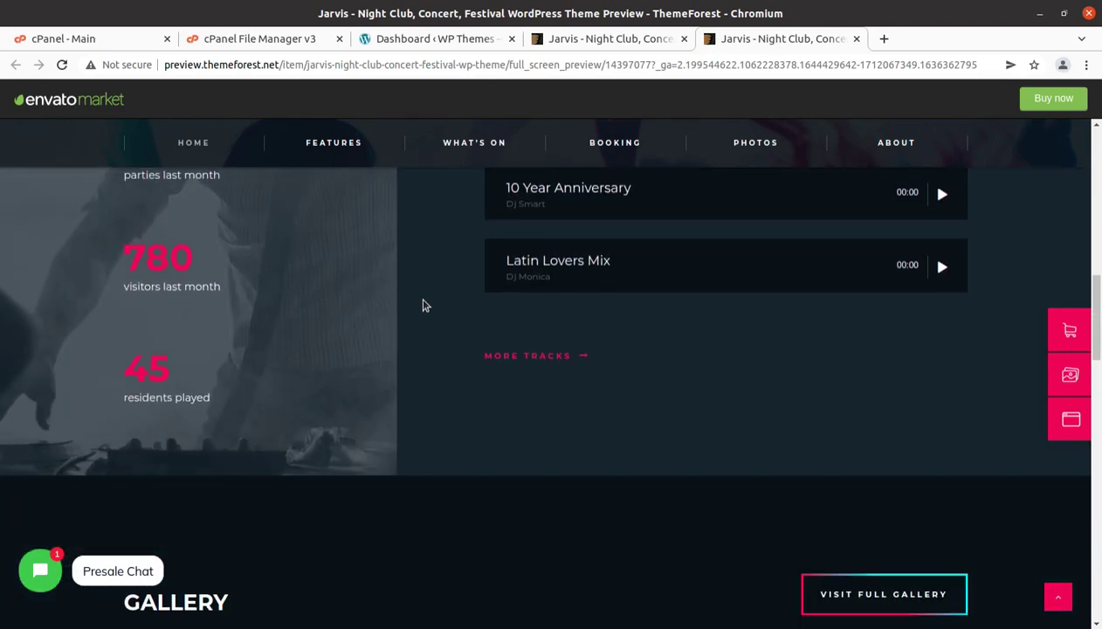
scroll(423, 305, down, 1)
scroll(423, 305, down, 3)
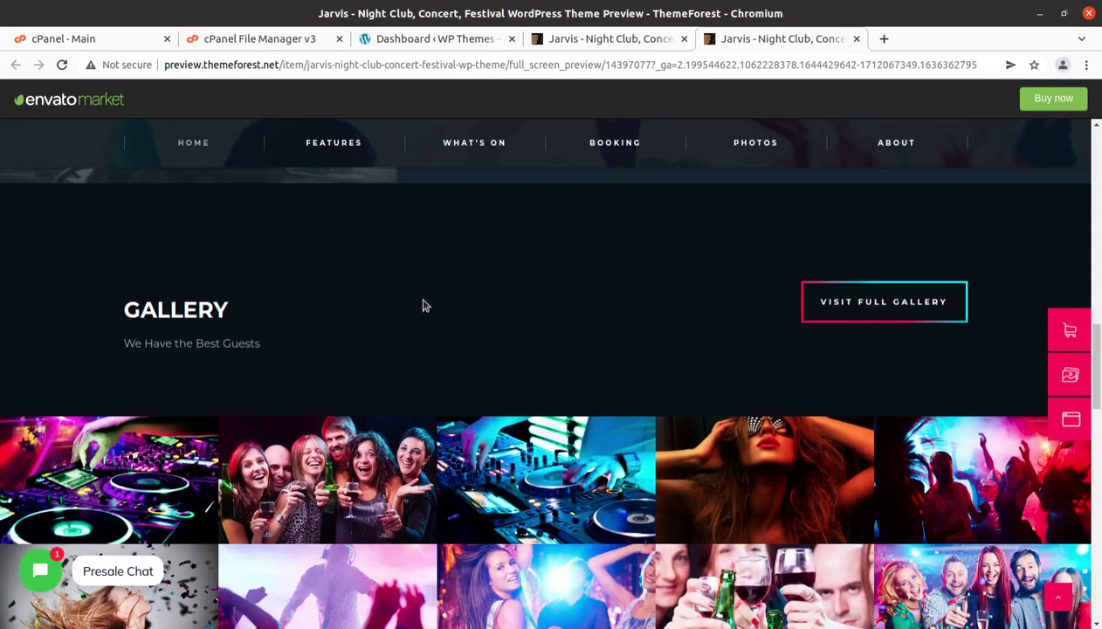
scroll(422, 305, down, 1)
scroll(423, 305, down, 4)
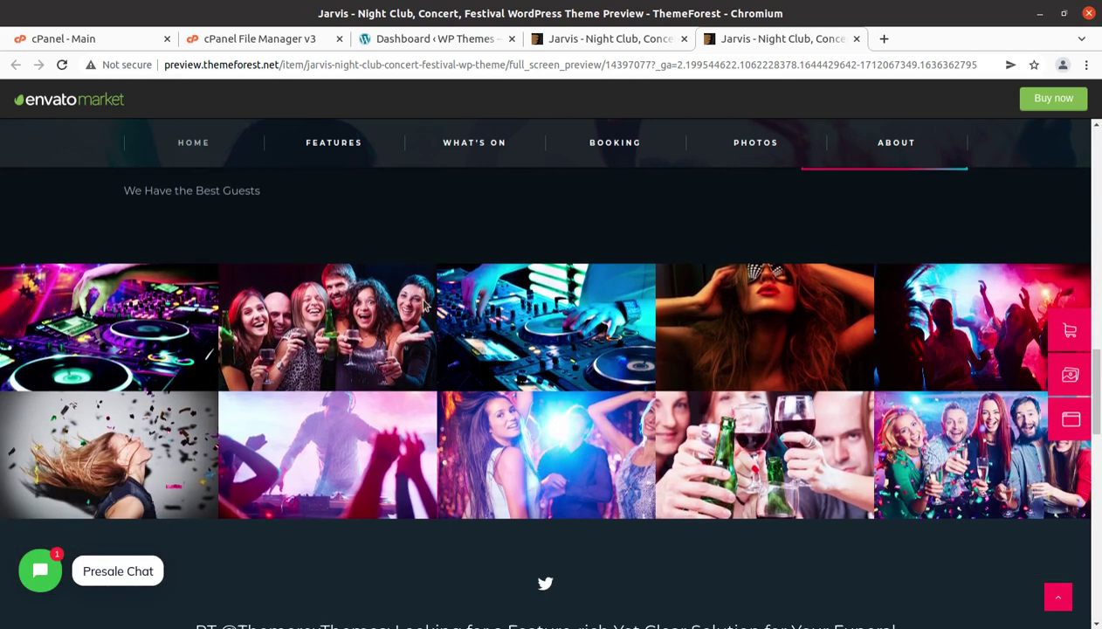
scroll(423, 305, down, 5)
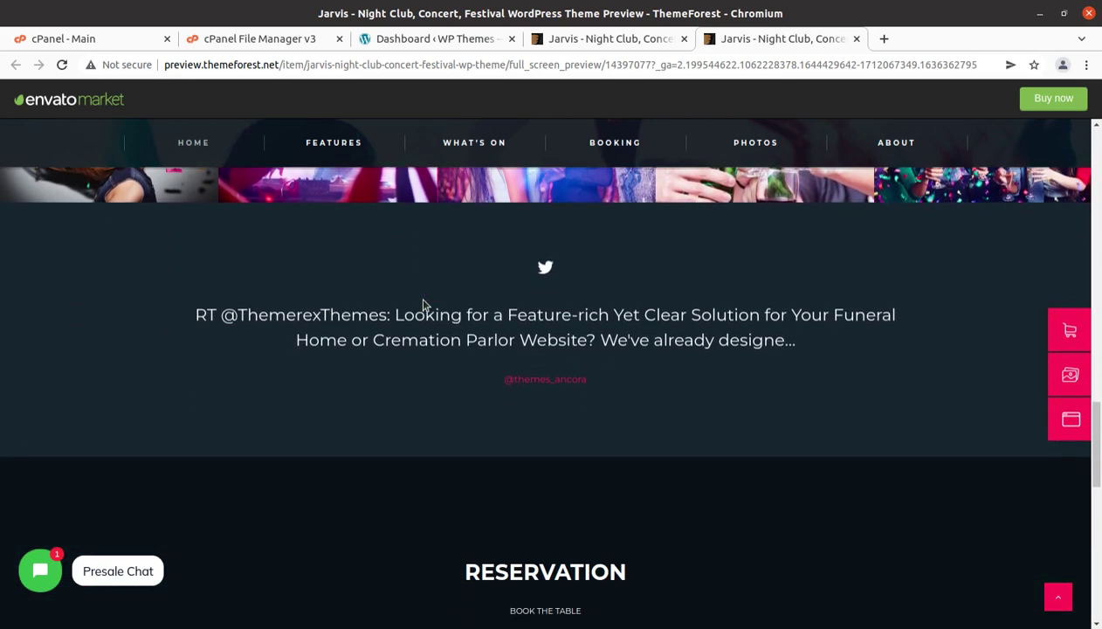
scroll(423, 305, down, 1)
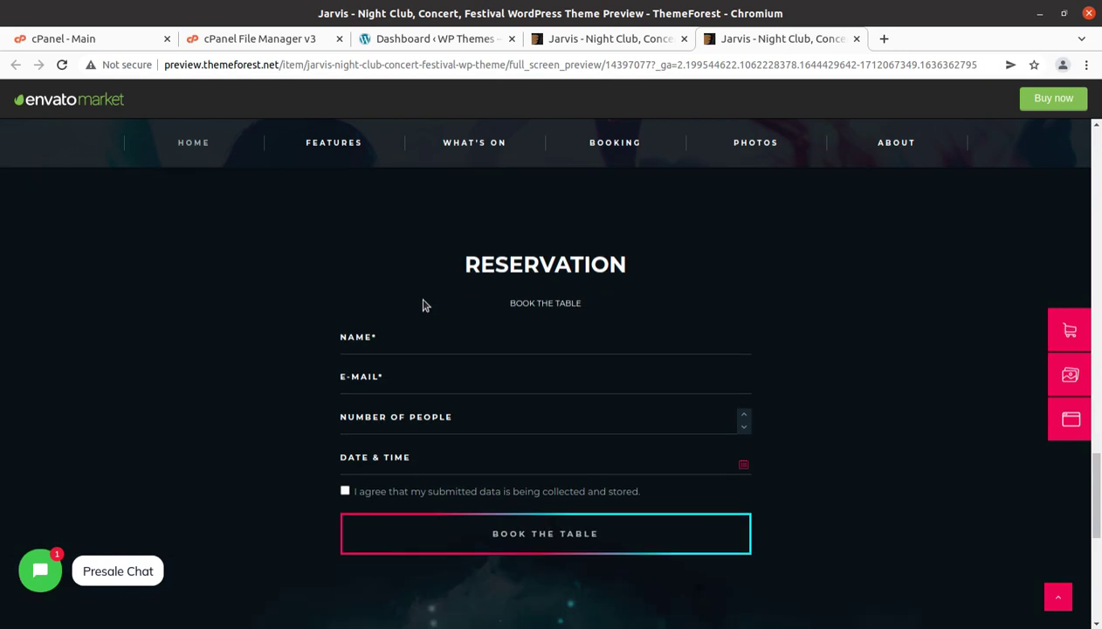
scroll(423, 305, down, 1)
scroll(423, 305, up, 1)
click(585, 38)
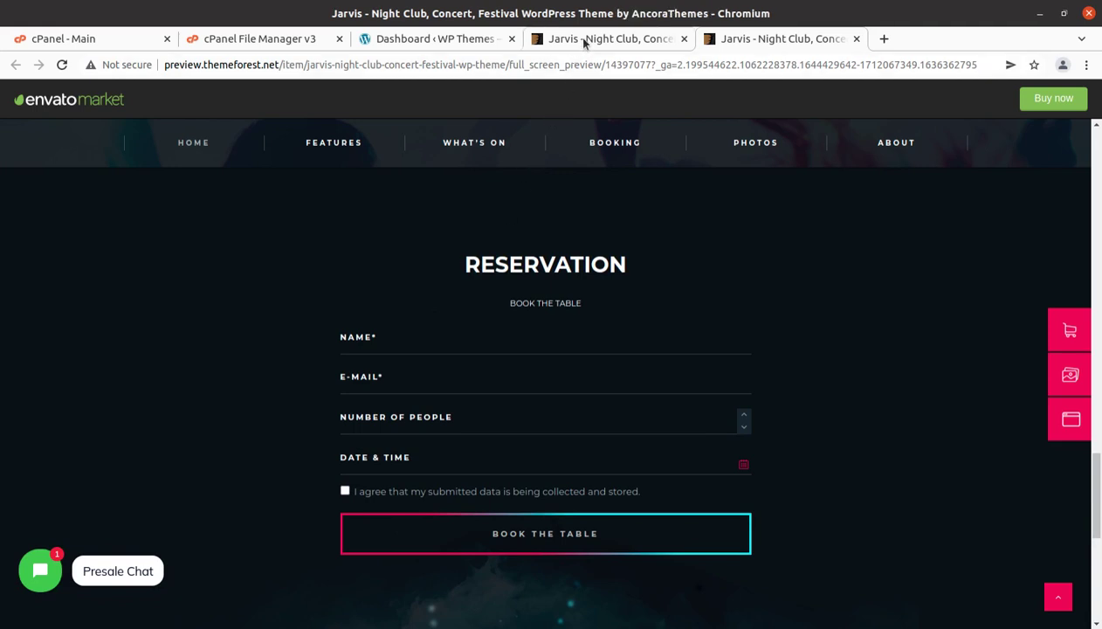
scroll(483, 259, up, 1)
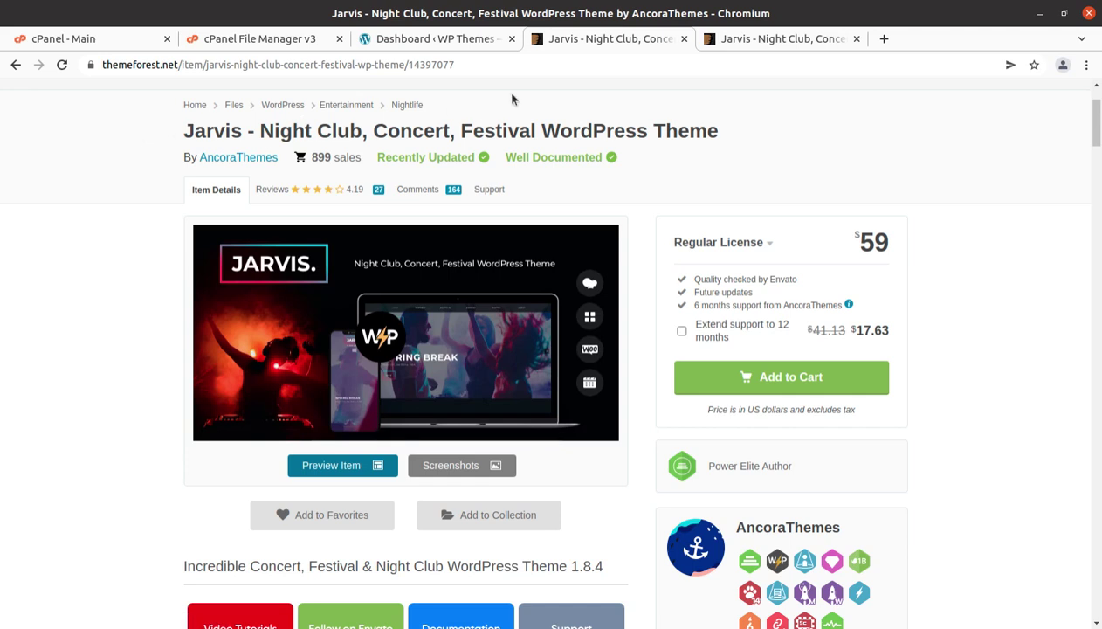
Return to the live preview and review the homepage's reservation, gallery, stats and music sections again
click(741, 38)
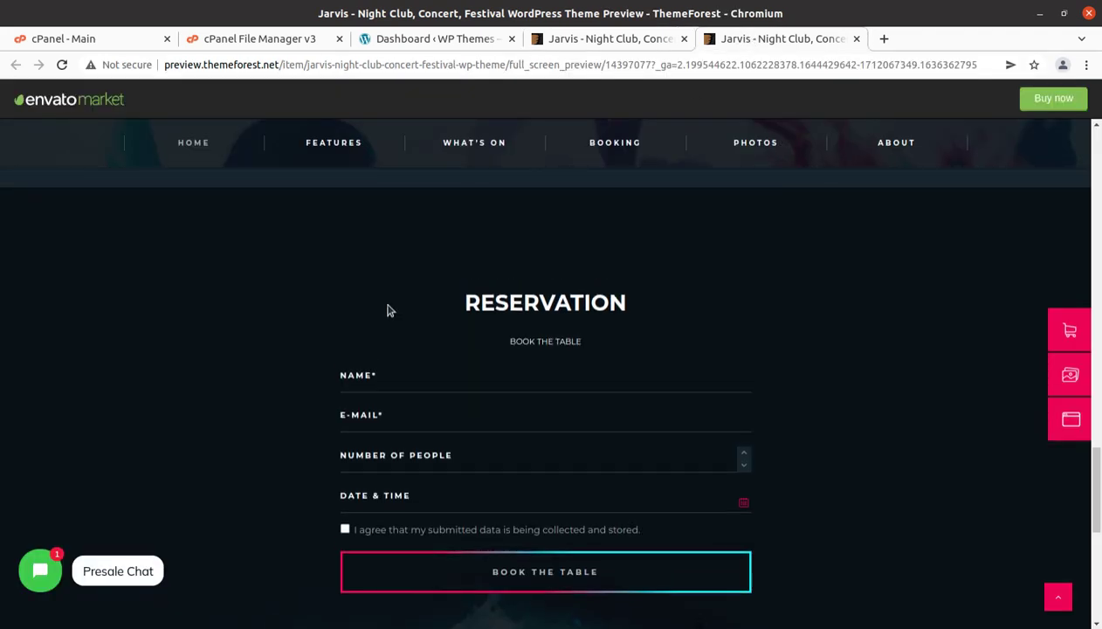
scroll(390, 310, down, 1)
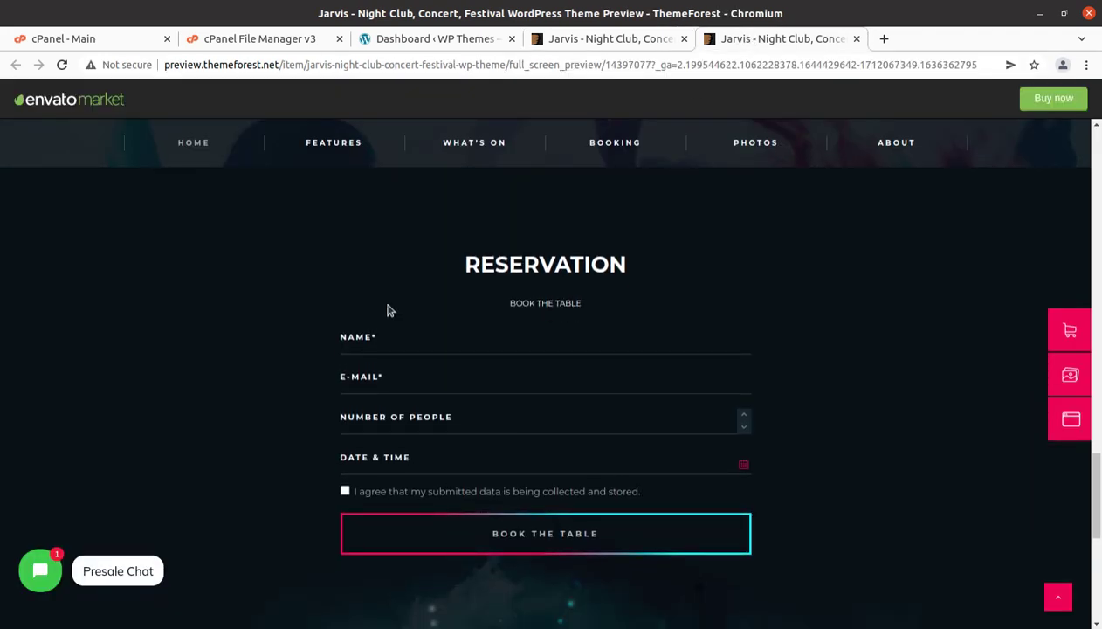
scroll(390, 310, up, 15)
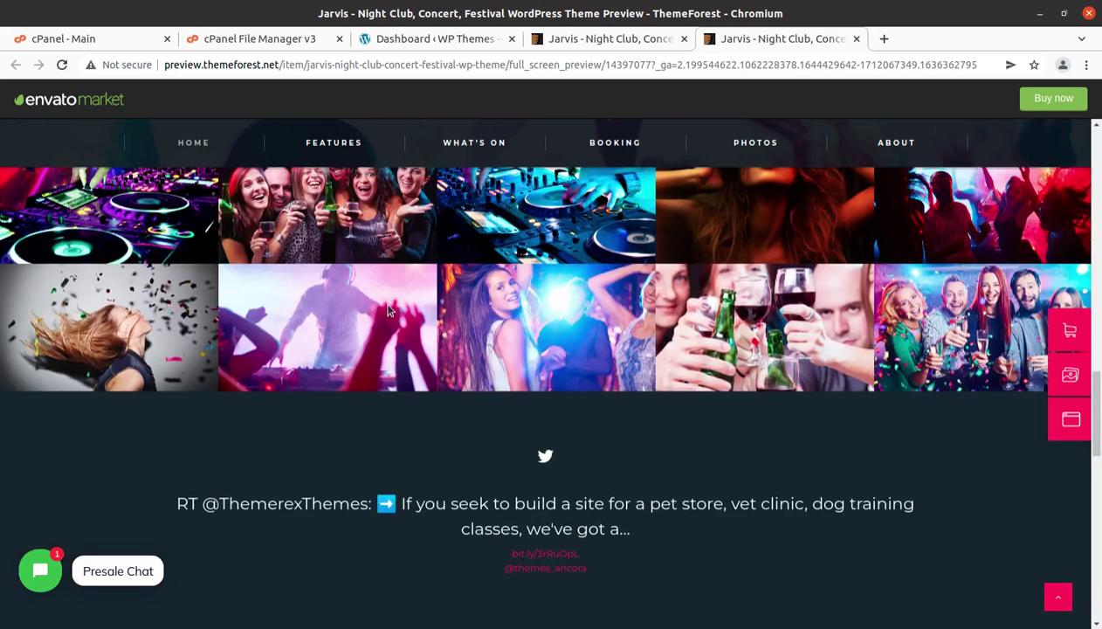
scroll(390, 310, up, 9)
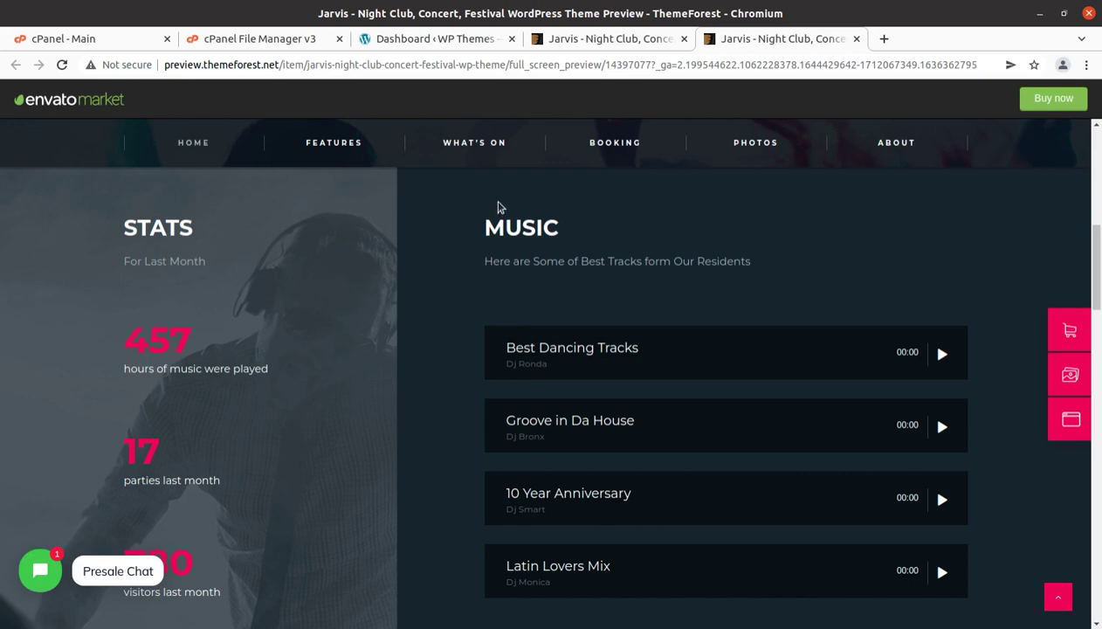
scroll(854, 347, down, 8)
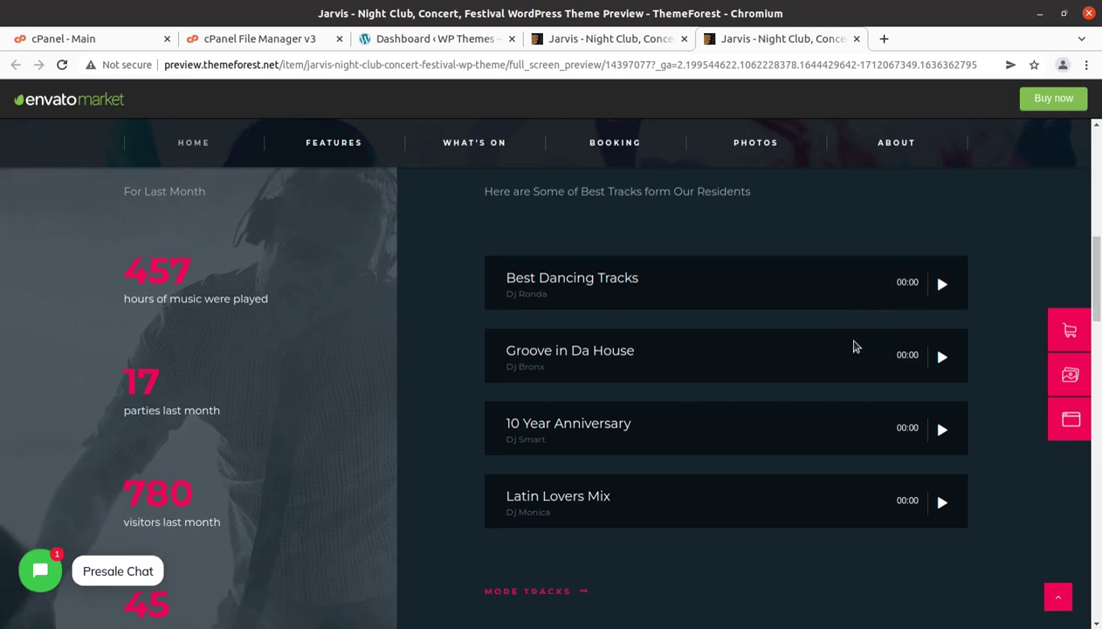
scroll(853, 347, down, 7)
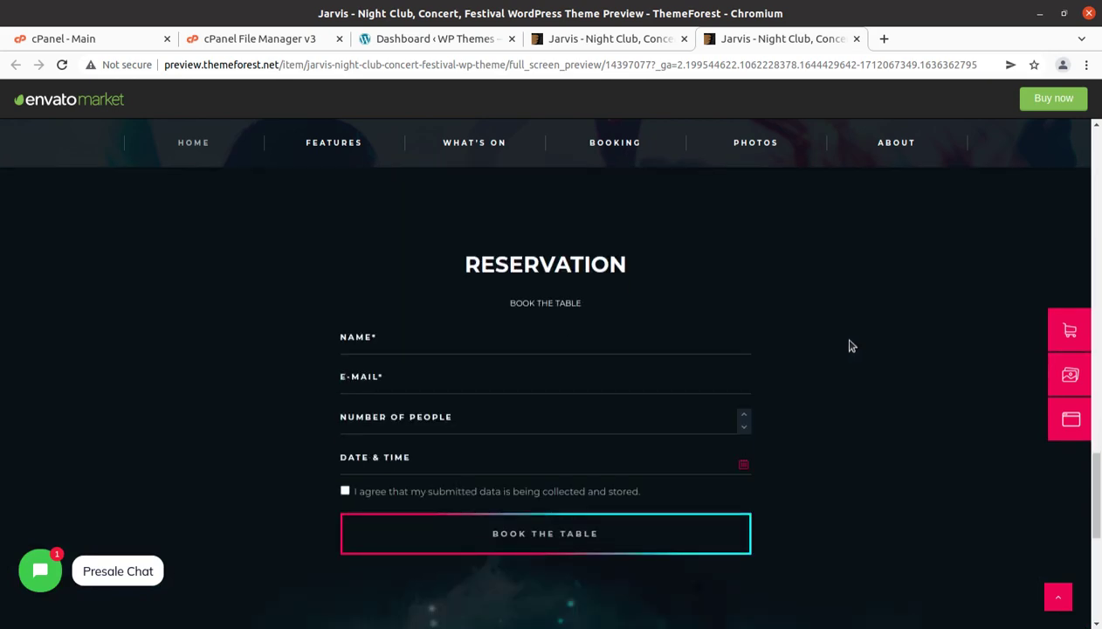
scroll(538, 332, up, 3)
scroll(538, 332, up, 5)
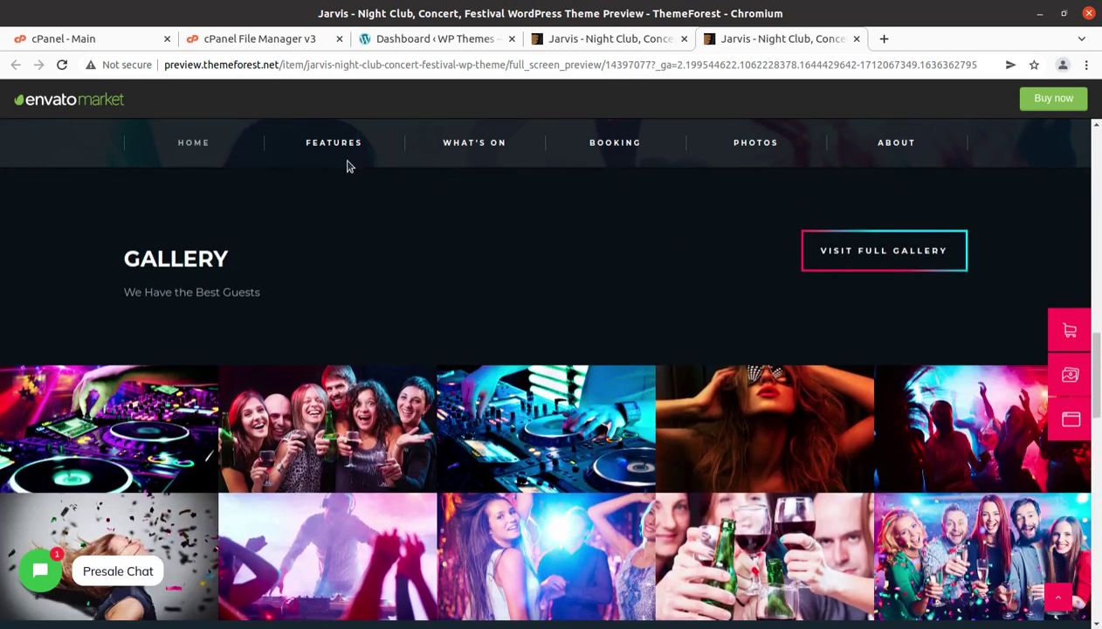
Open the demo's Typography page from the Features entries and examine its heading styles and sidebar
mouse_move(334, 144)
click(327, 206)
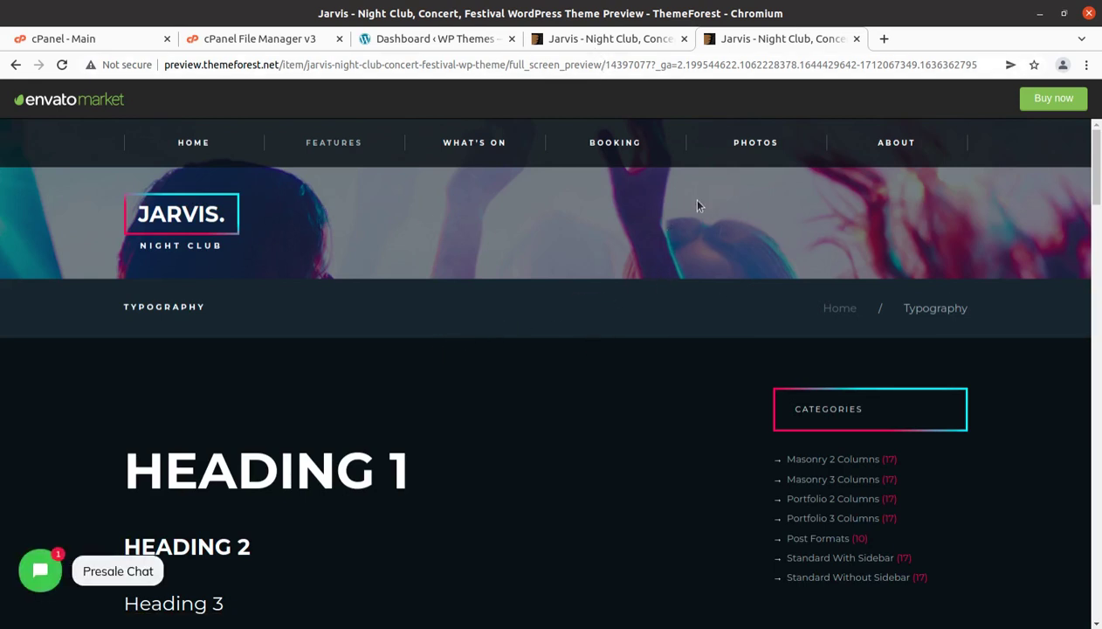
scroll(517, 383, down, 3)
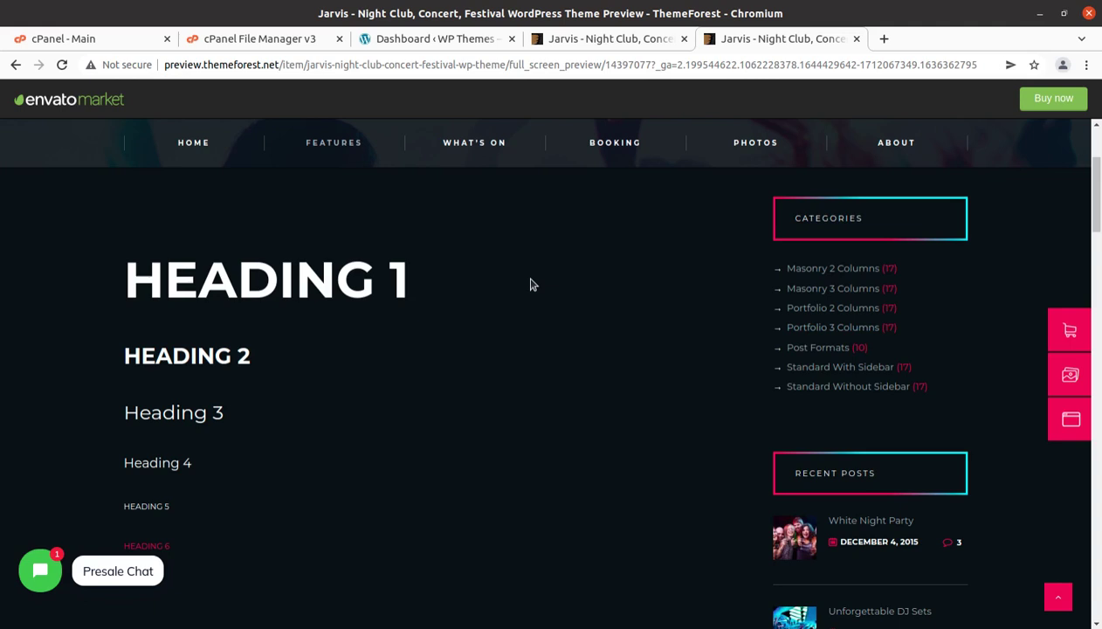
scroll(530, 284, up, 3)
On the theme's ThemeForest item page, highlight the author's Power Elite Author badge text, the published date and the last update date
click(603, 41)
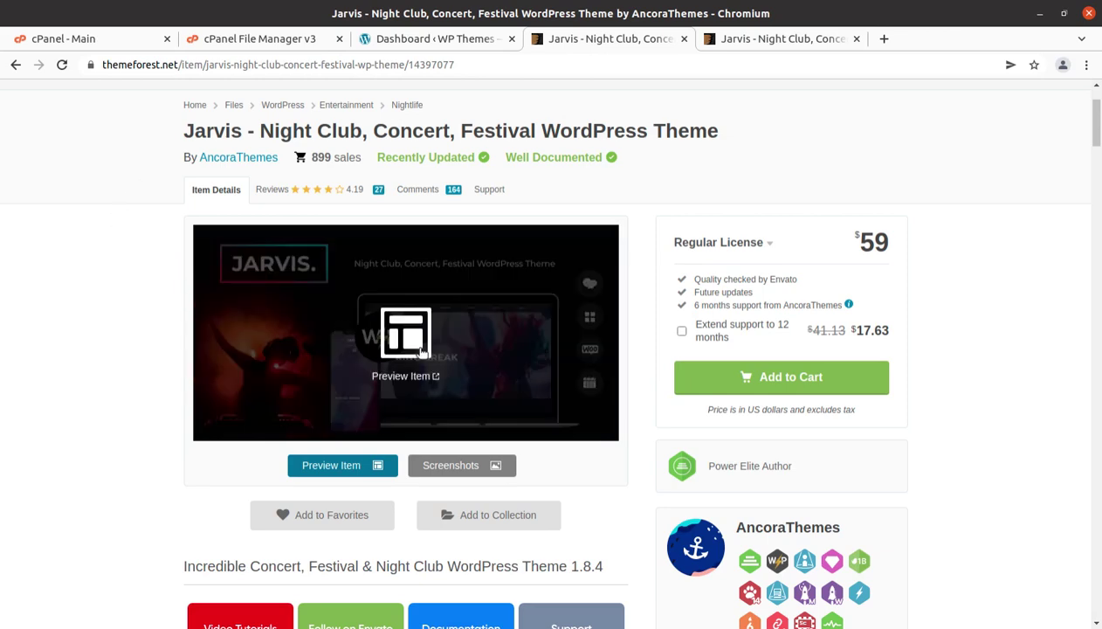
scroll(525, 367, down, 3)
drag(852, 415, 733, 419)
drag(793, 351, 710, 351)
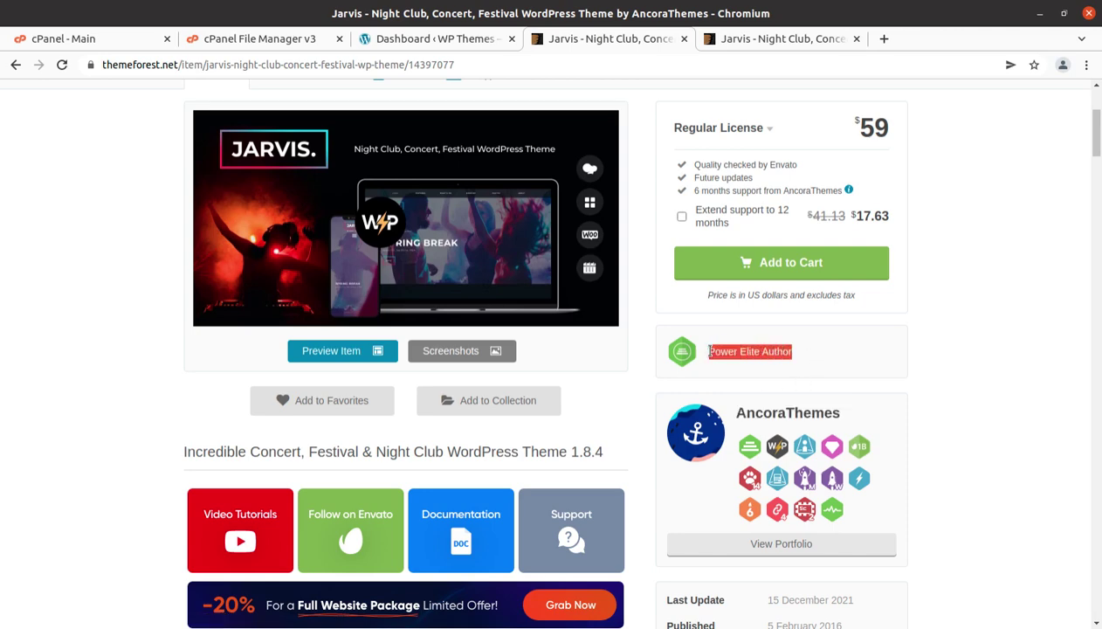
scroll(709, 352, down, 5)
drag(843, 435, 768, 437)
drag(854, 409, 768, 414)
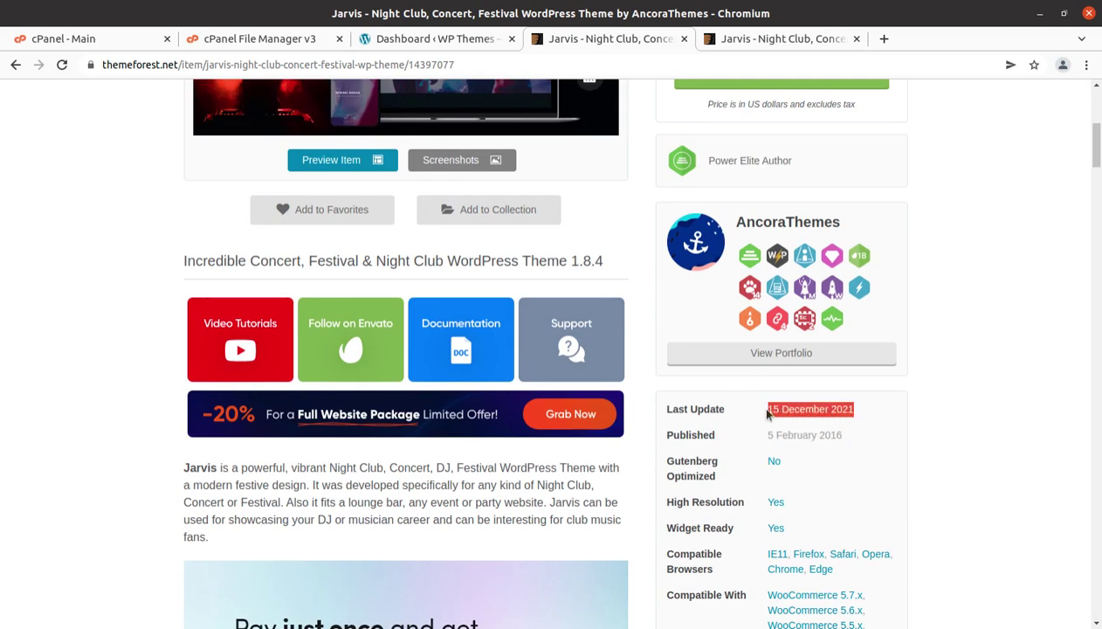
Read the item page's compatibility details, lifetime benefits, theme features and supported plugins
scroll(206, 463, down, 2)
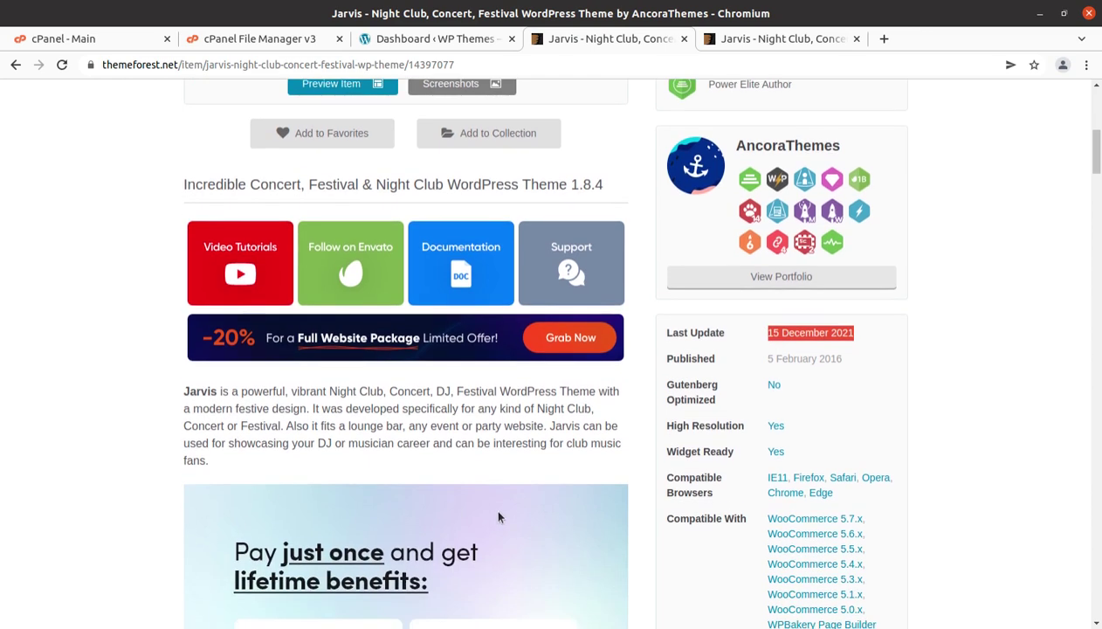
scroll(666, 615, down, 3)
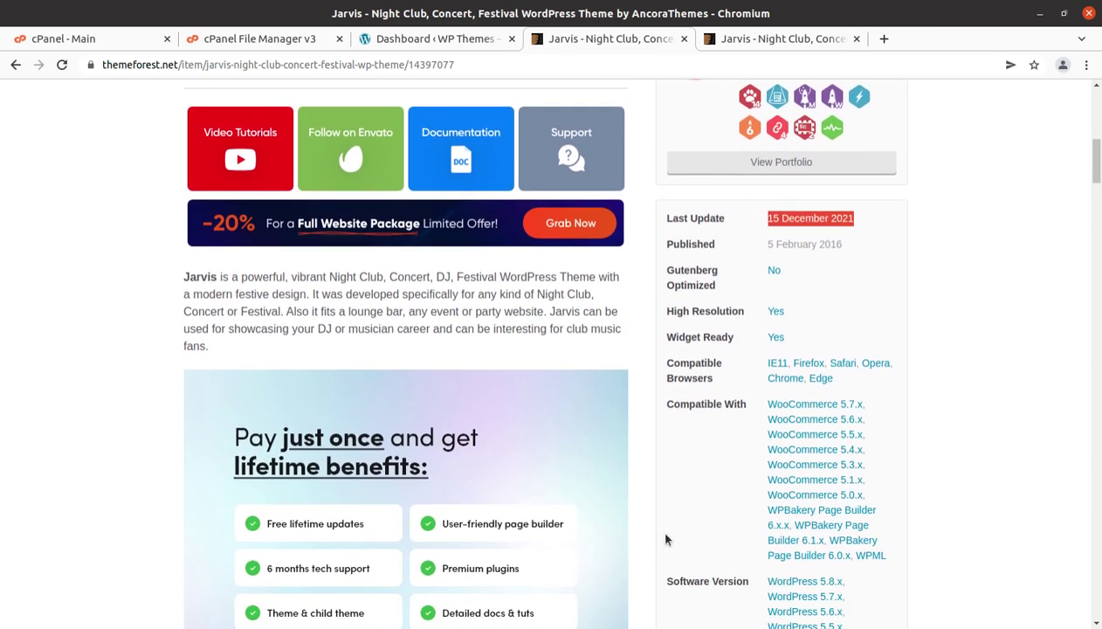
scroll(666, 539, down, 6)
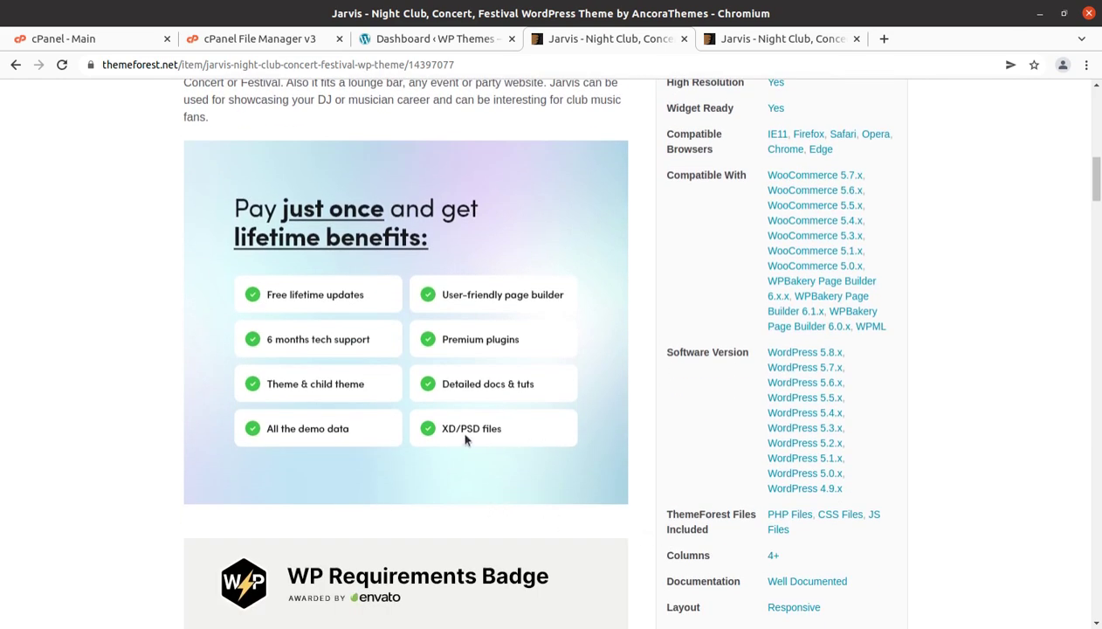
scroll(538, 457, down, 13)
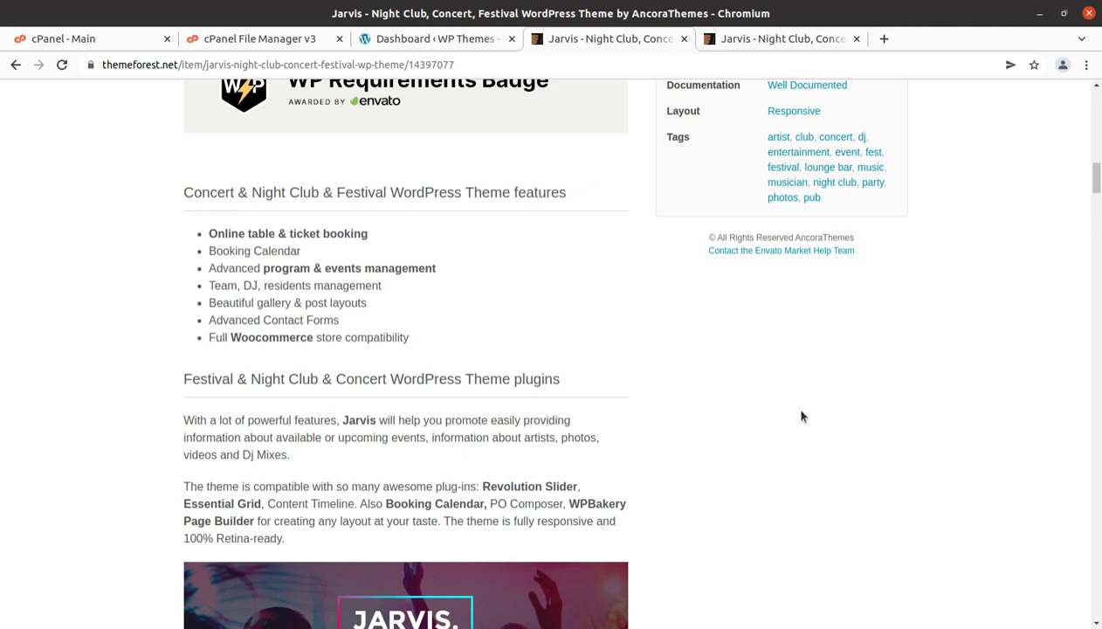
scroll(802, 426, down, 1)
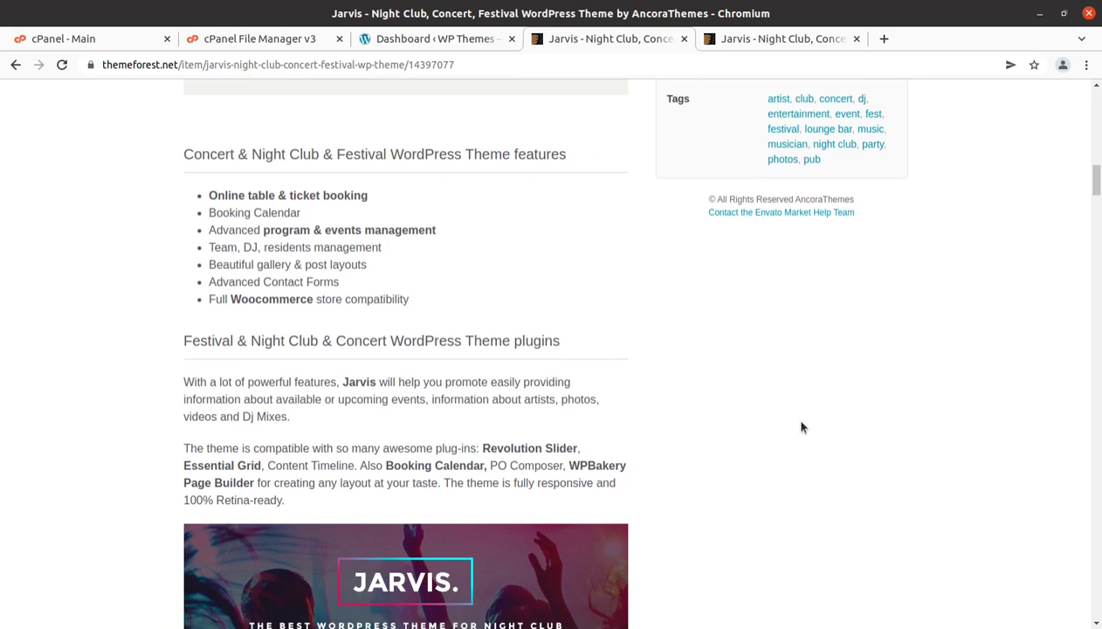
scroll(802, 426, down, 4)
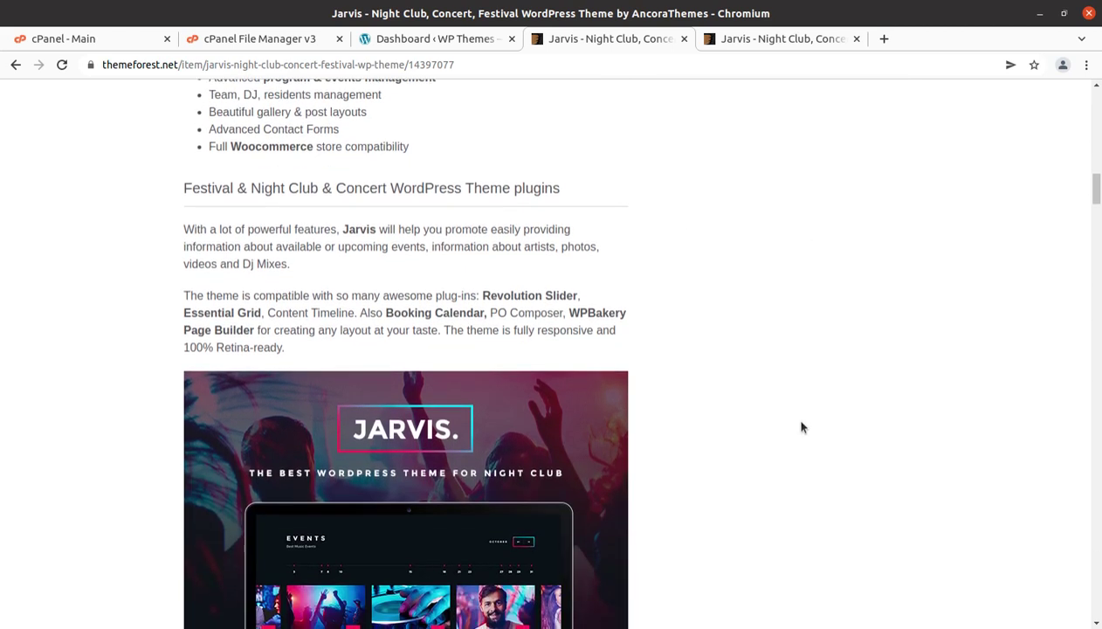
Switch to the WordPress dashboard and review its At a Glance and Activity boxes for the active theme and content
click(468, 42)
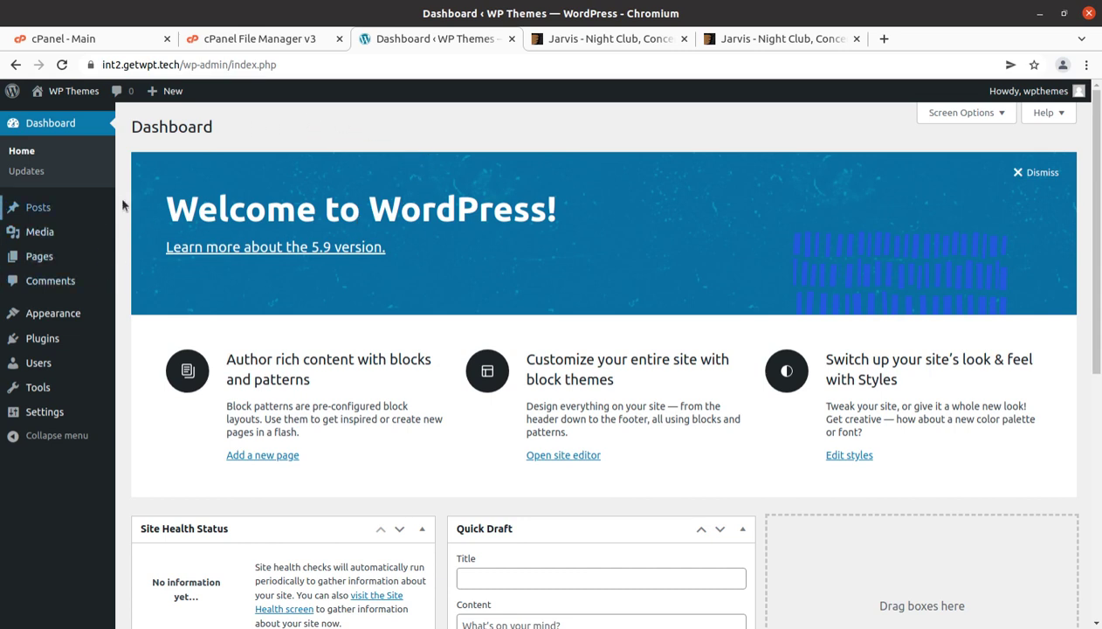
scroll(133, 253, down, 5)
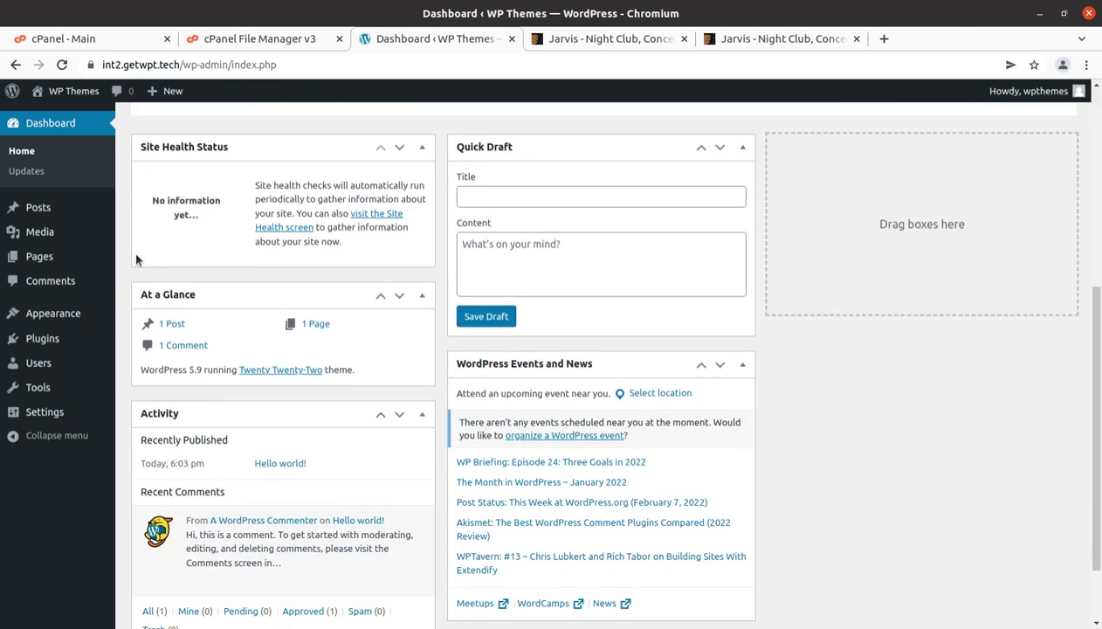
scroll(168, 358, down, 1)
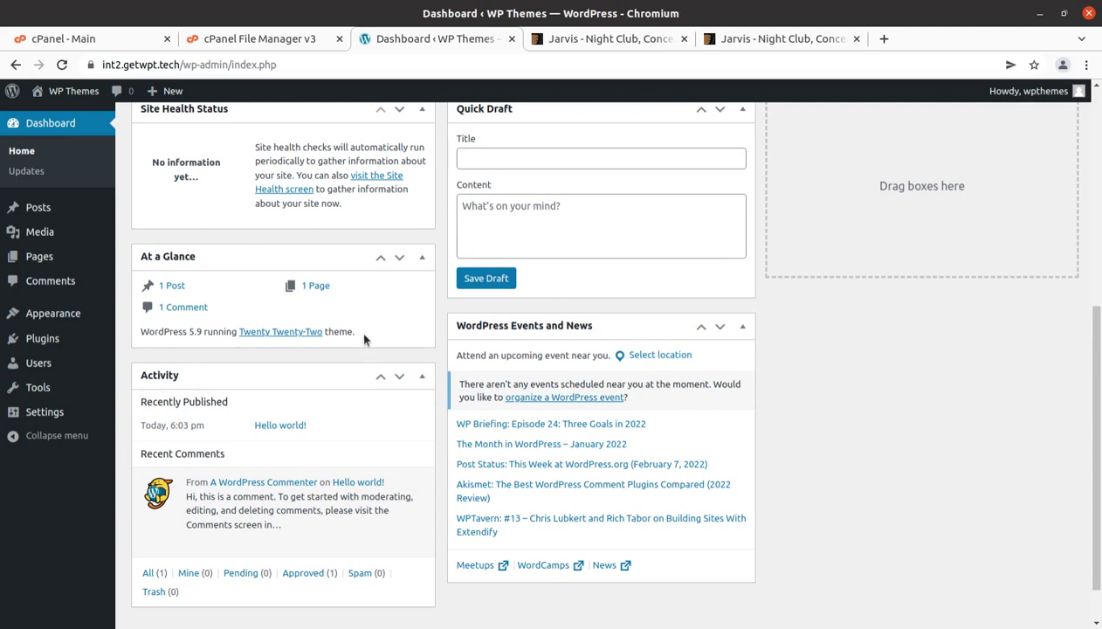
scroll(364, 338, down, 1)
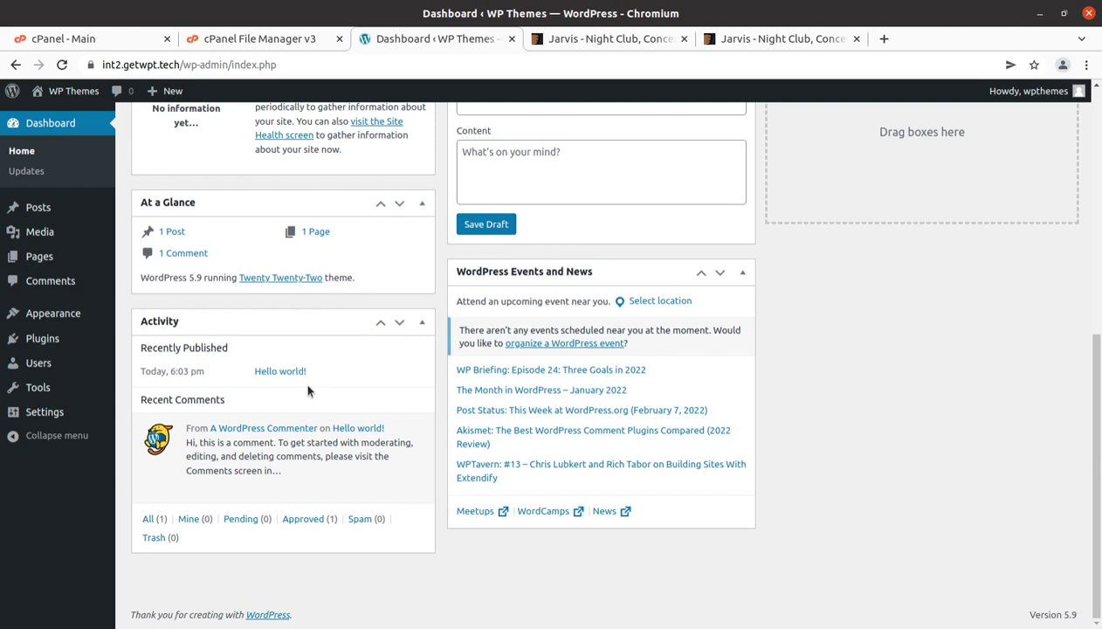
scroll(308, 391, up, 3)
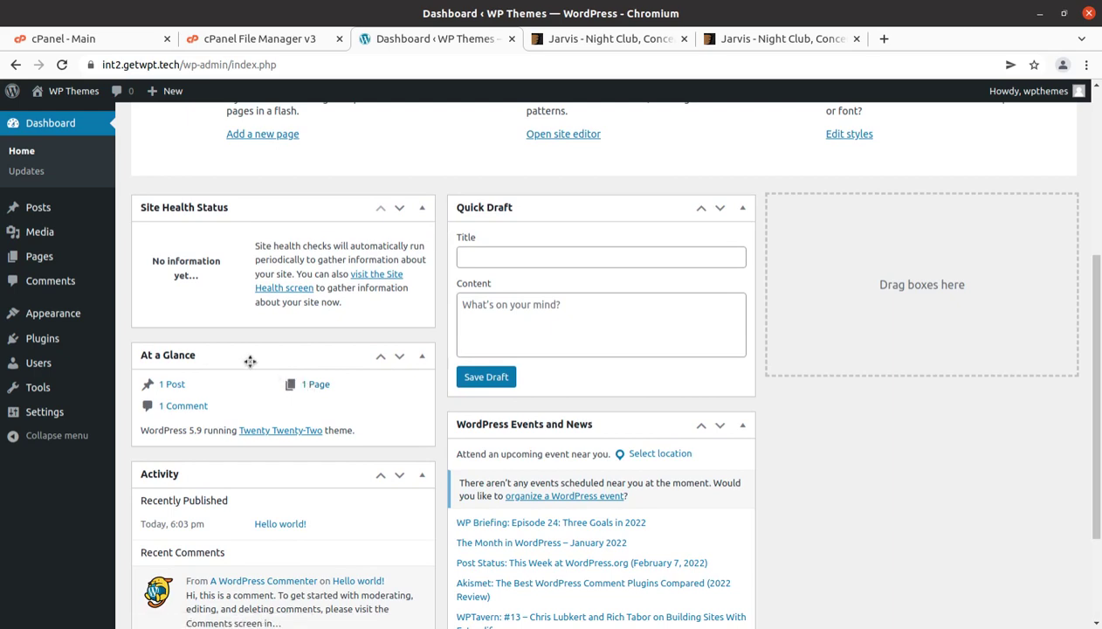
scroll(136, 292, up, 3)
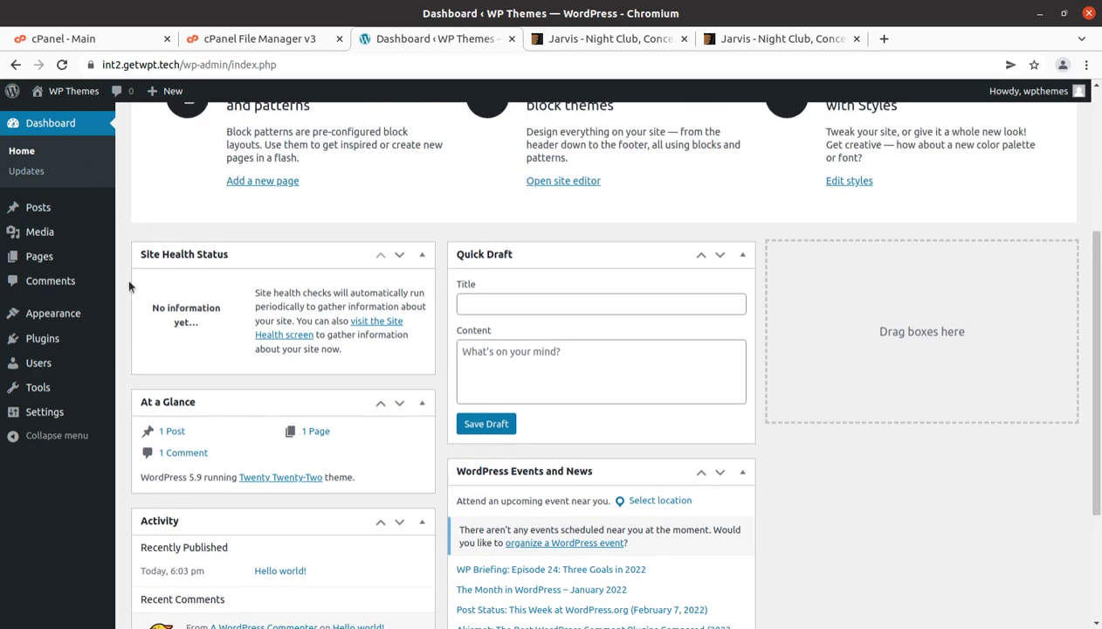
Switch to the file manager, open the Jarvis_v1.8.4 folder in Downloads and select jarvis.zip
key(alt+Tab)
double_click(203, 98)
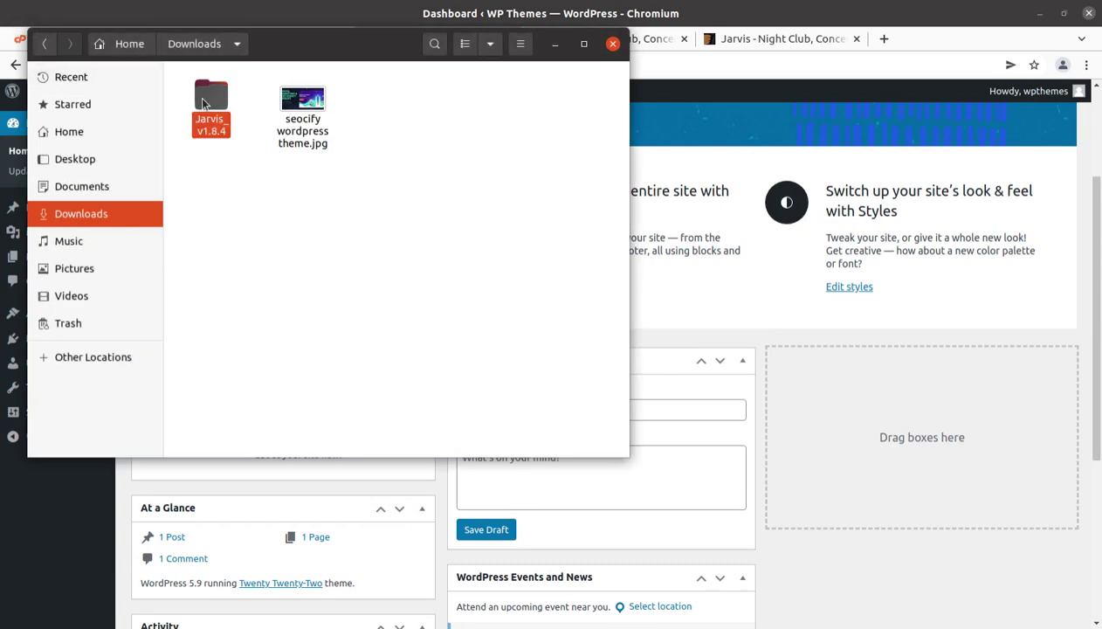
click(214, 100)
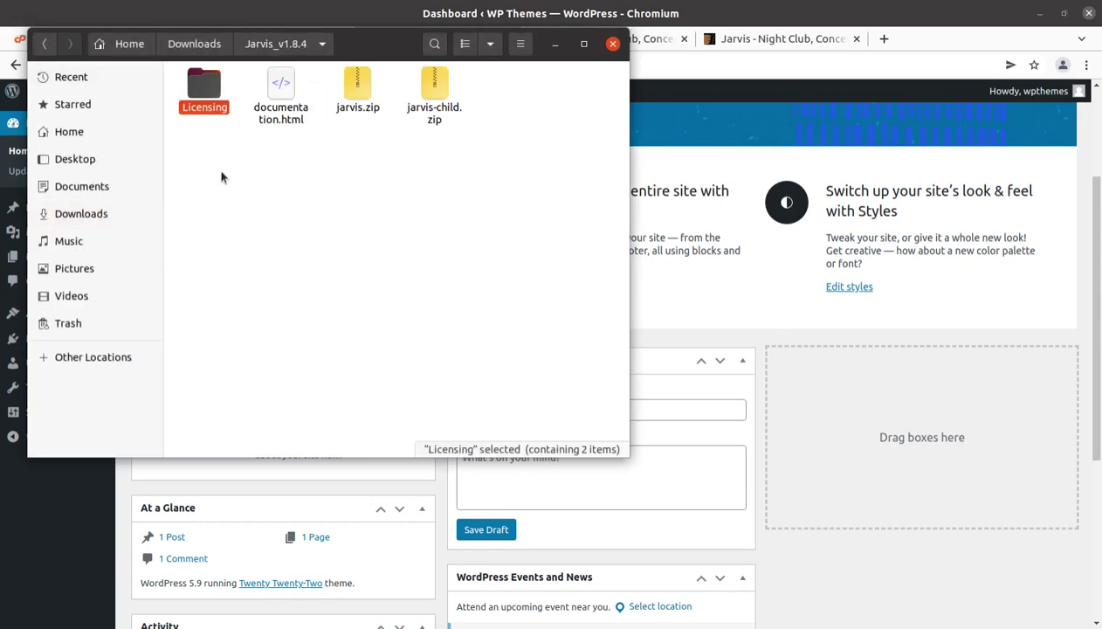
click(295, 123)
click(344, 120)
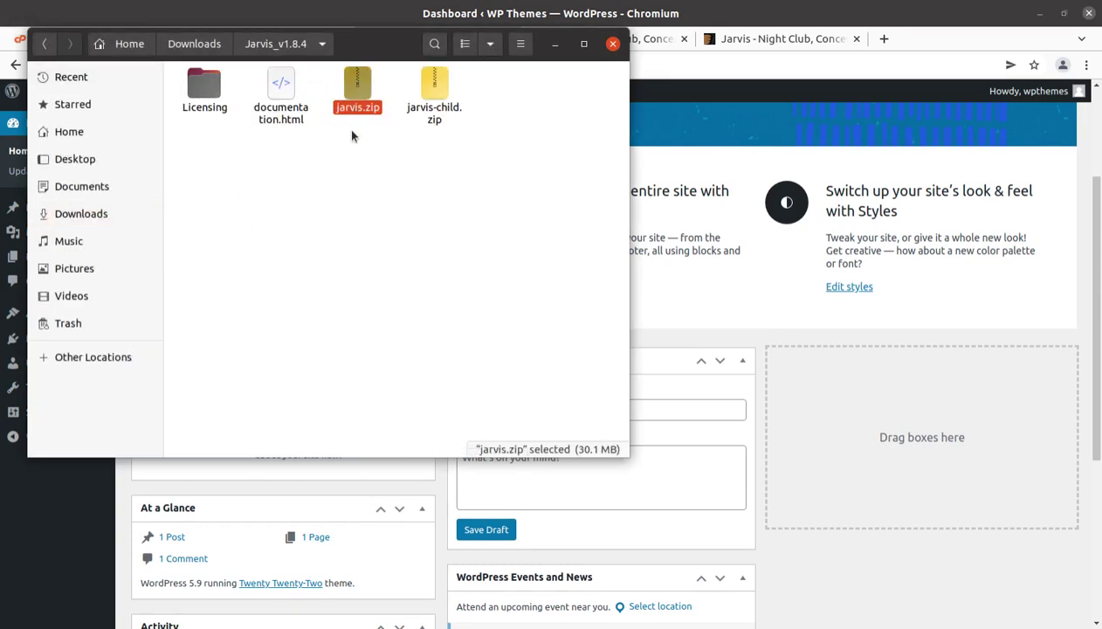
Point out jarvis-child.zip and jarvis.zip in the Jarvis_v1.8.4 folder, and minimize the file manager window
click(424, 121)
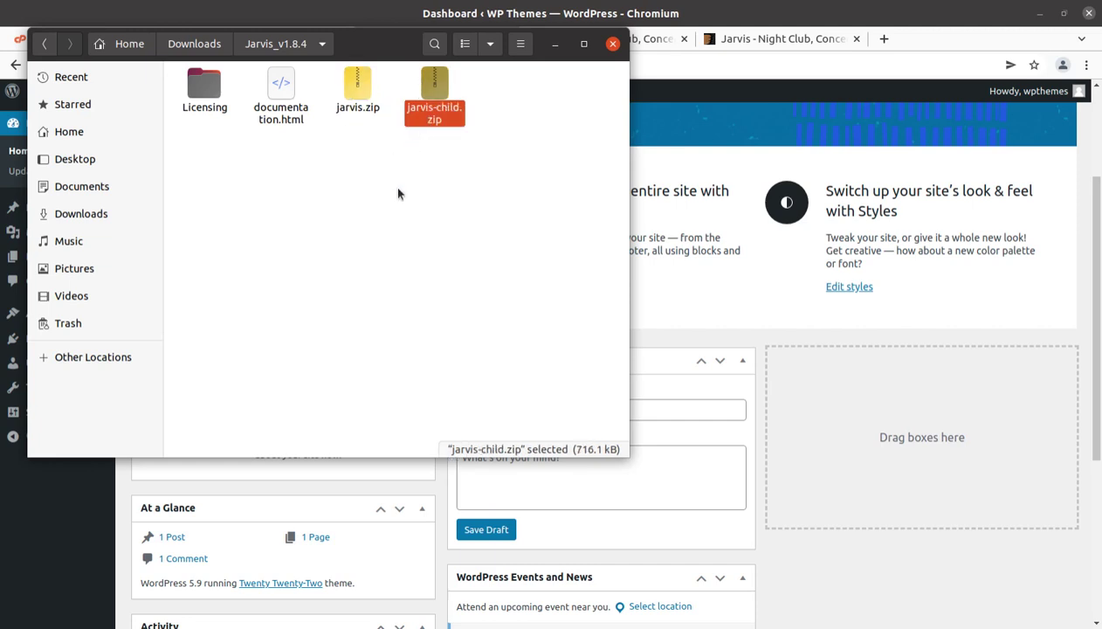
click(356, 86)
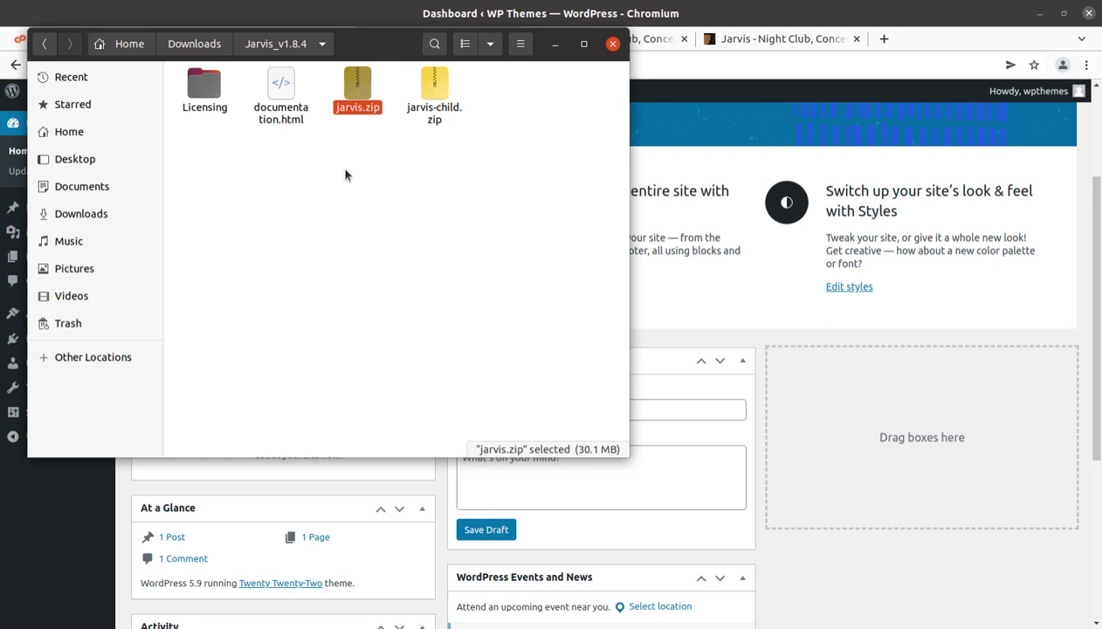
click(555, 44)
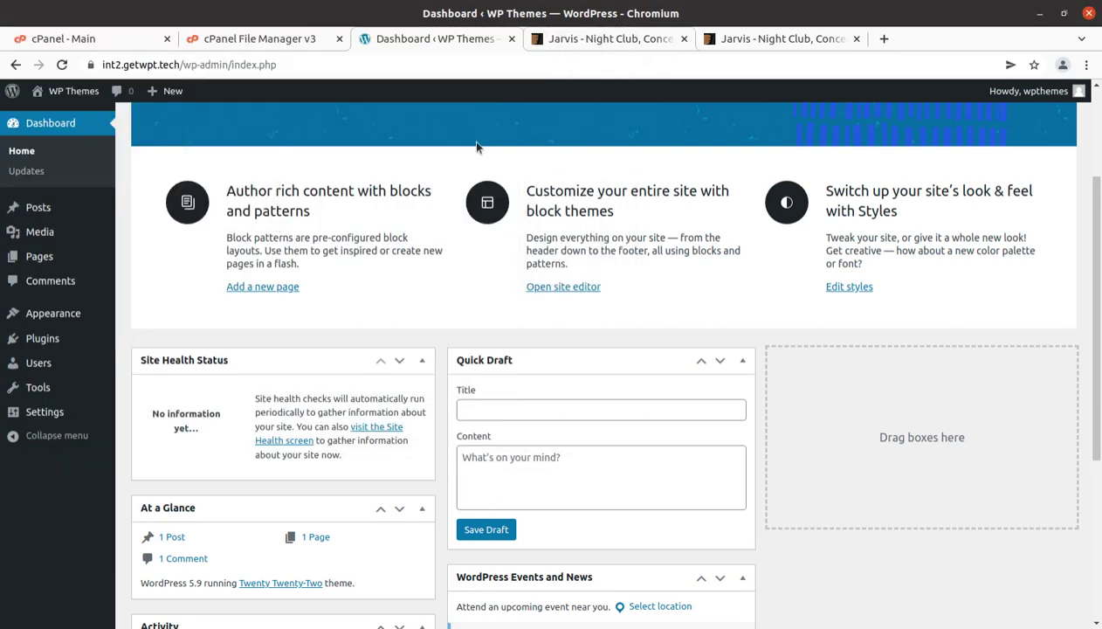
Open the WordPress site's installed themes and bring up the form for uploading a new theme as a .zip file
scroll(338, 398, up, 3)
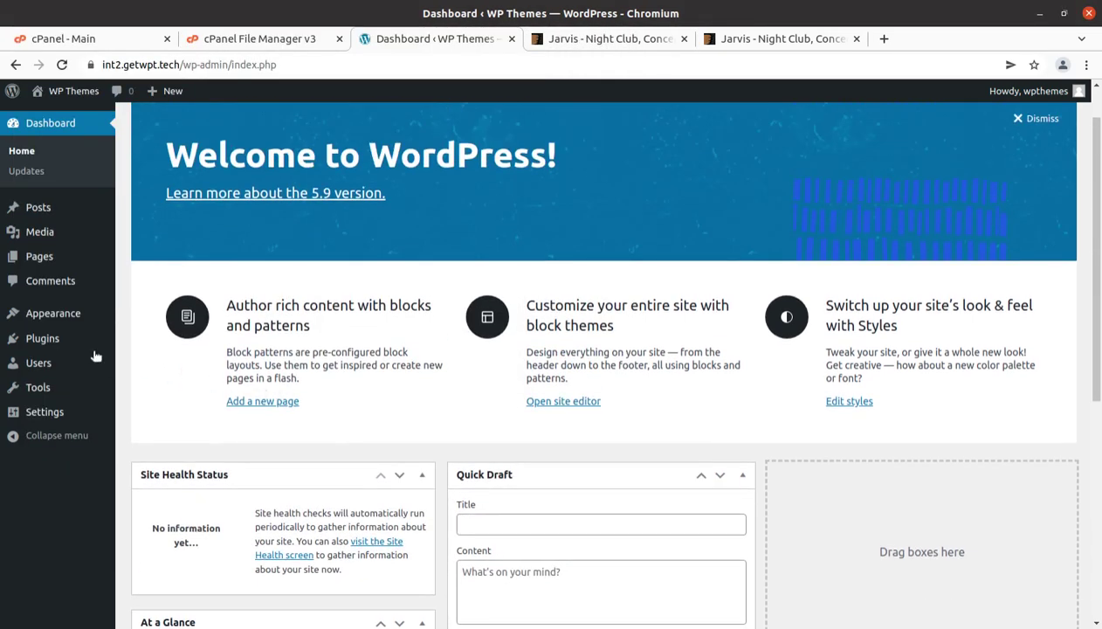
mouse_move(50, 322)
click(146, 322)
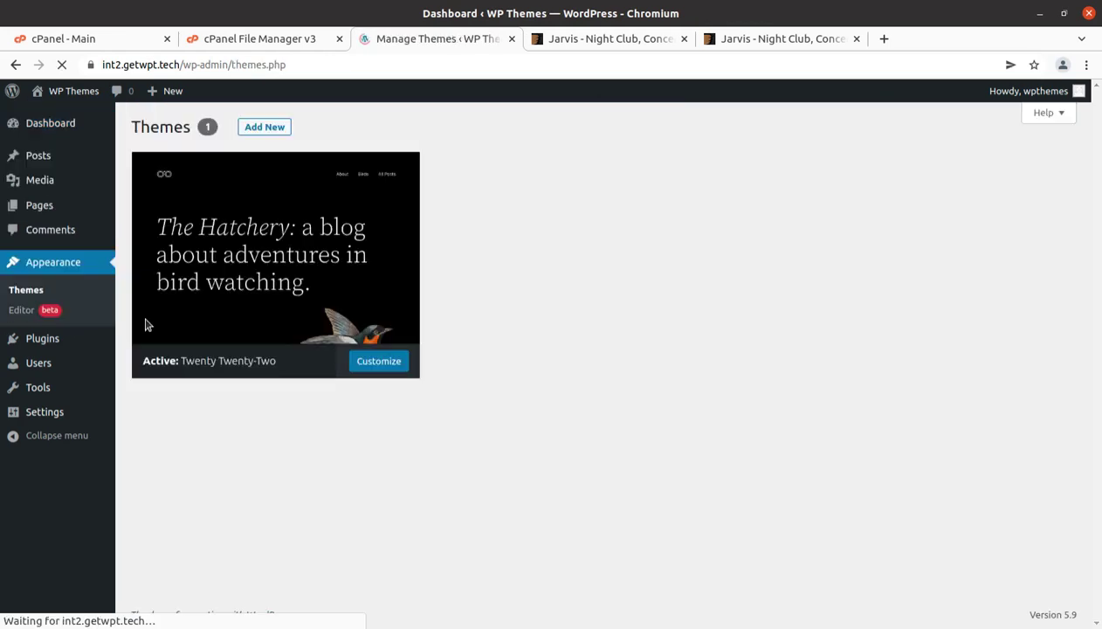
click(145, 321)
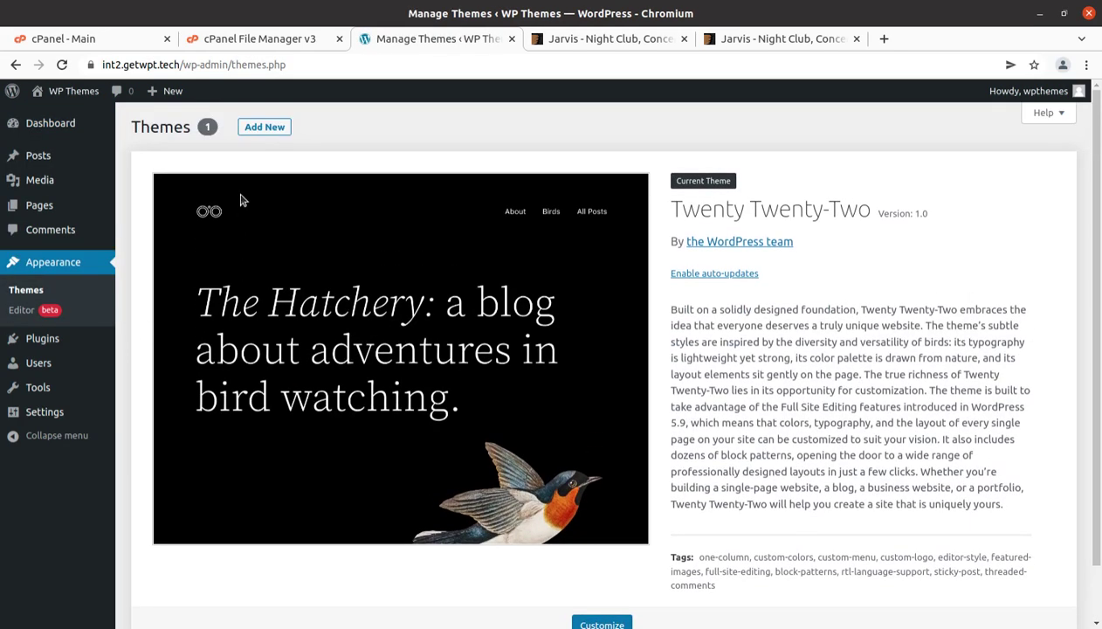
click(253, 130)
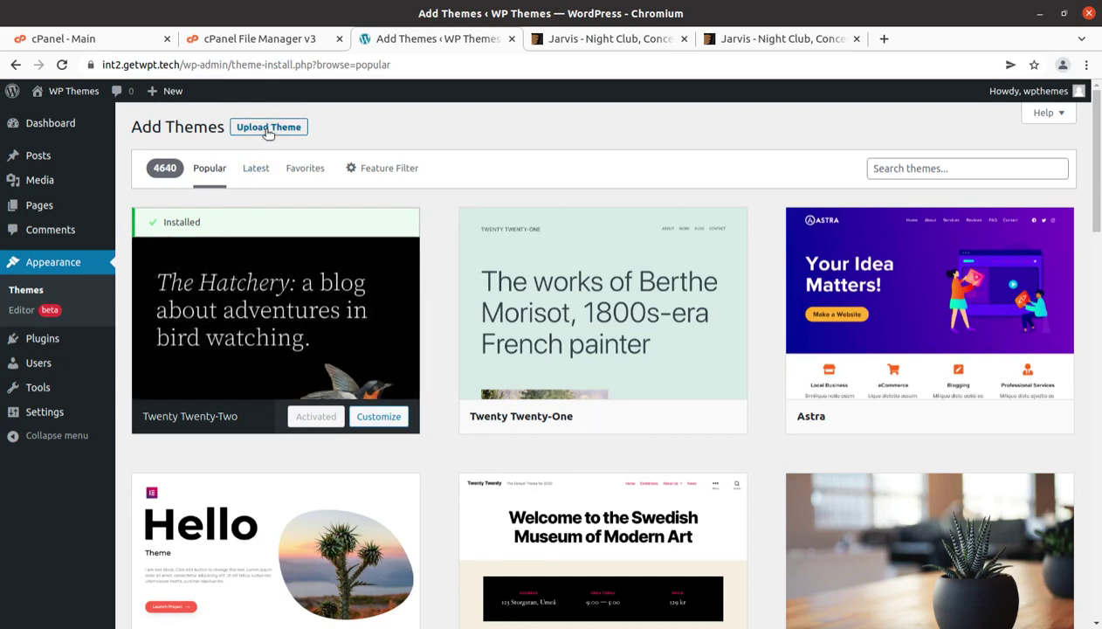
click(268, 130)
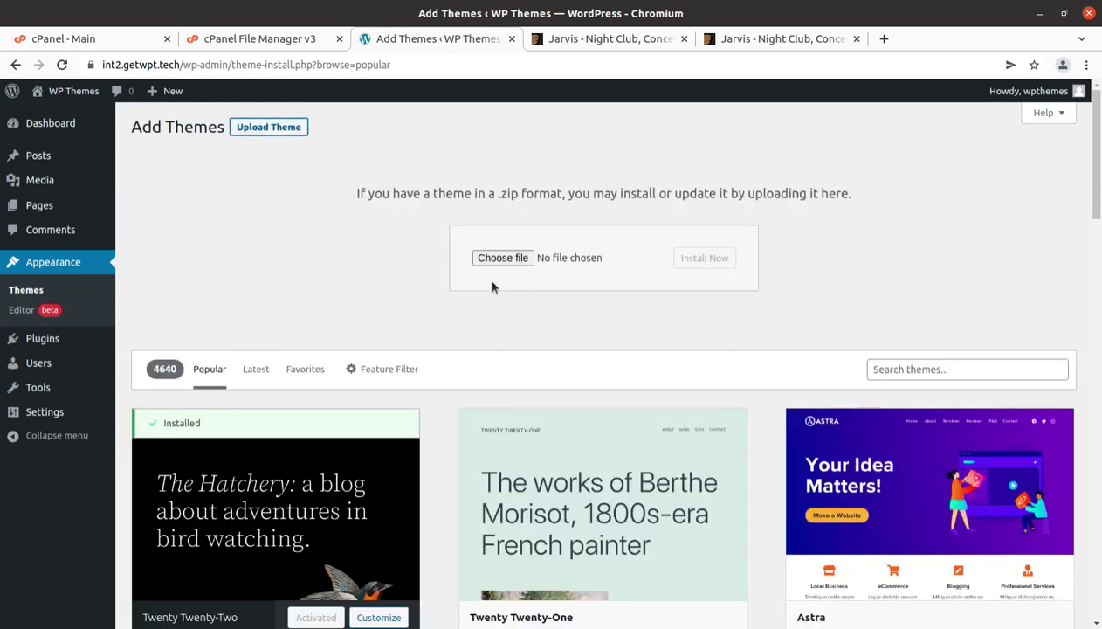
Switch to cPanel File Manager and upload jarvis.zip from the Jarvis_v1.8.4 folder to the site's wp-content/themes directory
click(219, 40)
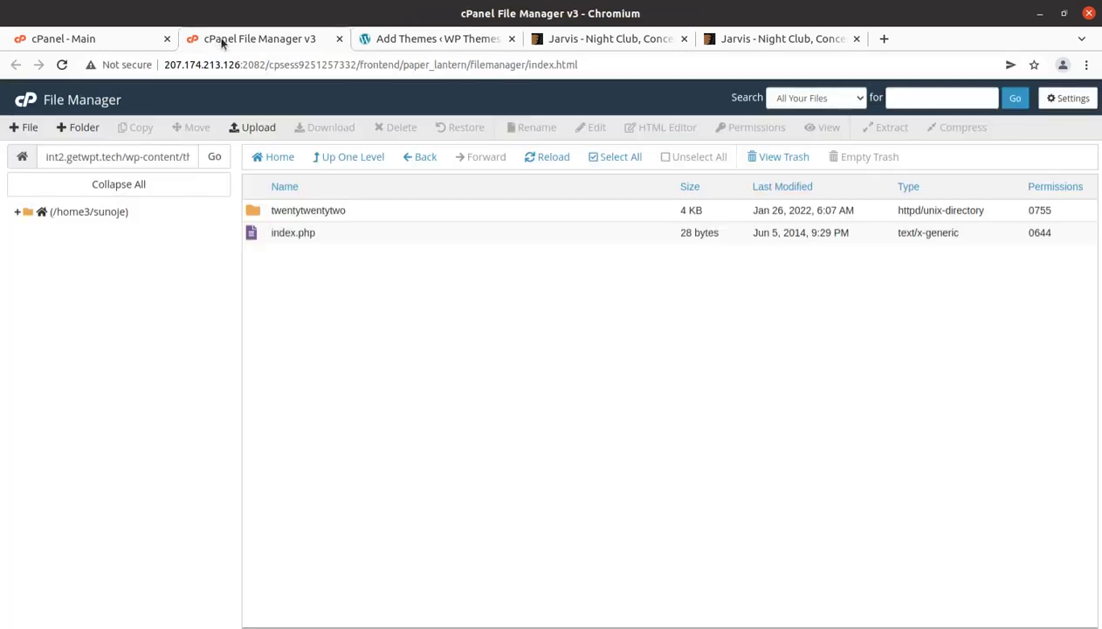
drag(127, 155, 203, 170)
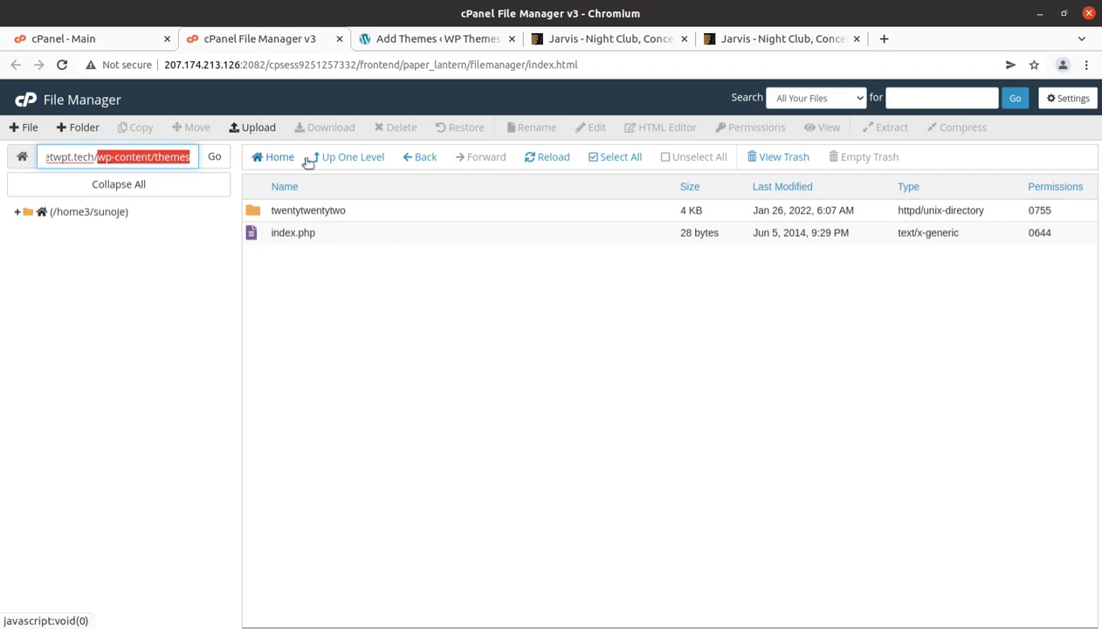
click(260, 131)
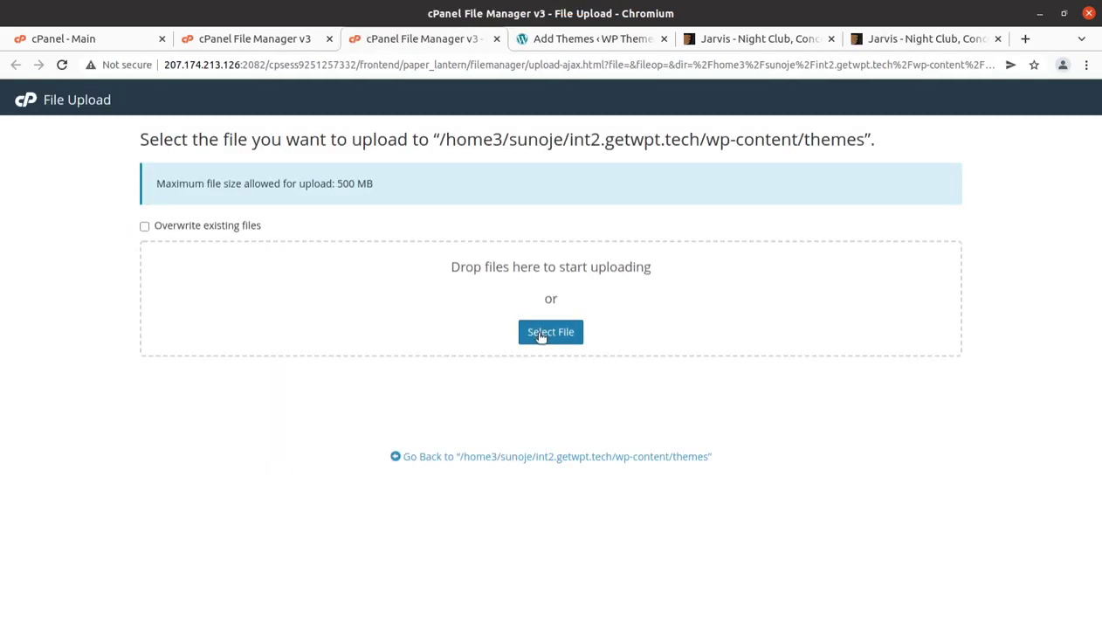
click(540, 333)
double_click(279, 92)
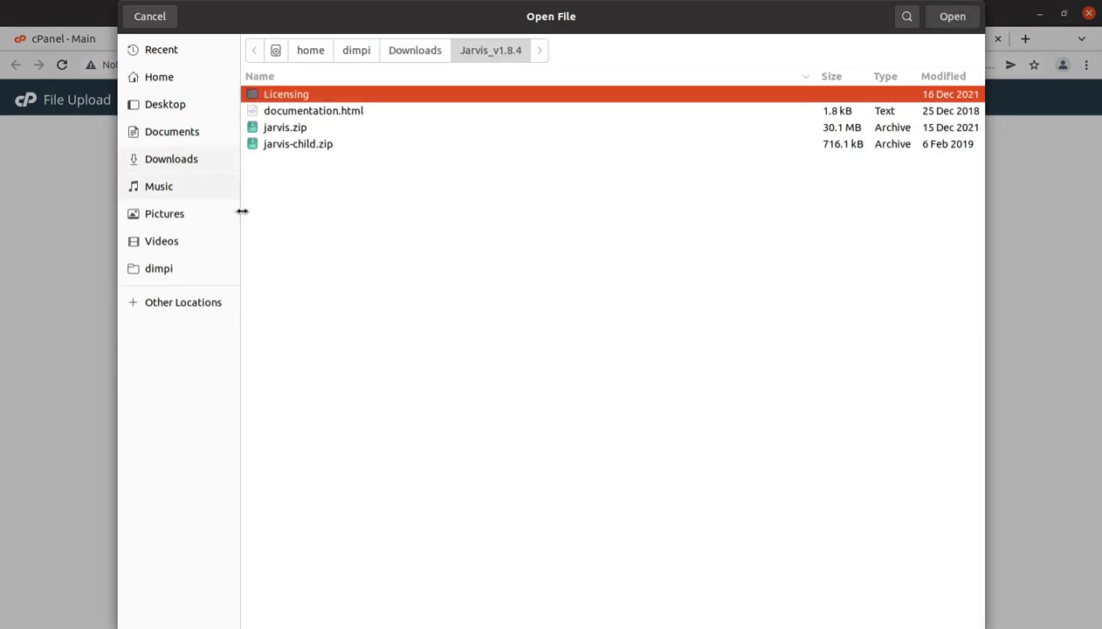
click(285, 127)
click(950, 17)
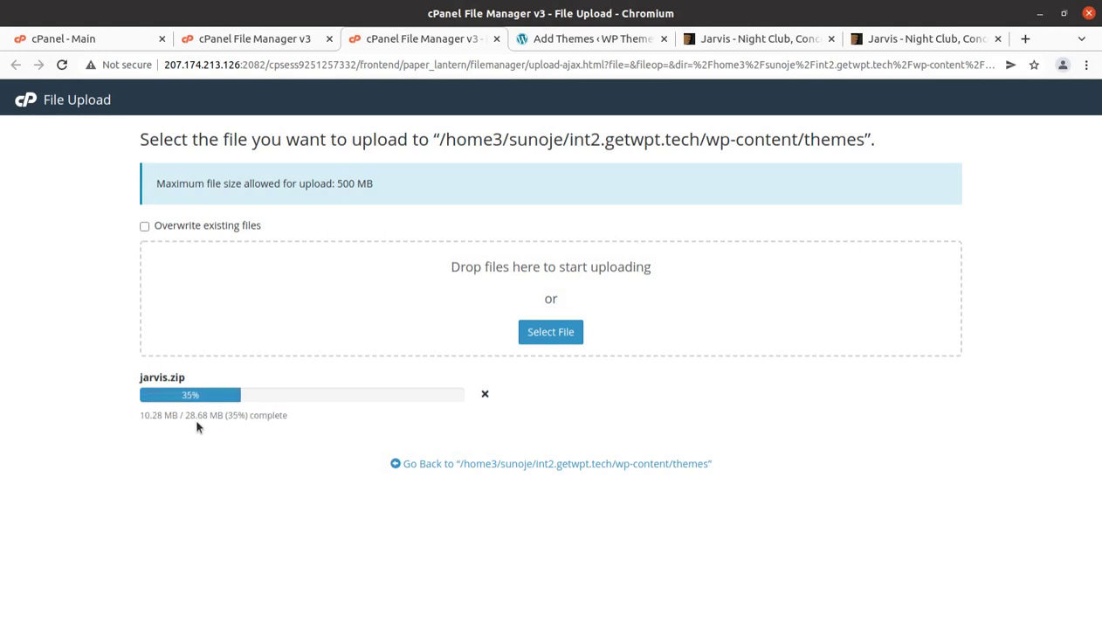
View the Jarvis ThemeForest item page and its live preview, and return to the cPanel upload page
click(745, 45)
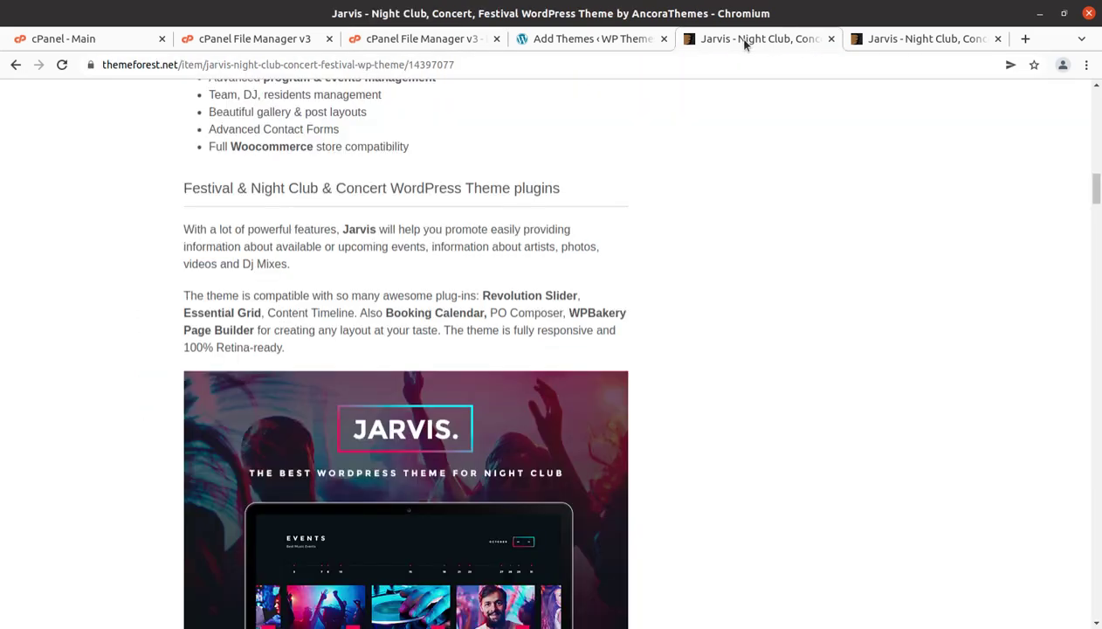
click(869, 41)
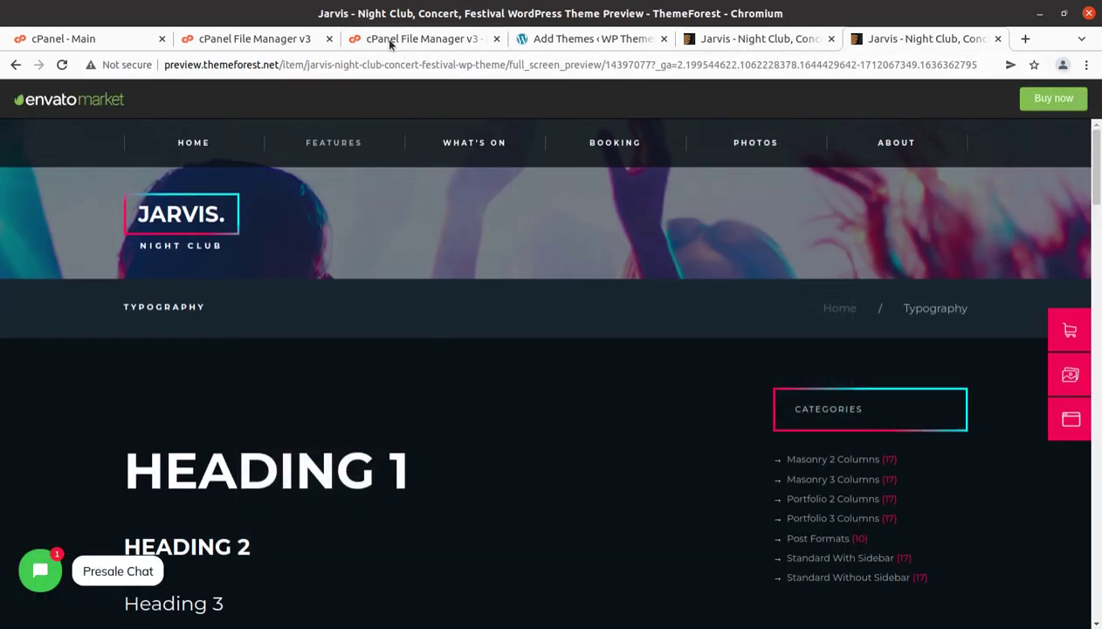
click(391, 42)
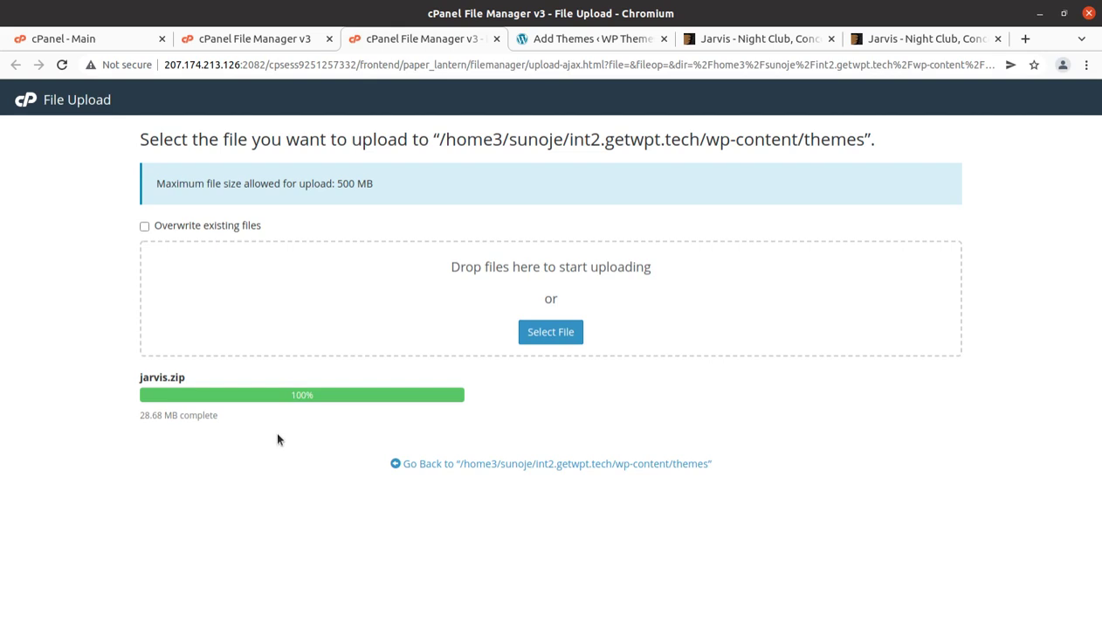
Close out the completed upload, extract jarvis.zip in the wp-content/themes directory and reload the file list
drag(316, 394, 291, 394)
click(429, 466)
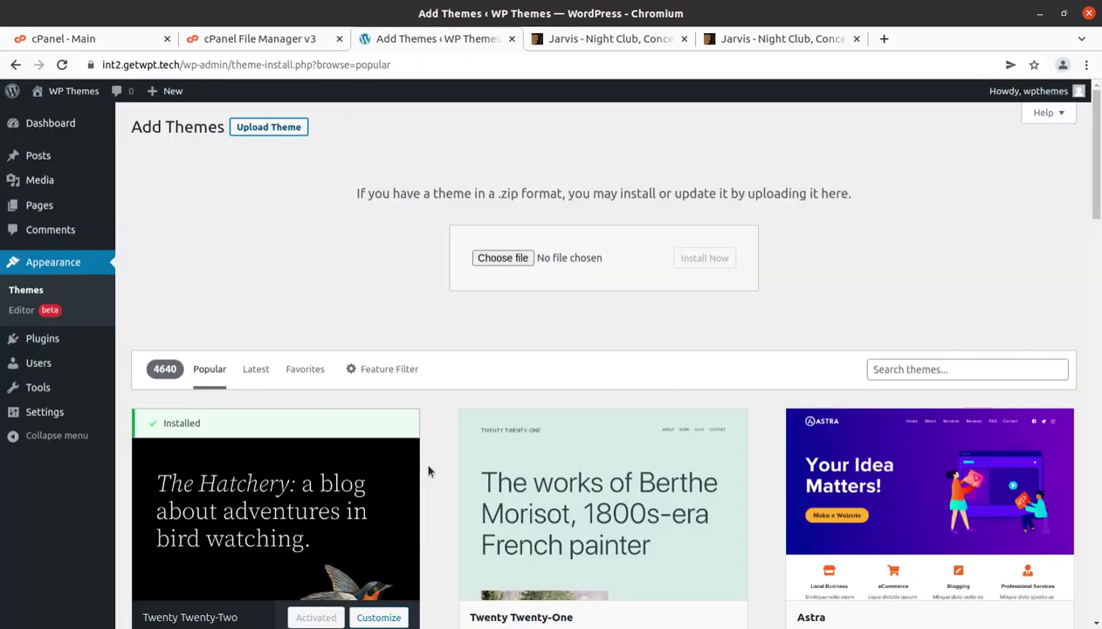
click(267, 46)
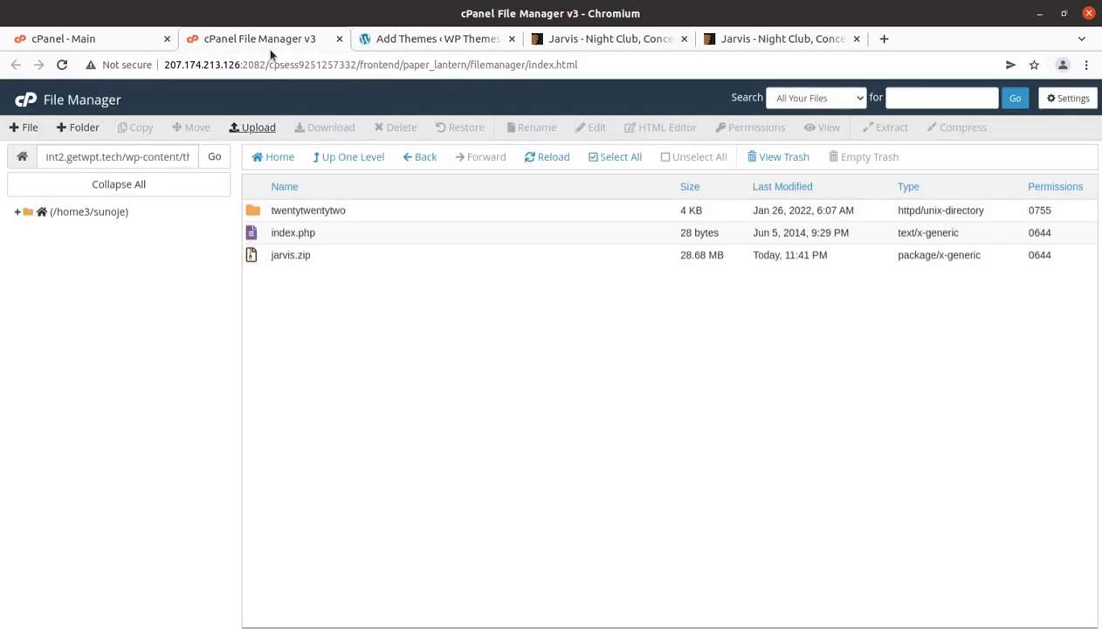
click(339, 257)
right_click(340, 257)
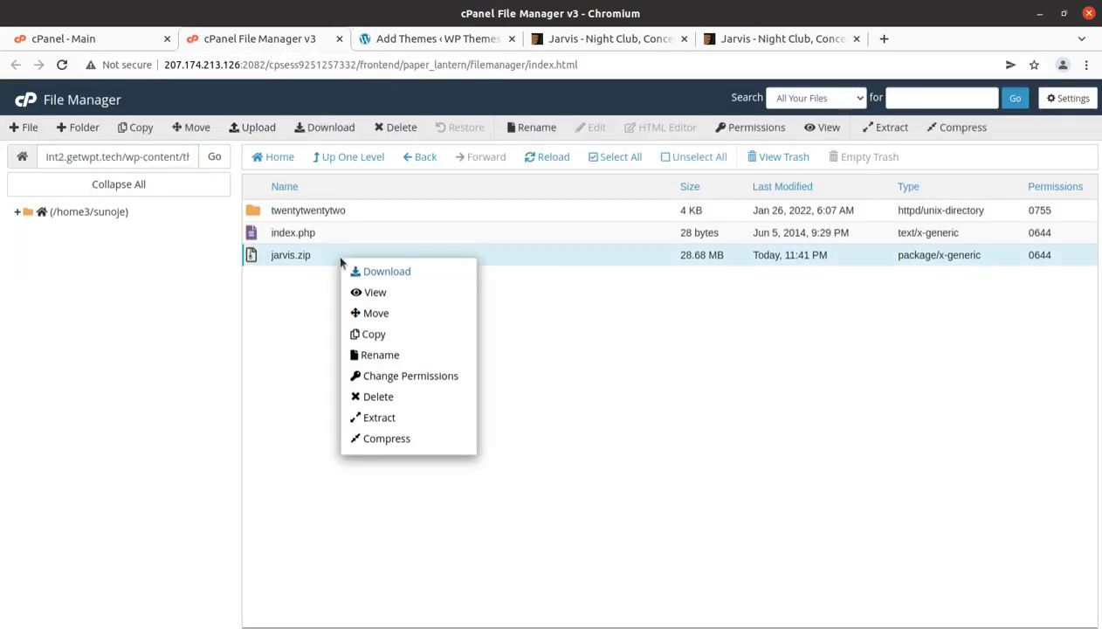
click(375, 418)
click(654, 426)
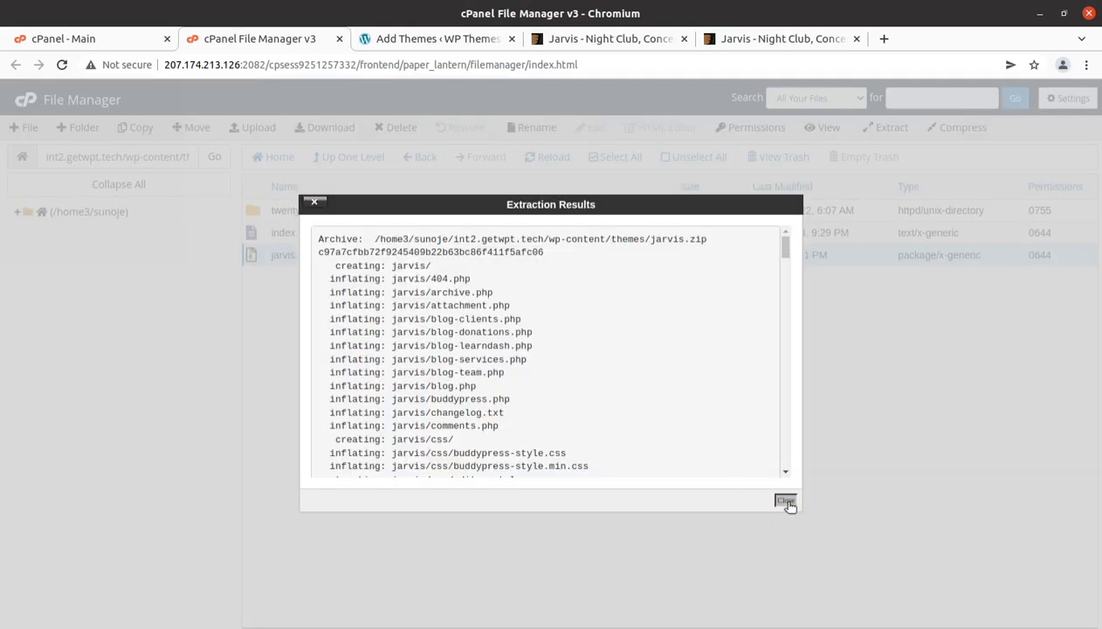
click(787, 504)
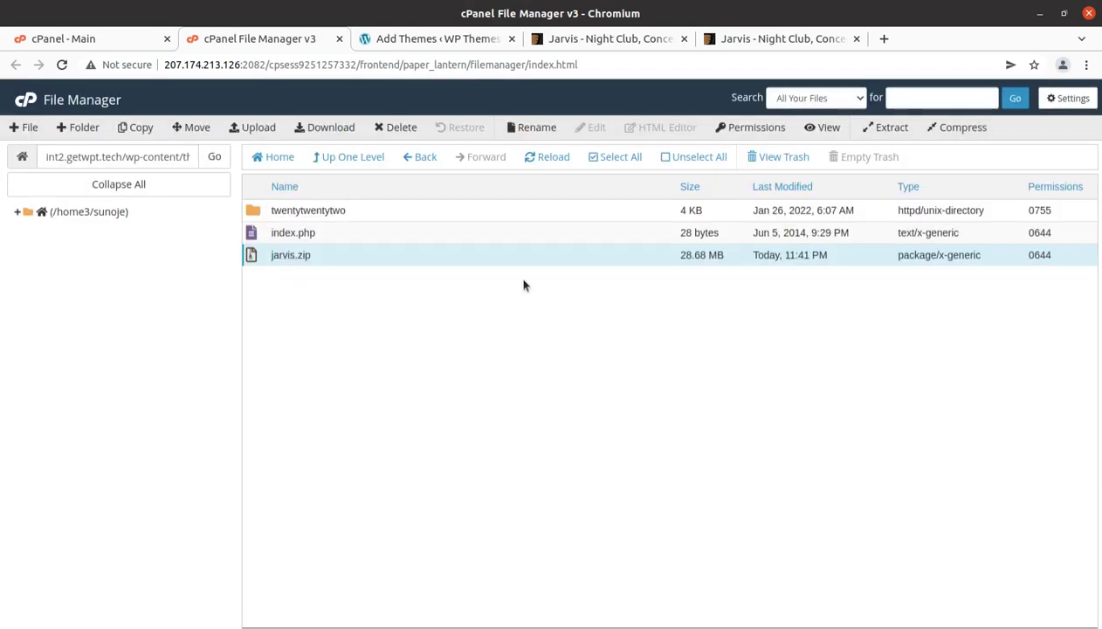
click(544, 159)
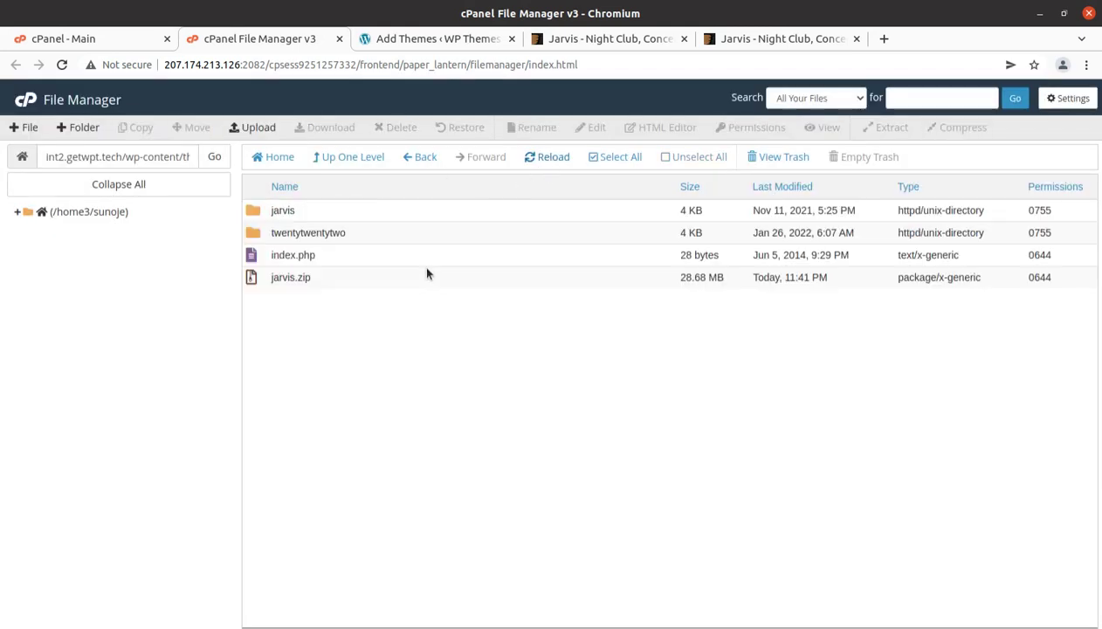
Examine the files and folders inside the extracted jarvis folder, and go back up to the themes directory
double_click(339, 218)
scroll(311, 344, down, 5)
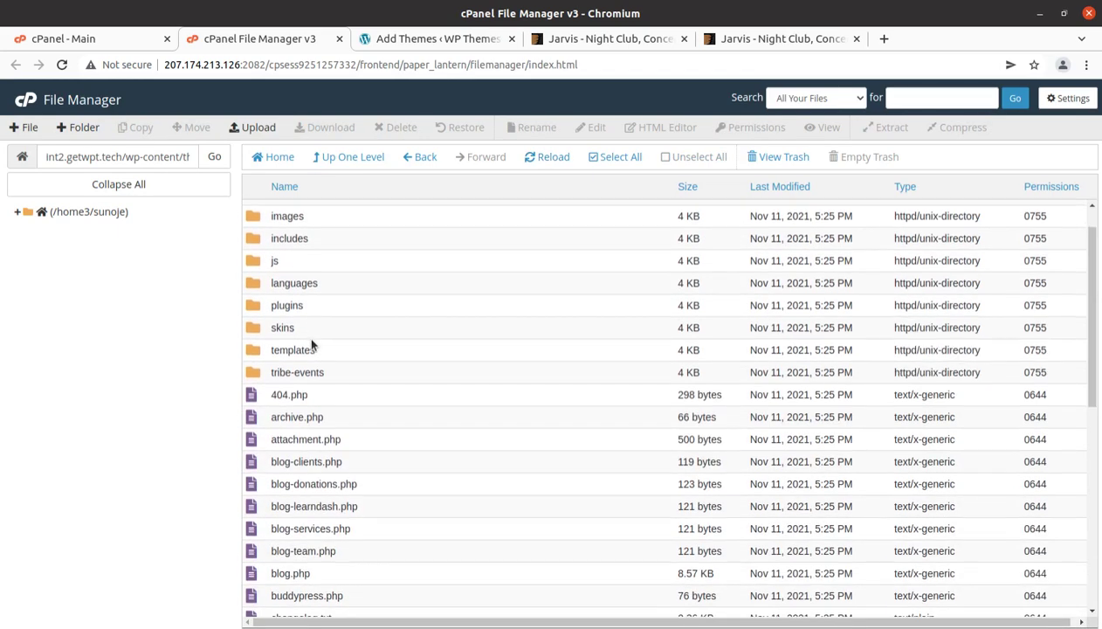
scroll(332, 280, up, 5)
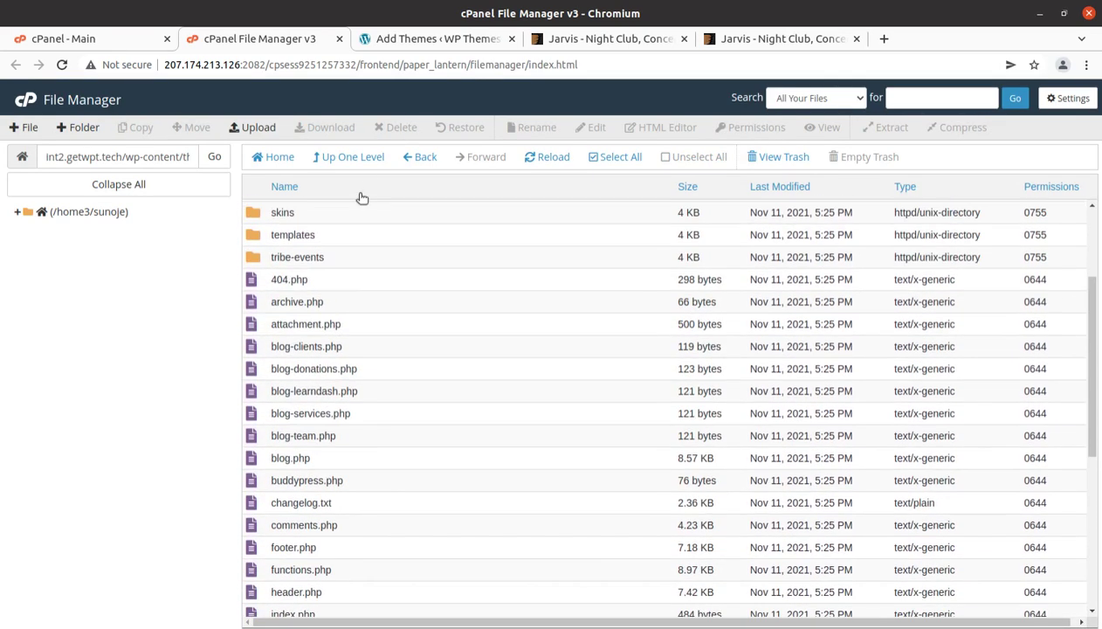
click(360, 157)
Delete jarvis.zip from the themes directory permanently, skipping the trash
click(353, 279)
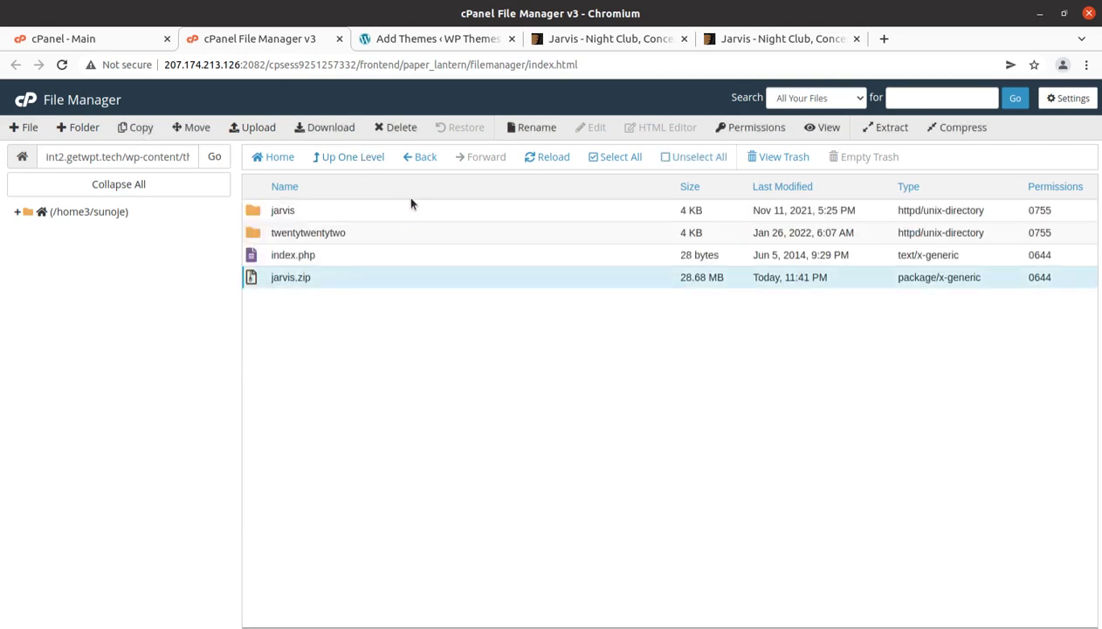
click(393, 127)
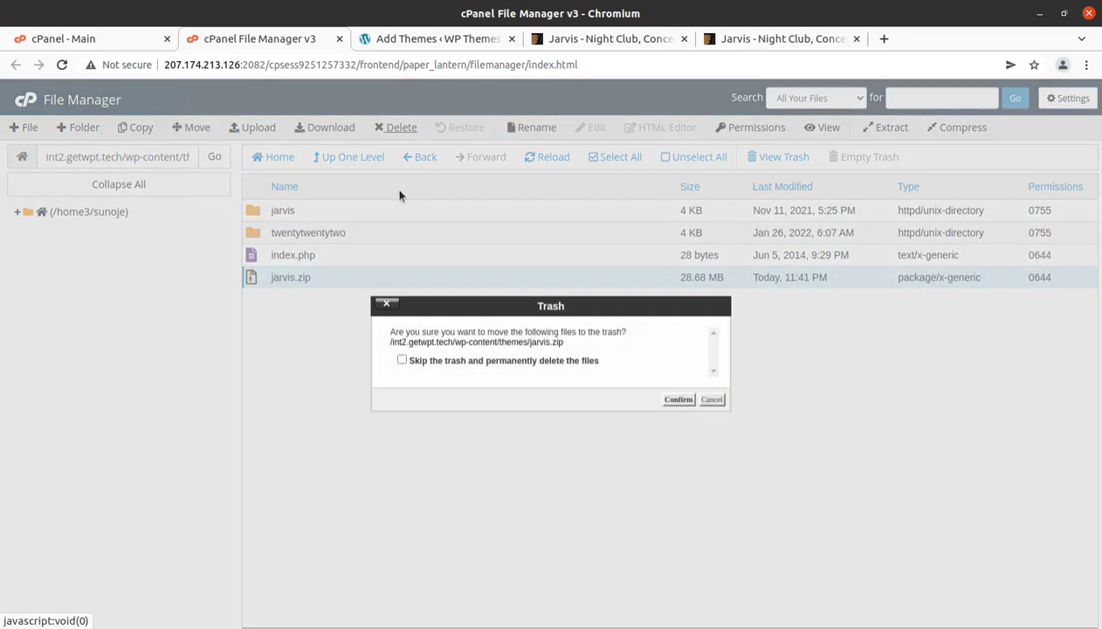
click(402, 360)
click(679, 400)
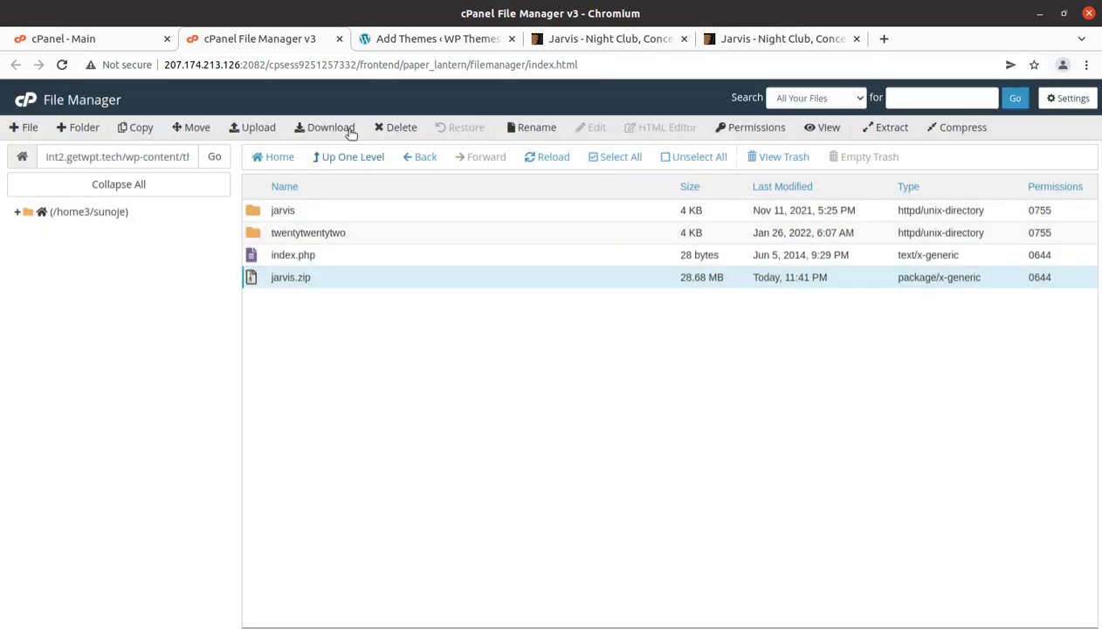
Check the jarvis folder in the cPanel themes directory and open the list of installed themes in WordPress
click(437, 39)
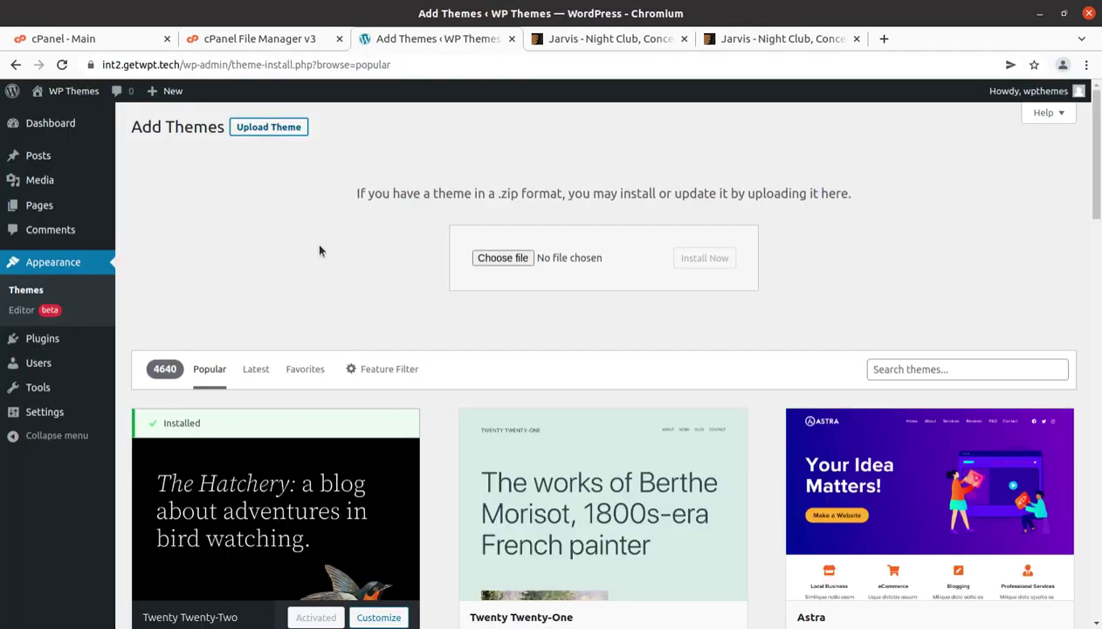
click(247, 41)
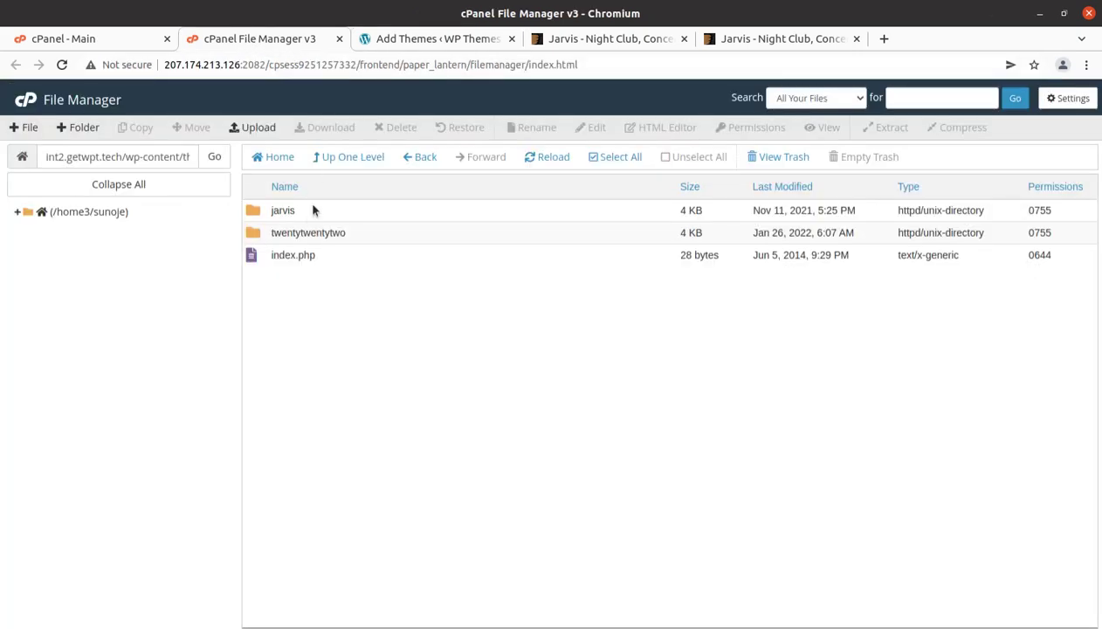
click(411, 41)
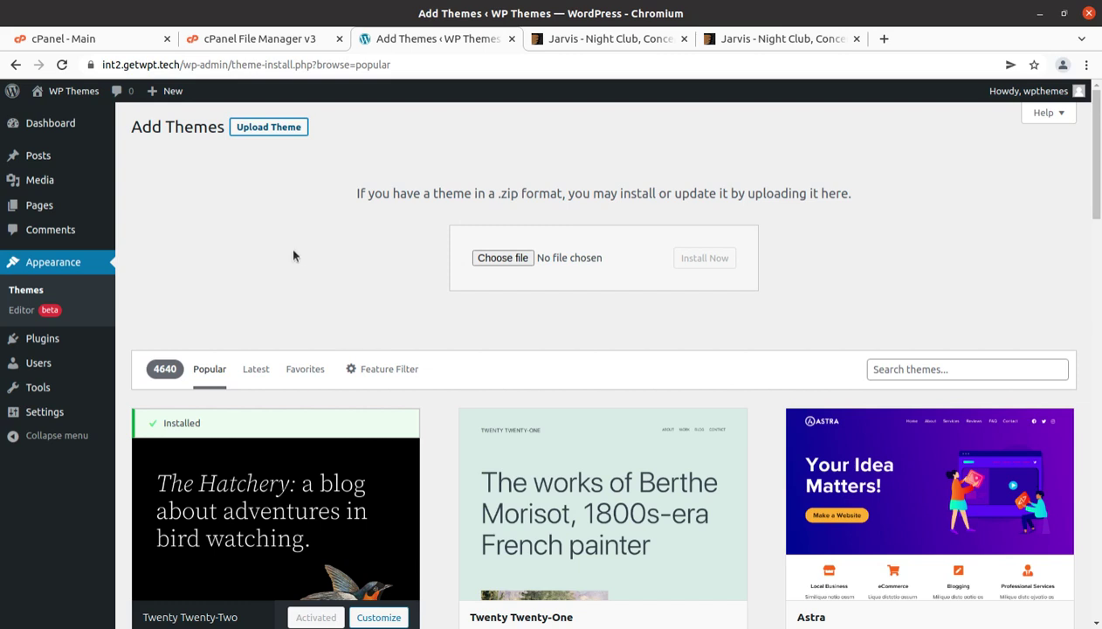
click(29, 293)
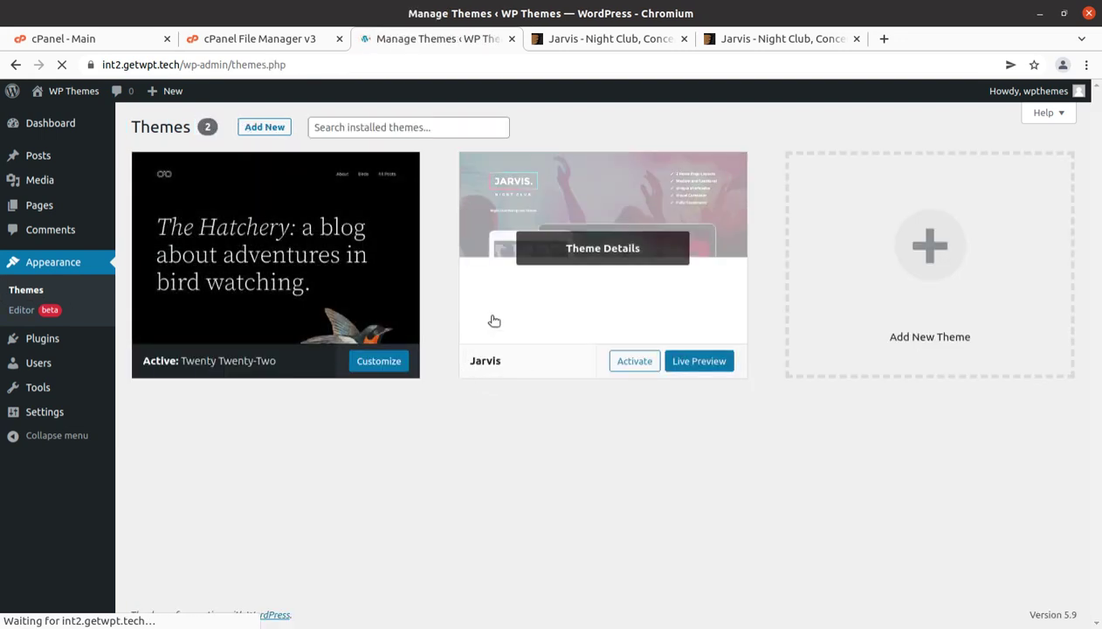
Open the Jarvis theme's details and highlight its name and the AncoraThemes author line
click(597, 260)
drag(669, 208, 735, 212)
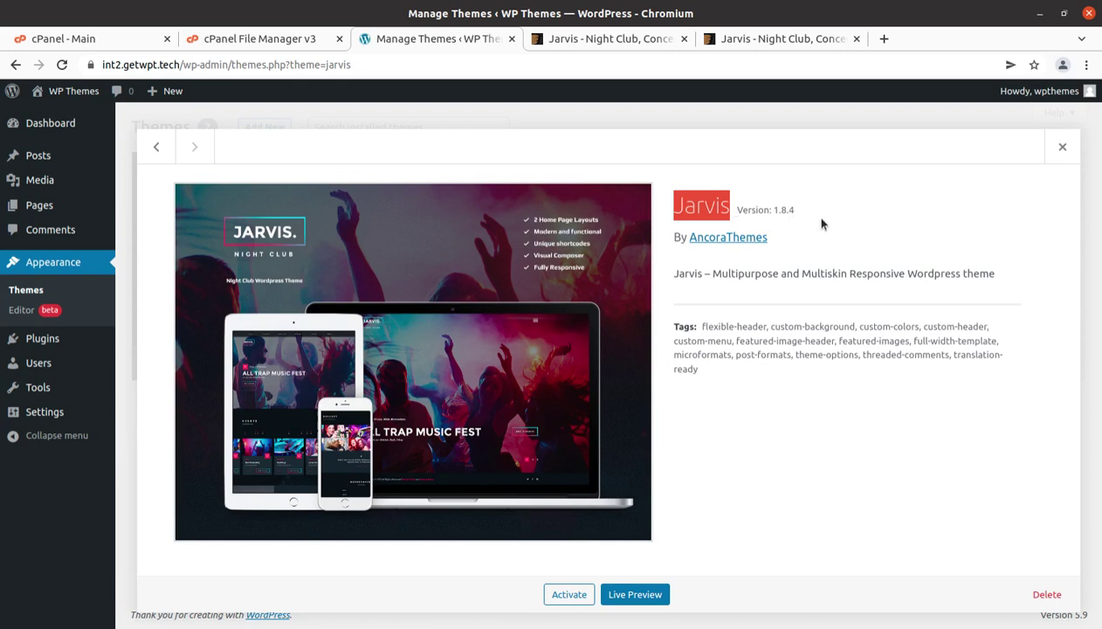
drag(801, 235, 778, 246)
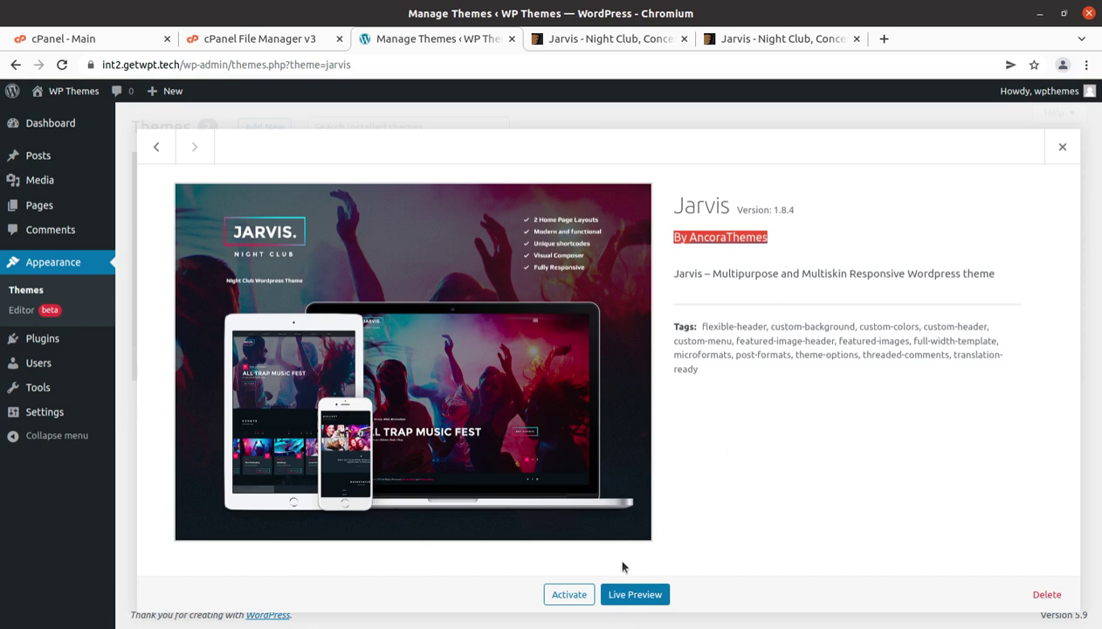
Activate the Jarvis theme and highlight the recommended plugins listed in the theme notice
click(568, 595)
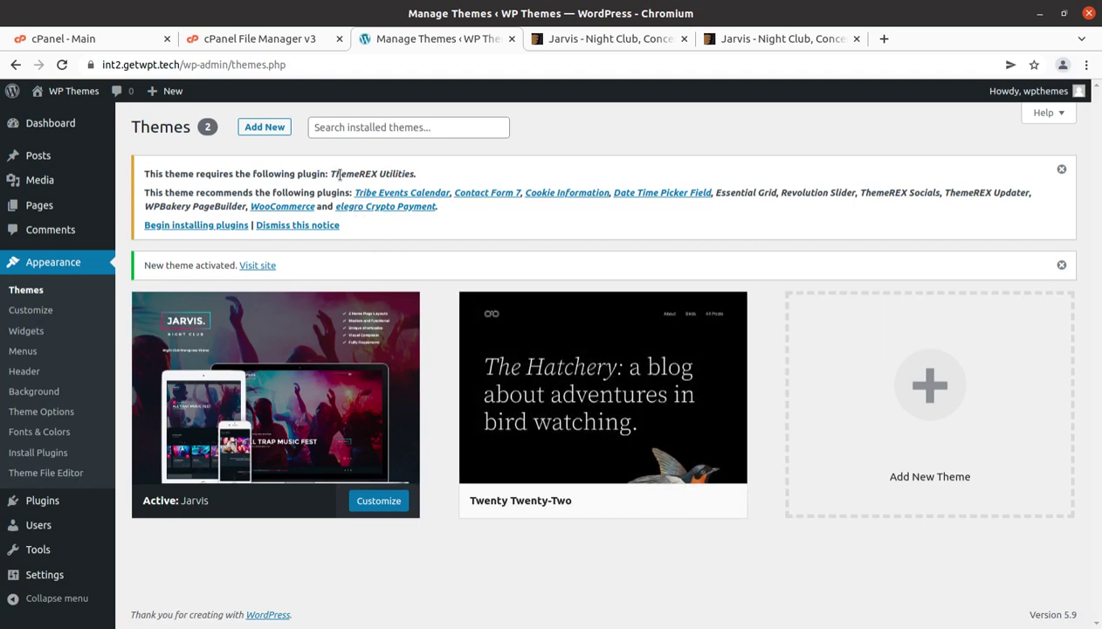
drag(480, 217, 334, 191)
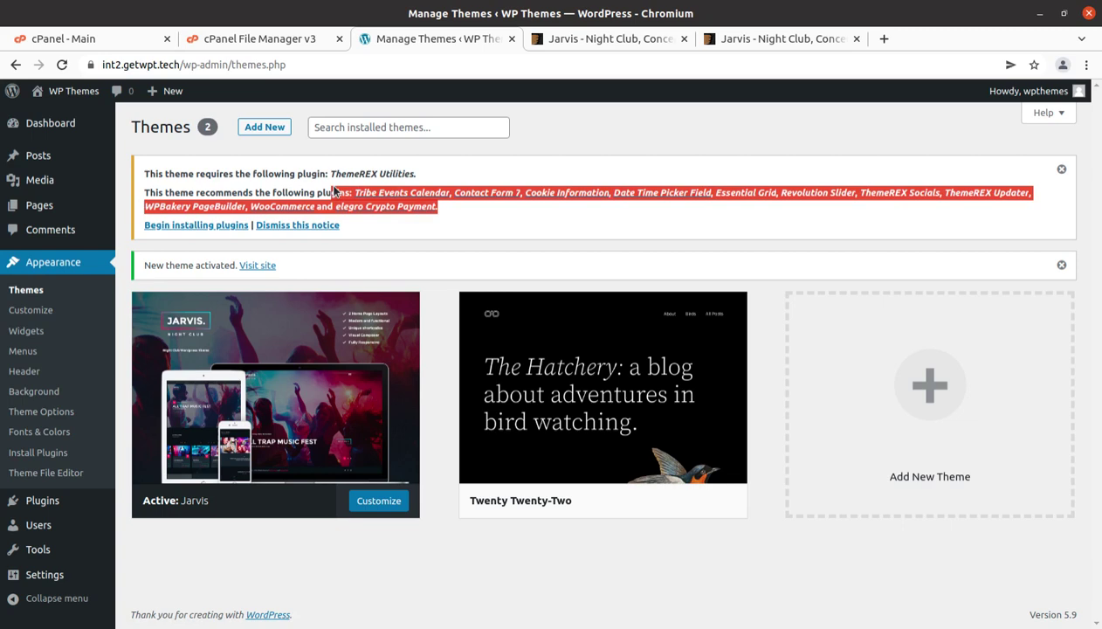
Open the theme's plugin installation list and examine the required ThemeREX Utilities entry and the recommended plugins with their sources
click(206, 227)
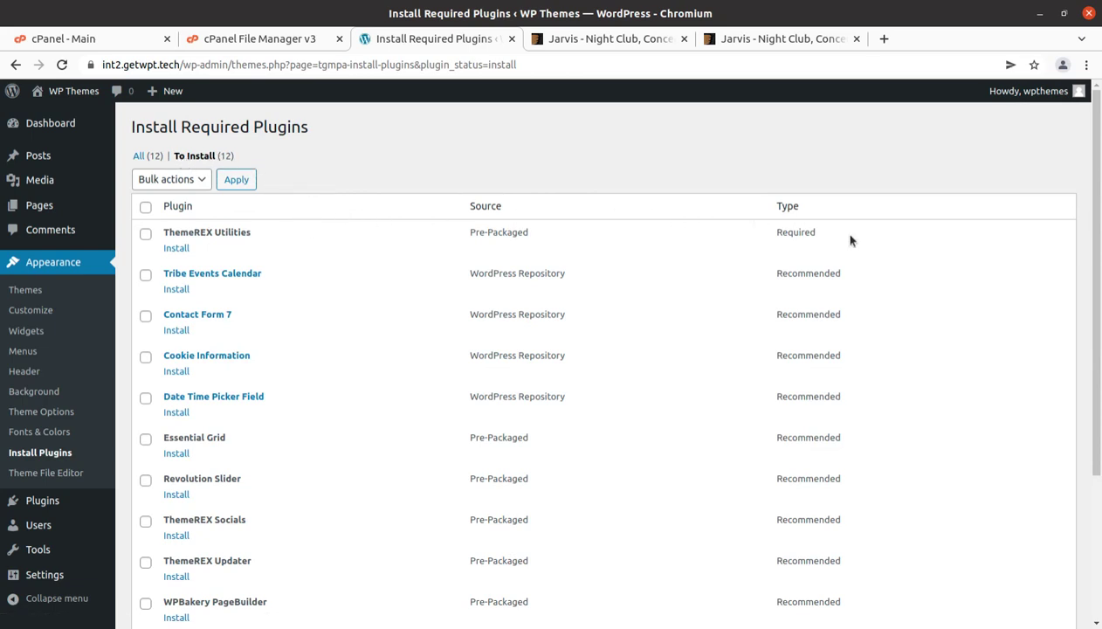
scroll(824, 327, down, 3)
scroll(824, 327, up, 3)
drag(645, 234, 418, 223)
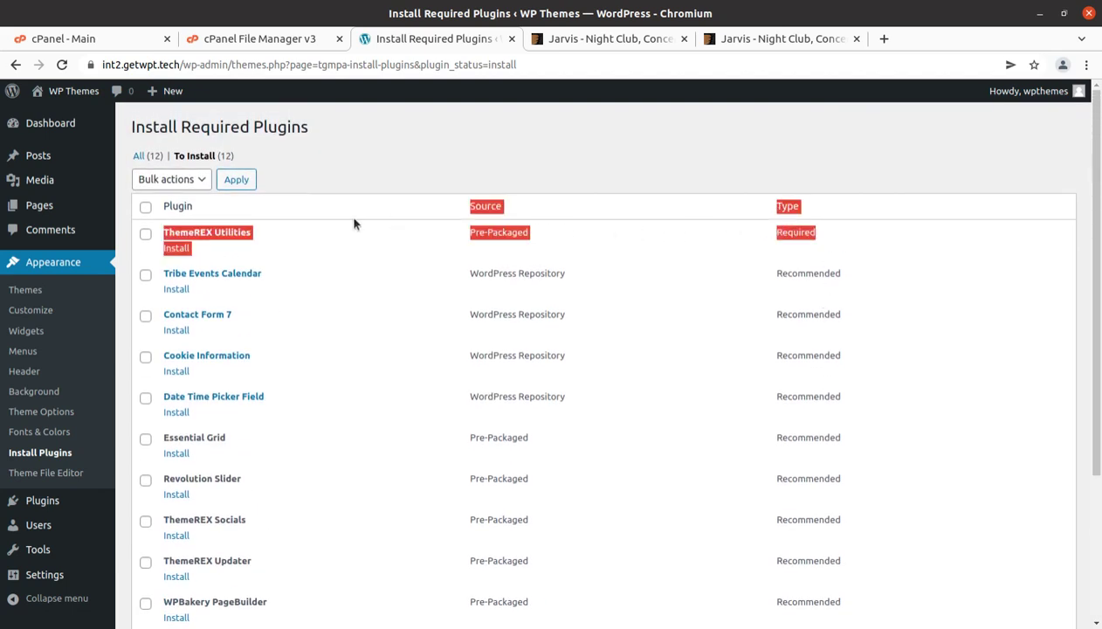
click(348, 178)
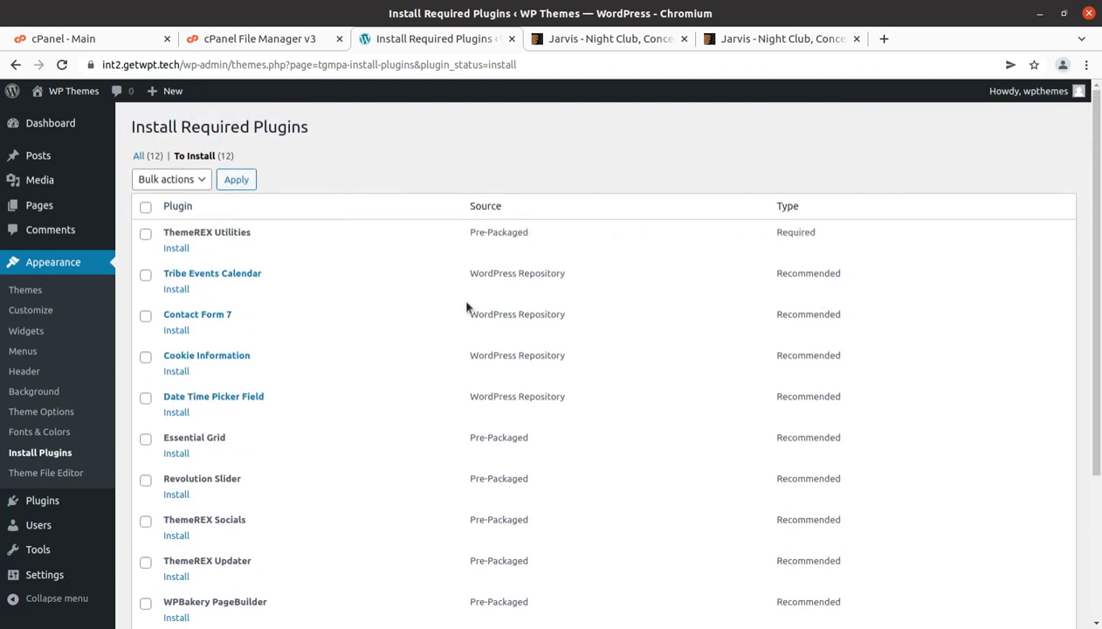
scroll(468, 302, down, 1)
scroll(277, 296, up, 1)
scroll(277, 296, down, 3)
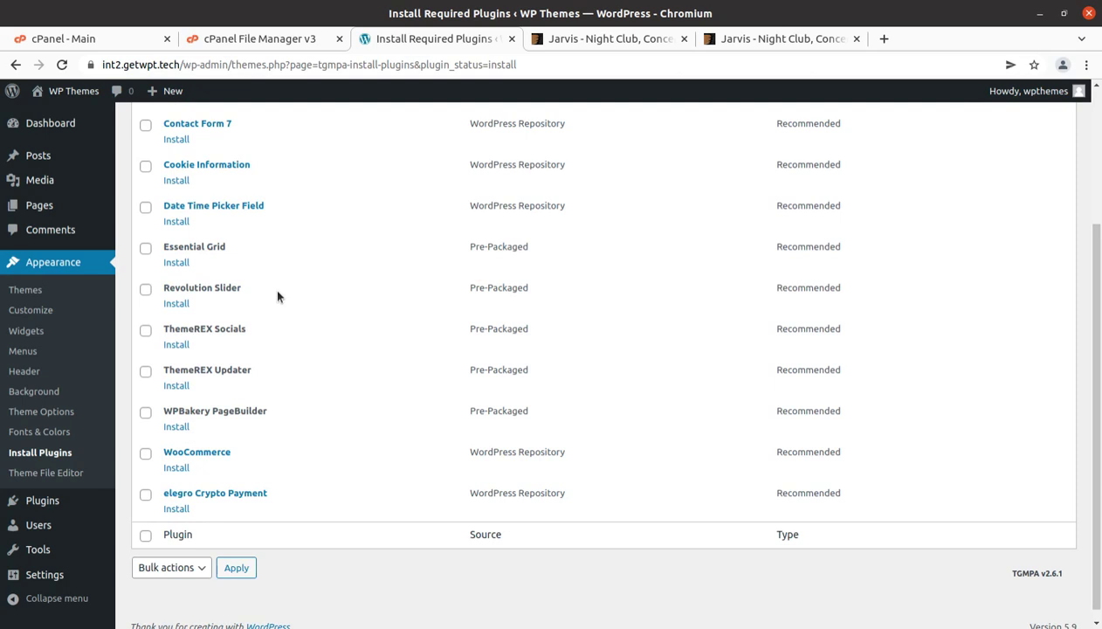
scroll(277, 296, up, 1)
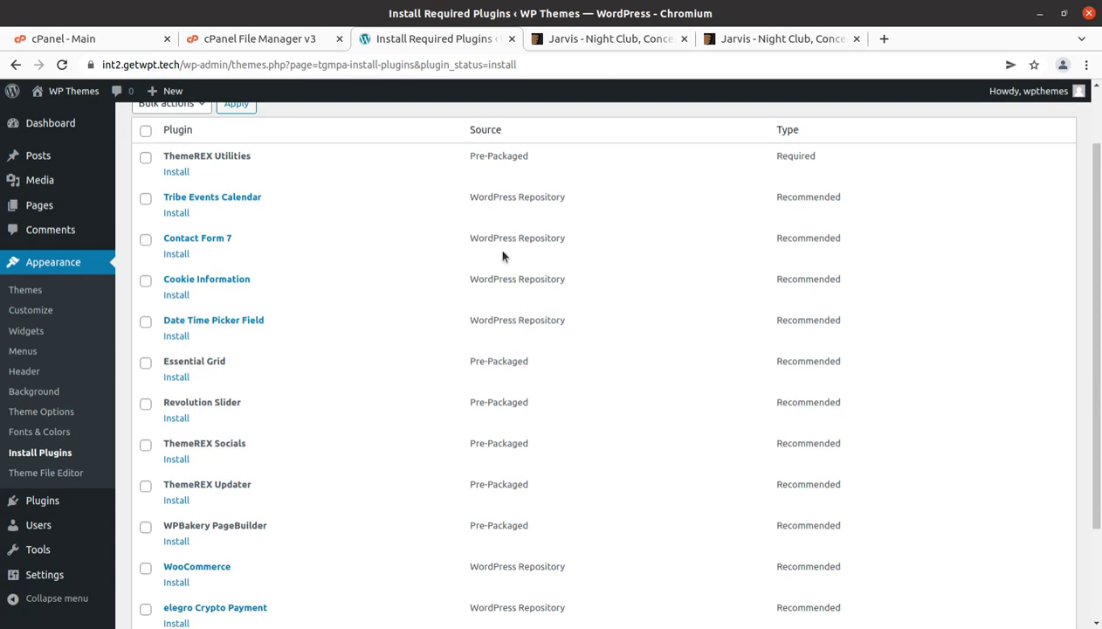
scroll(758, 266, down, 1)
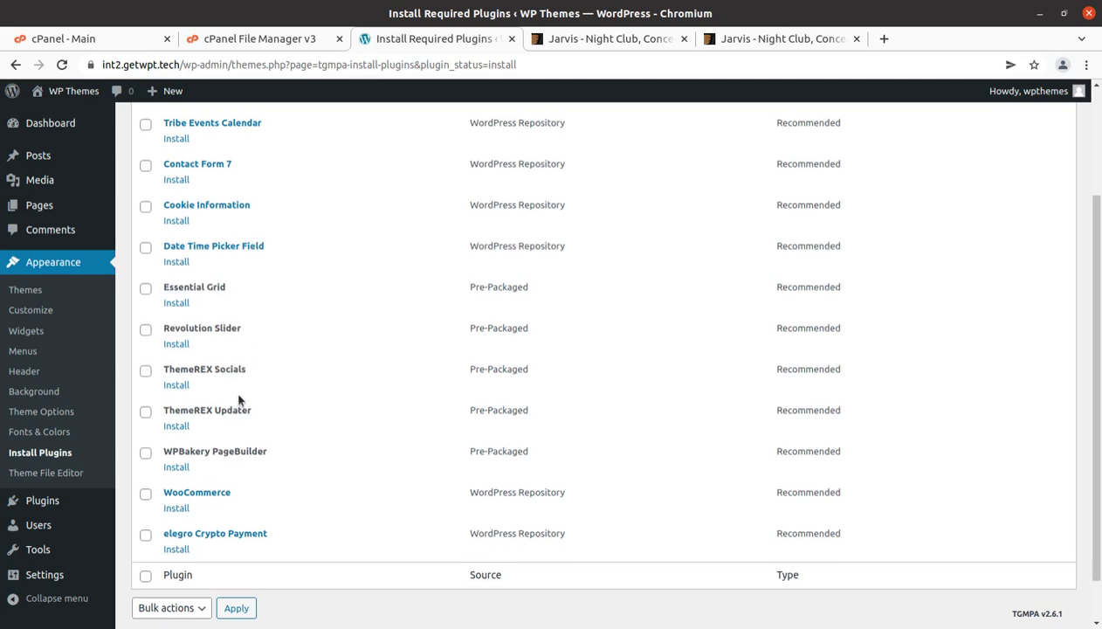
Select all the listed required and recommended plugins and install them in bulk
scroll(238, 399, up, 3)
click(146, 207)
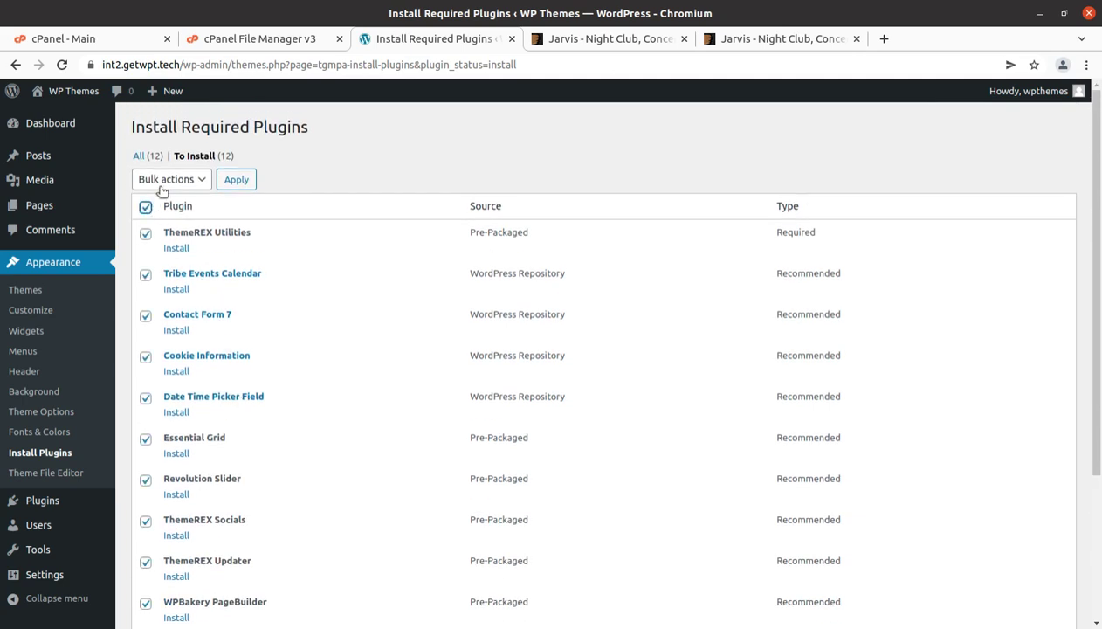
click(180, 179)
click(159, 204)
click(225, 185)
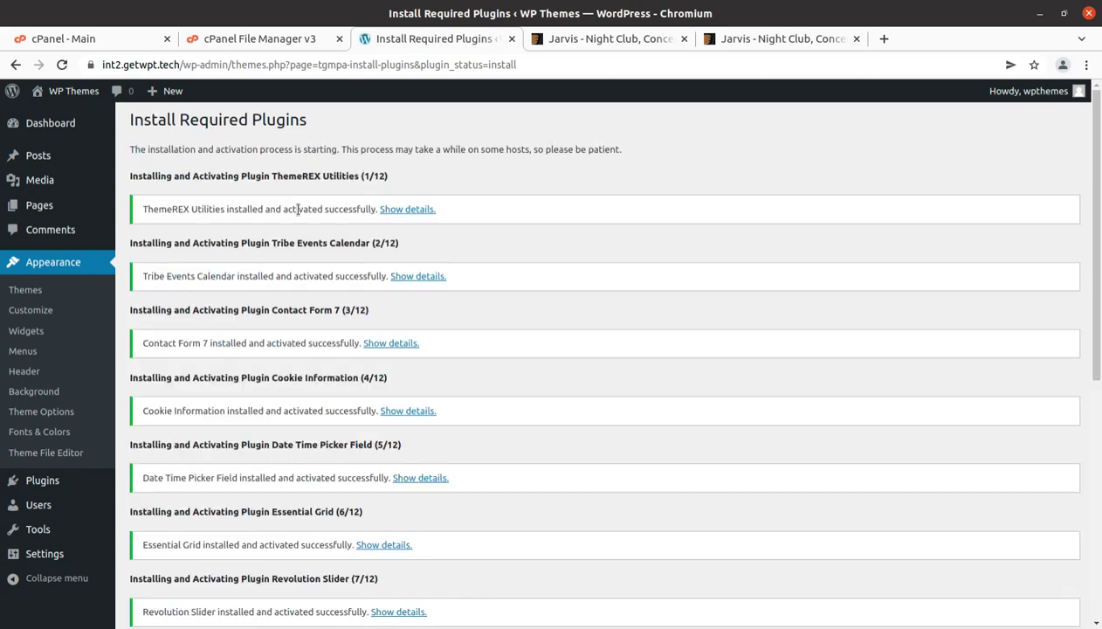
Review the plugin installation report through to its end and highlight the closing line about installations and activations
scroll(375, 237, down, 5)
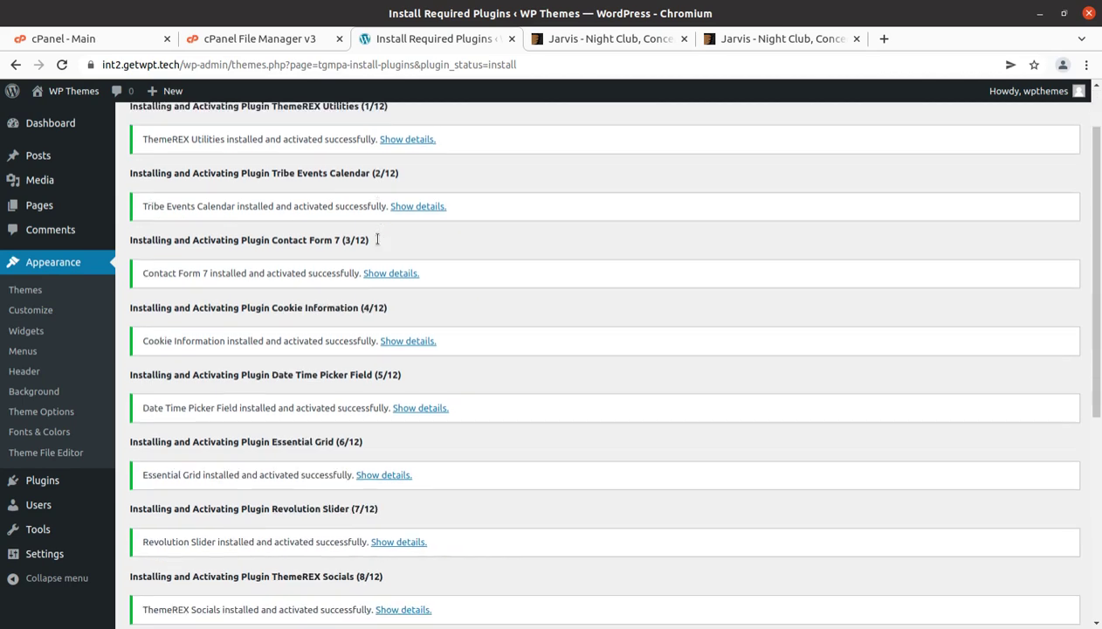
scroll(378, 245, down, 3)
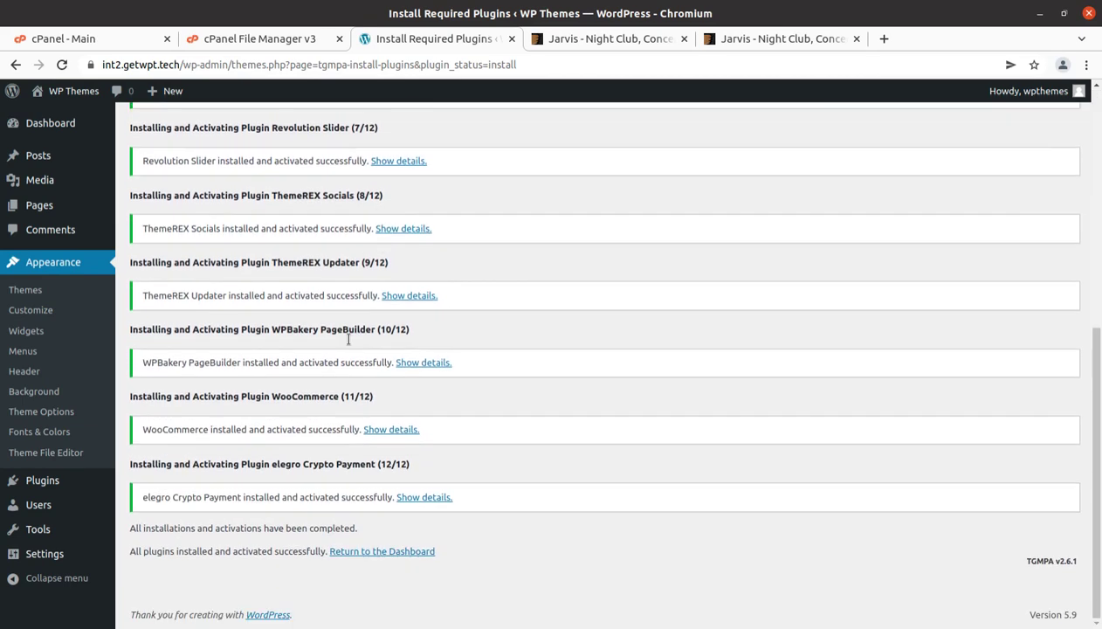
drag(130, 528, 344, 530)
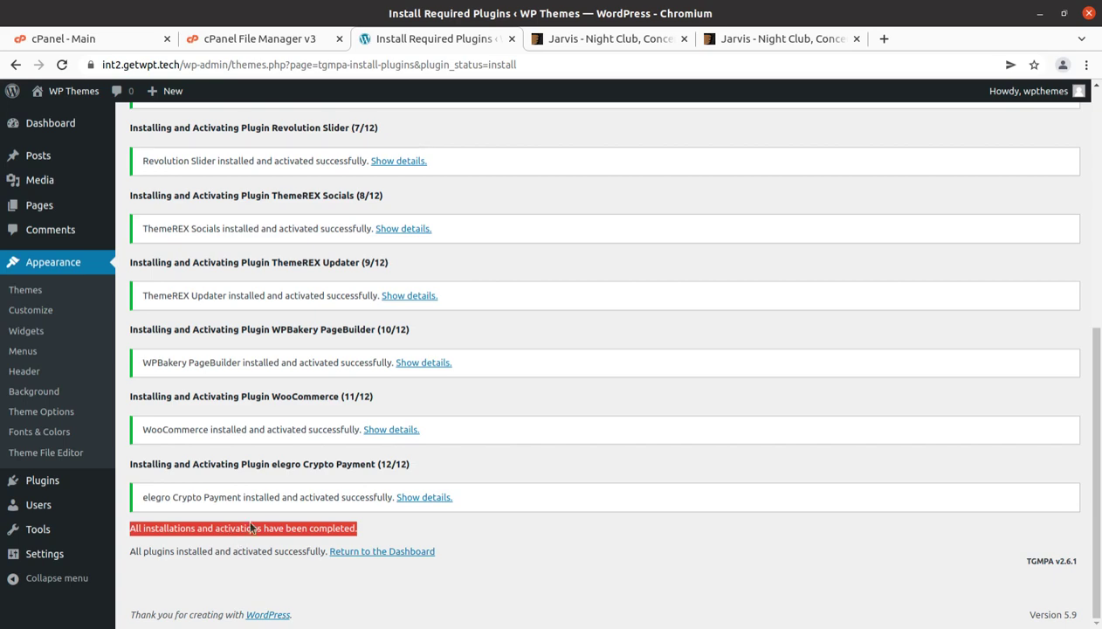
scroll(212, 436, up, 3)
Go to the WordPress dashboard, bypassing the Freemius opt-in page, and dismiss the Cookie Information plugin notice
click(58, 128)
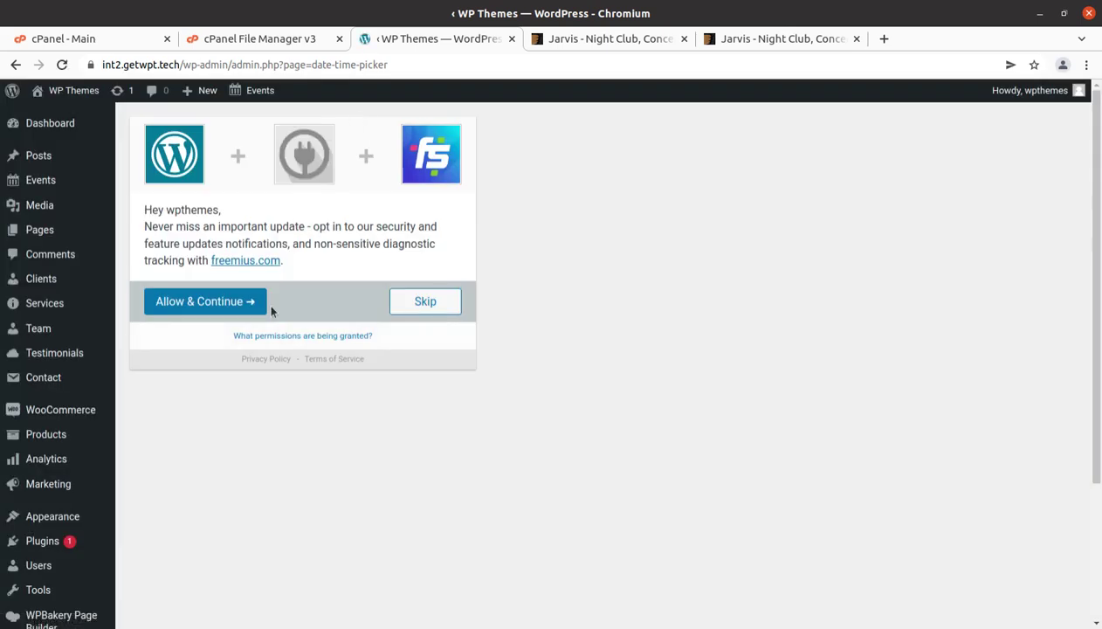
click(54, 125)
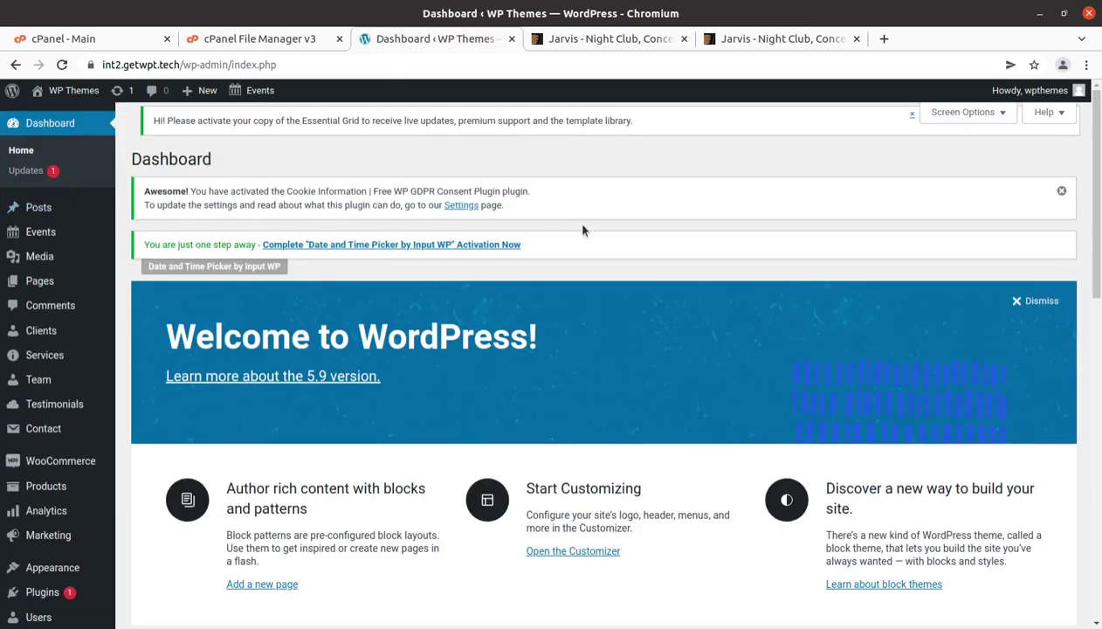
click(1061, 190)
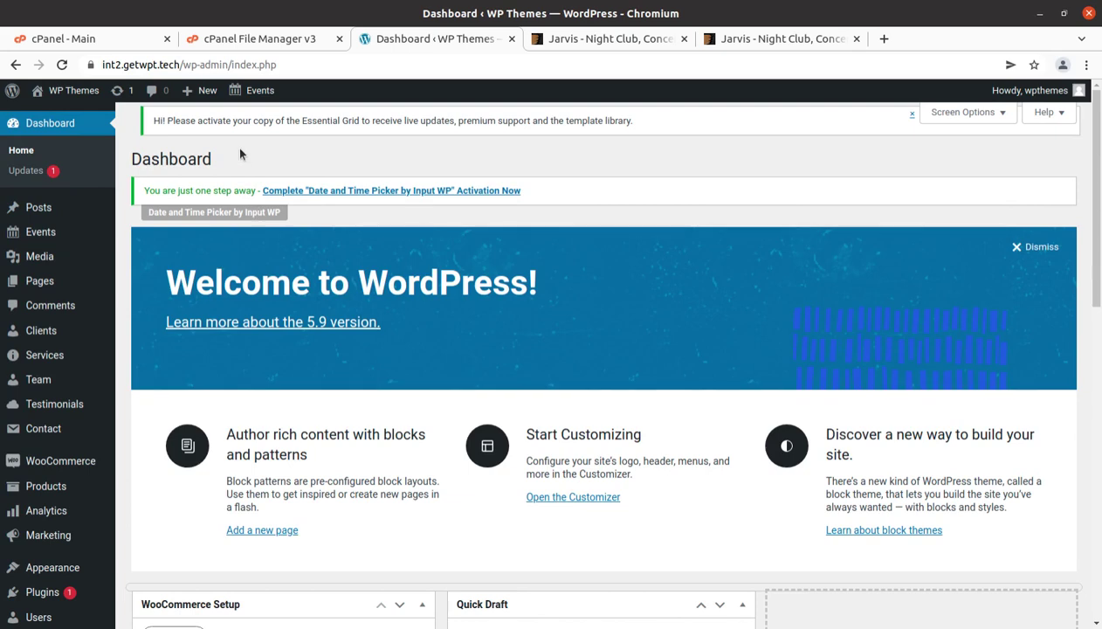
scroll(177, 202, down, 3)
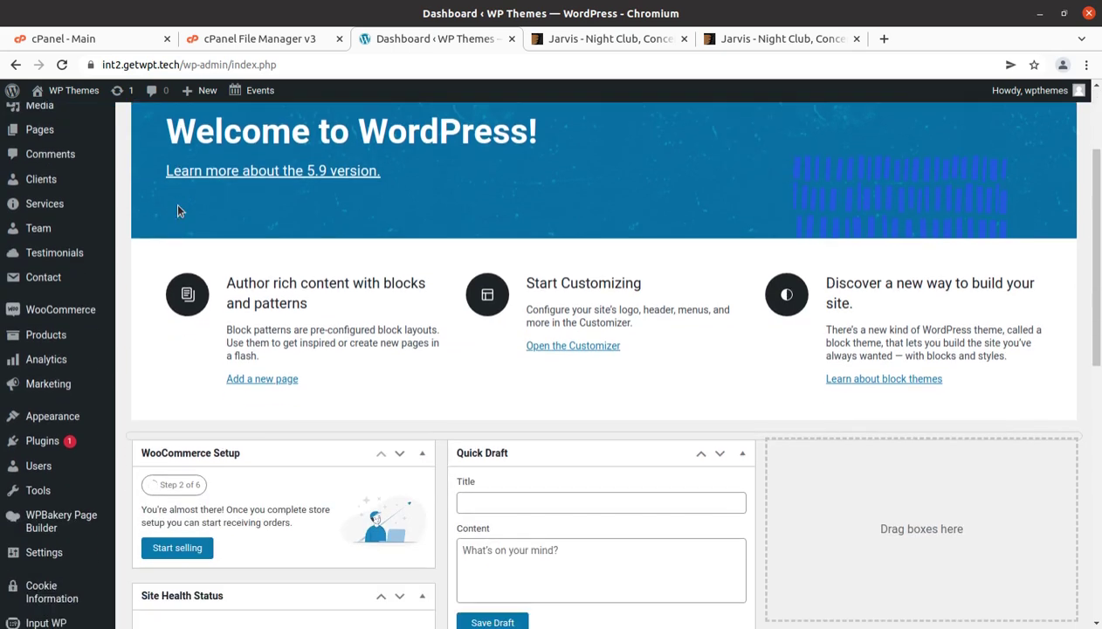
scroll(80, 309, down, 3)
mouse_move(79, 309)
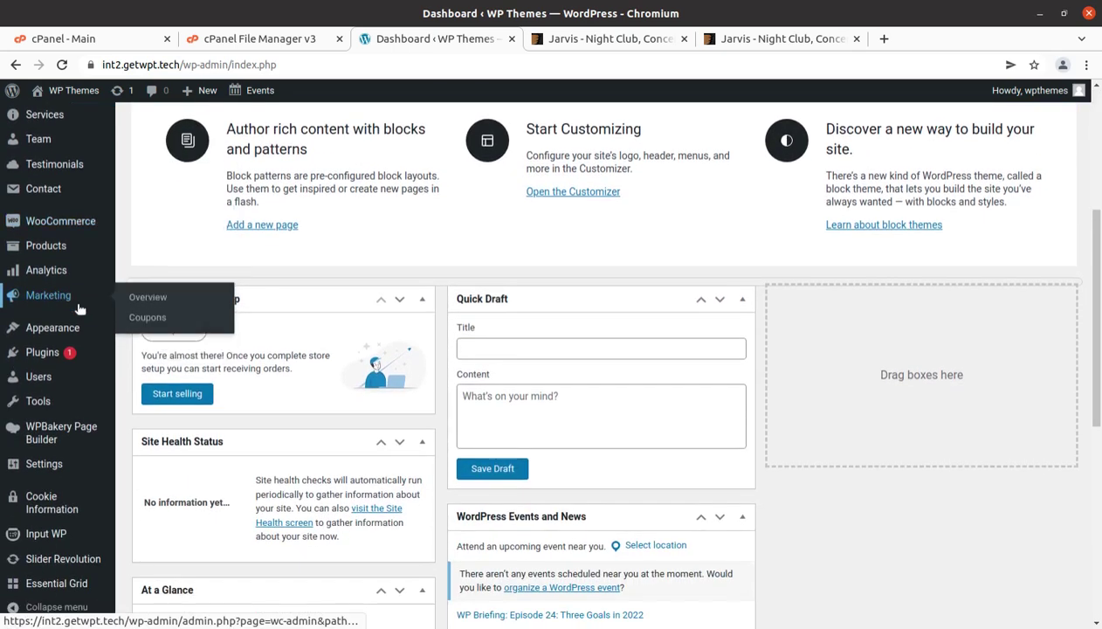
scroll(77, 288, down, 3)
Open the live site in a new browser tab and examine its front page down to the footer
mouse_move(54, 91)
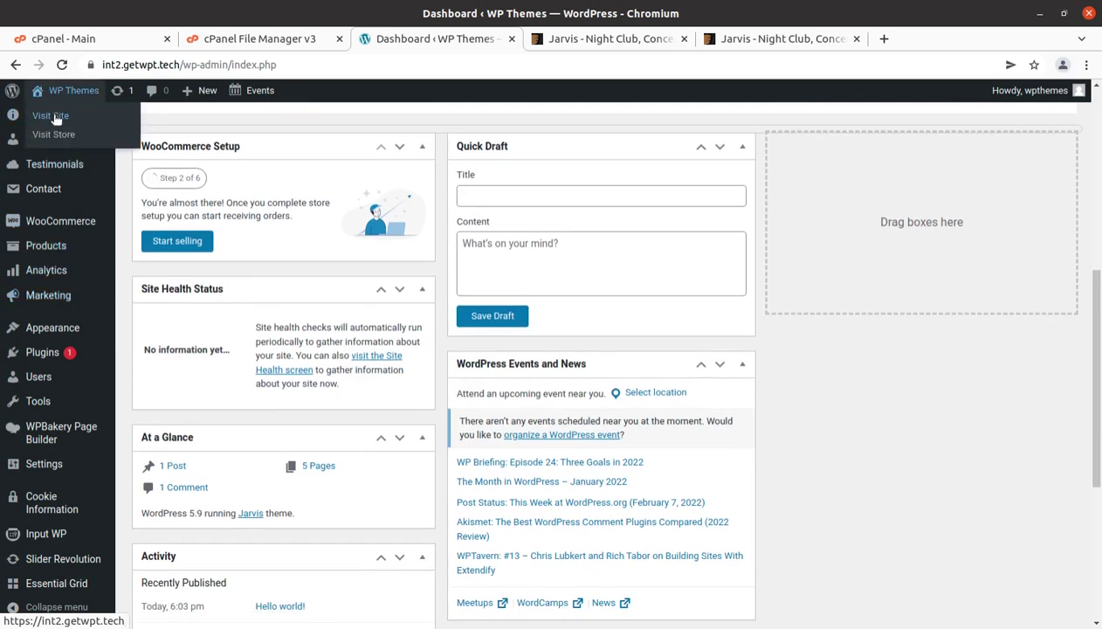
middle_click(54, 118)
click(540, 38)
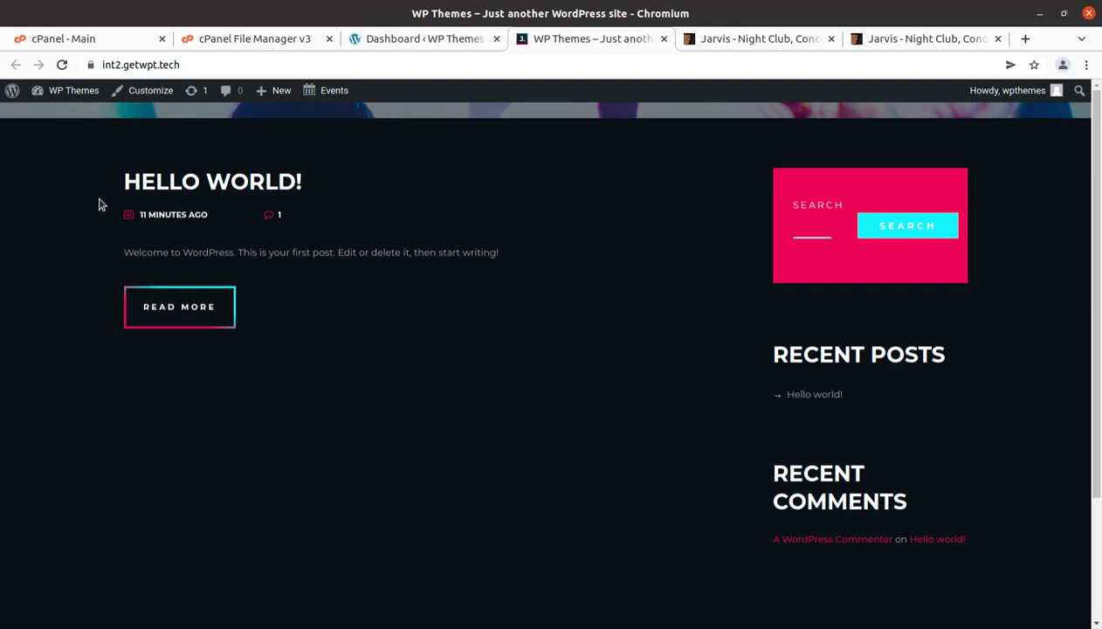
scroll(295, 348, down, 3)
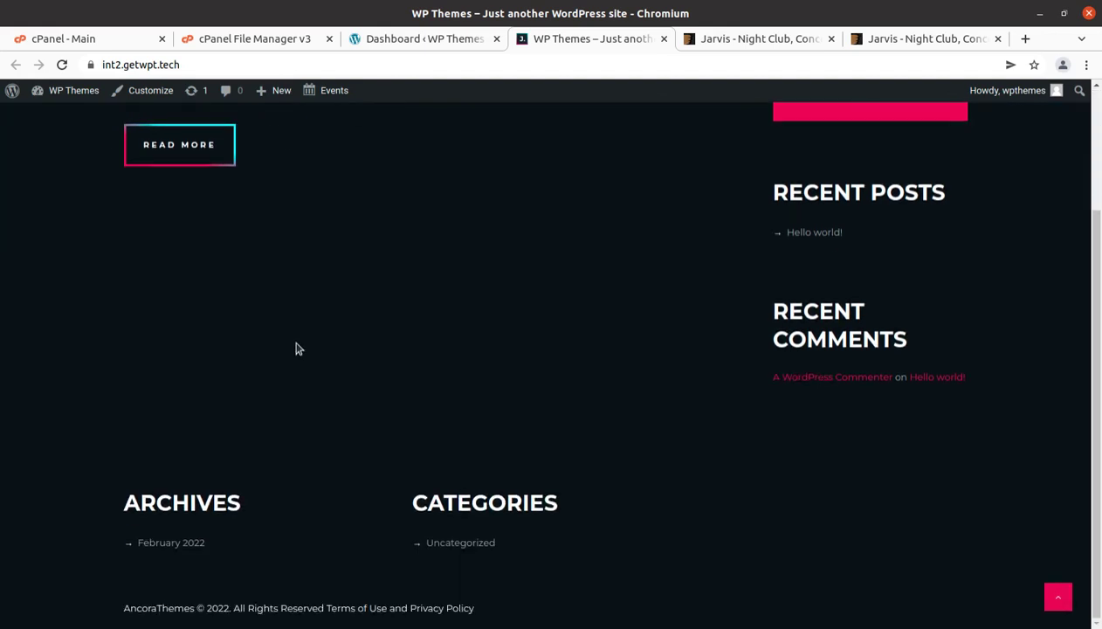
scroll(295, 348, up, 3)
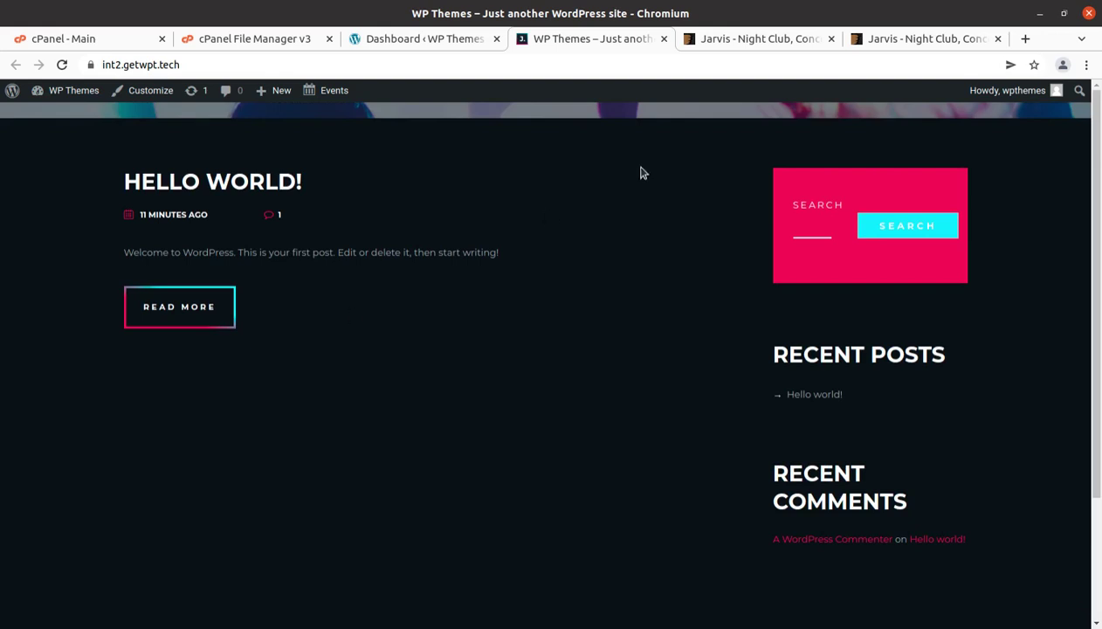
Switch to the ThemeForest live preview of the Jarvis theme and open its Home 2 demo page
click(713, 38)
click(904, 38)
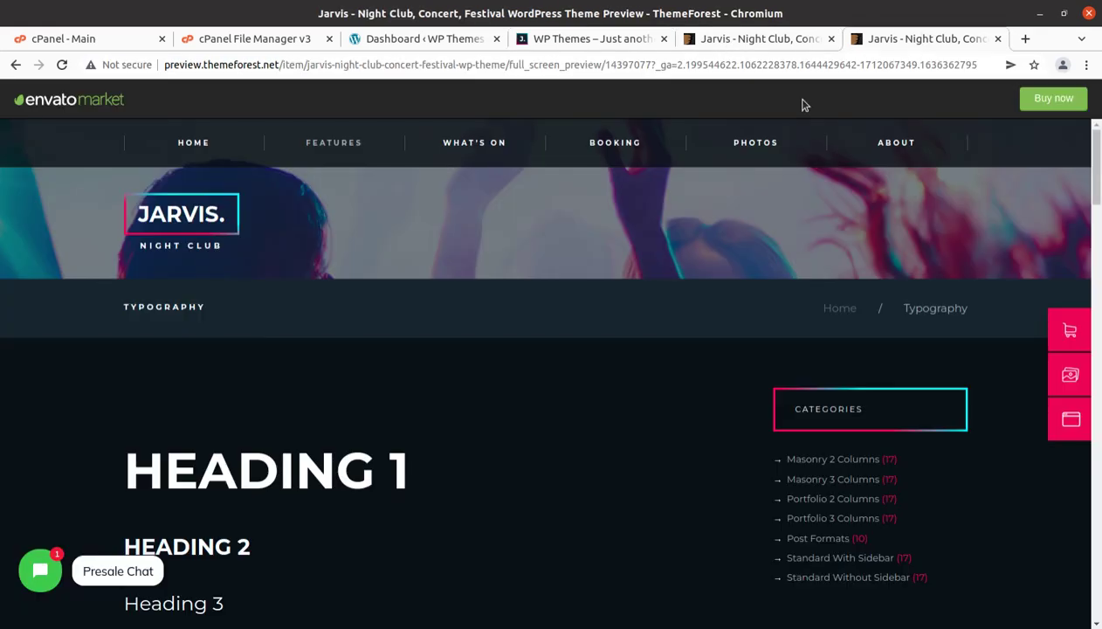
mouse_move(196, 153)
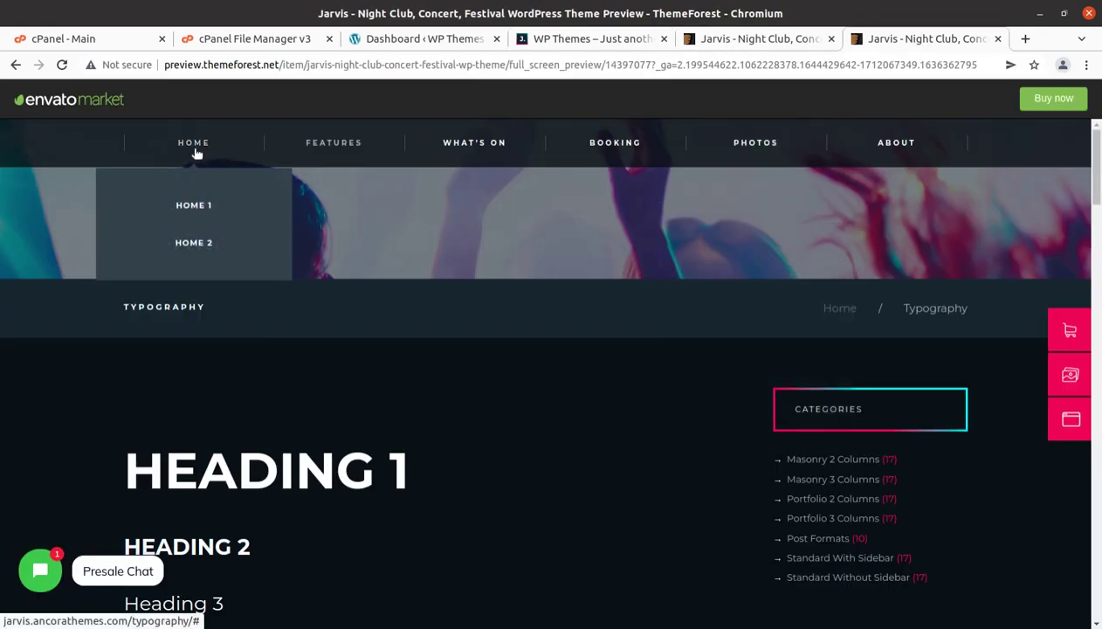
click(186, 253)
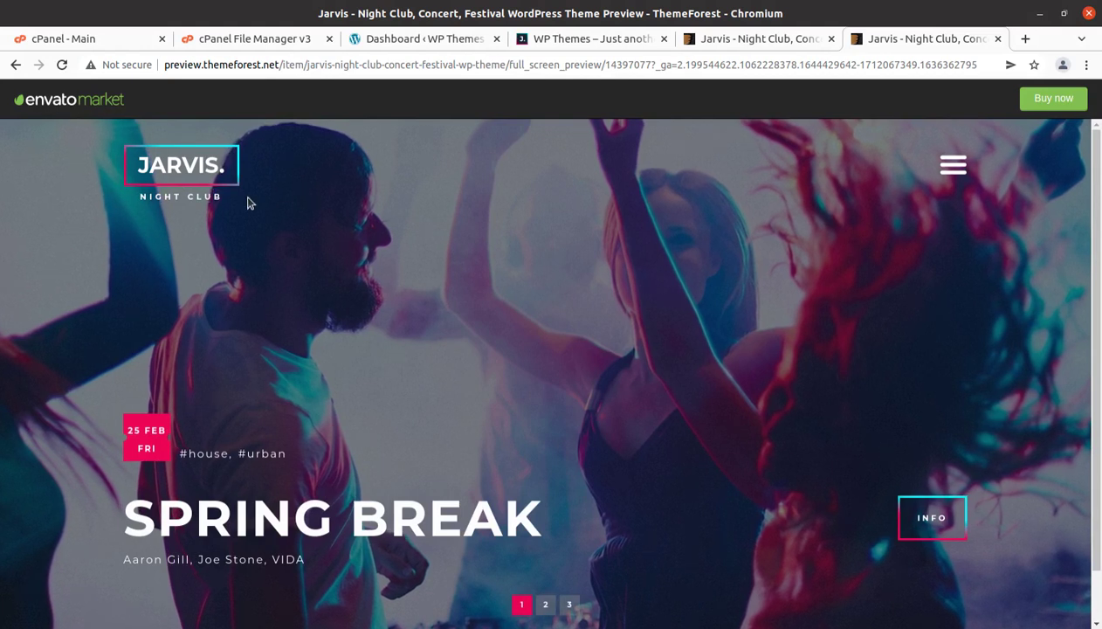
Open the Home 1 demo page in the theme preview and examine its Features, Photos and About submenus
click(956, 167)
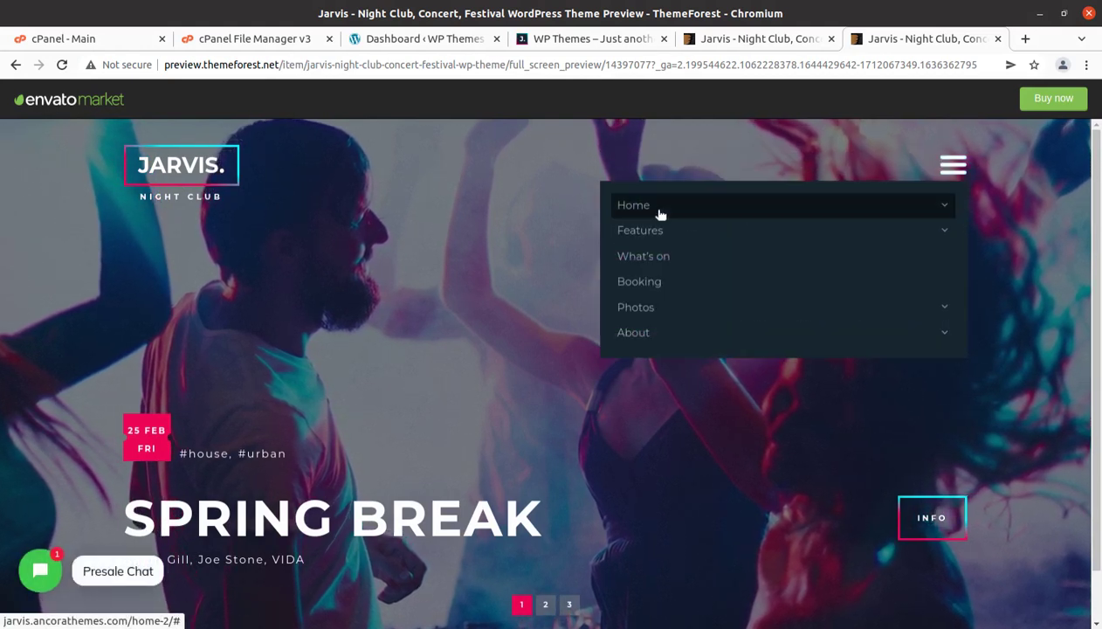
click(693, 212)
click(660, 237)
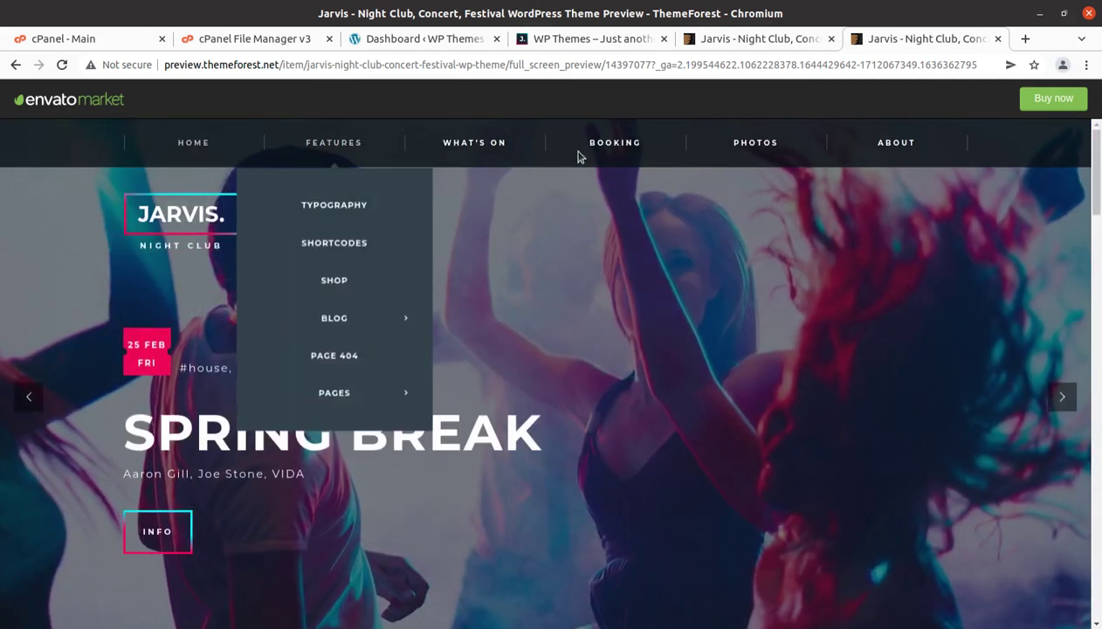
mouse_move(928, 156)
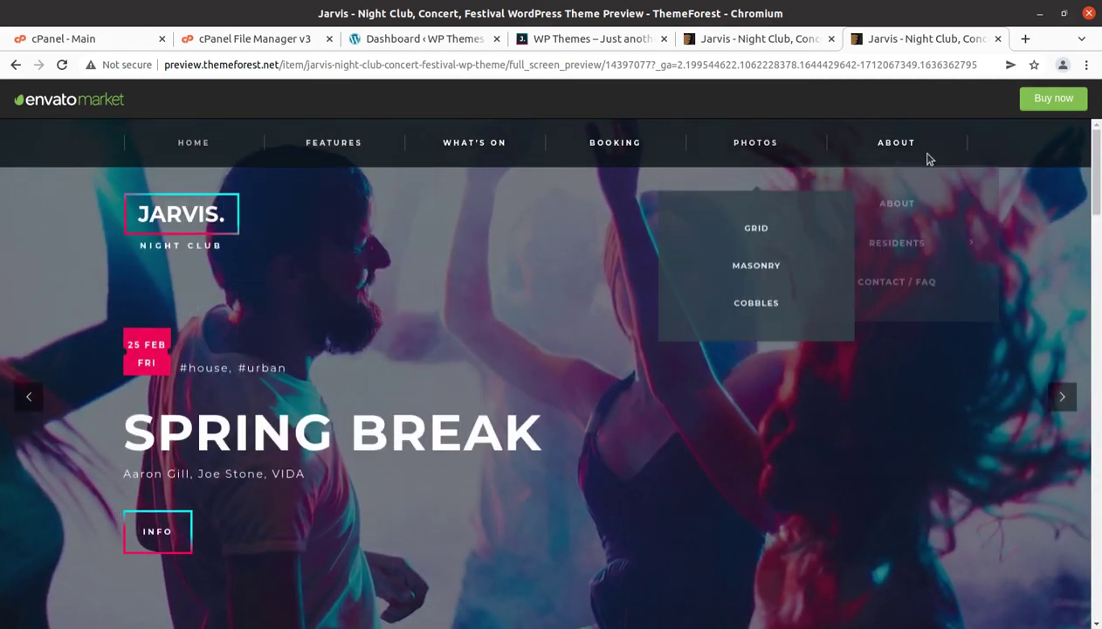
mouse_move(1007, 228)
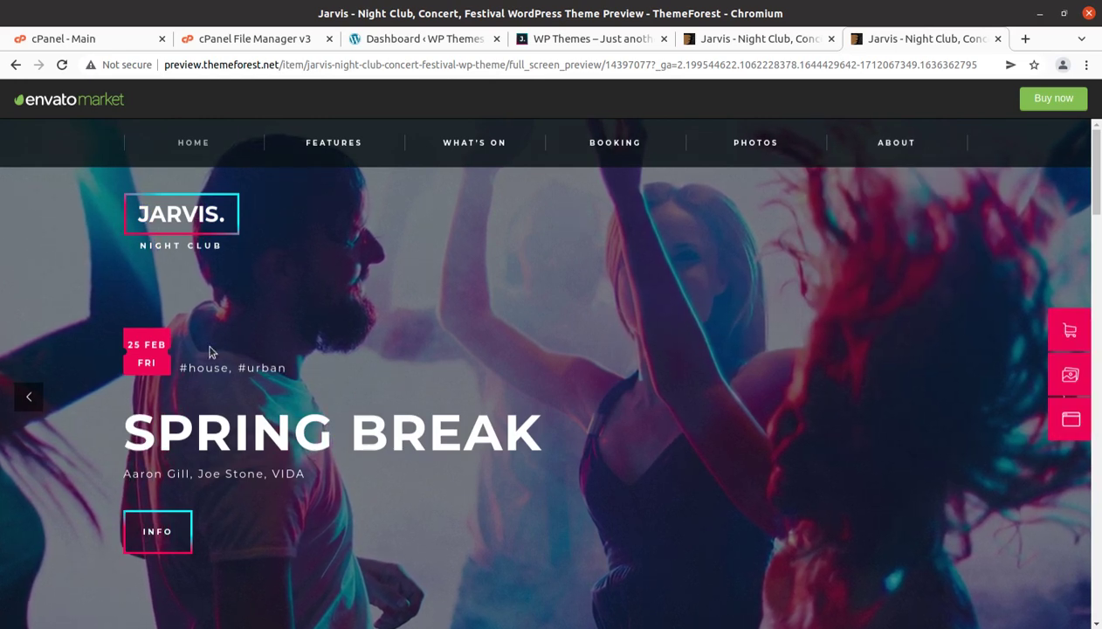
mouse_move(352, 129)
scroll(385, 322, down, 5)
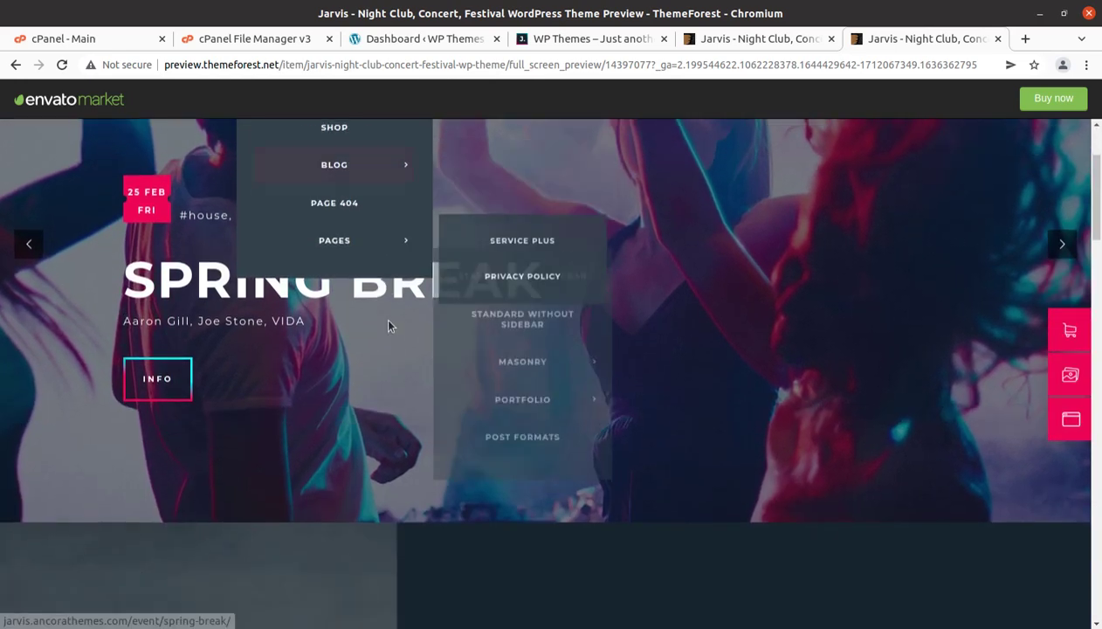
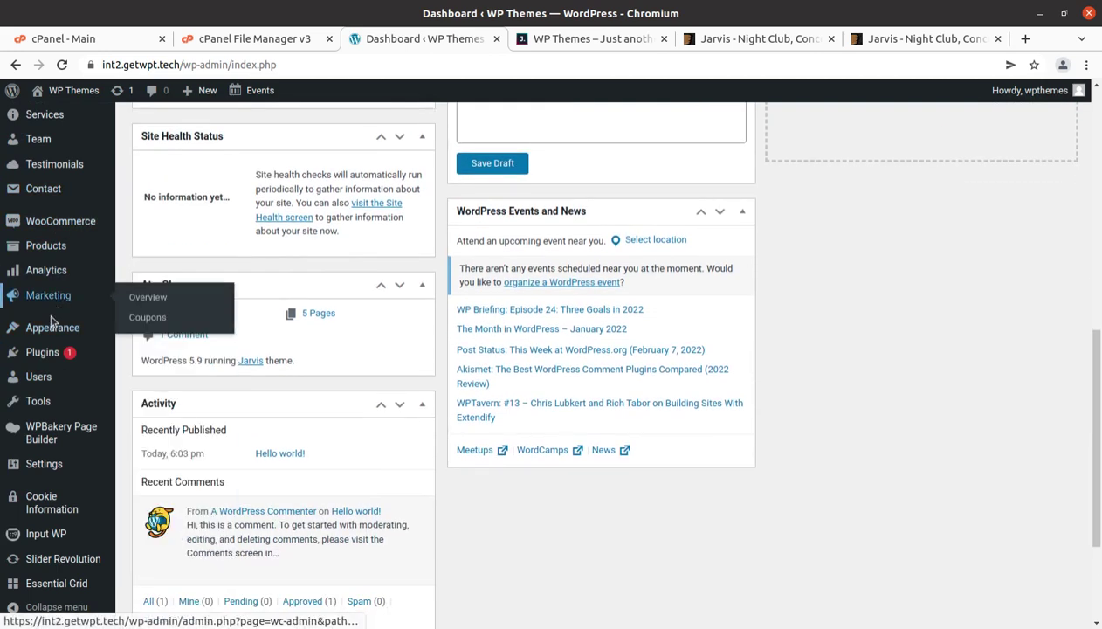
Return to the WordPress dashboard tab and open the theme's Install Demo Data page
mouse_move(56, 518)
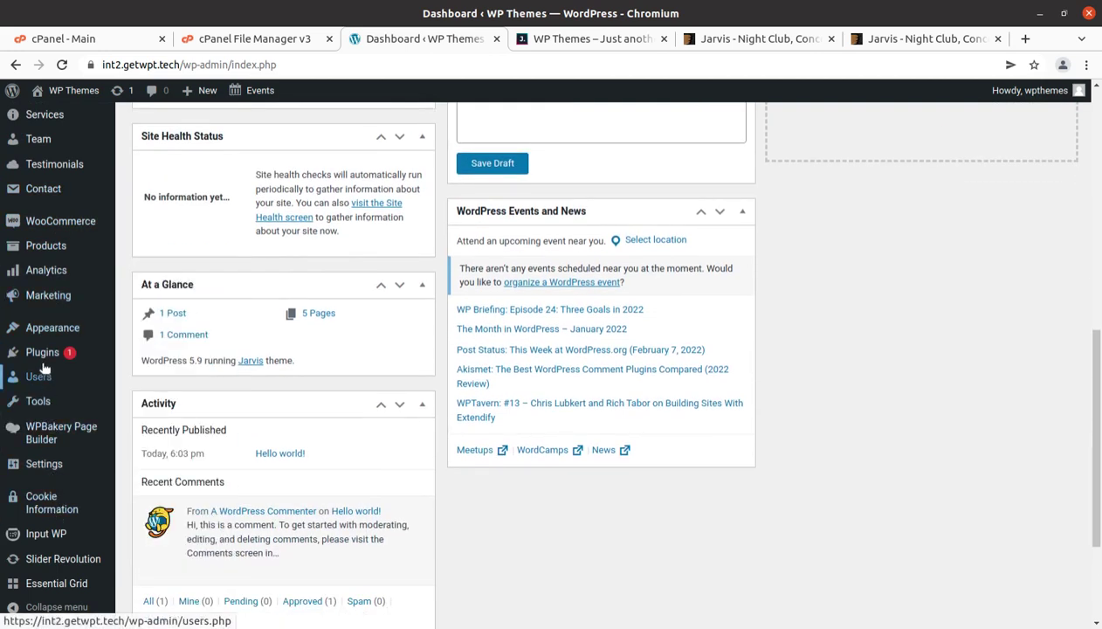
mouse_move(44, 360)
mouse_move(47, 330)
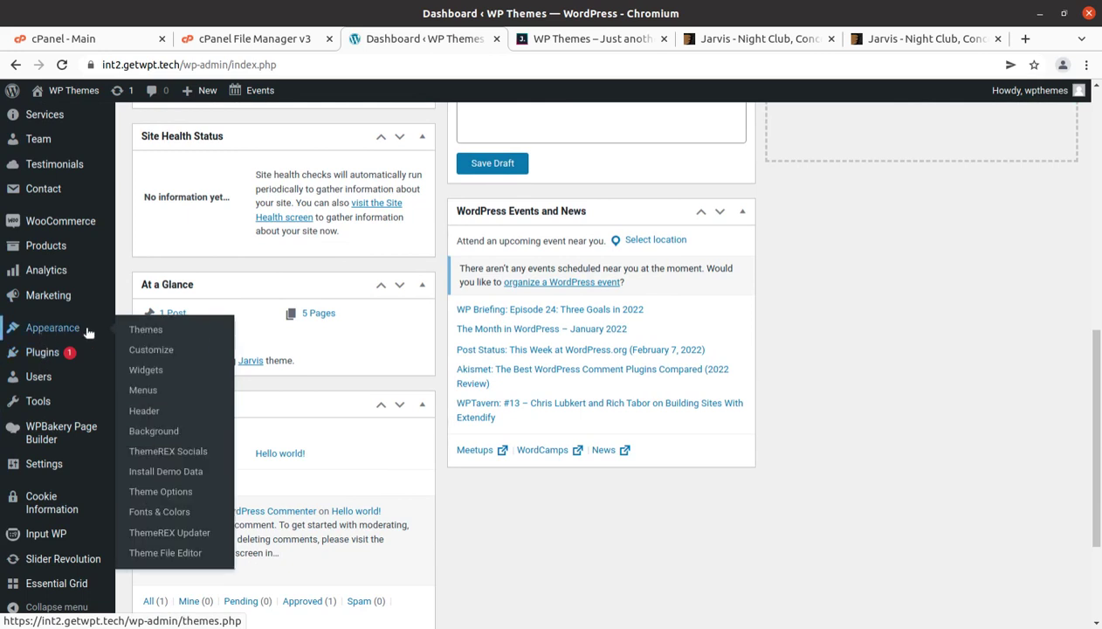
click(175, 476)
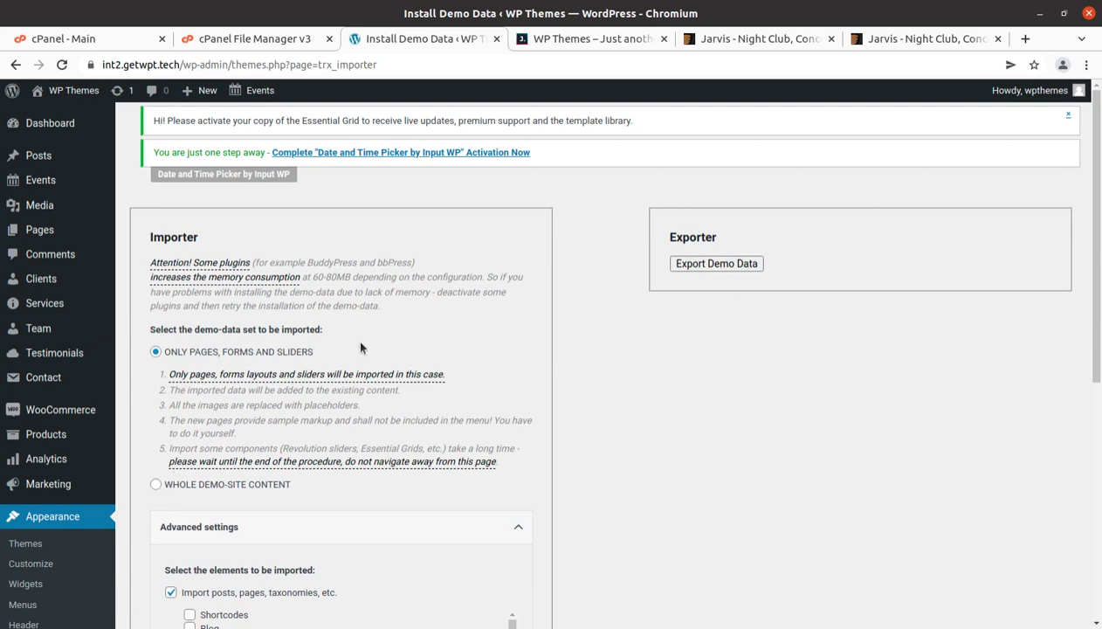
Choose Whole Demo-Site Content as the demo data set for the importer and accept that all old data gets erased
scroll(361, 348, down, 3)
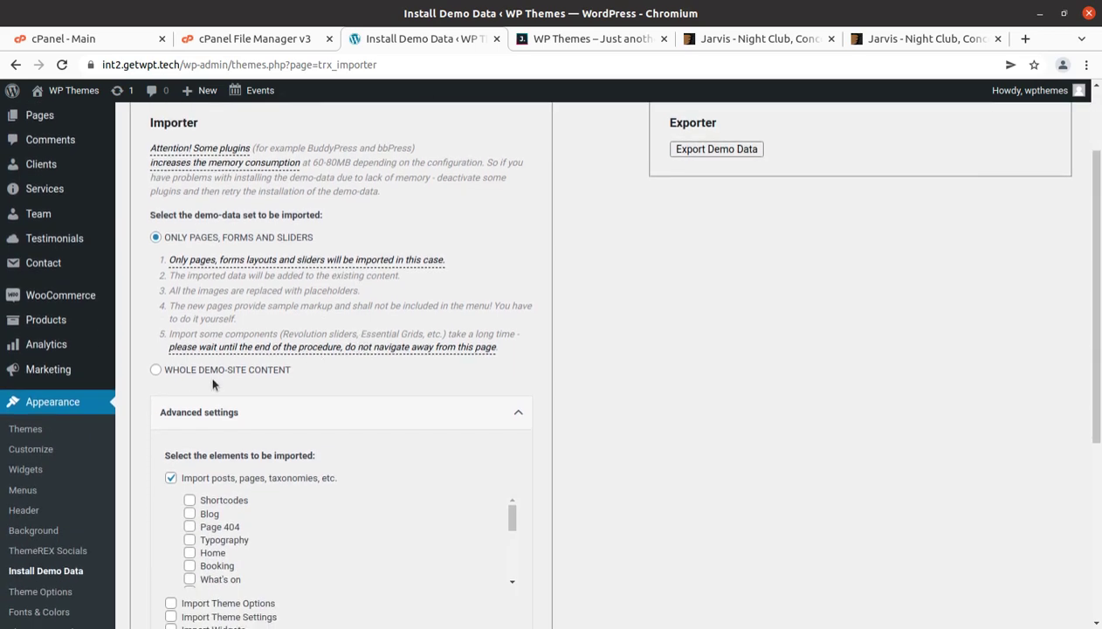
click(156, 370)
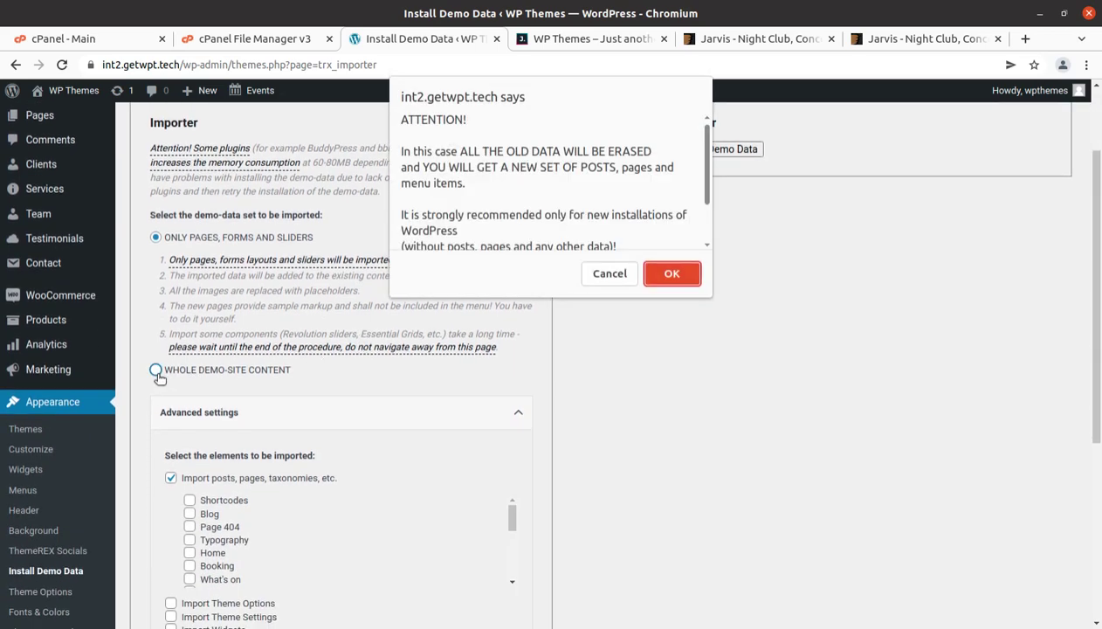
click(653, 278)
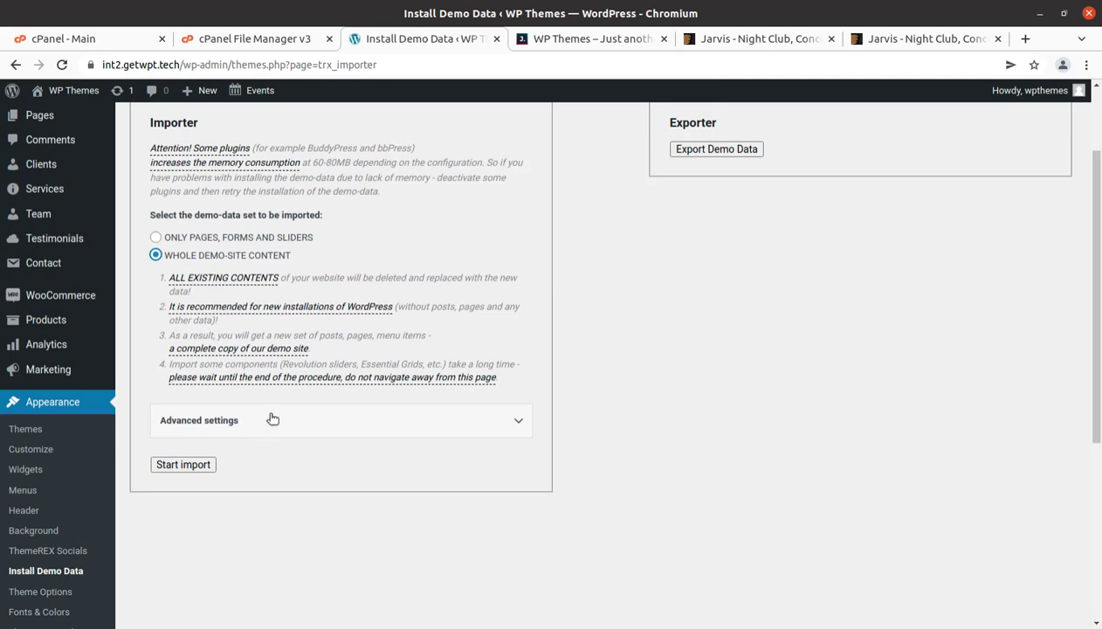
Expand the importer's advanced settings, keep all elements selected, and start the whole demo-site content import
click(372, 431)
scroll(375, 433, down, 1)
scroll(375, 433, down, 1)
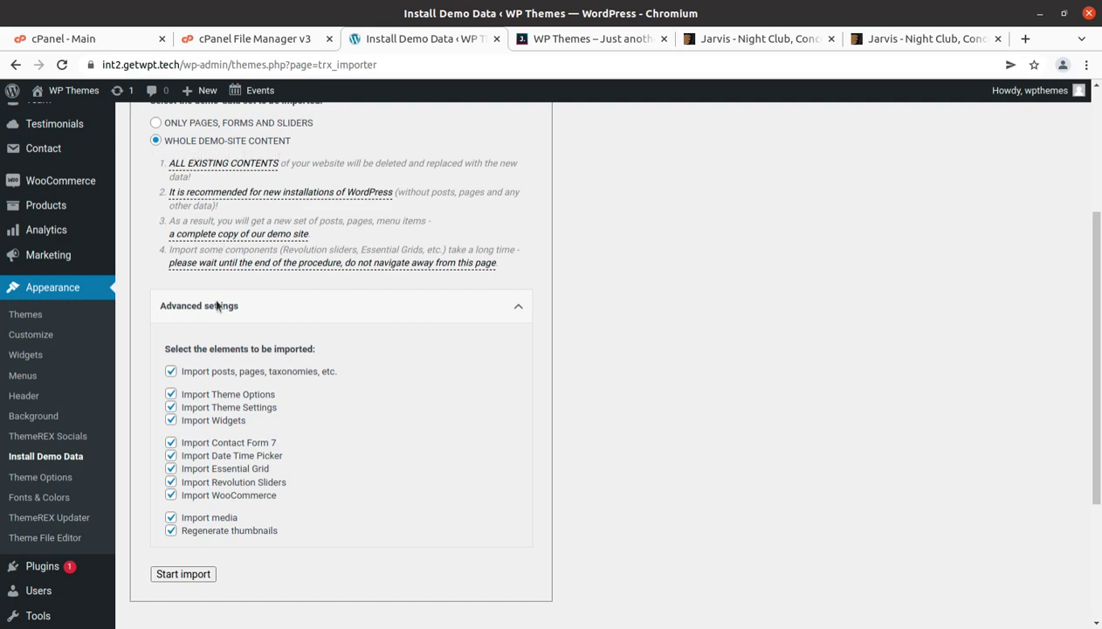
click(191, 573)
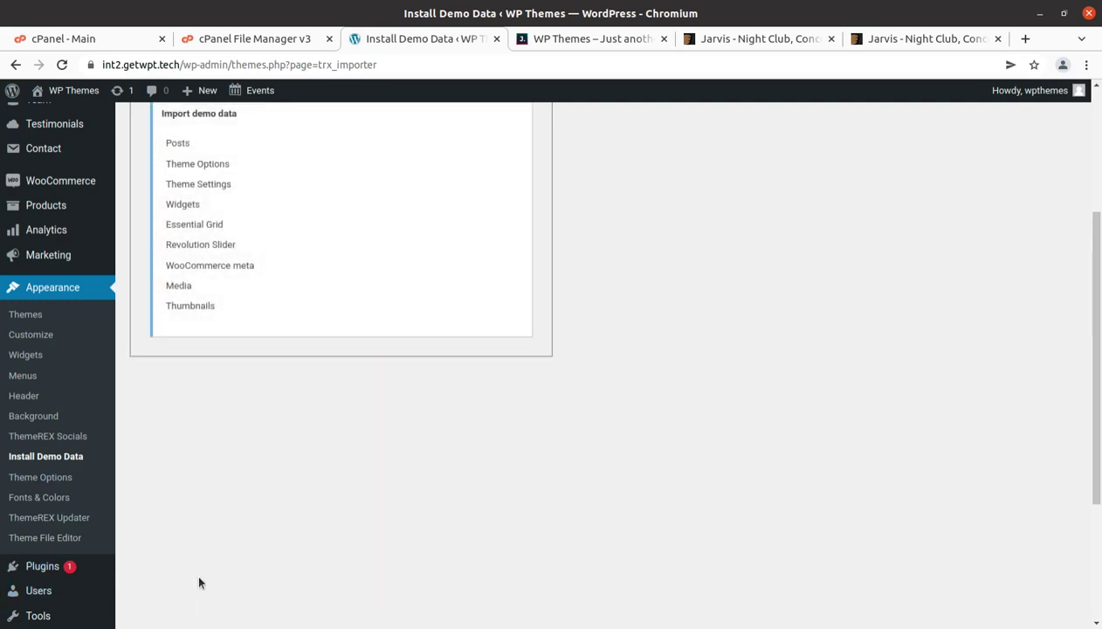
scroll(200, 583, up, 2)
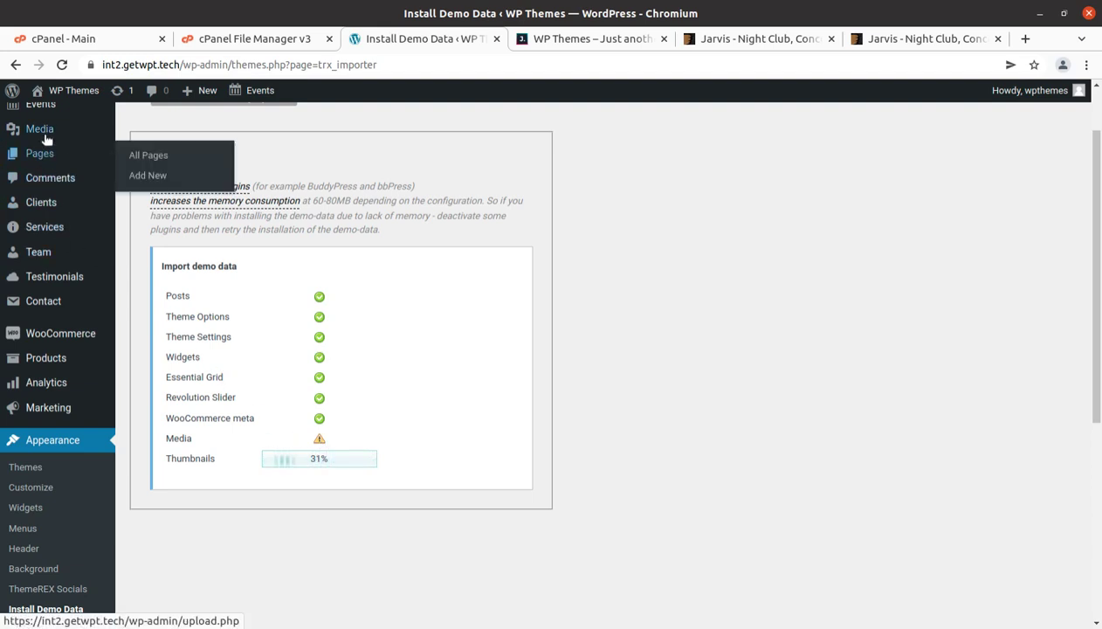
Open the Media Library in a separate tab and examine the imported media, including the attachment details of one blank image
mouse_move(44, 129)
middle_click(152, 138)
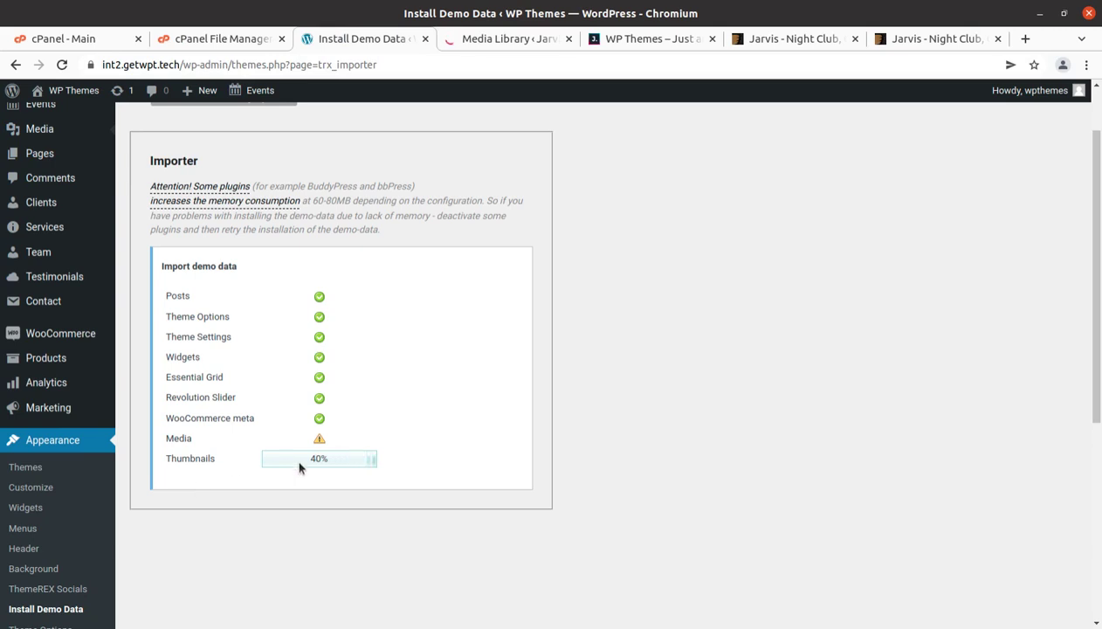
click(476, 39)
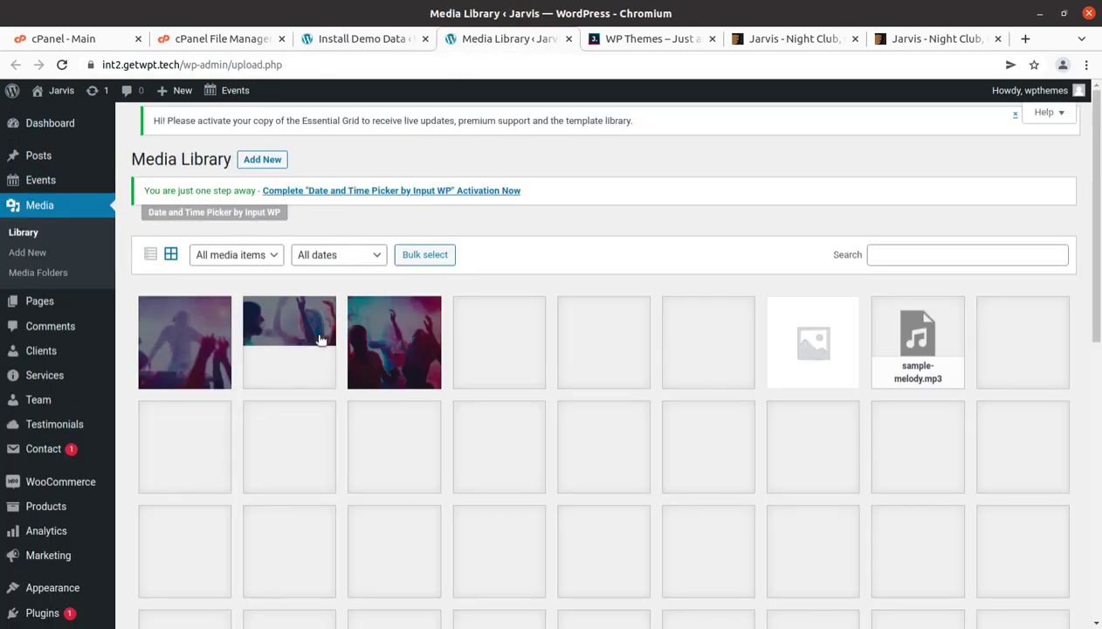
scroll(475, 411, down, 3)
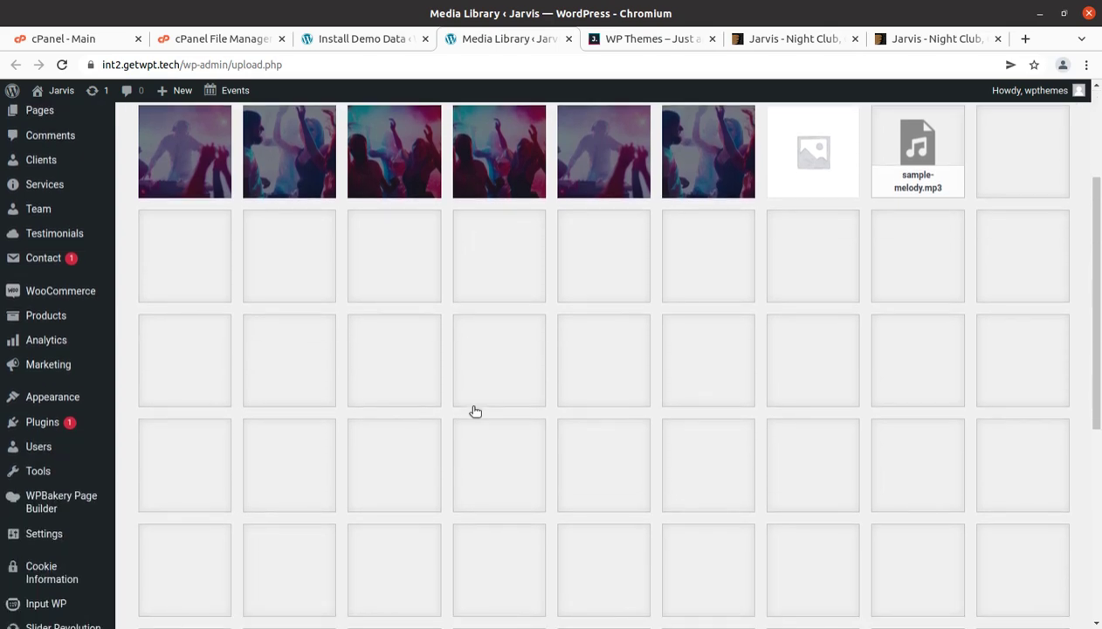
scroll(475, 411, down, 5)
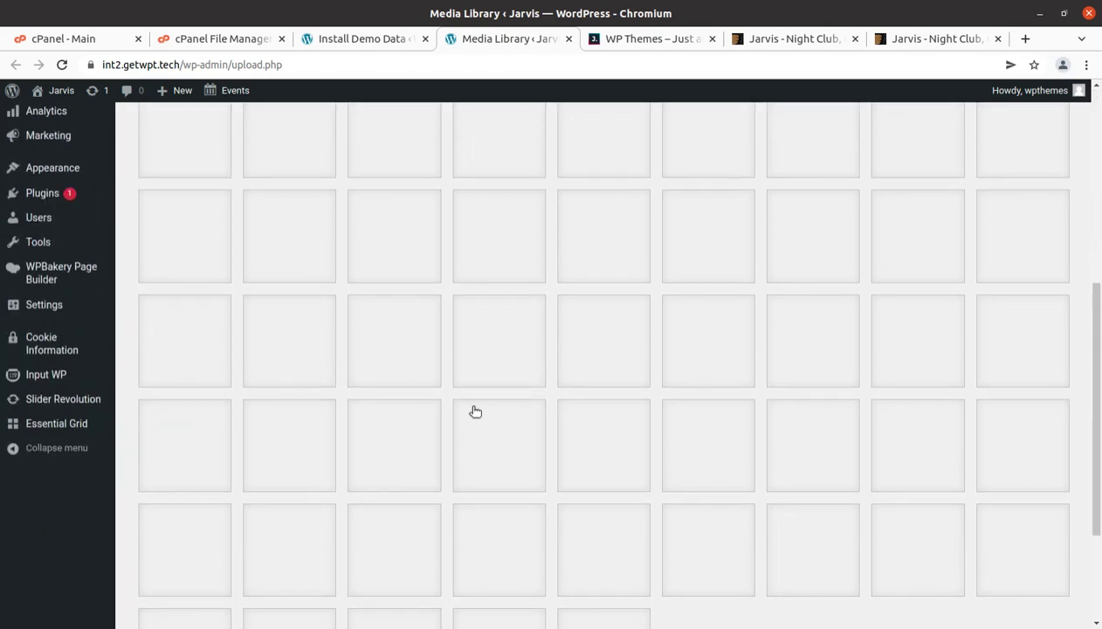
scroll(584, 515, up, 10)
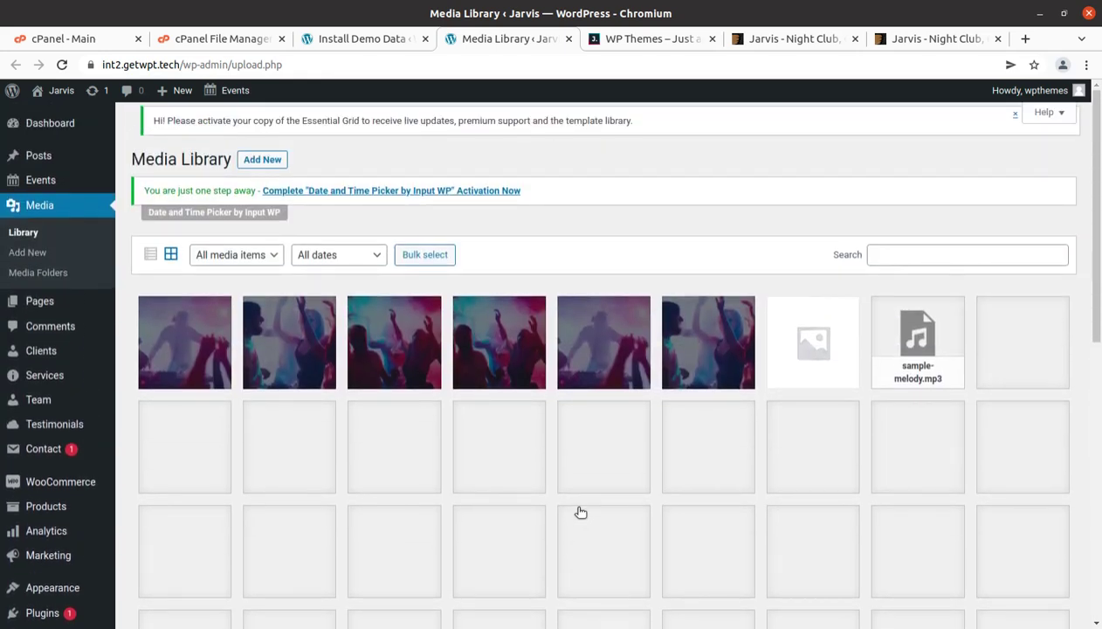
scroll(615, 496, down, 2)
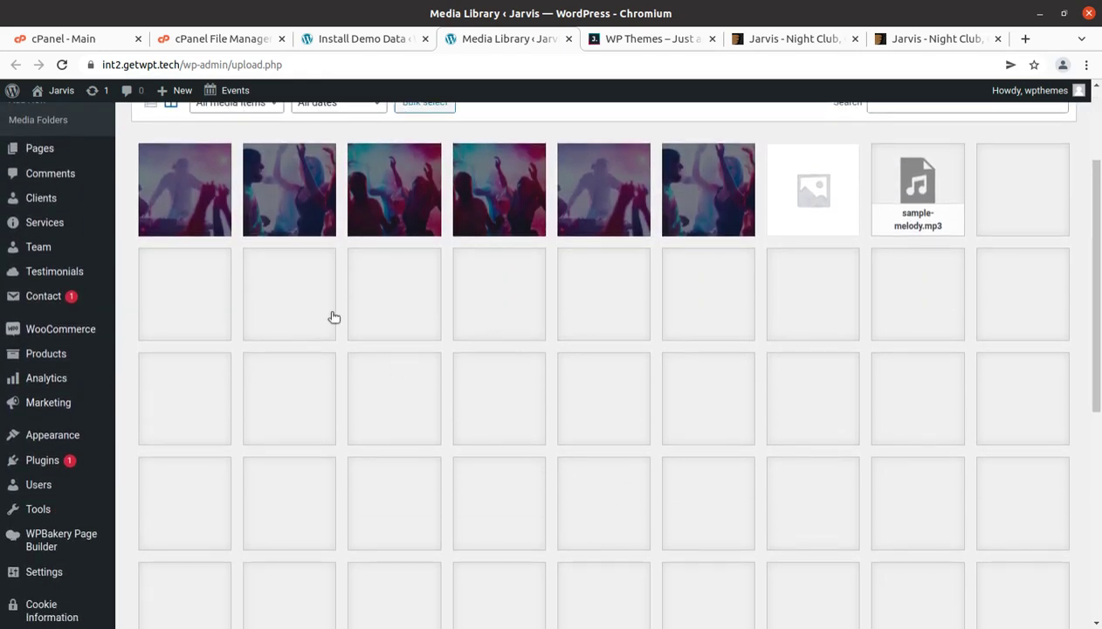
click(291, 290)
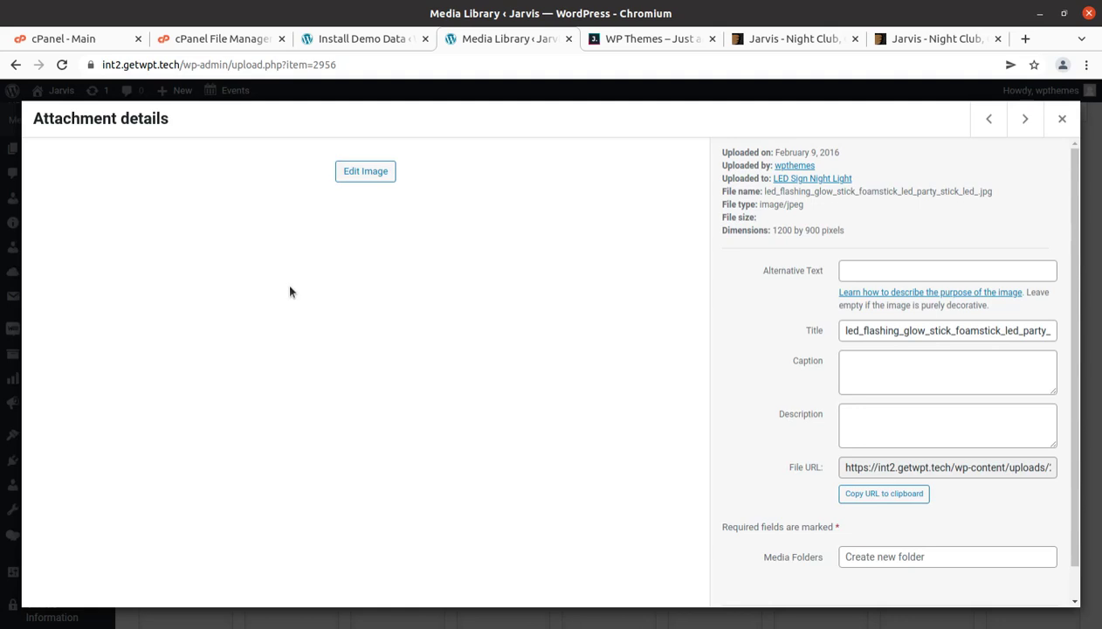
click(1062, 119)
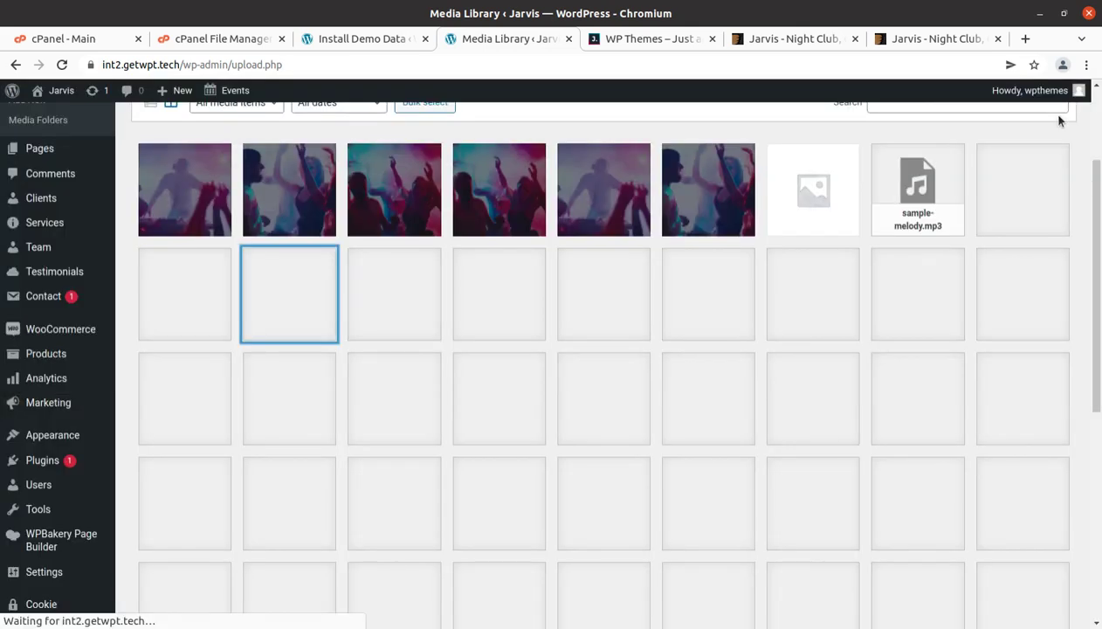
Check the demo import's progress and reload the Media Library to re-examine its blank thumbnails
click(336, 39)
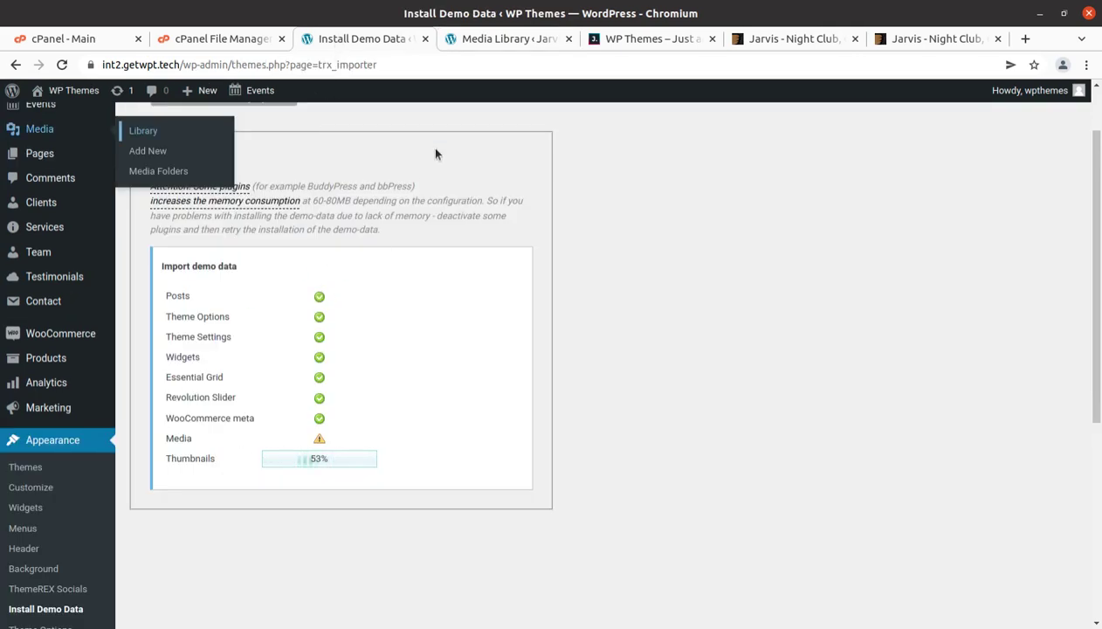
click(478, 39)
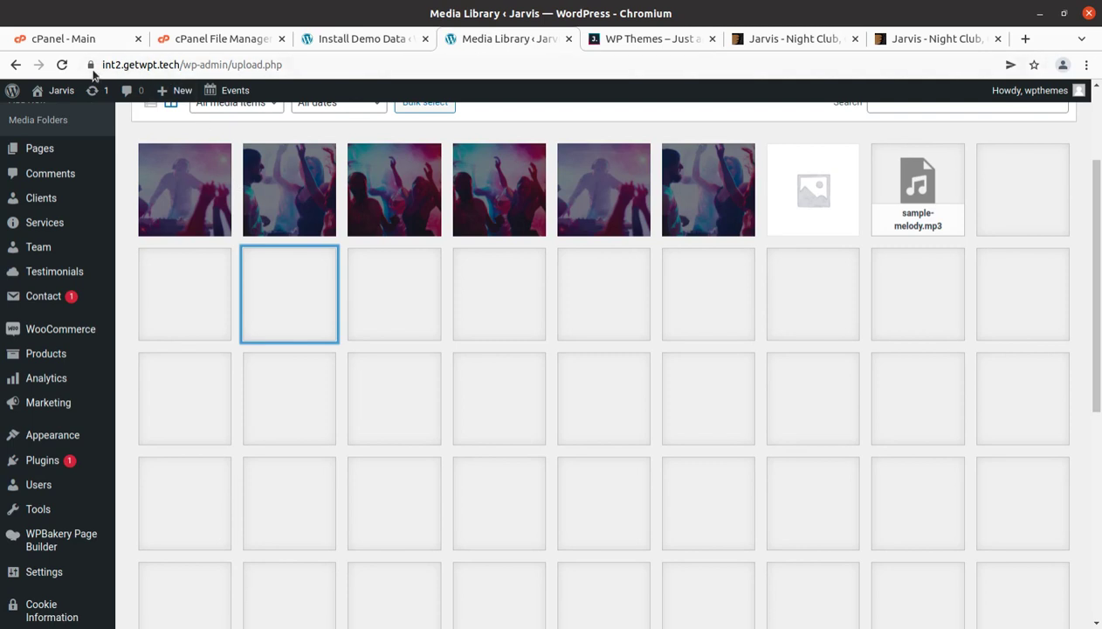
click(62, 65)
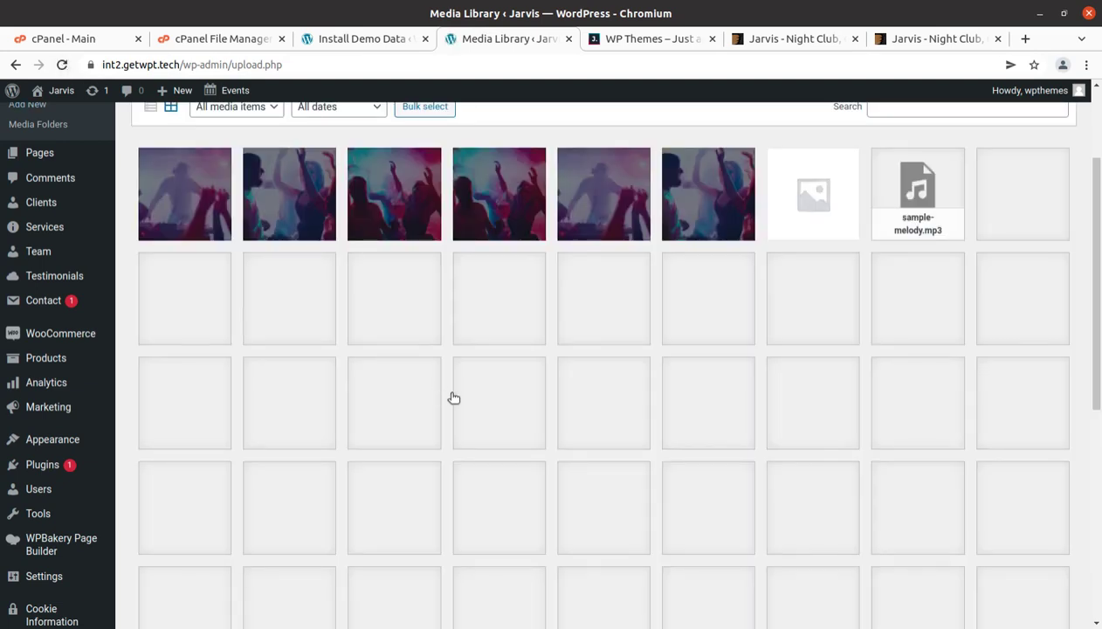
scroll(453, 398, down, 5)
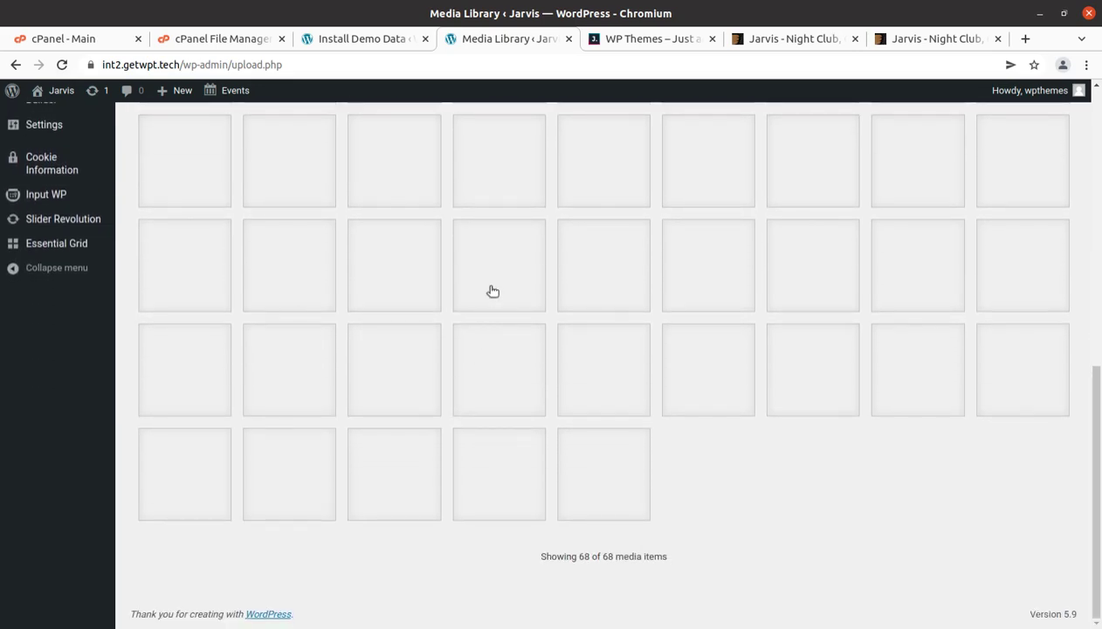
click(348, 36)
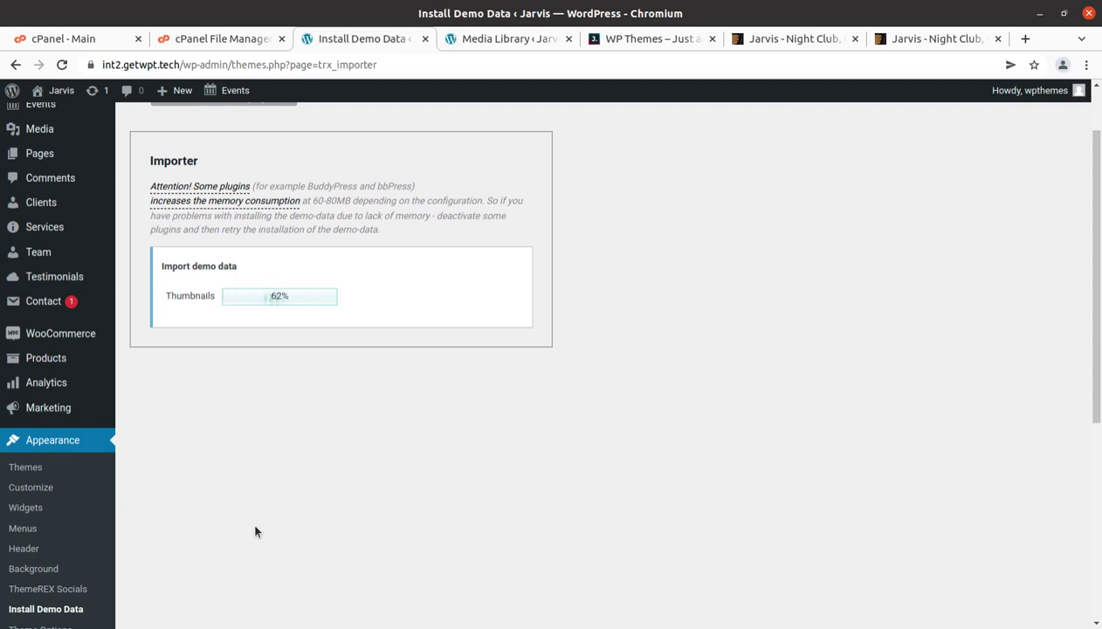
click(512, 40)
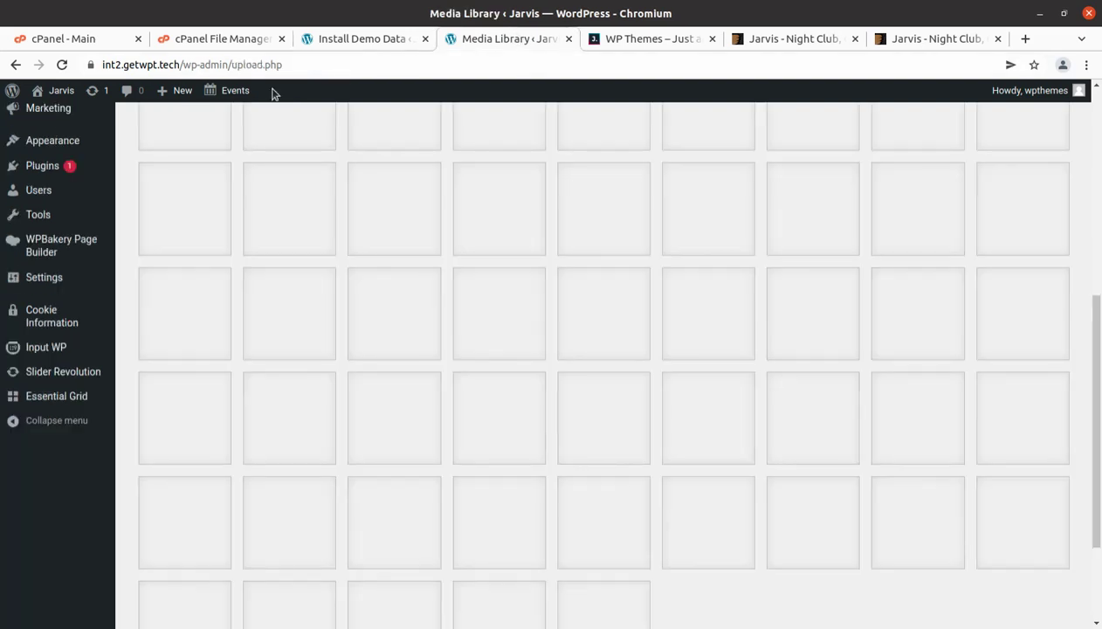
click(62, 66)
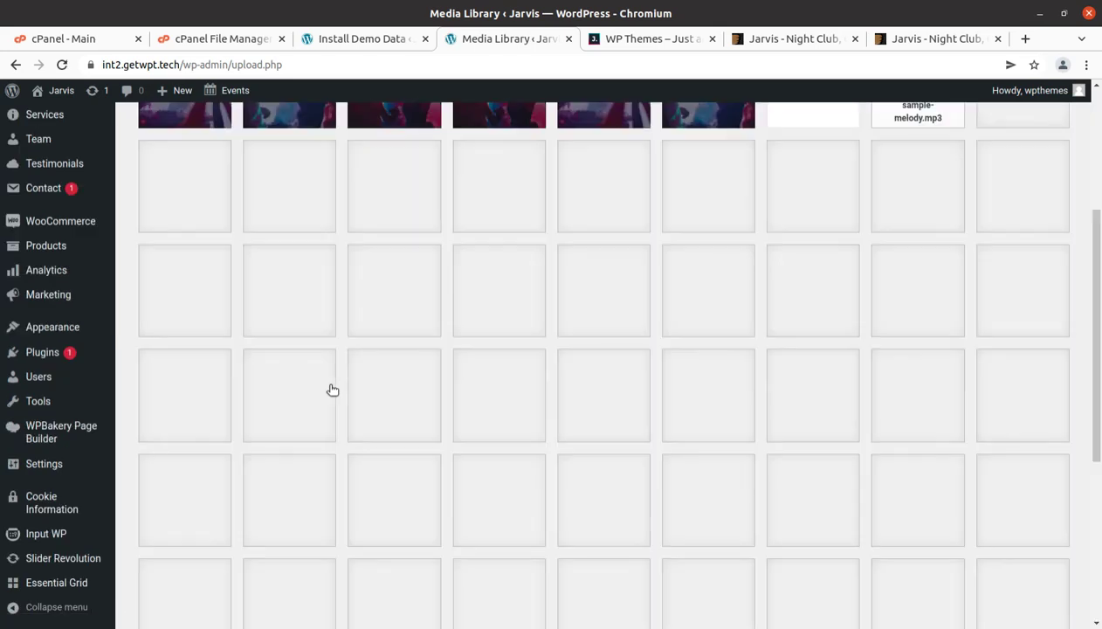
scroll(332, 389, down, 5)
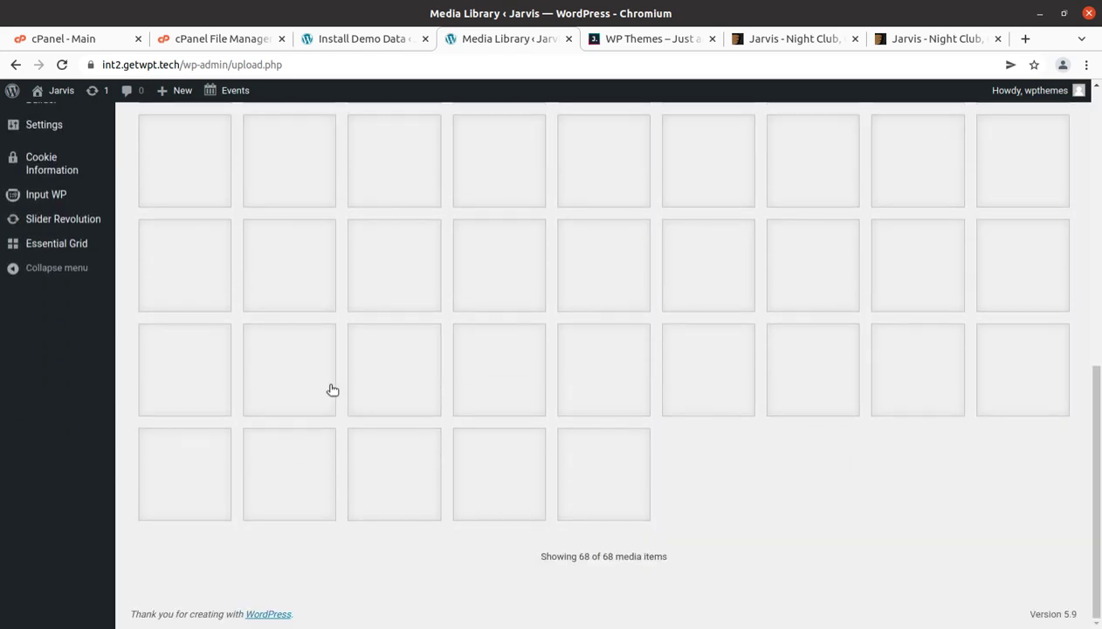
Reload the Install Demo Data page, choose Whole Demo-Site Content and accept that all old data gets erased
click(363, 39)
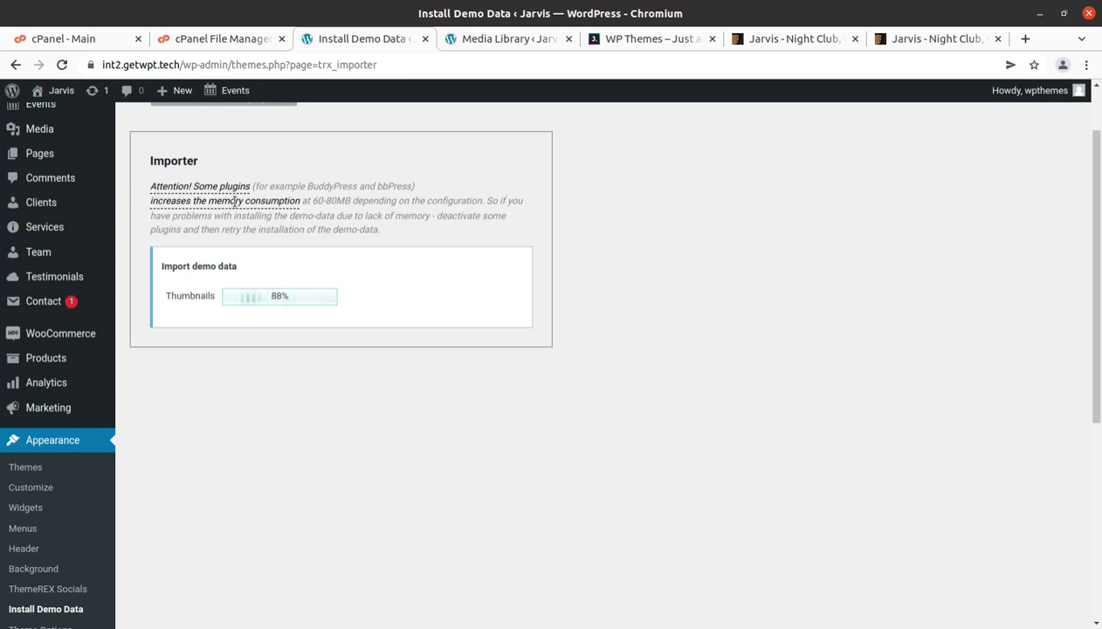
click(63, 66)
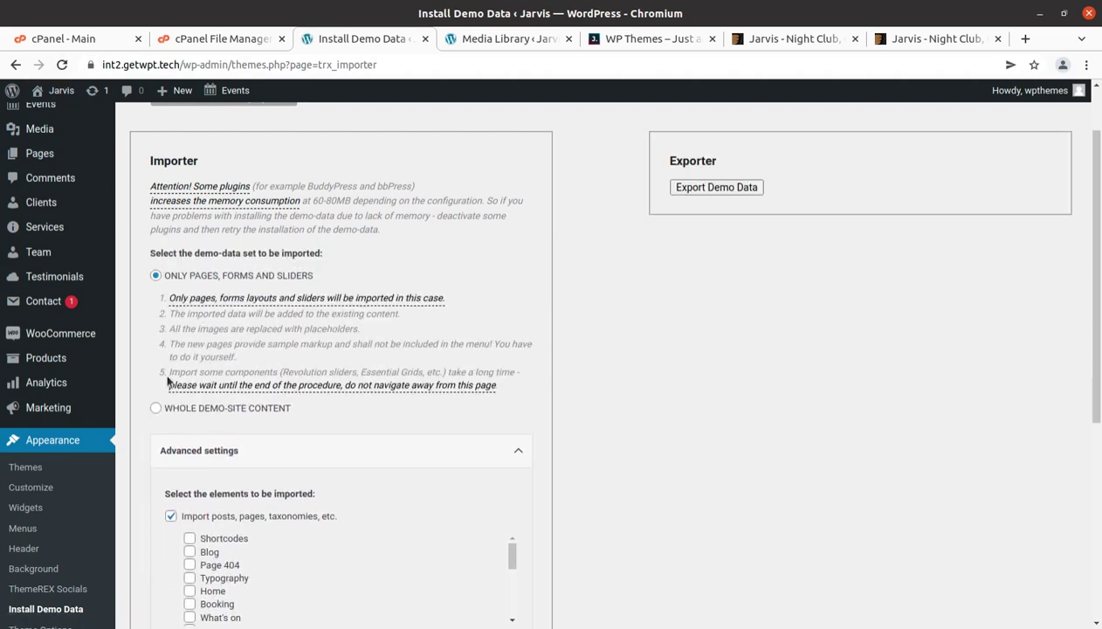
click(155, 408)
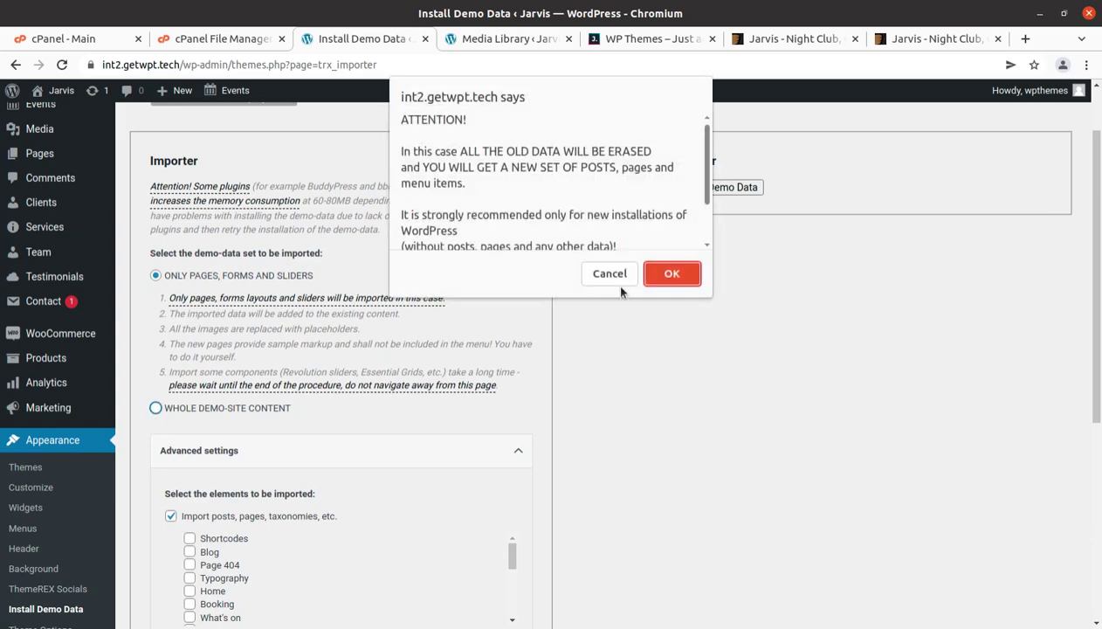
click(664, 274)
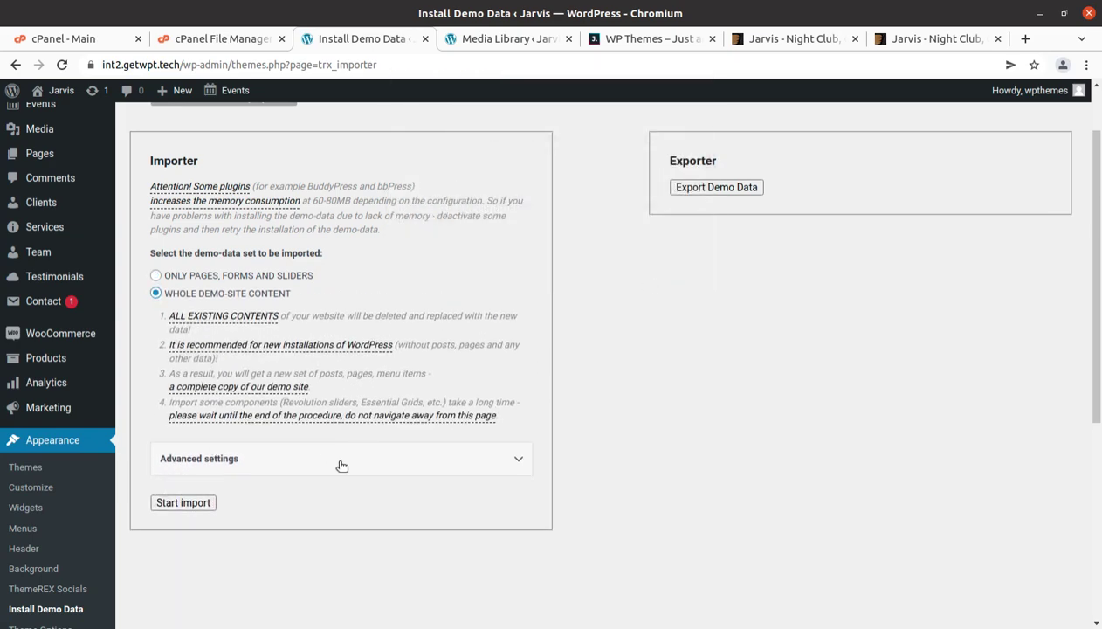
In the advanced settings, exclude posts and pages, Theme Options, Theme Settings, Widgets and Contact Form 7 from the import
click(337, 459)
click(171, 510)
scroll(176, 525, down, 1)
scroll(176, 525, down, 1)
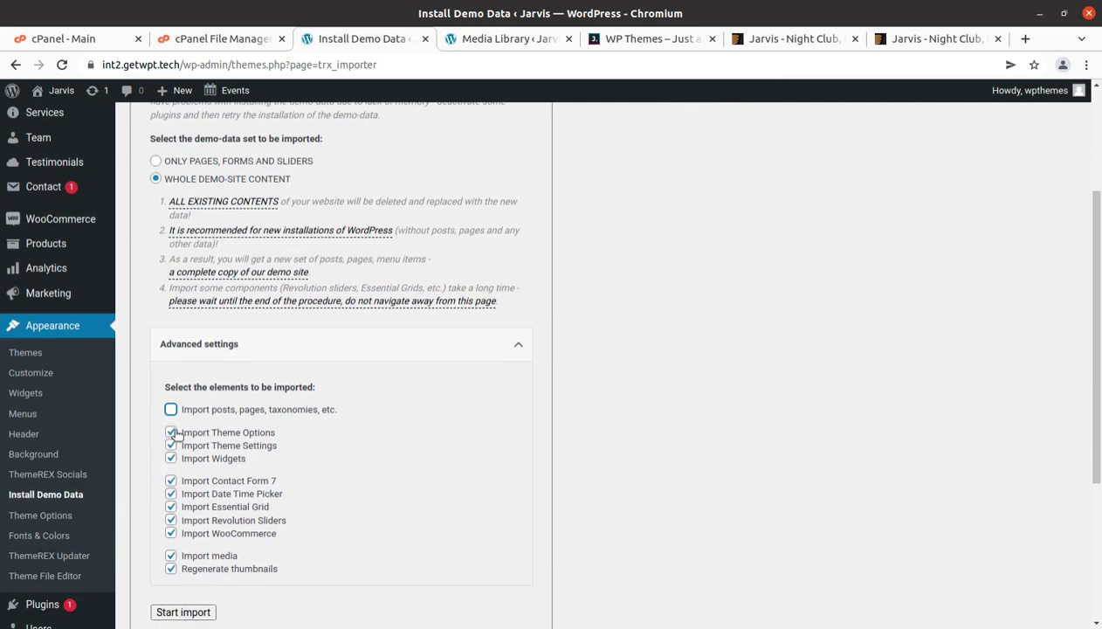
click(171, 432)
click(170, 446)
click(171, 459)
click(171, 481)
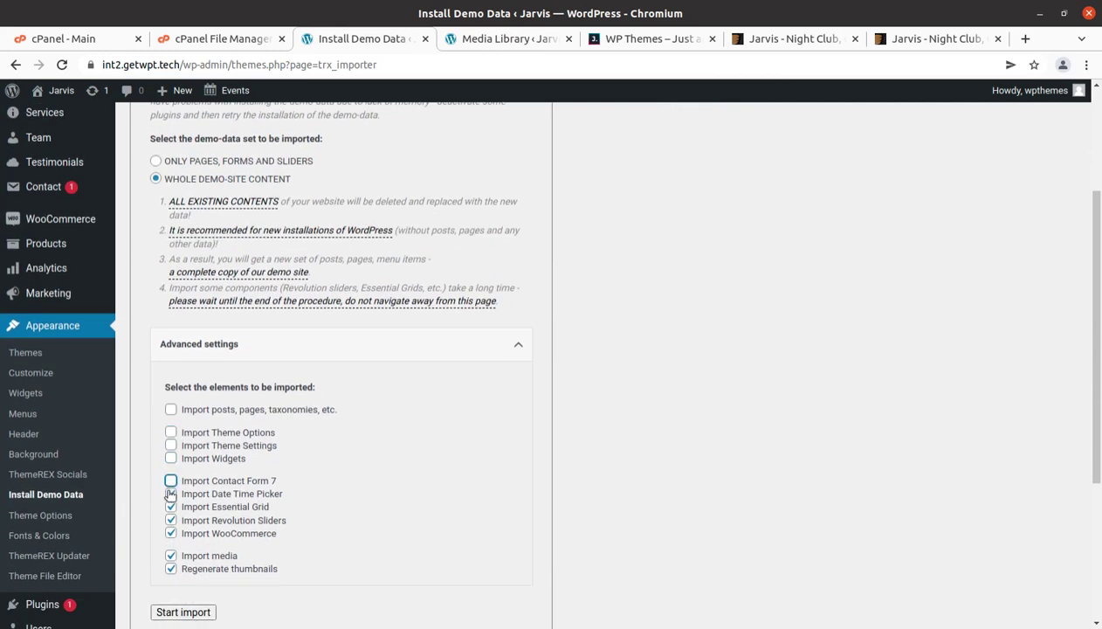
Exclude Date Time Picker, Essential Grid, Revolution Sliders, WooCommerce and media, and start the import with only Regenerate thumbnails selected
click(171, 493)
click(170, 506)
click(170, 519)
click(170, 533)
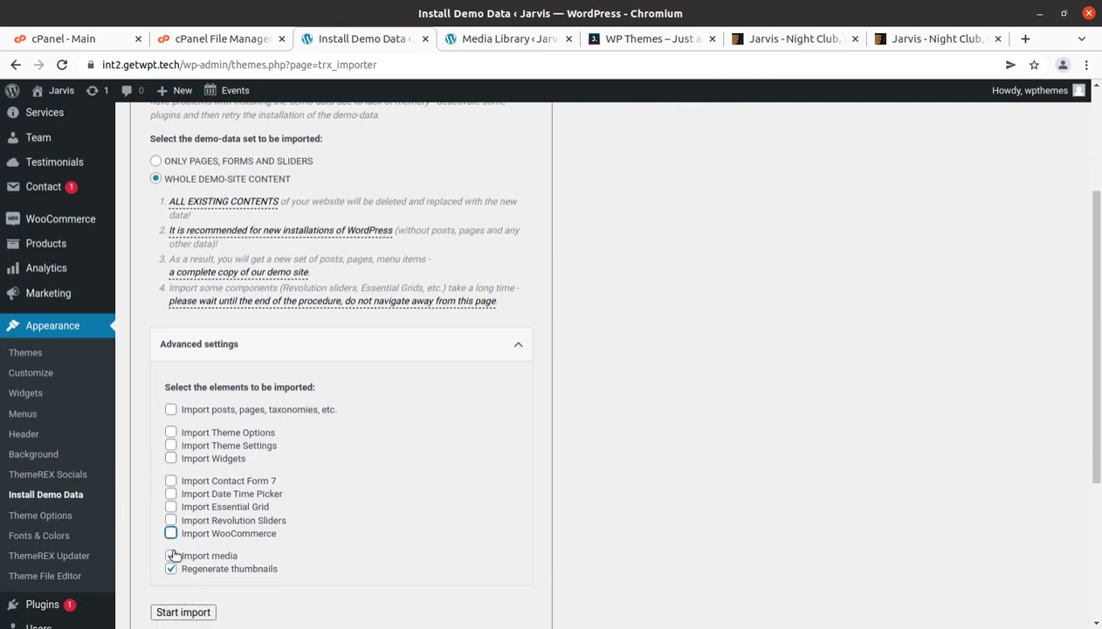
click(170, 555)
scroll(219, 602, down, 1)
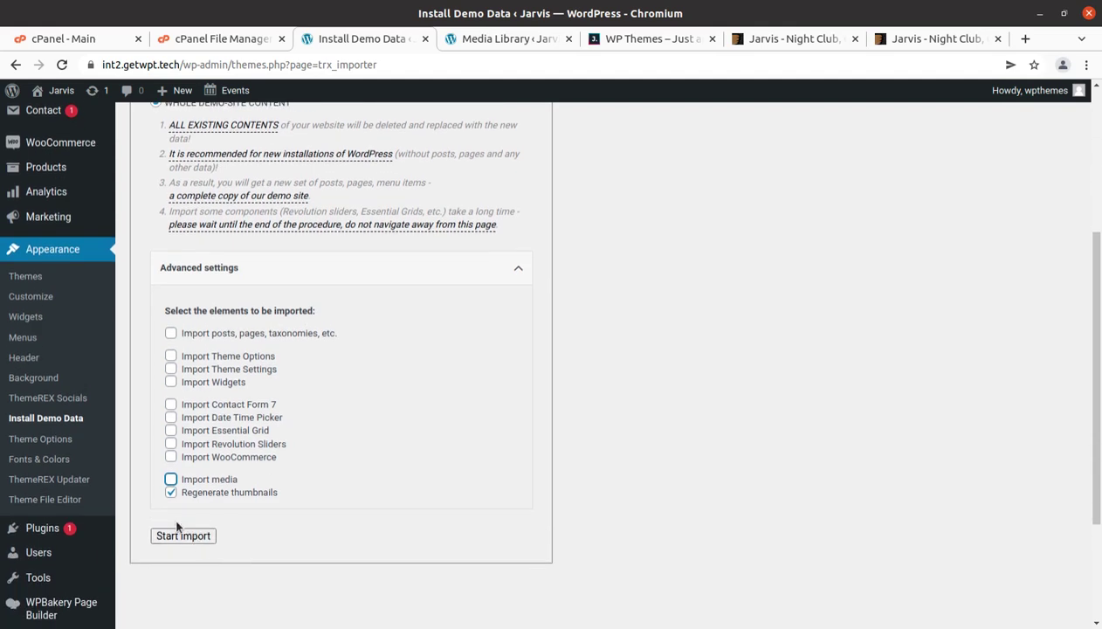
click(185, 537)
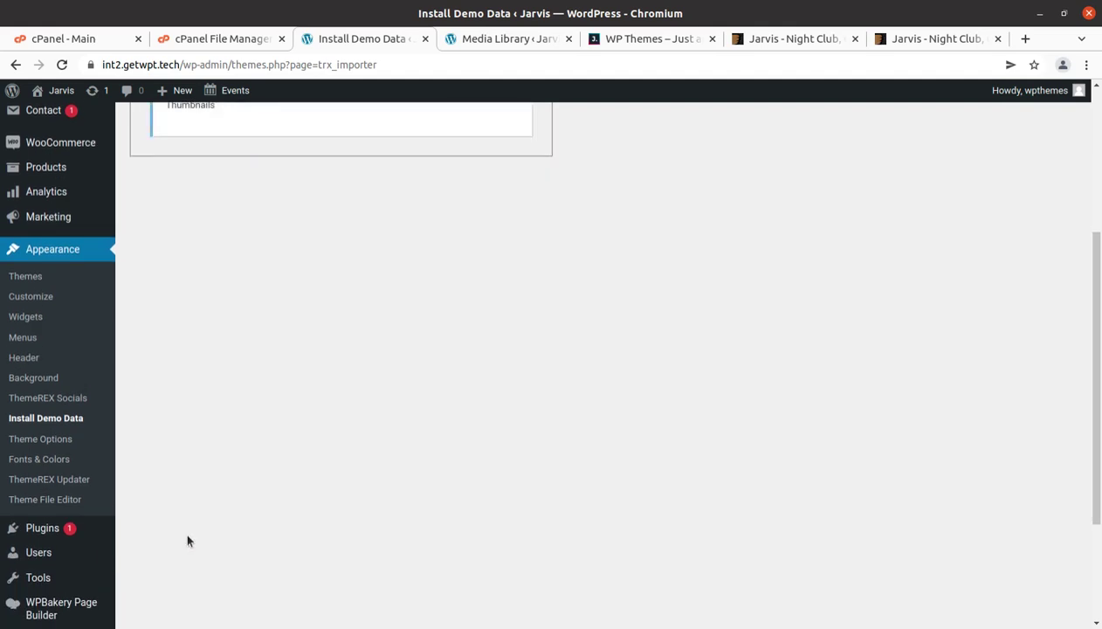
scroll(187, 541, up, 2)
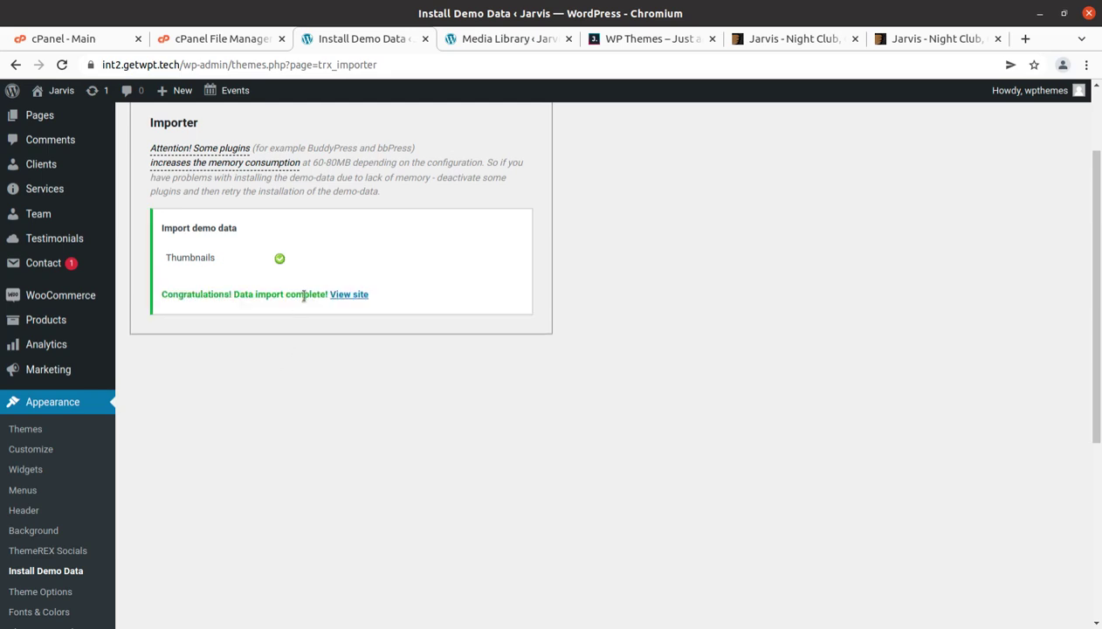
Open the site from the import completion notice and look through the Media Library's thumbnails again
drag(160, 297, 294, 304)
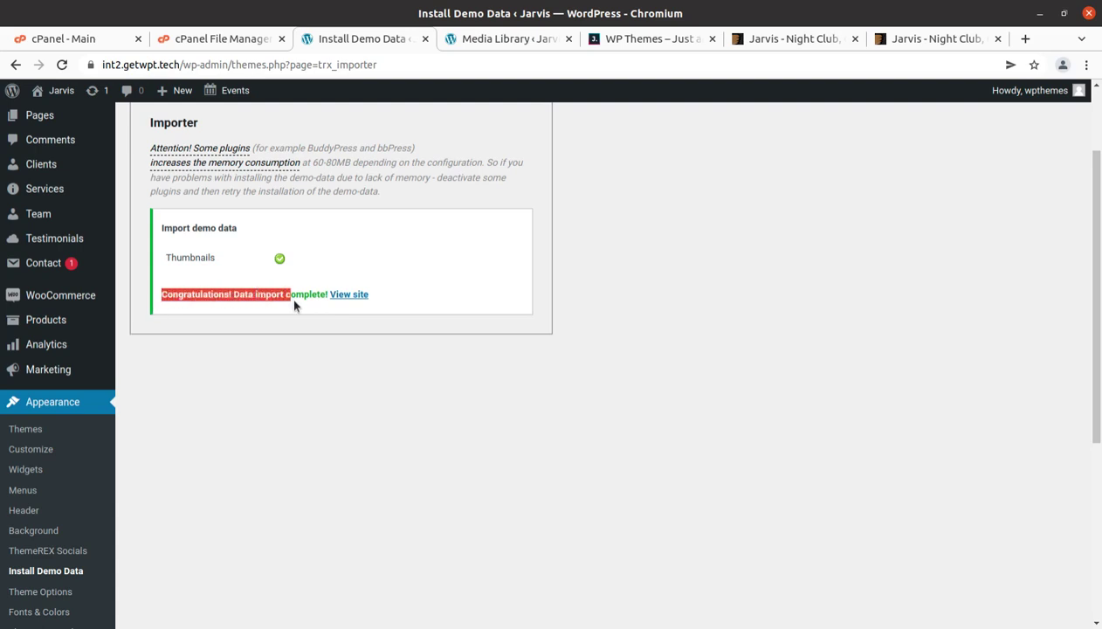
click(353, 300)
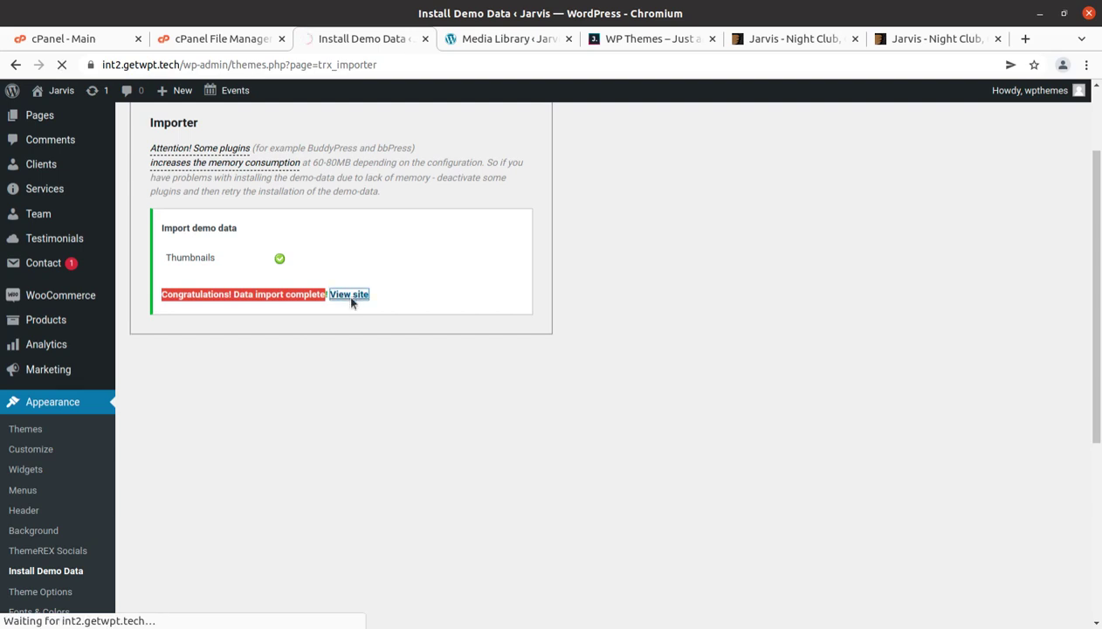
click(493, 38)
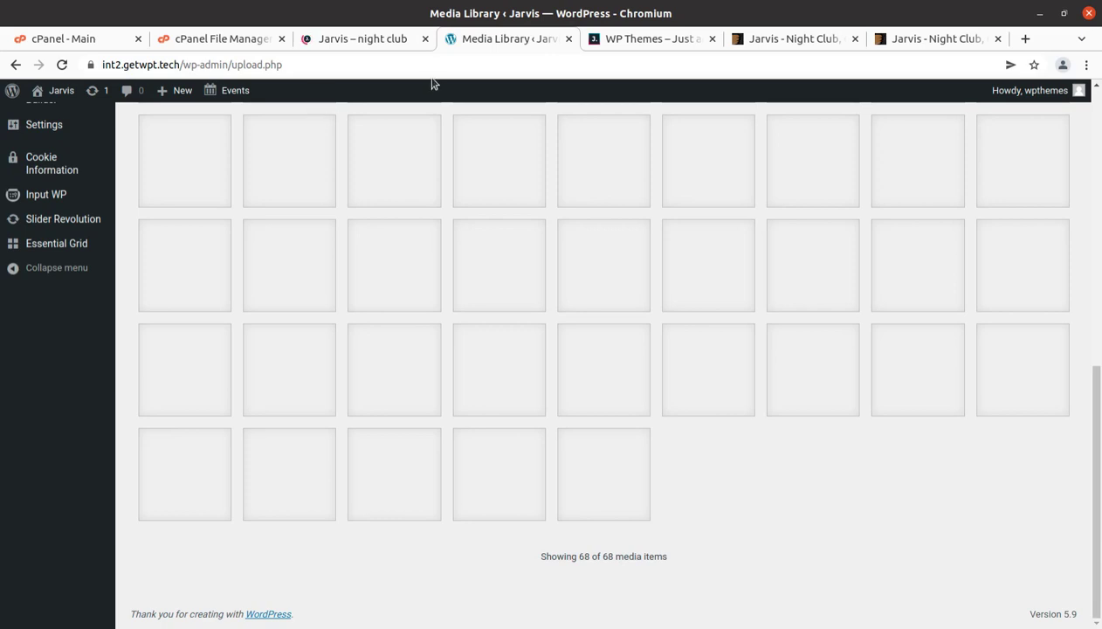
scroll(345, 276, up, 3)
scroll(340, 271, up, 5)
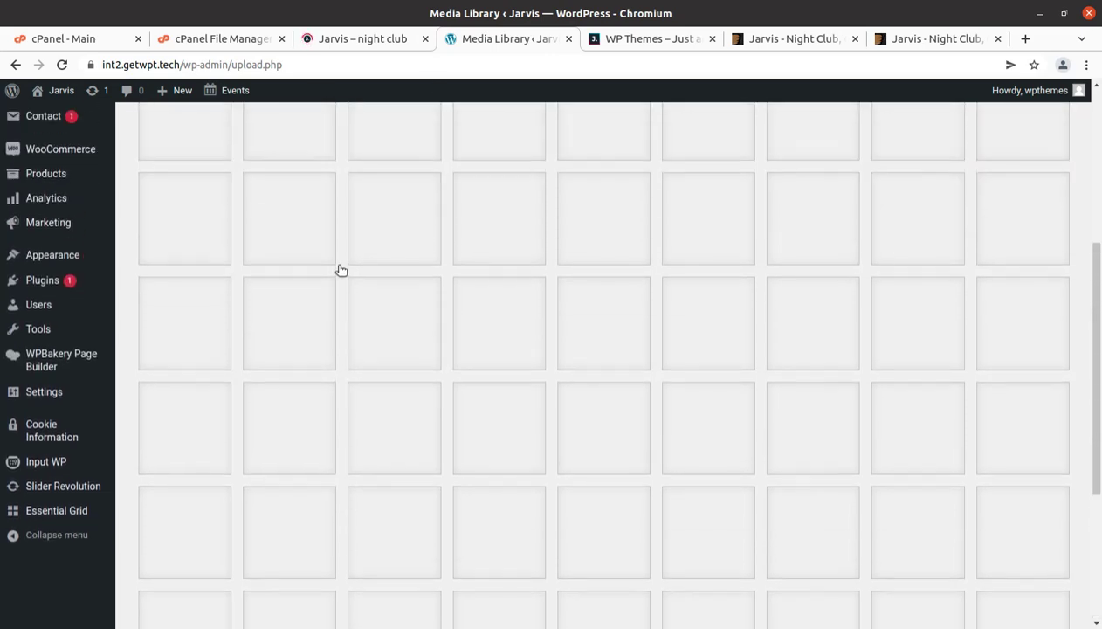
Switch to the Jarvis site and look through the imported home page down to the booking form and map
click(359, 39)
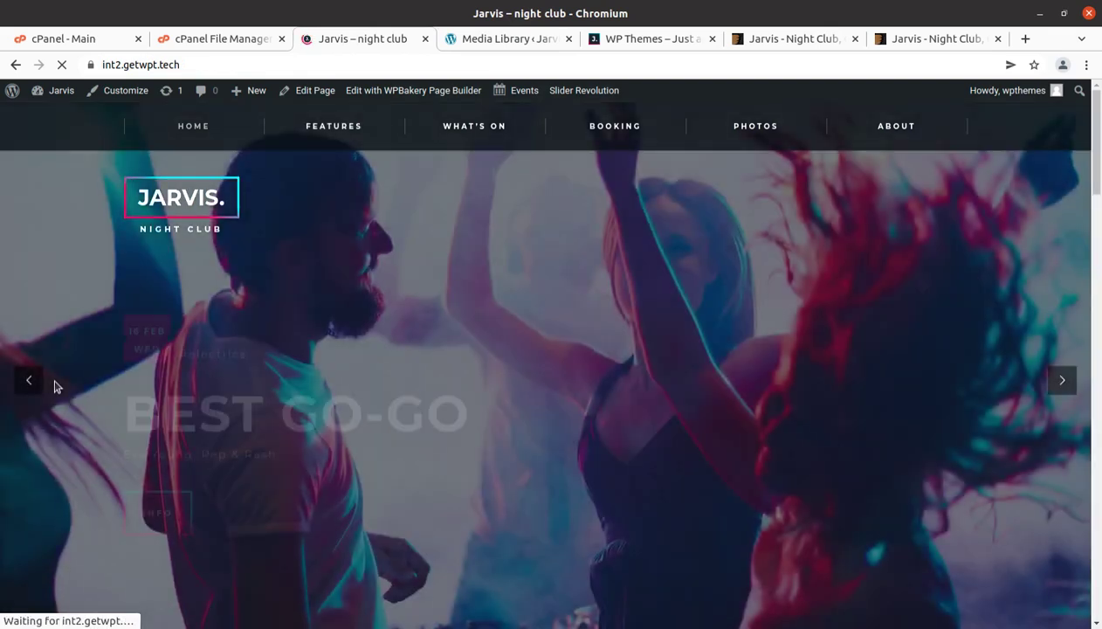
scroll(217, 420, down, 5)
scroll(219, 422, down, 9)
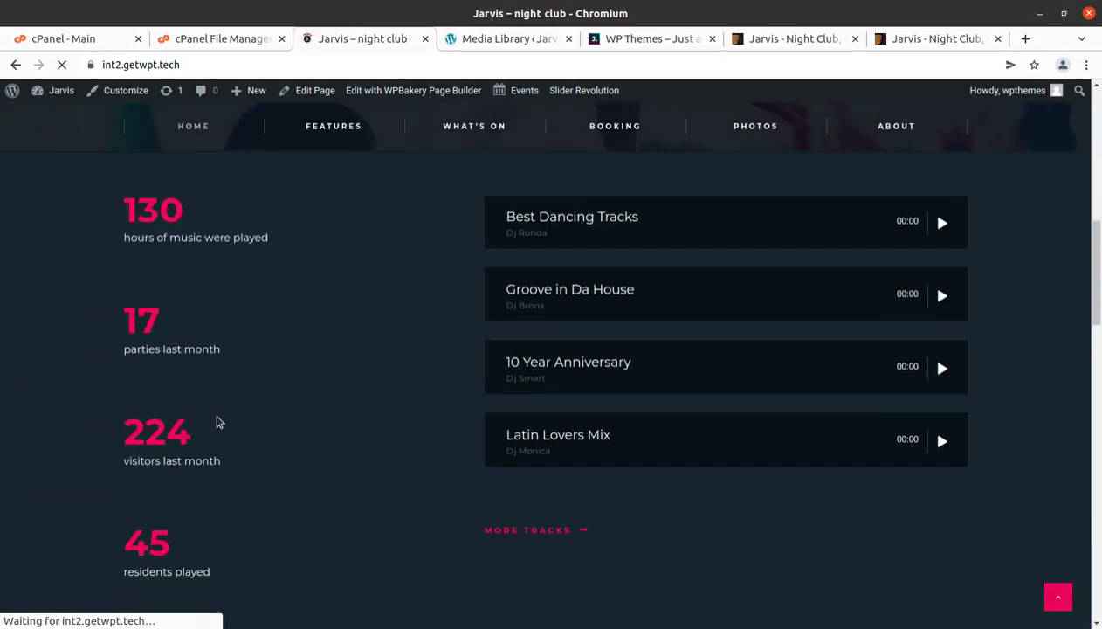
scroll(218, 423, down, 7)
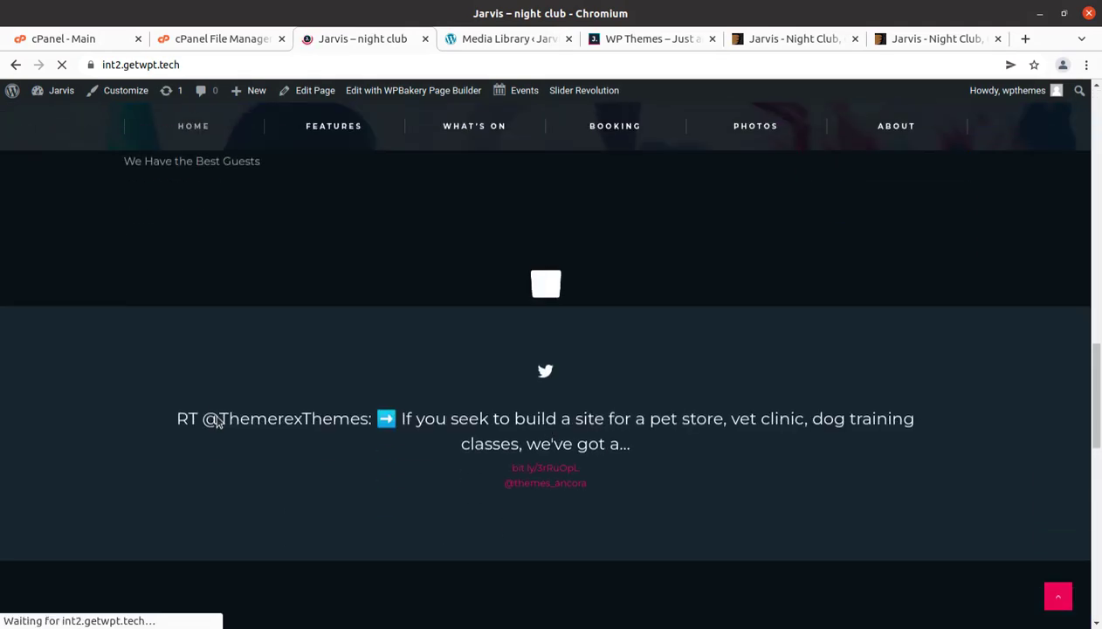
scroll(218, 422, down, 5)
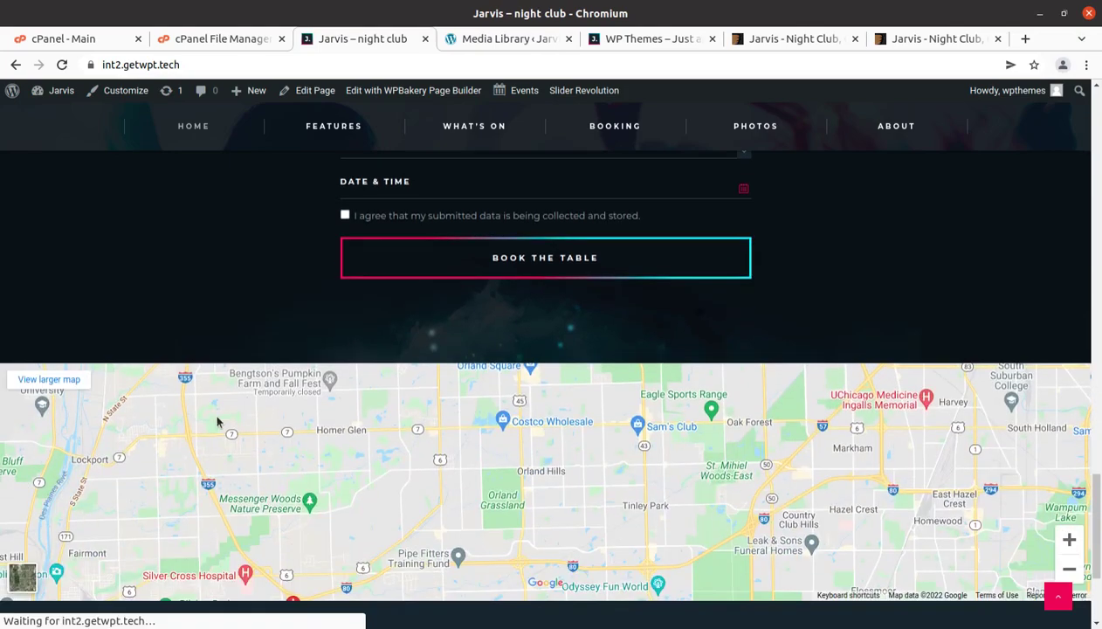
scroll(316, 455, up, 3)
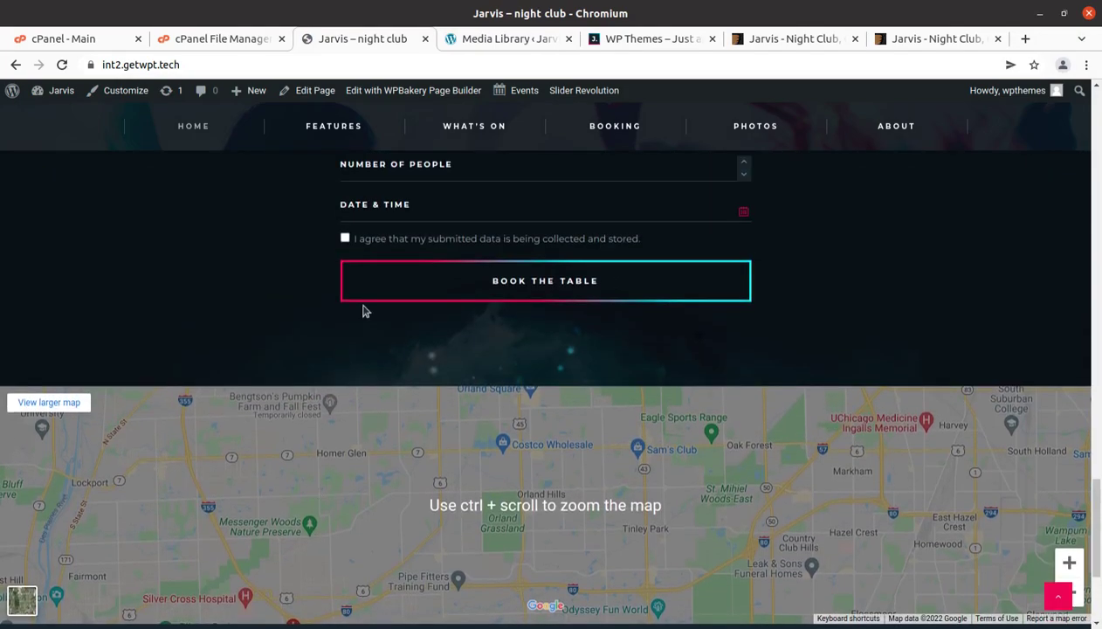
Open the Typography page under Features and look over its heading styles and inline elements
mouse_move(341, 128)
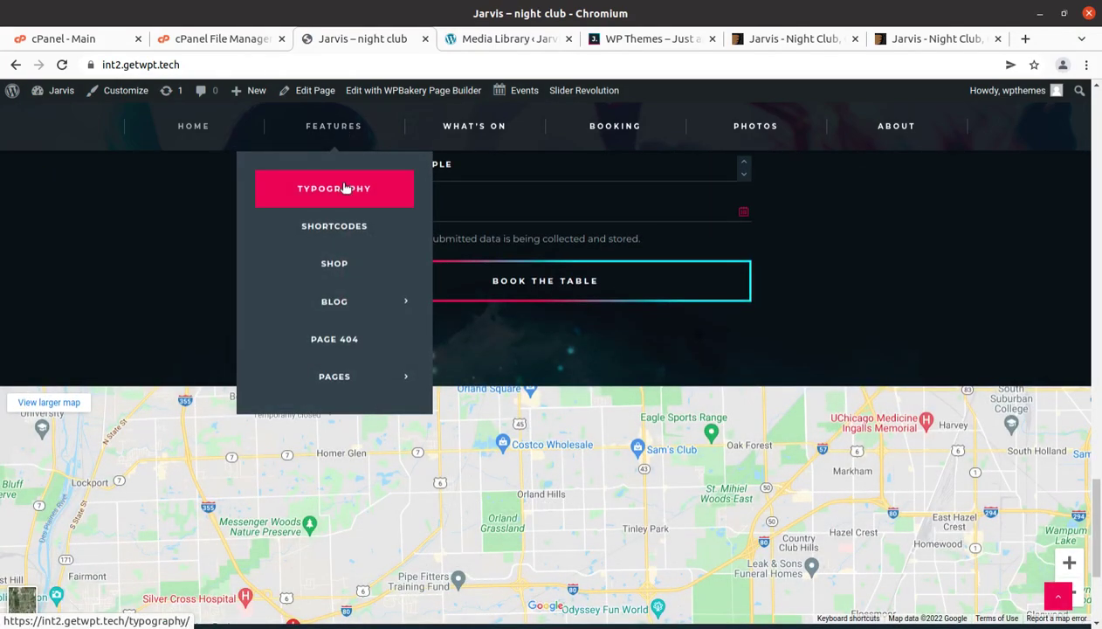
click(343, 189)
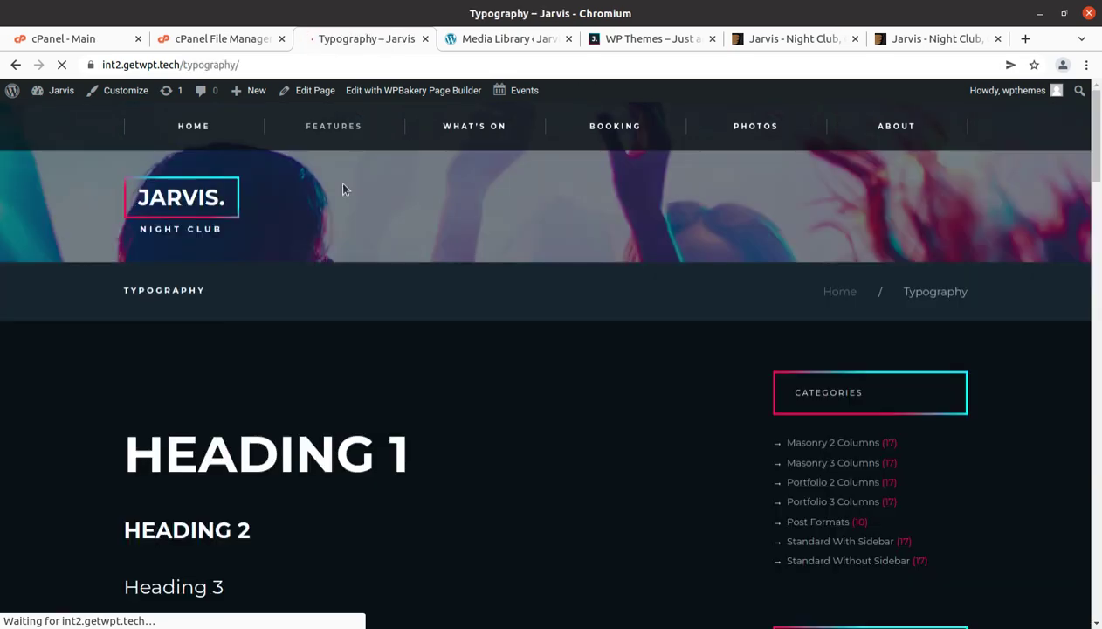
scroll(346, 315, down, 5)
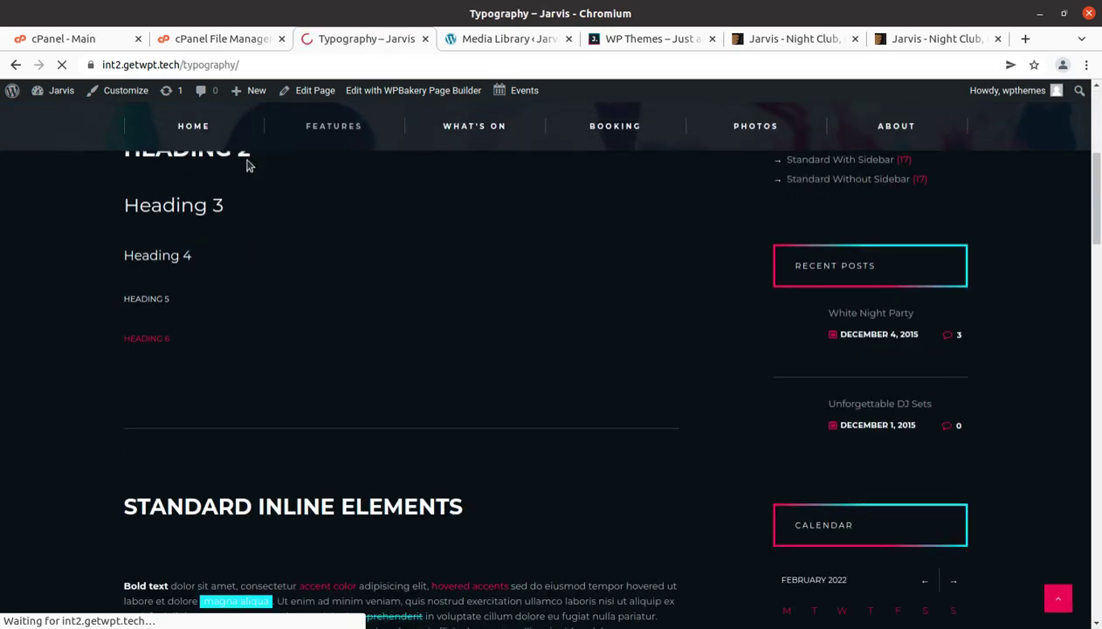
Open the Home 2 demo page and examine its full-screen slider and footer
mouse_move(194, 127)
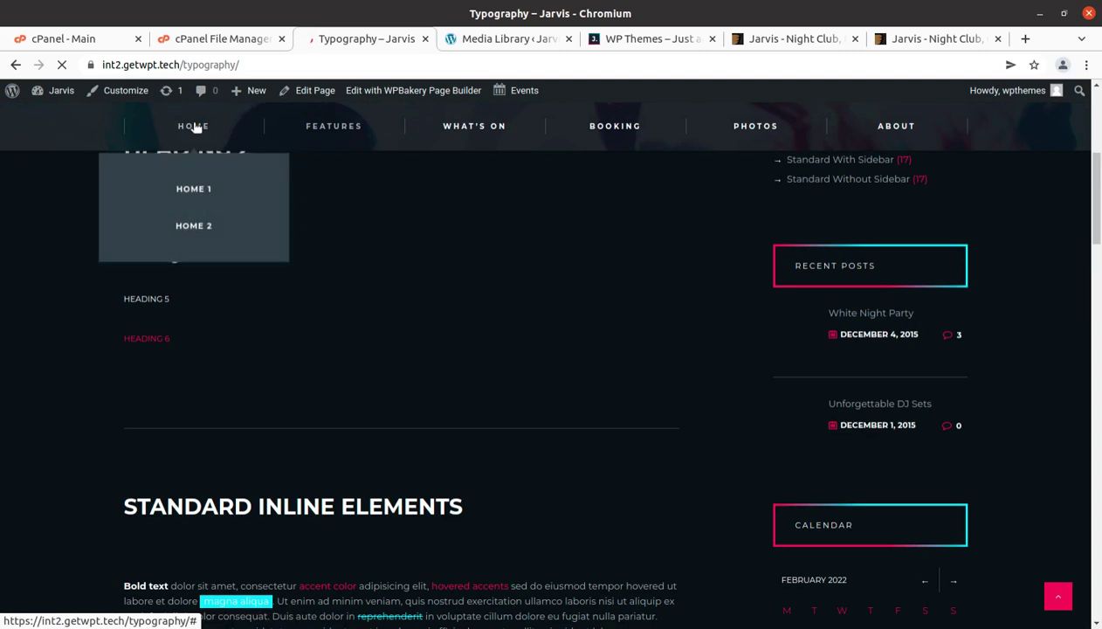
click(198, 229)
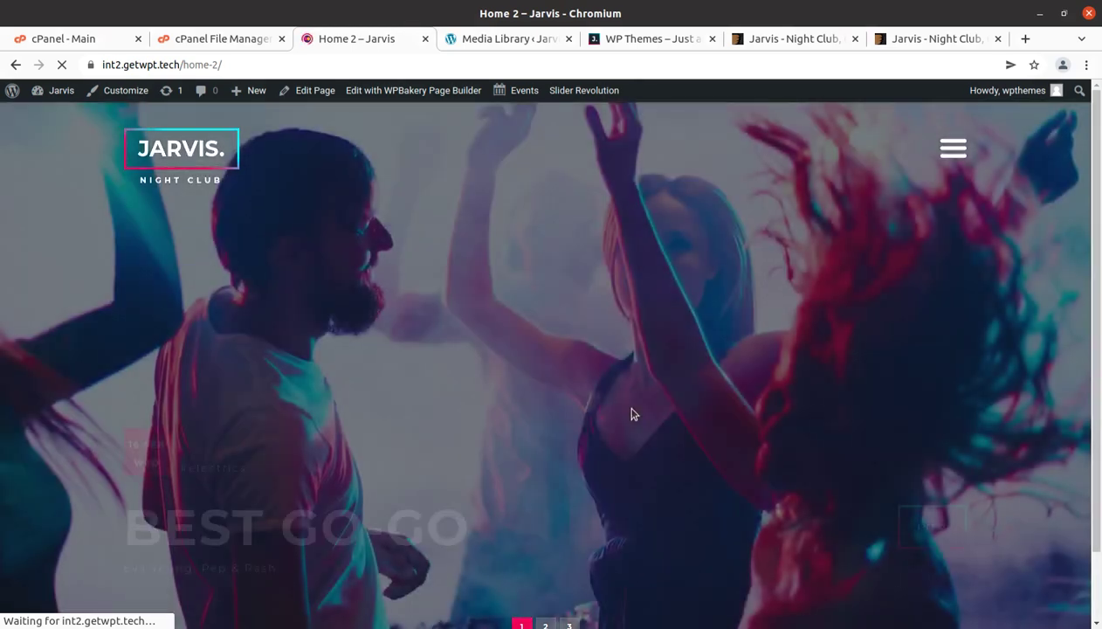
scroll(634, 414, down, 2)
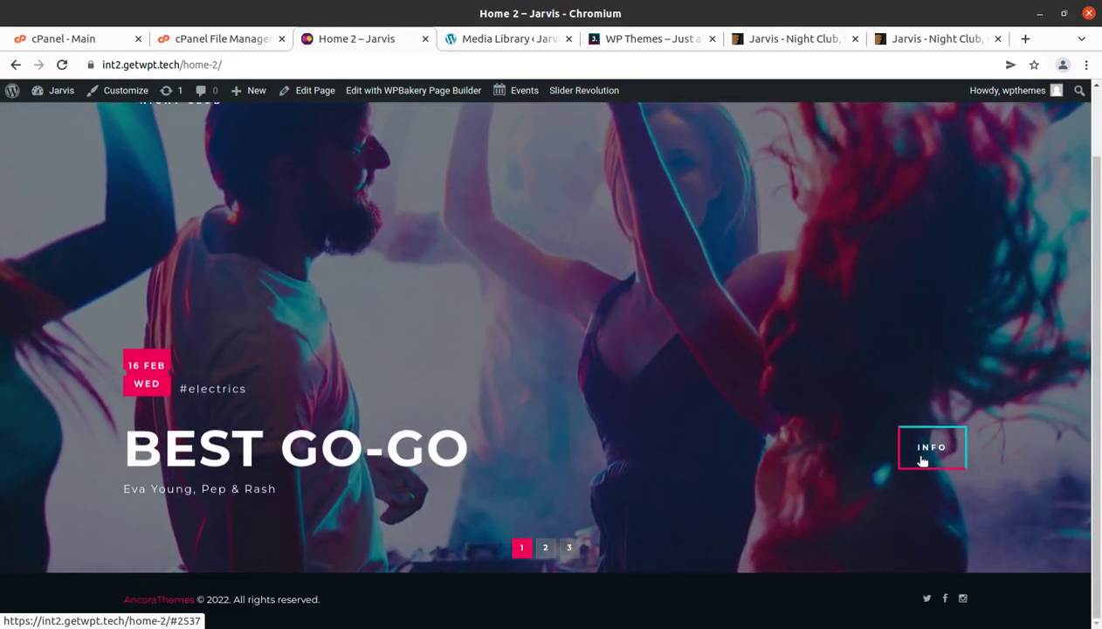
scroll(529, 515, up, 2)
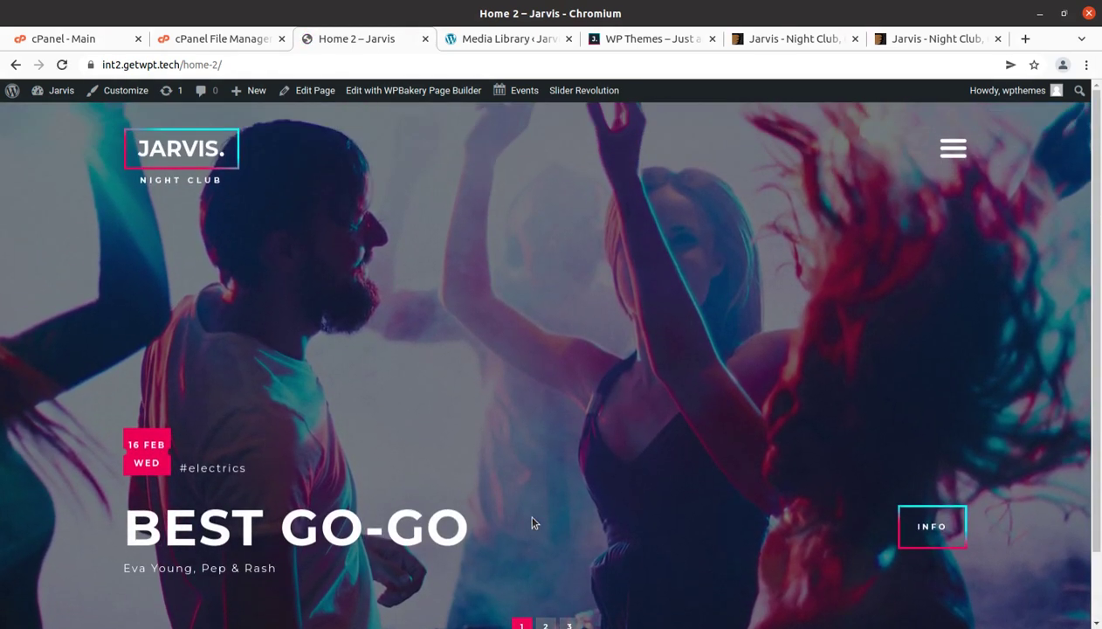
Open the What's on page from the Home 2 site navigation and examine the event cards and their images
click(952, 151)
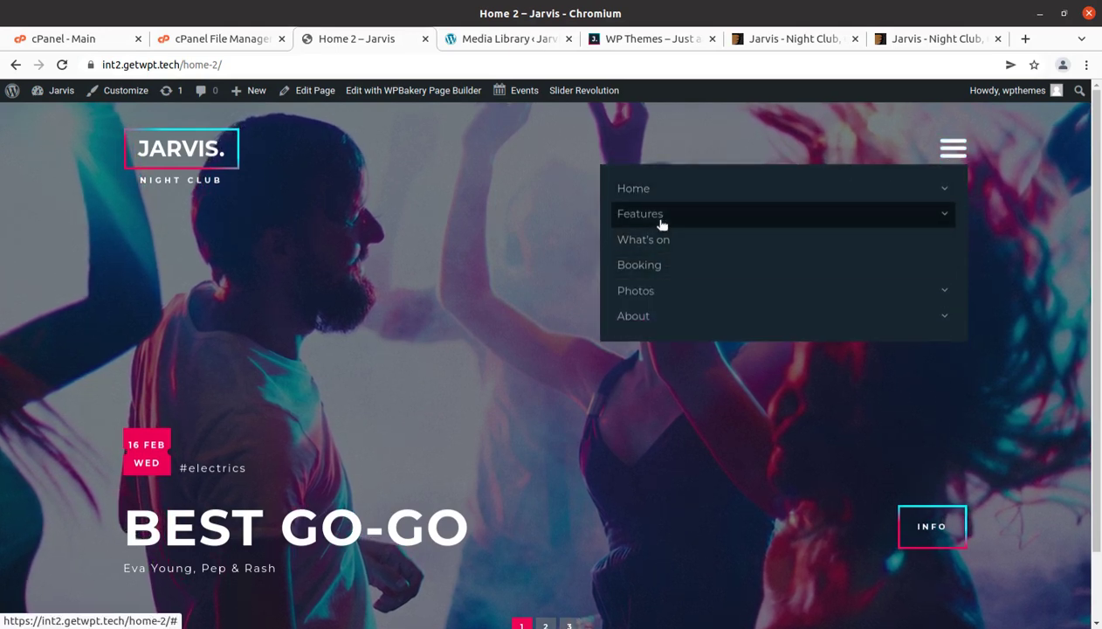
click(662, 224)
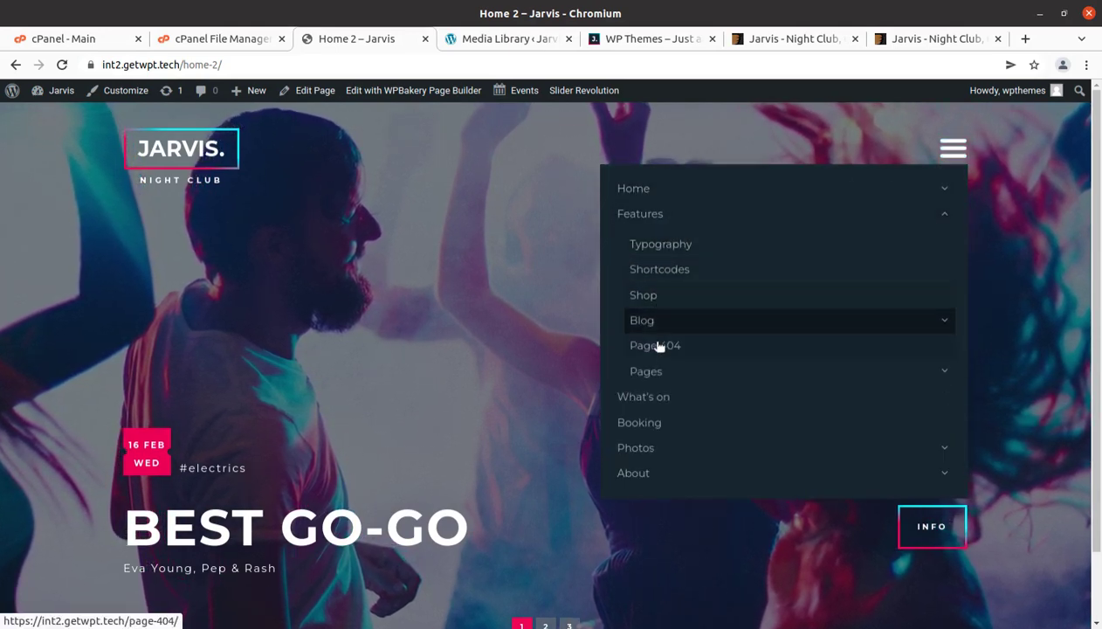
click(658, 402)
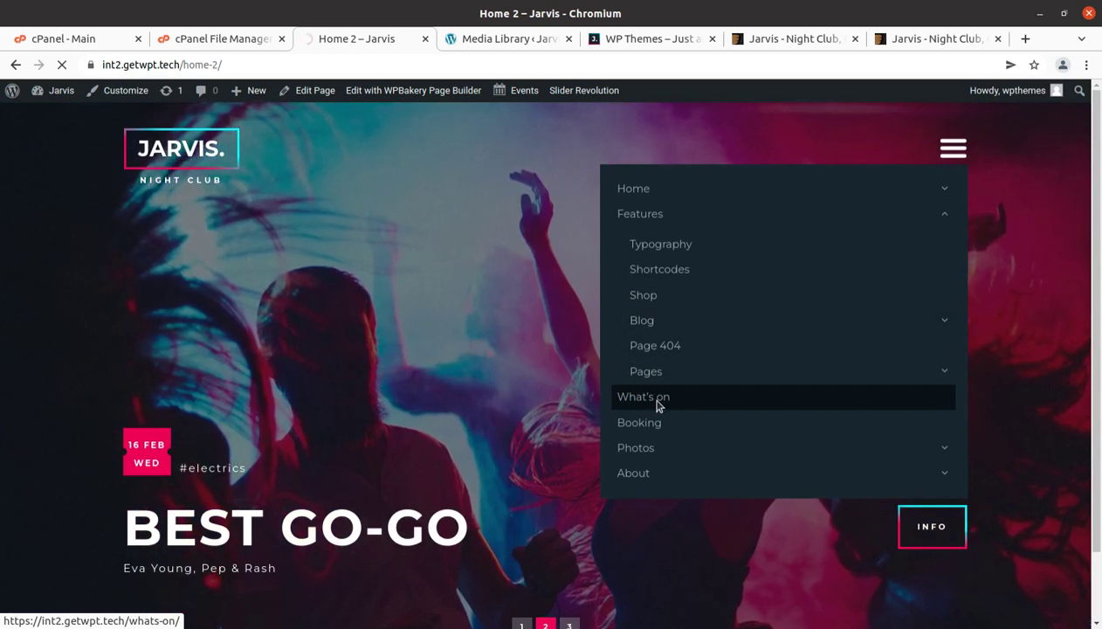
scroll(659, 404, down, 2)
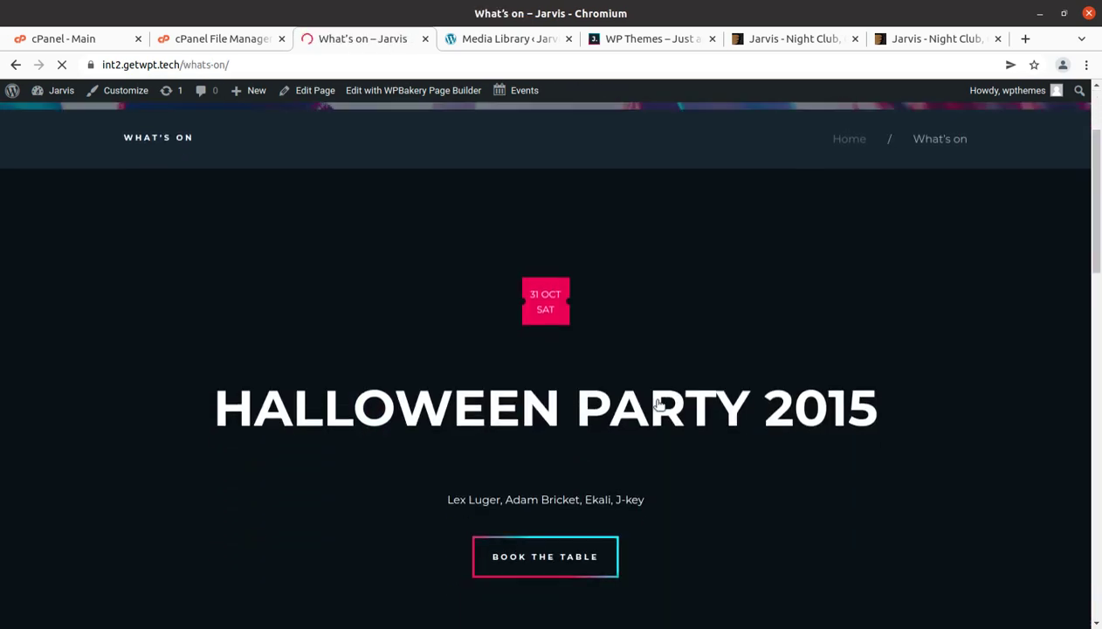
scroll(660, 403, down, 10)
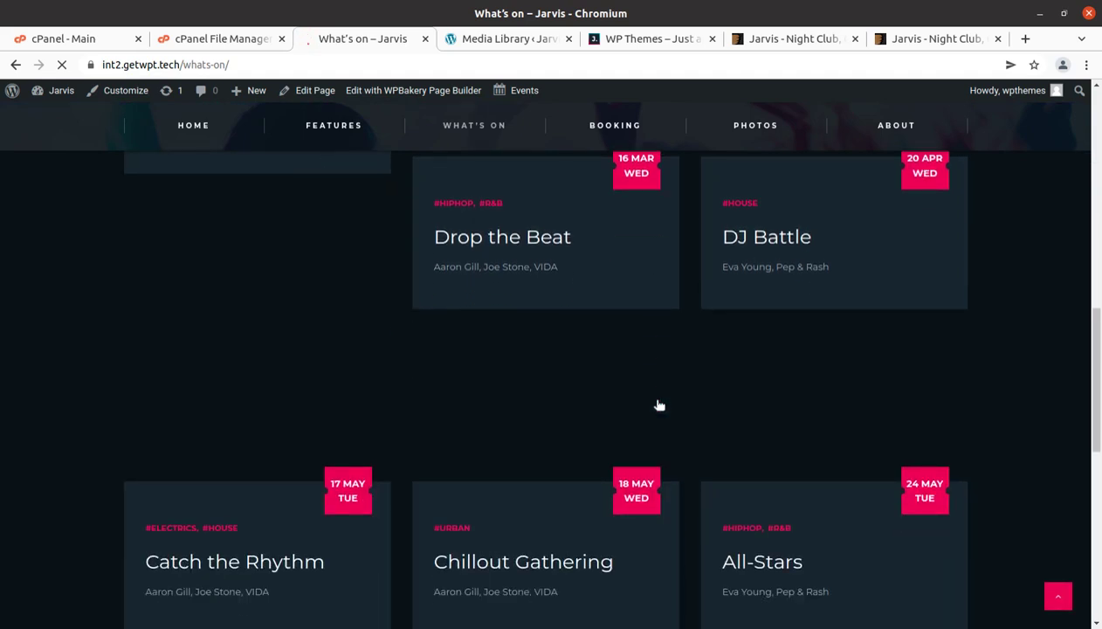
scroll(660, 404, up, 2)
scroll(659, 404, up, 2)
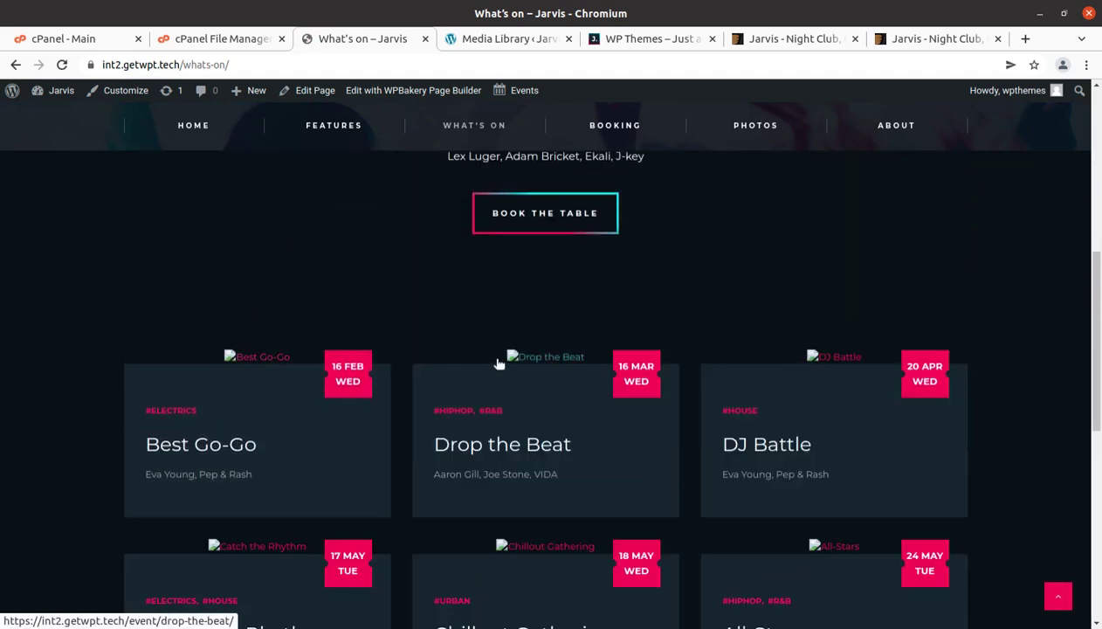
scroll(864, 364, down, 1)
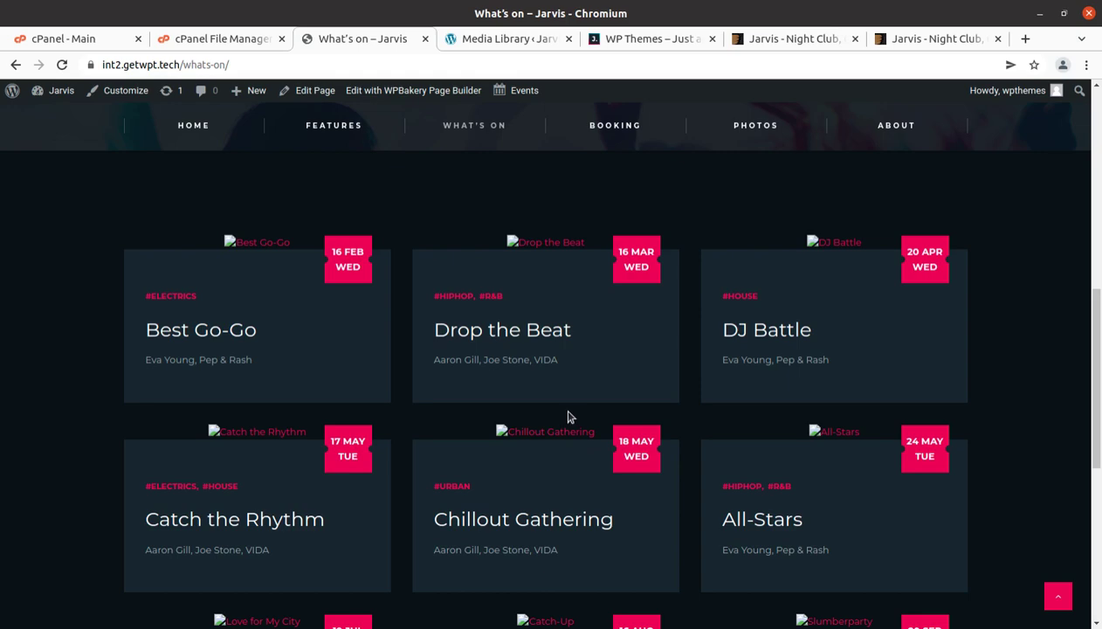
scroll(568, 417, down, 3)
scroll(568, 417, up, 7)
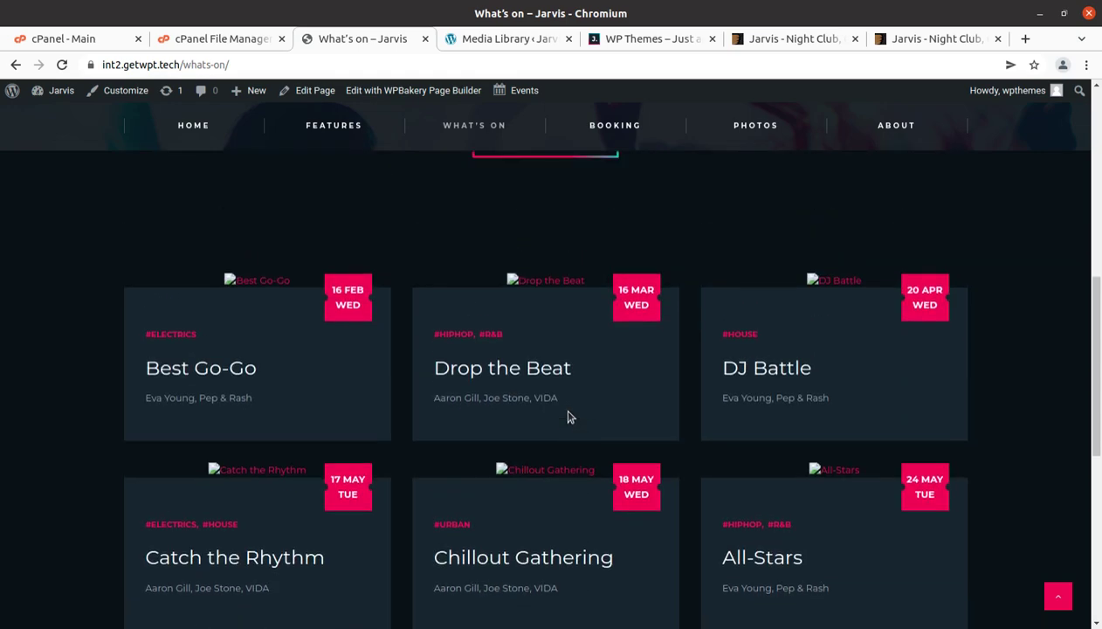
Glance at the theme folders in the cPanel File Manager, then go from the What's on page to the WordPress dashboard
click(223, 38)
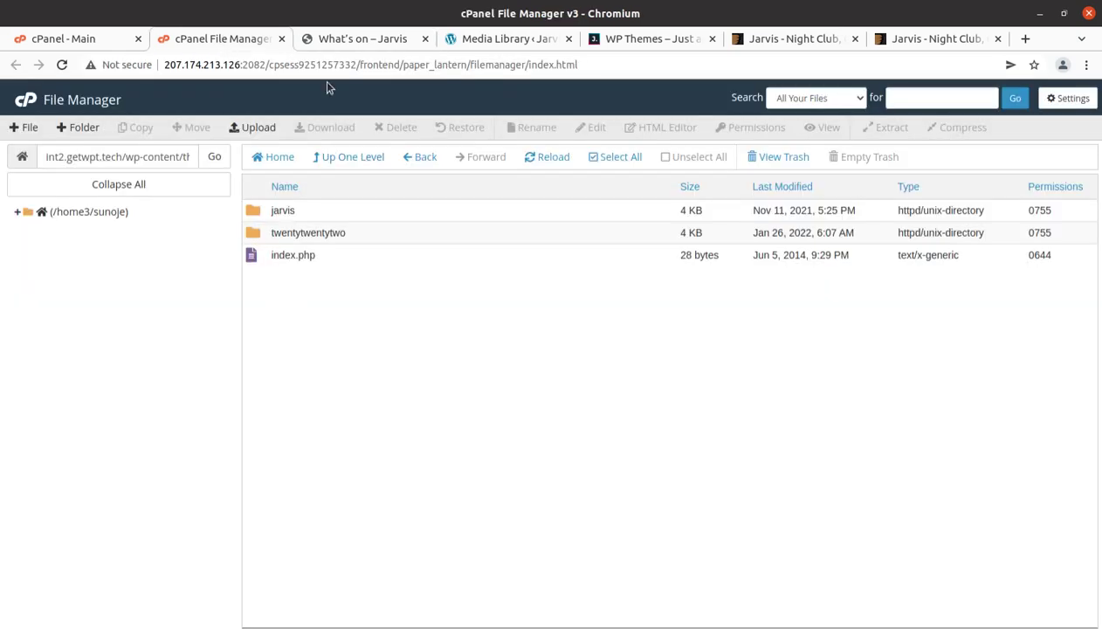
click(340, 39)
scroll(217, 216, up, 3)
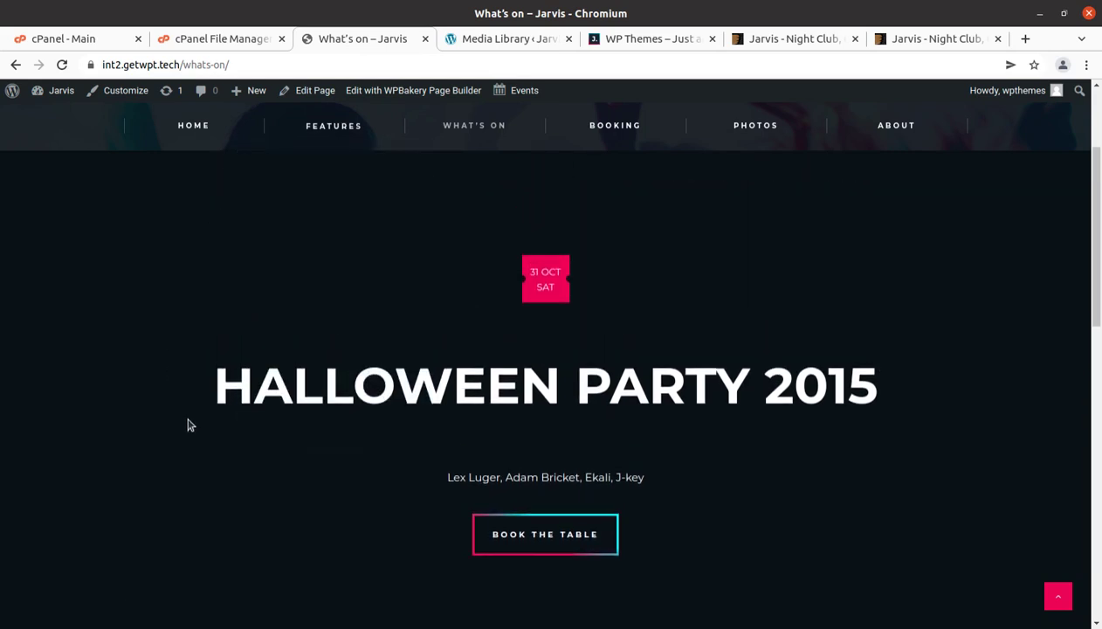
scroll(191, 425, up, 3)
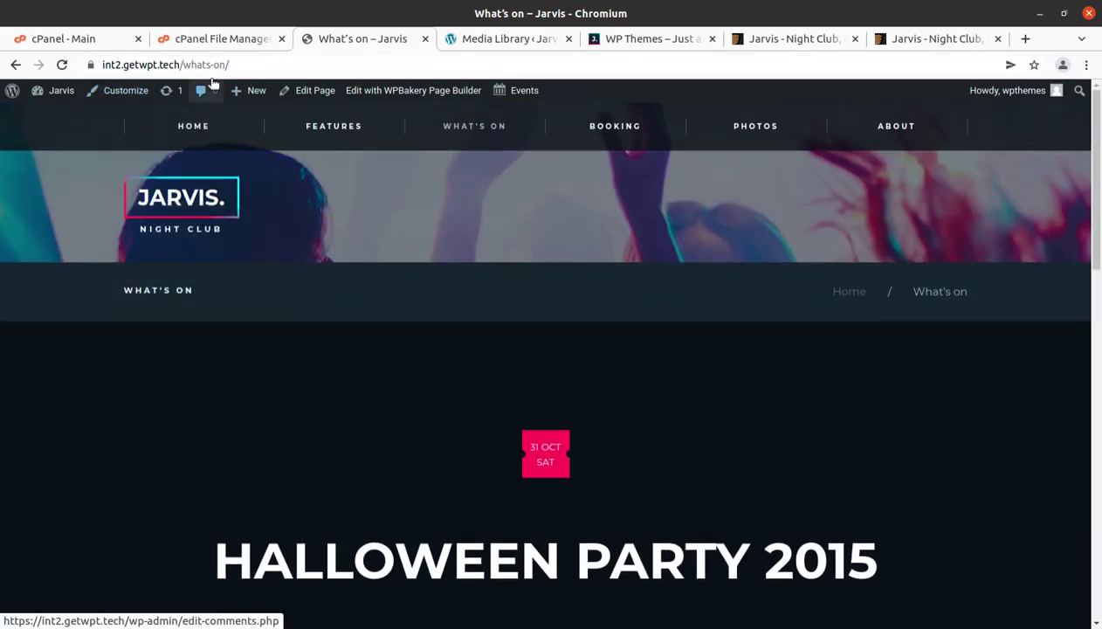
mouse_move(63, 93)
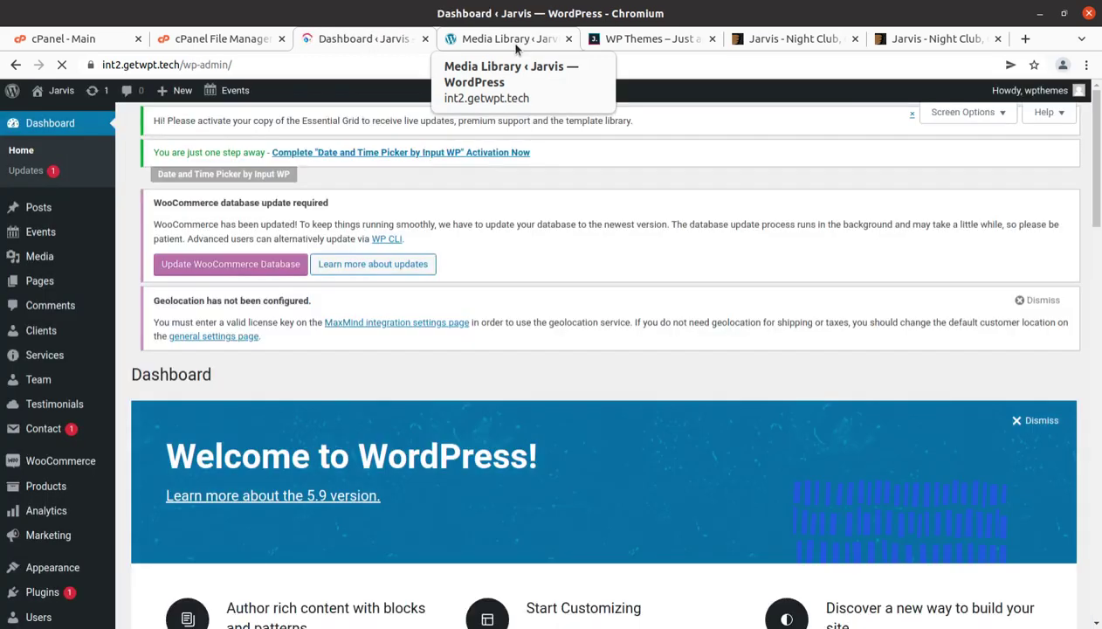
Reload the Media Library and check which images have thumbnails
click(516, 48)
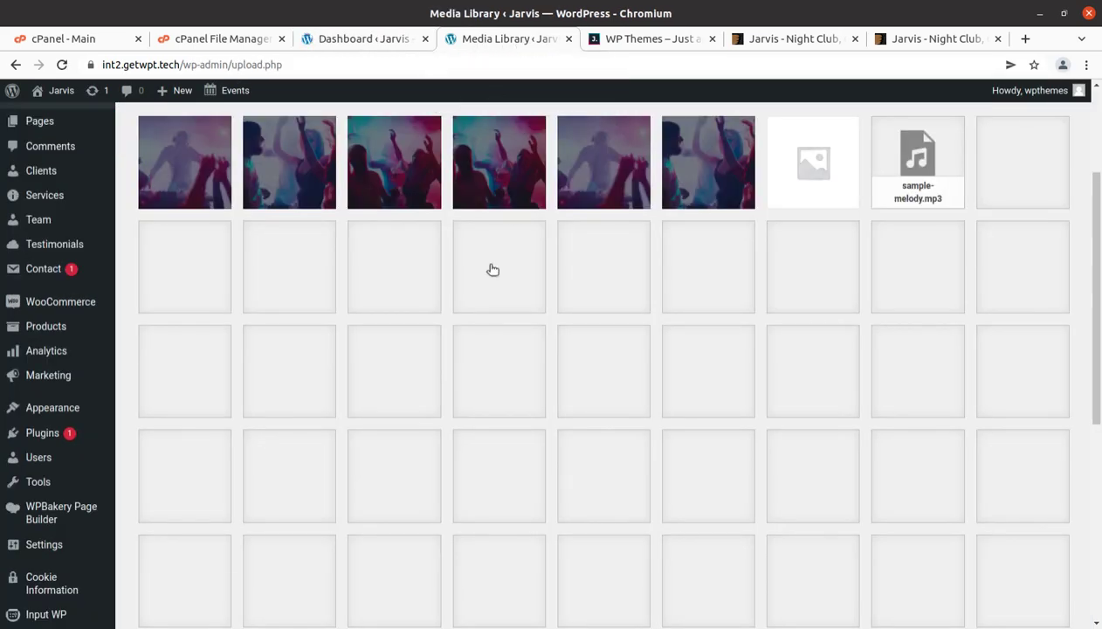
scroll(485, 279, up, 3)
click(62, 66)
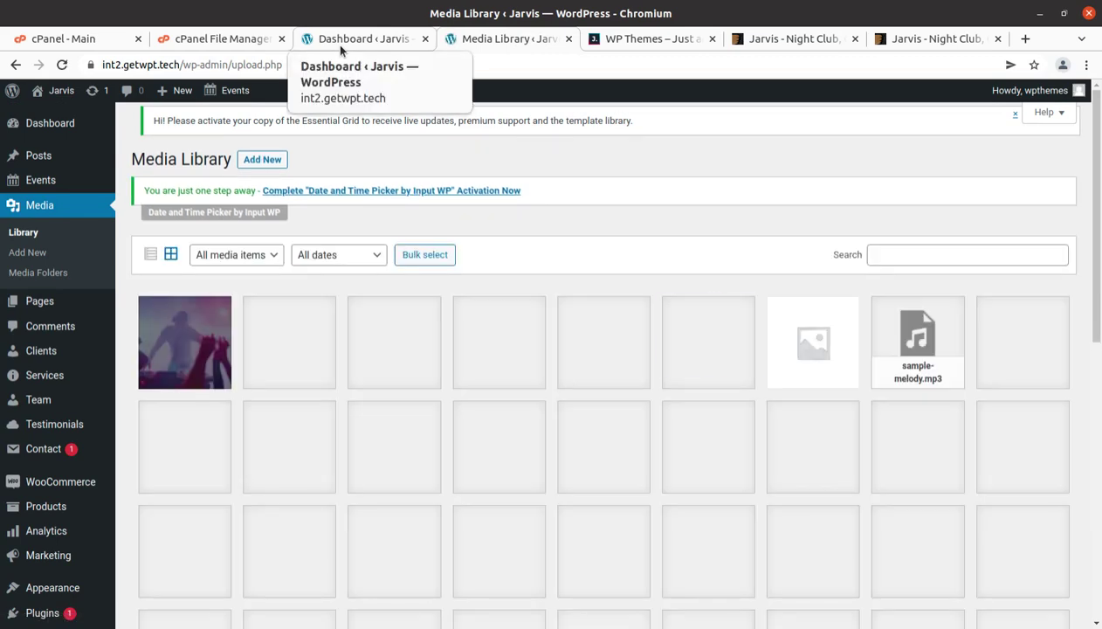
scroll(709, 402, down, 1)
scroll(708, 394, down, 3)
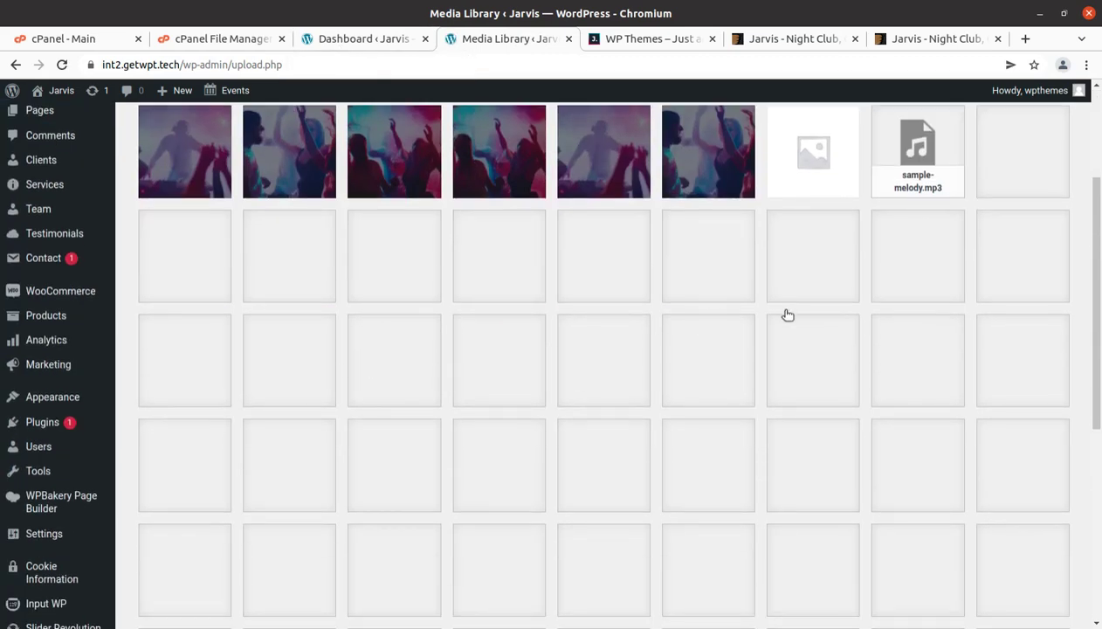
Run the WooCommerce database update from the dashboard notice and reload the resulting page
click(359, 42)
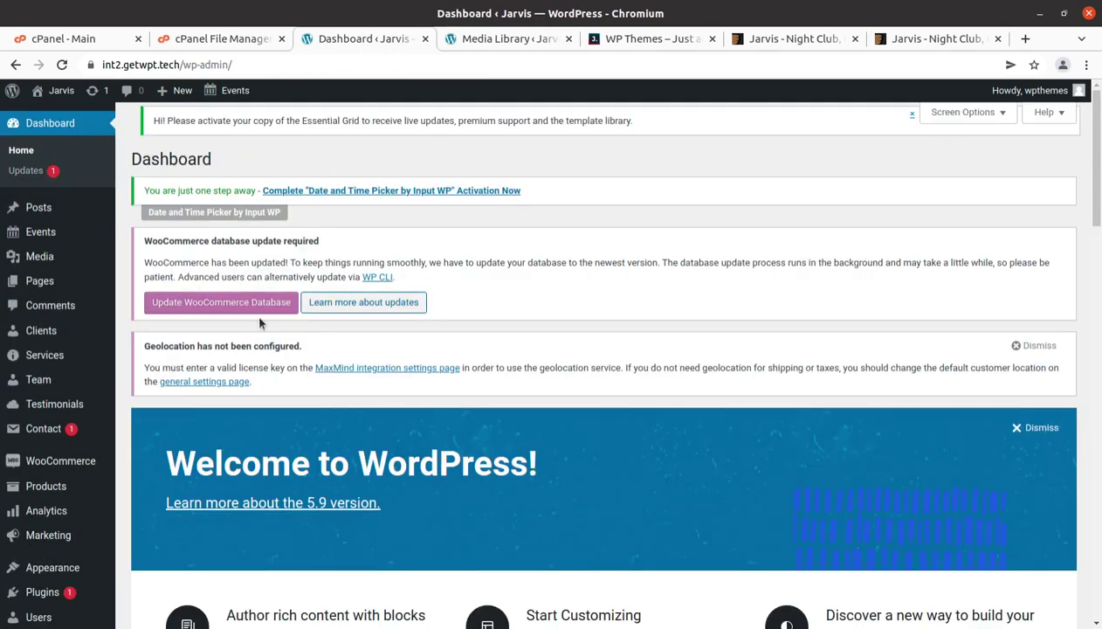
click(185, 305)
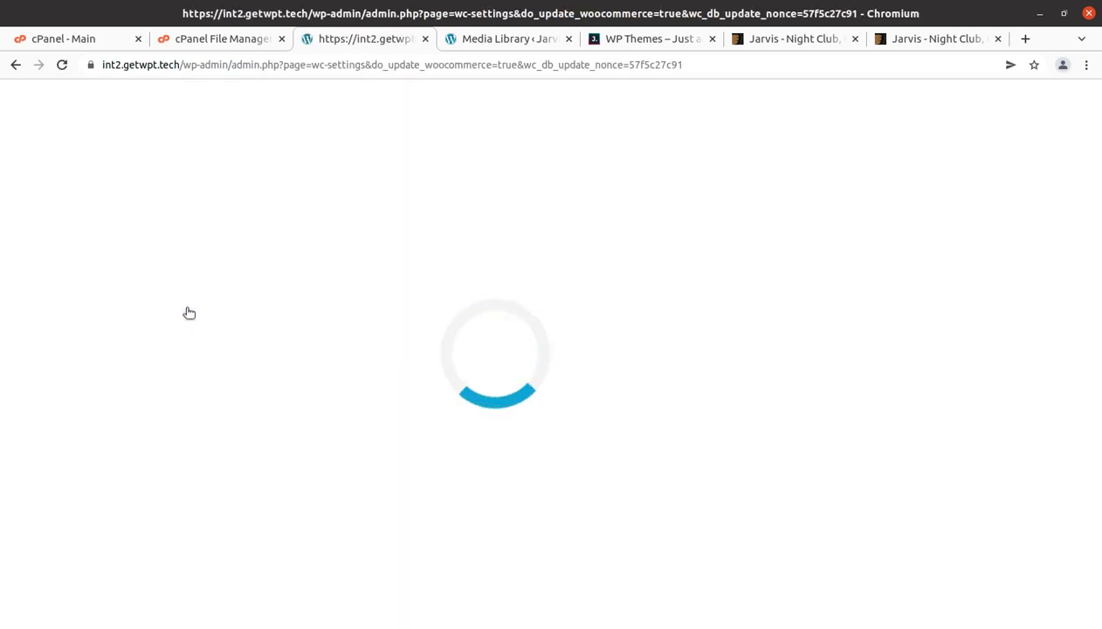
click(63, 66)
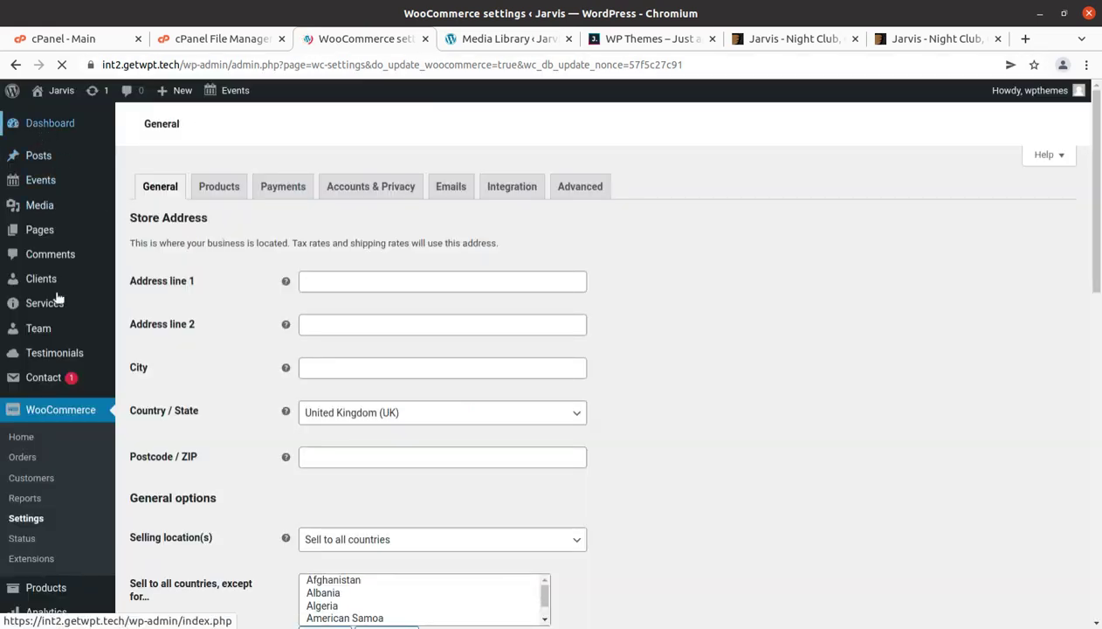
Open the theme's Install Demo Data page again
scroll(91, 446, down, 5)
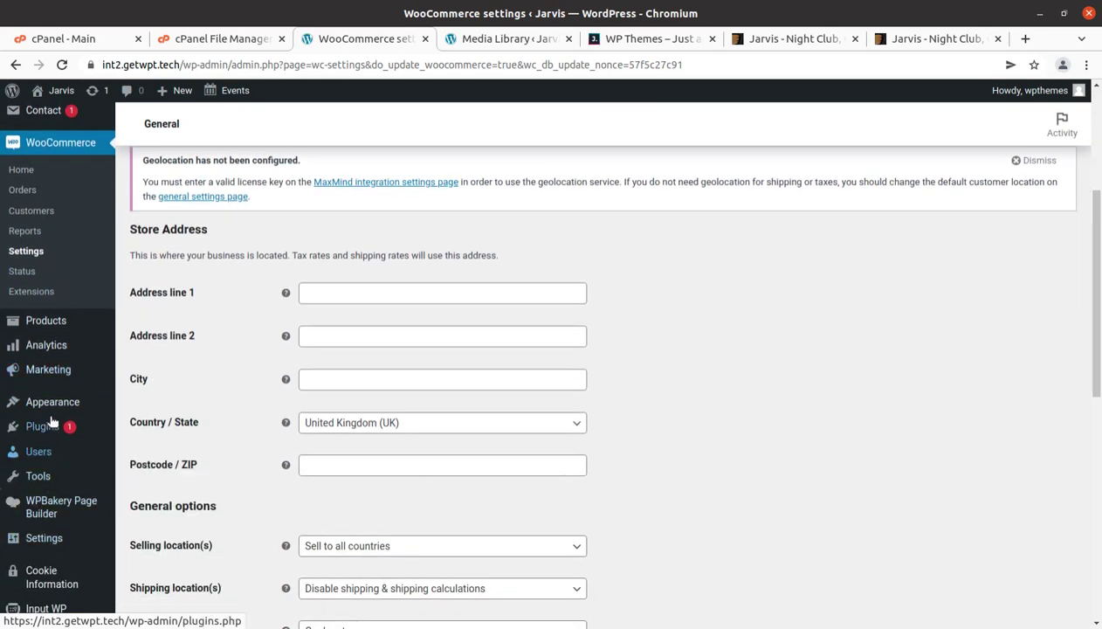
mouse_move(52, 403)
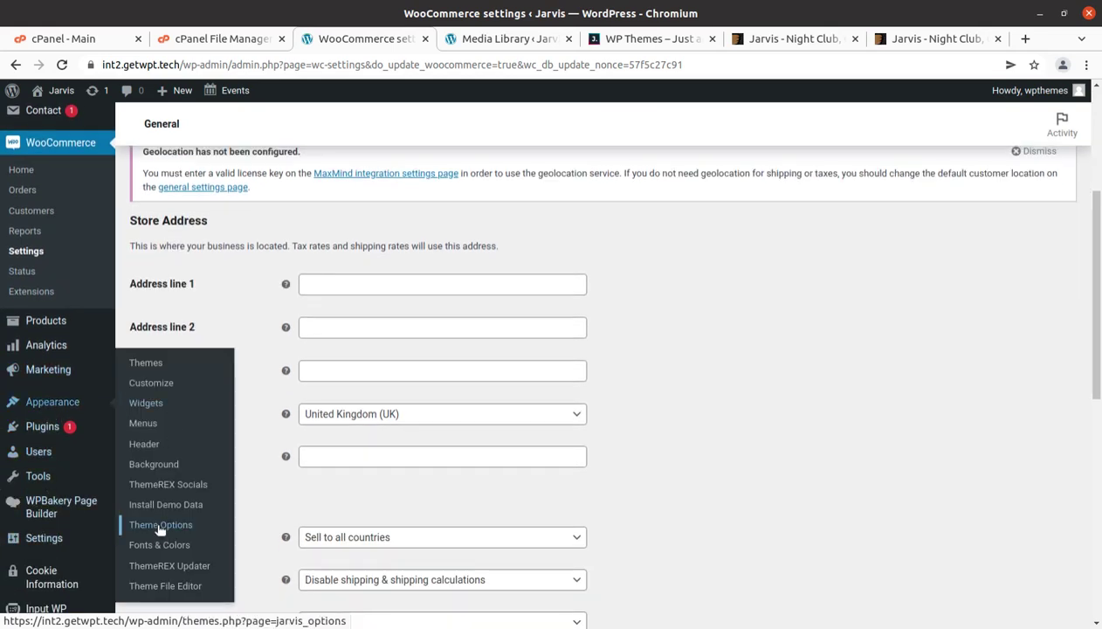
click(154, 506)
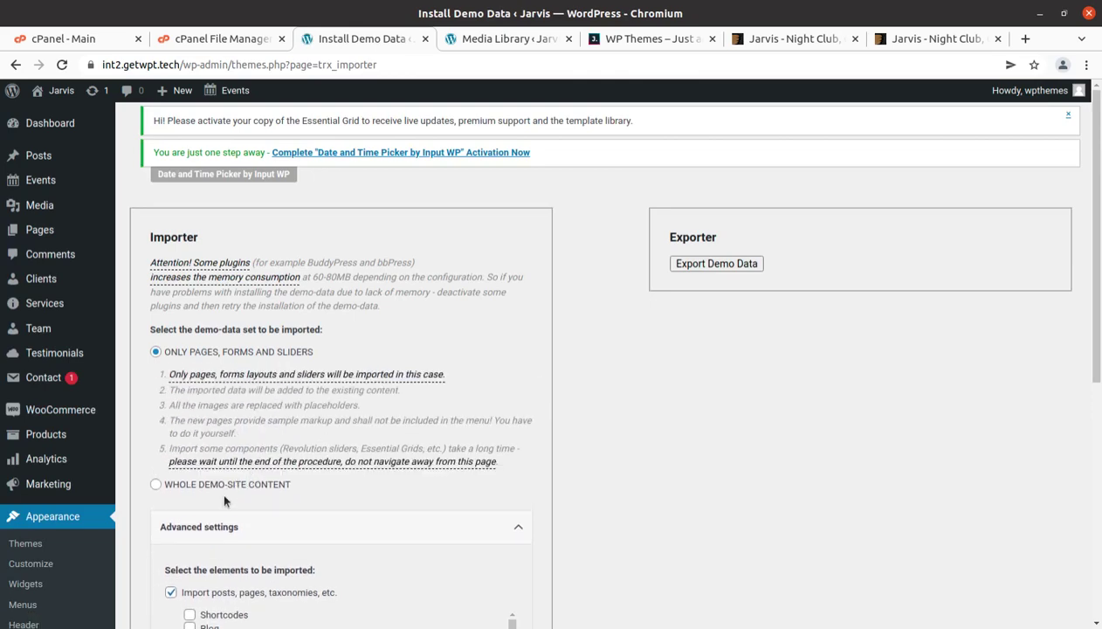
Choose Whole Demo-Site Content as the data set, accept the erasure of all old data and collapse the advanced settings
scroll(192, 463, down, 2)
click(157, 371)
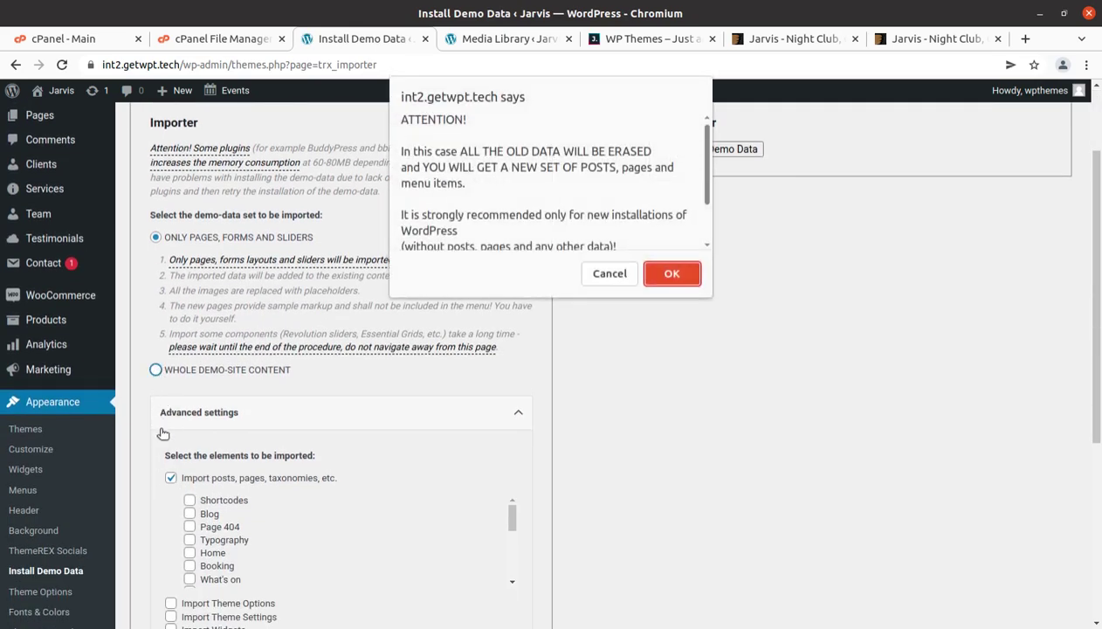
click(646, 274)
click(225, 422)
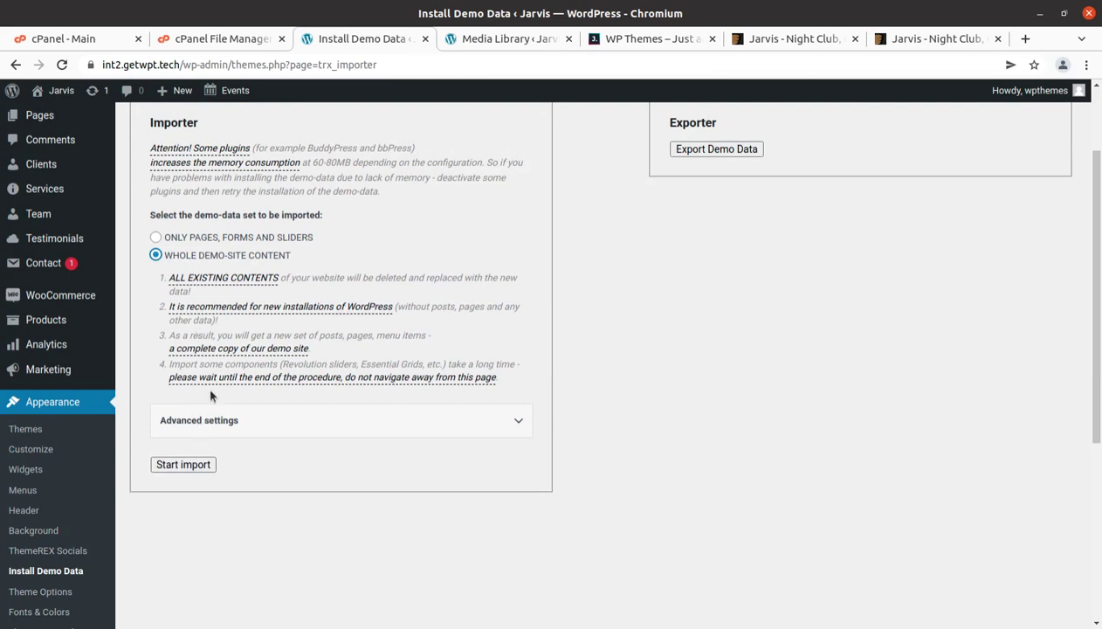
Limit the elements to be imported to Import media only, excluding all other elements including thumbnail regeneration, and start the import
click(228, 428)
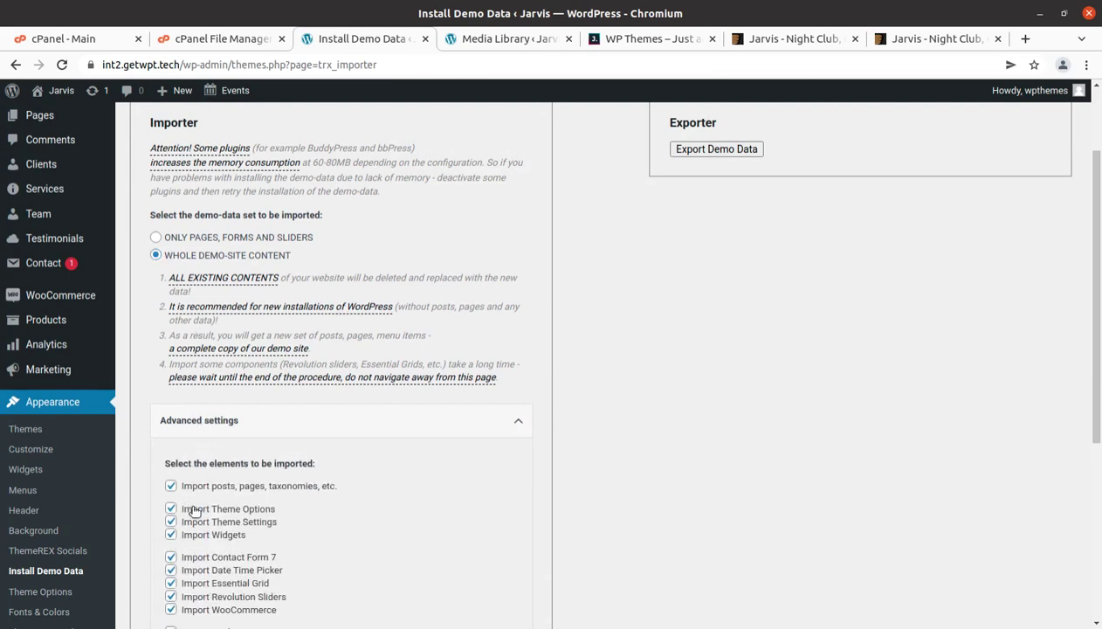
scroll(180, 447, down, 3)
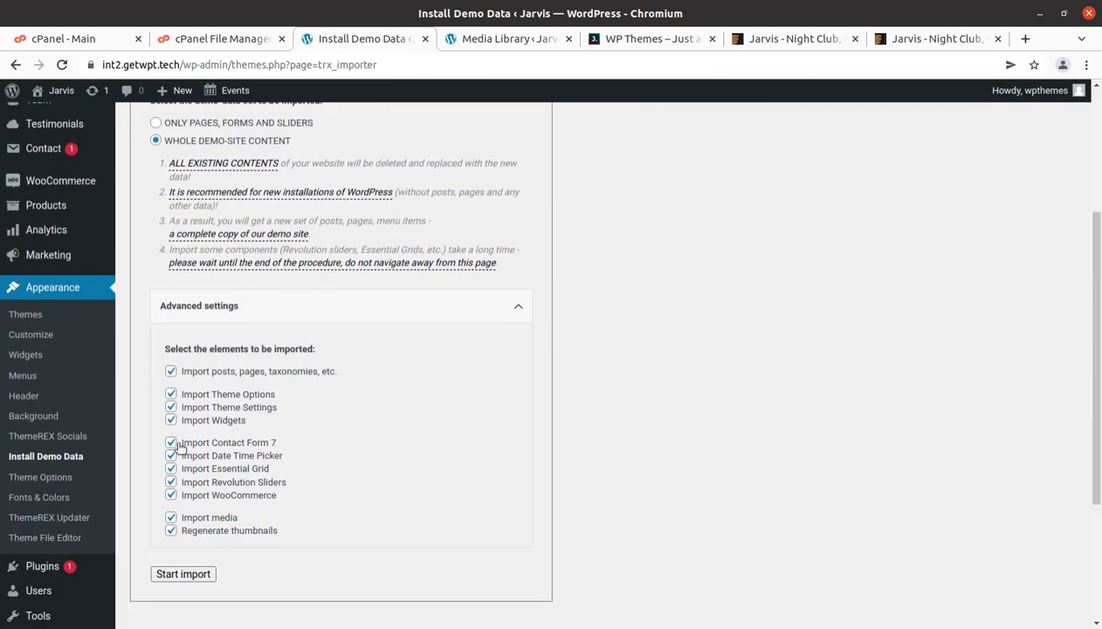
click(171, 395)
click(171, 407)
click(172, 420)
click(171, 443)
click(172, 456)
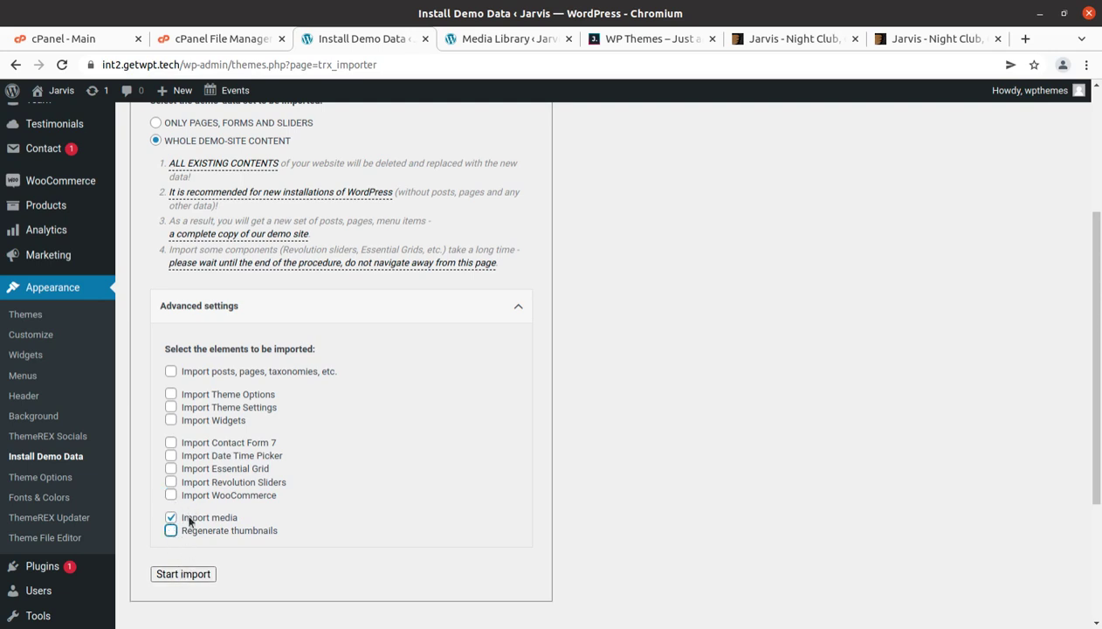
click(184, 574)
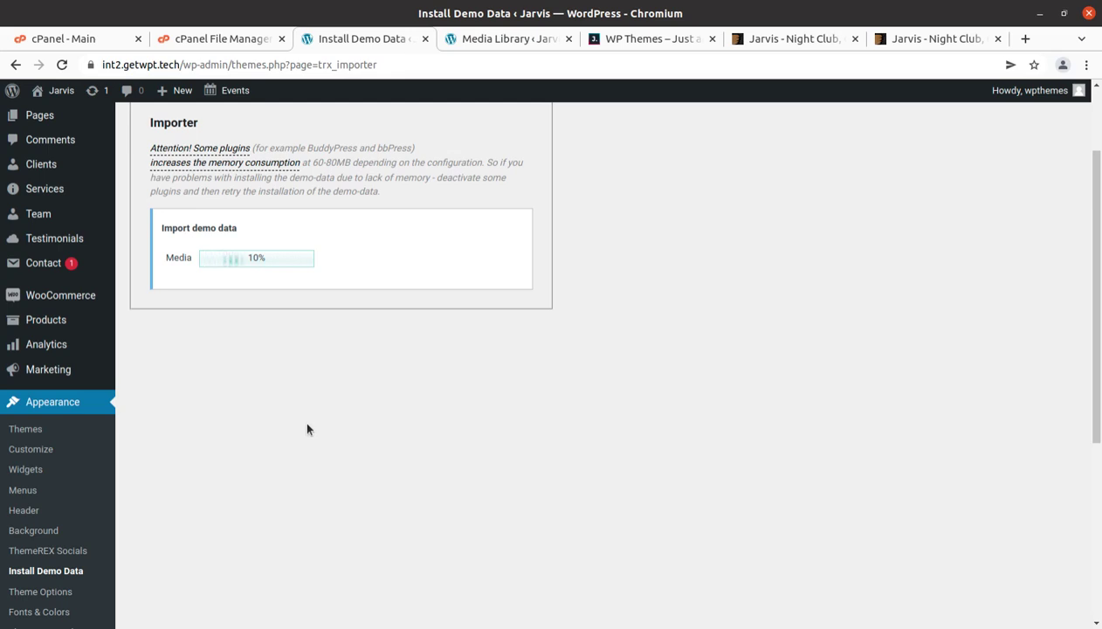
Reload the Media Library during the media import, check the import progress and look through the library's thumbnails again
click(491, 44)
click(63, 65)
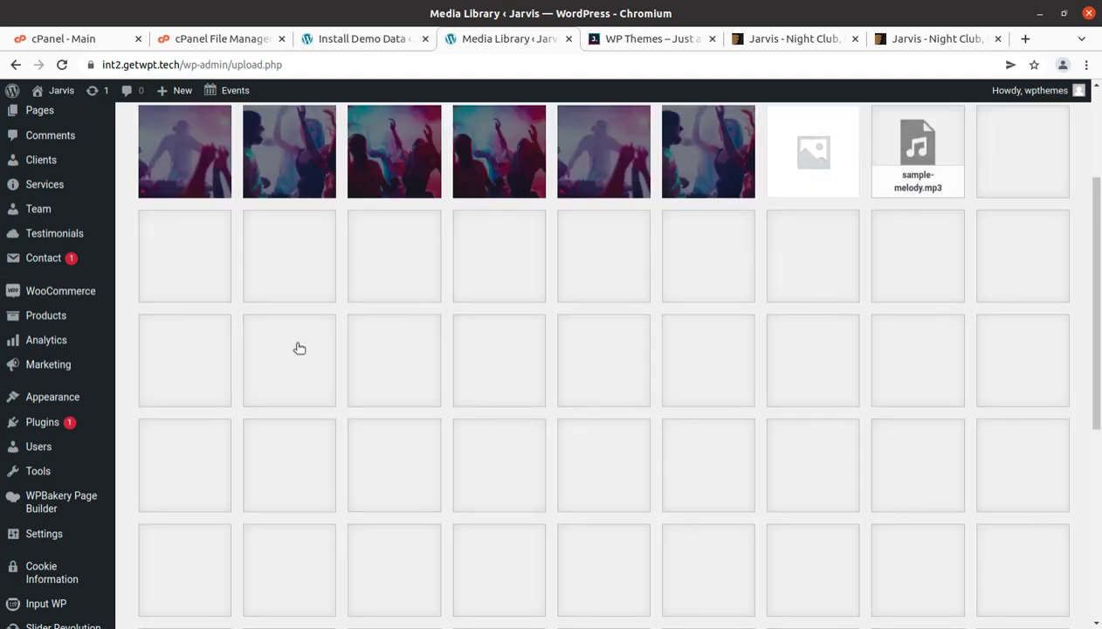
scroll(482, 407, down, 5)
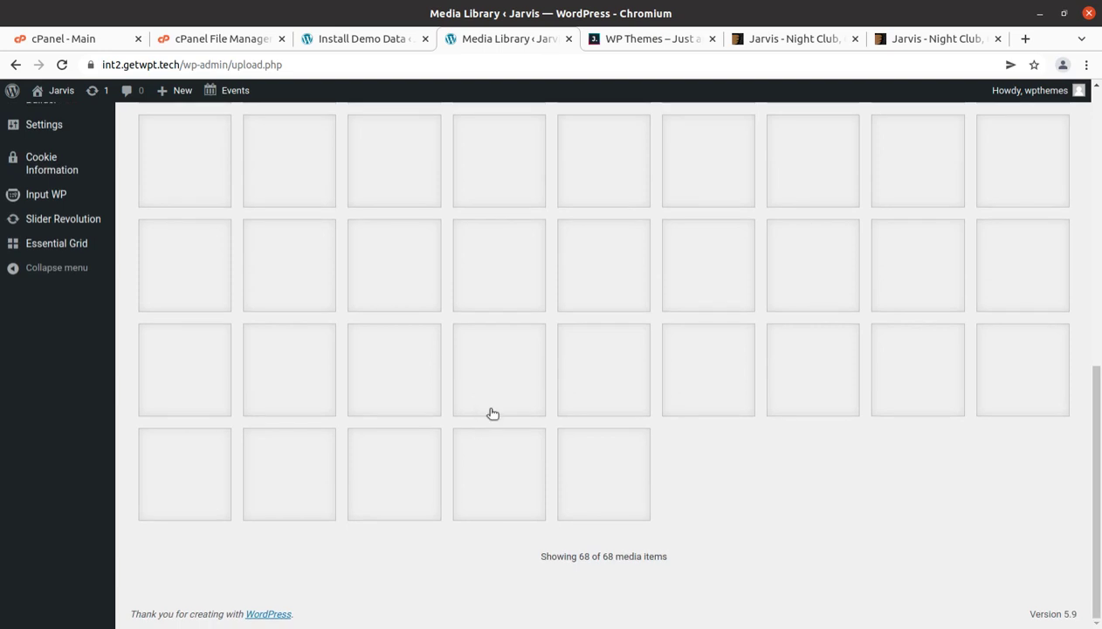
scroll(615, 572, up, 5)
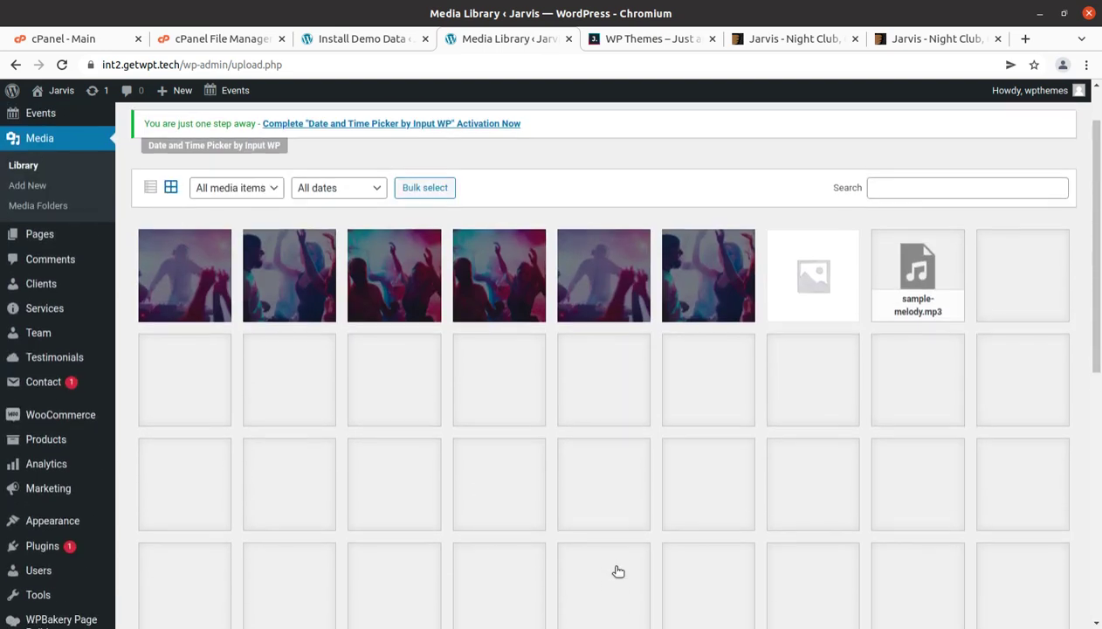
click(339, 43)
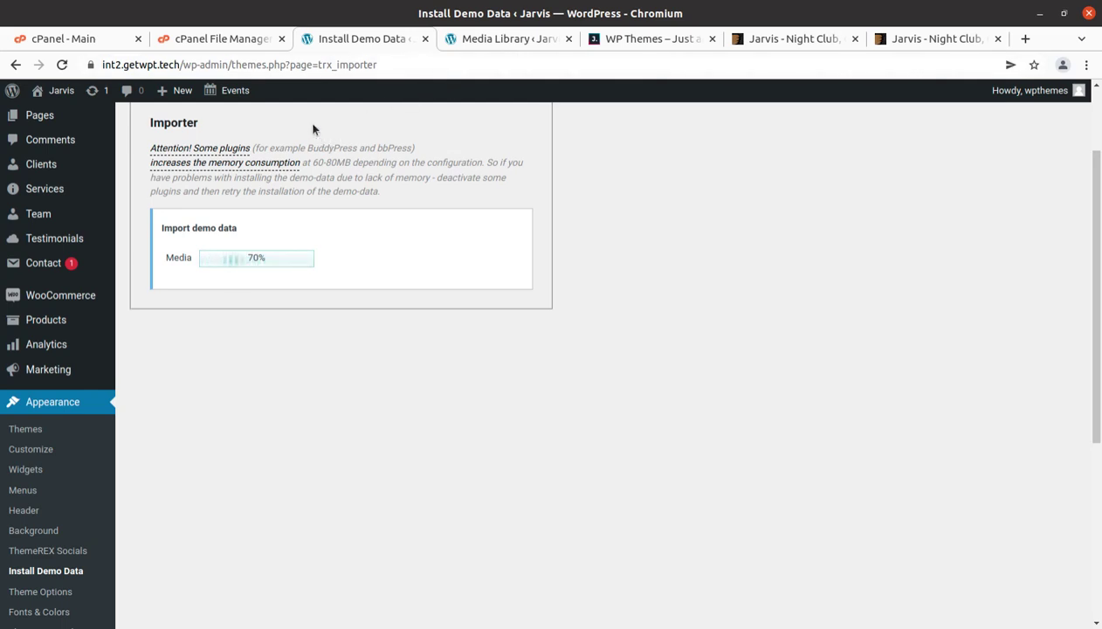
click(489, 40)
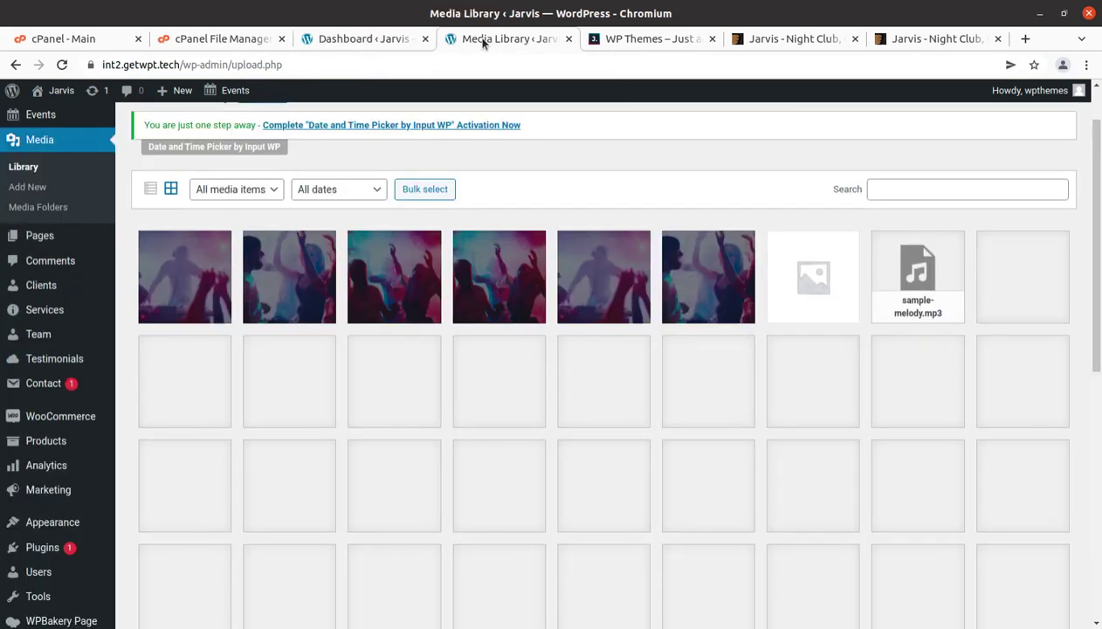
scroll(696, 308, down, 5)
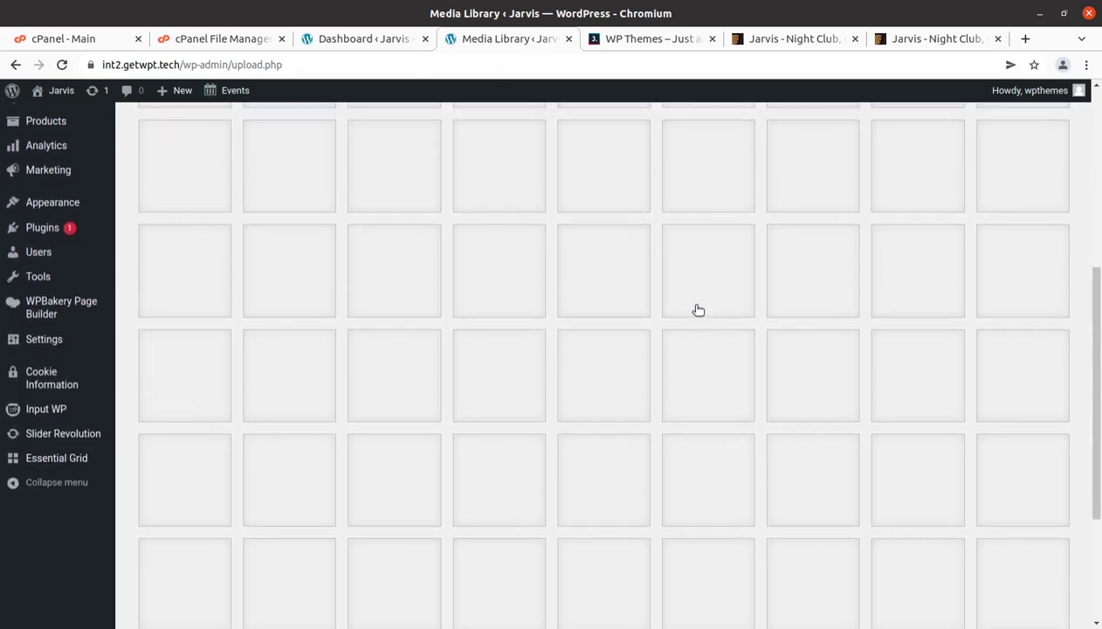
scroll(696, 307, down, 3)
scroll(559, 322, up, 5)
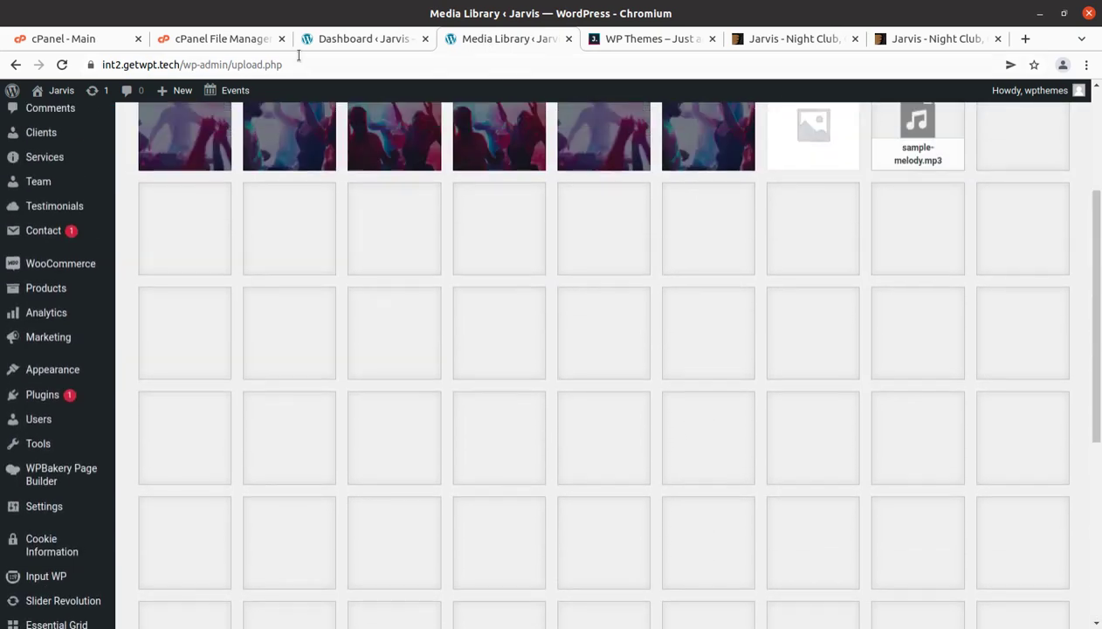
Return to the WordPress dashboard and visit the Jarvis site's front end
click(349, 38)
mouse_move(54, 90)
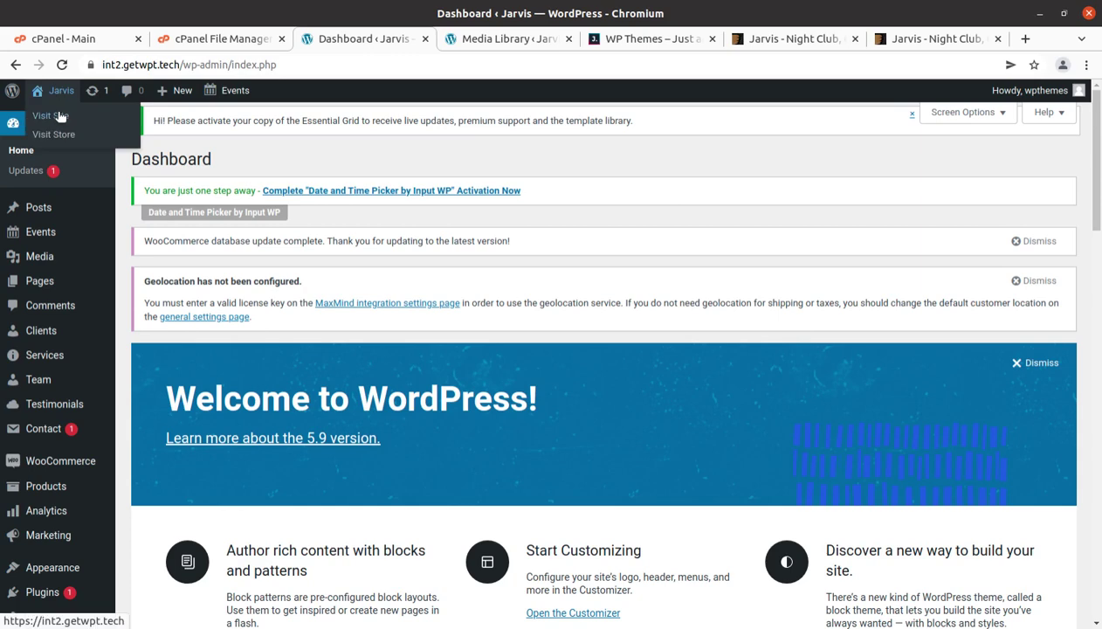
click(58, 114)
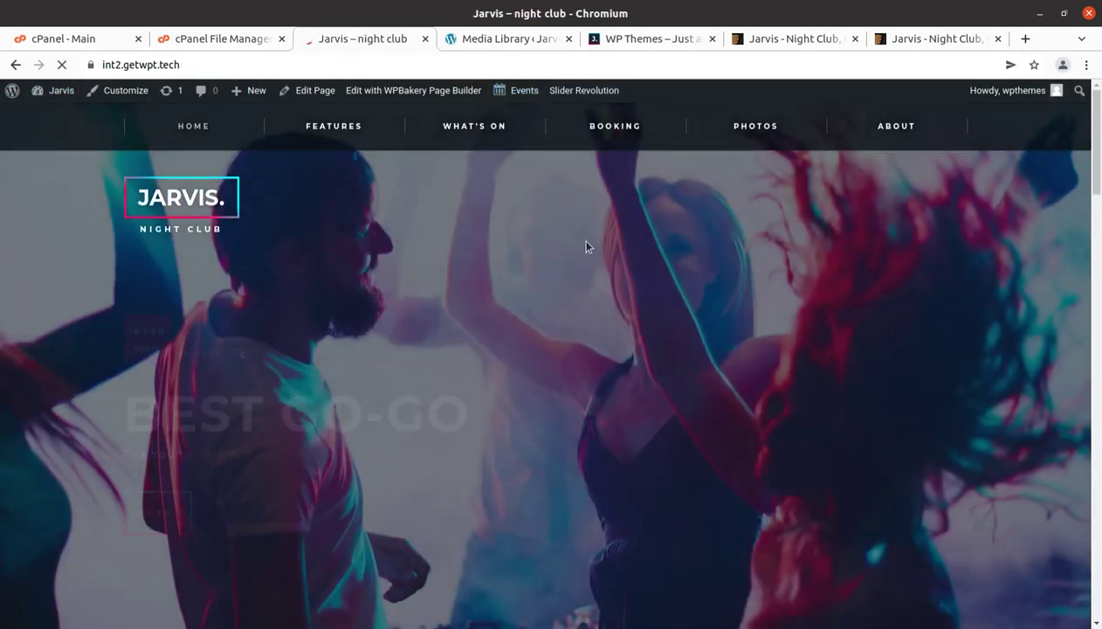
Open the What's On page in the ThemeForest live preview and examine its event cards for comparison with the installed site
click(795, 39)
click(915, 40)
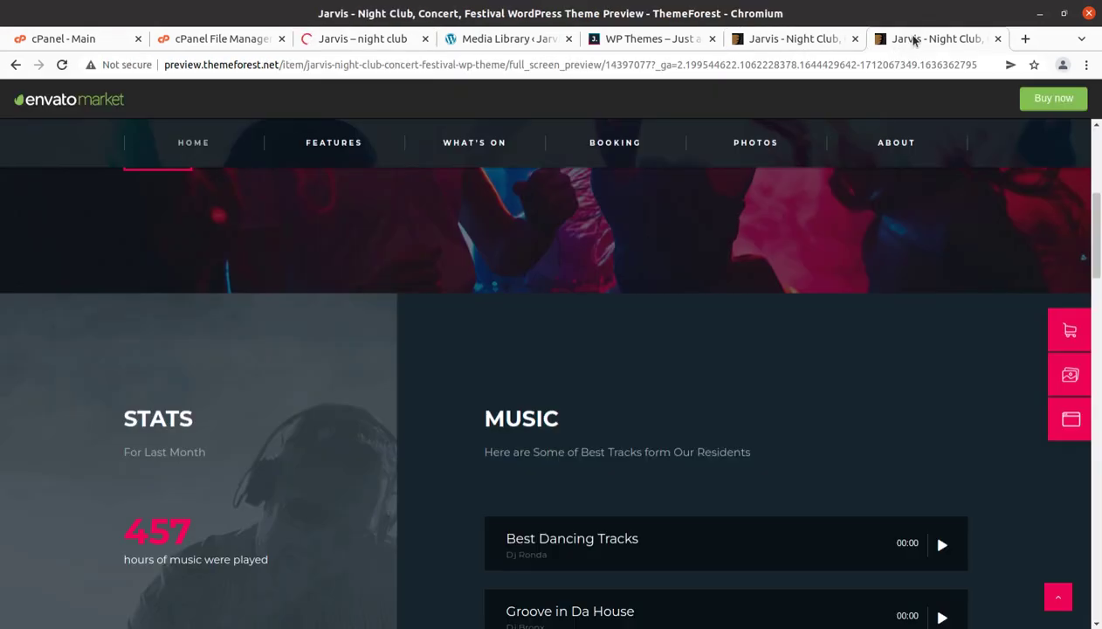
scroll(623, 245, down, 2)
mouse_move(227, 146)
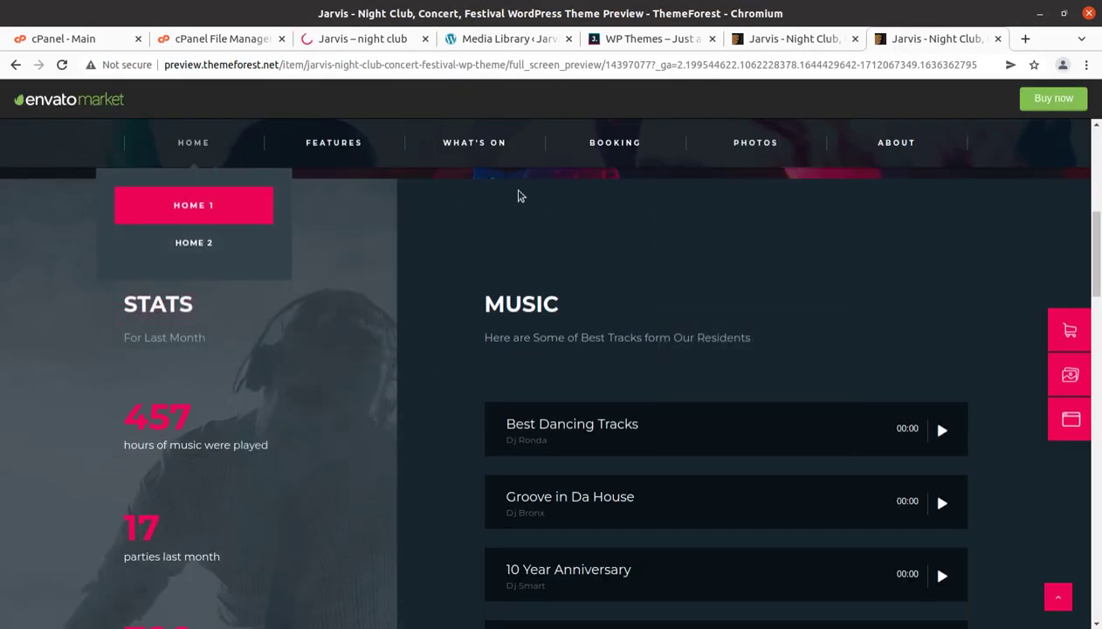
mouse_move(691, 154)
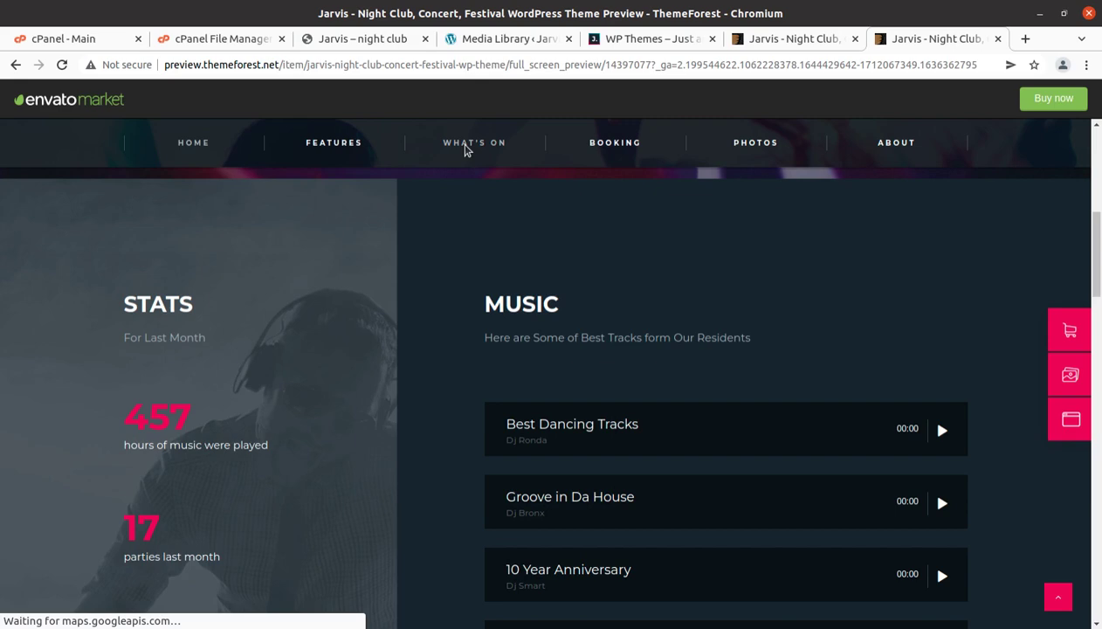
click(468, 147)
scroll(605, 447, down, 3)
scroll(604, 447, down, 4)
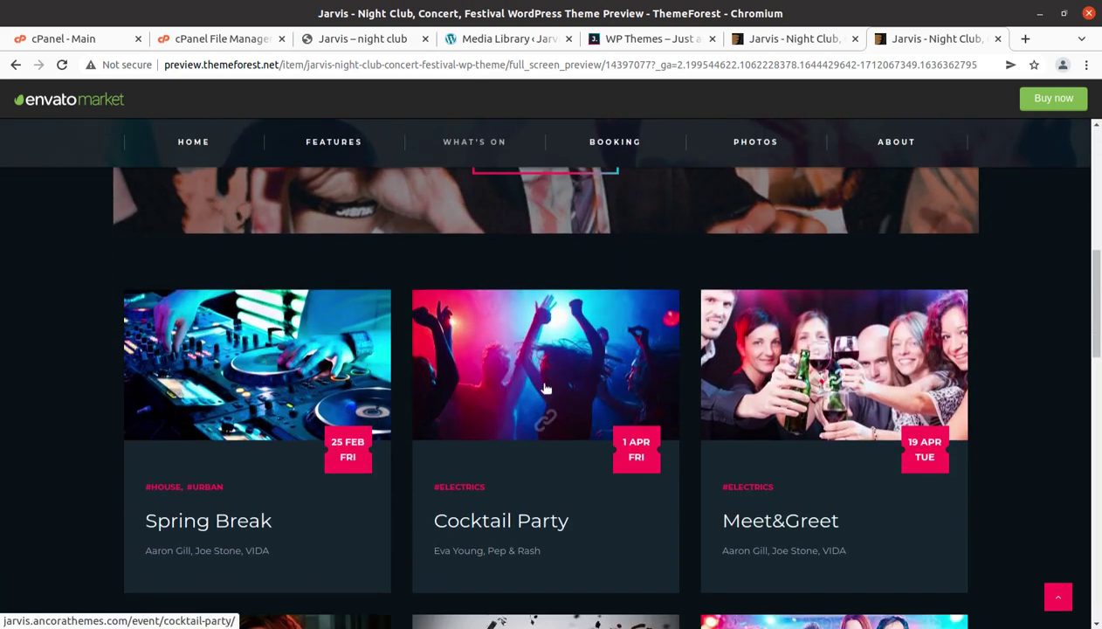
scroll(393, 393, down, 4)
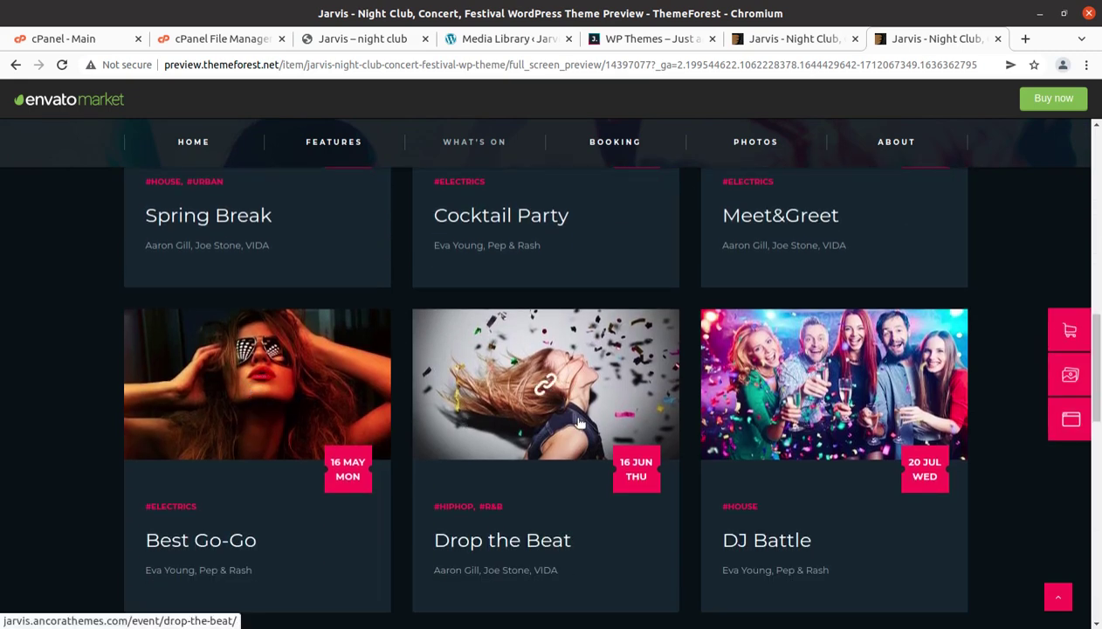
scroll(512, 381, down, 3)
scroll(684, 491, down, 4)
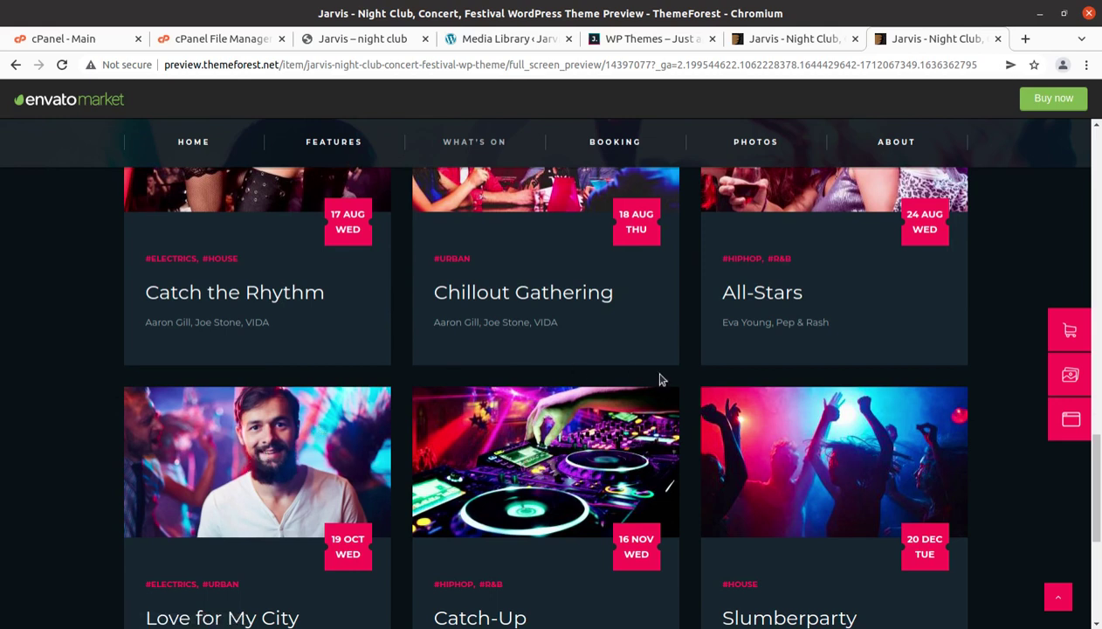
scroll(254, 454, up, 2)
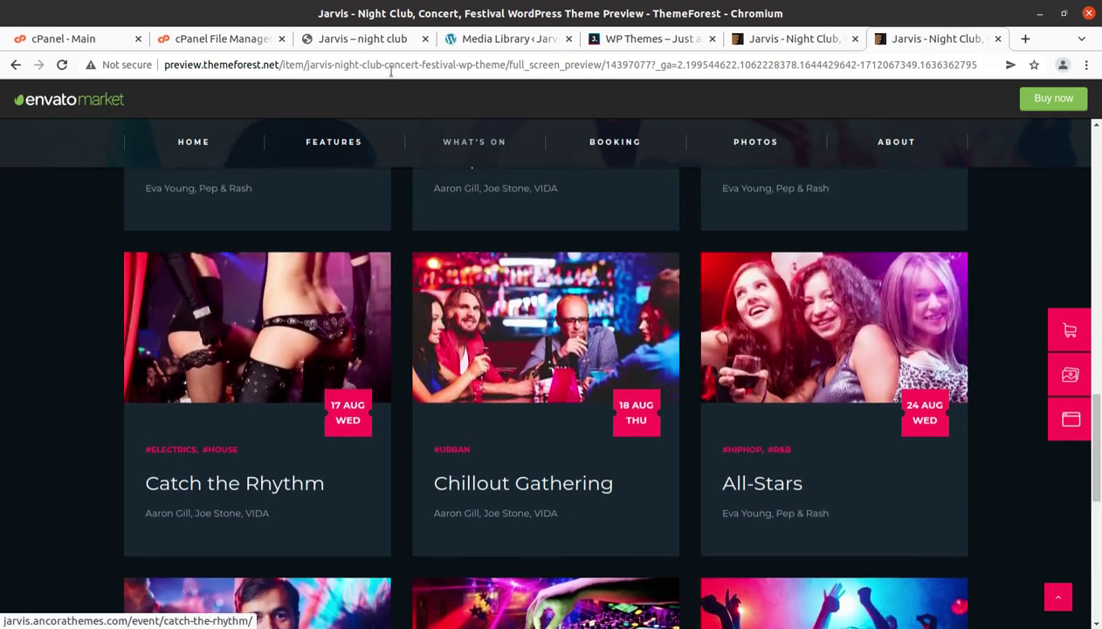
Examine the installed site's home page from the slider down to the Stats and Music sections
click(359, 39)
scroll(428, 377, down, 6)
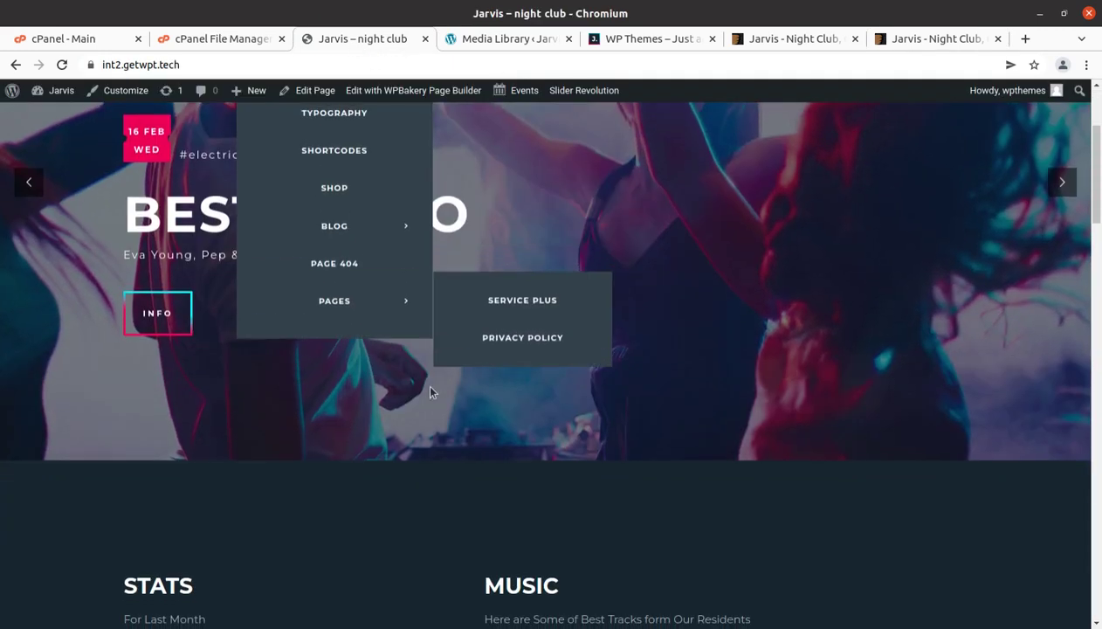
scroll(193, 470, down, 2)
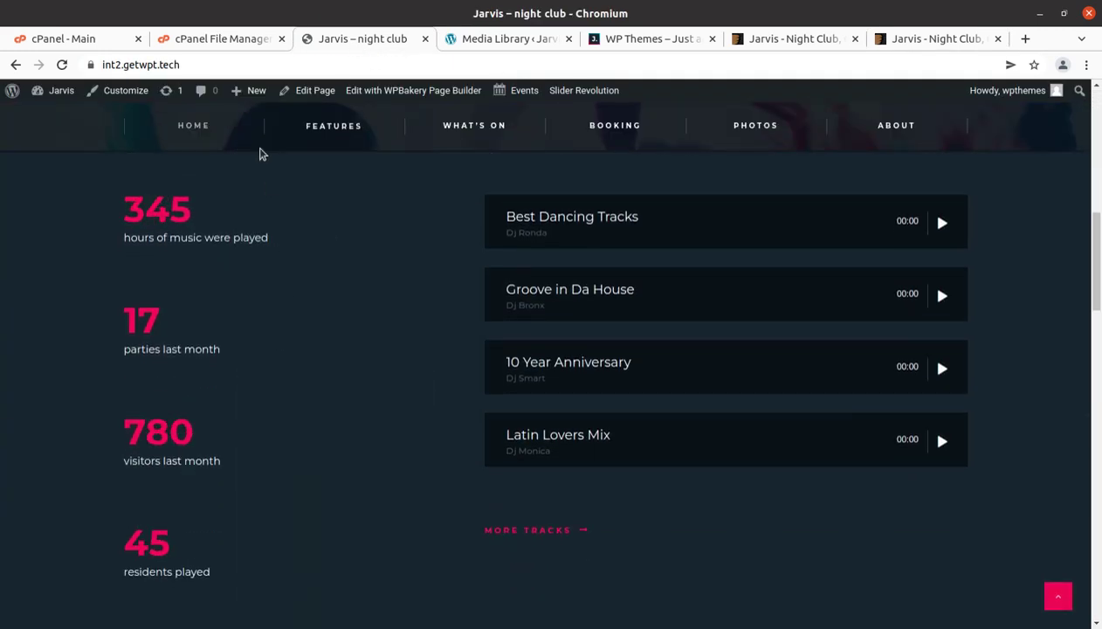
Open the installed site's About page and check its content and images
click(893, 127)
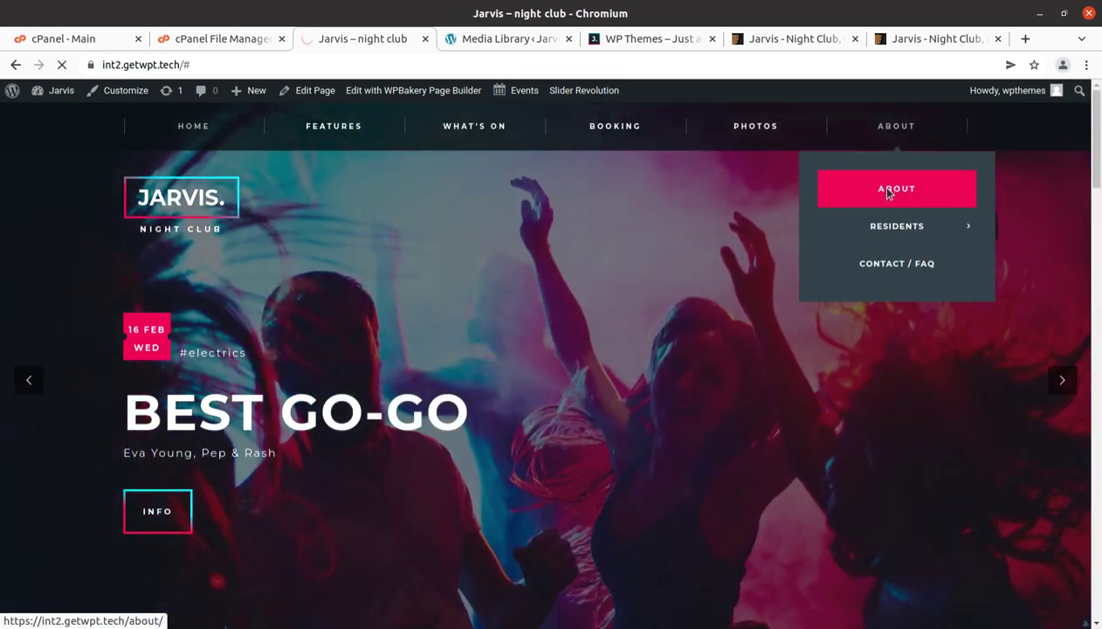
click(889, 191)
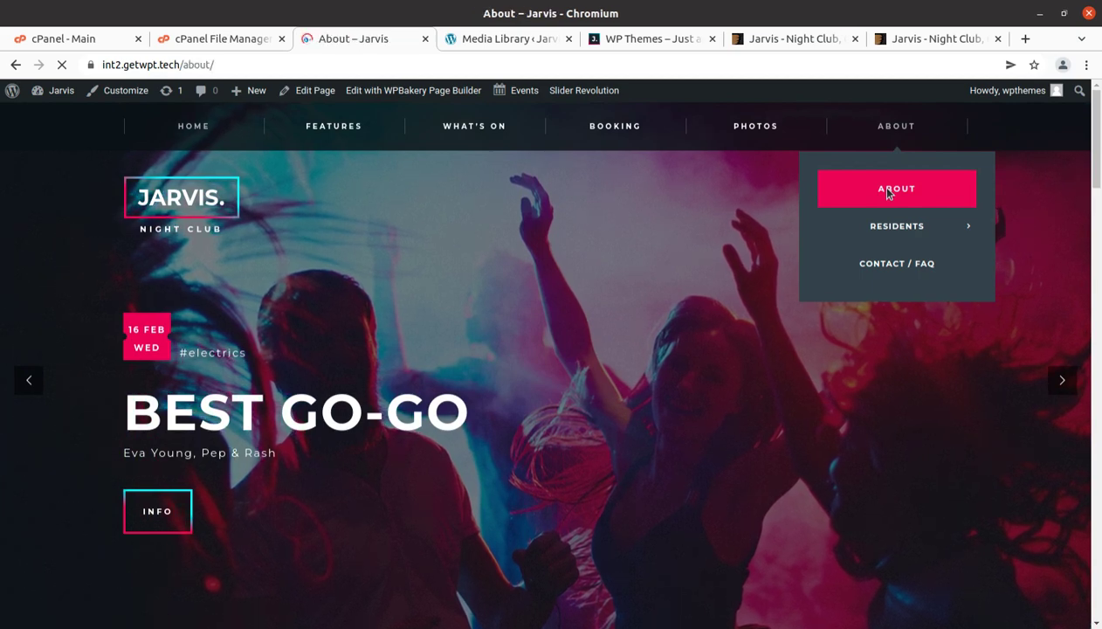
scroll(603, 367, down, 6)
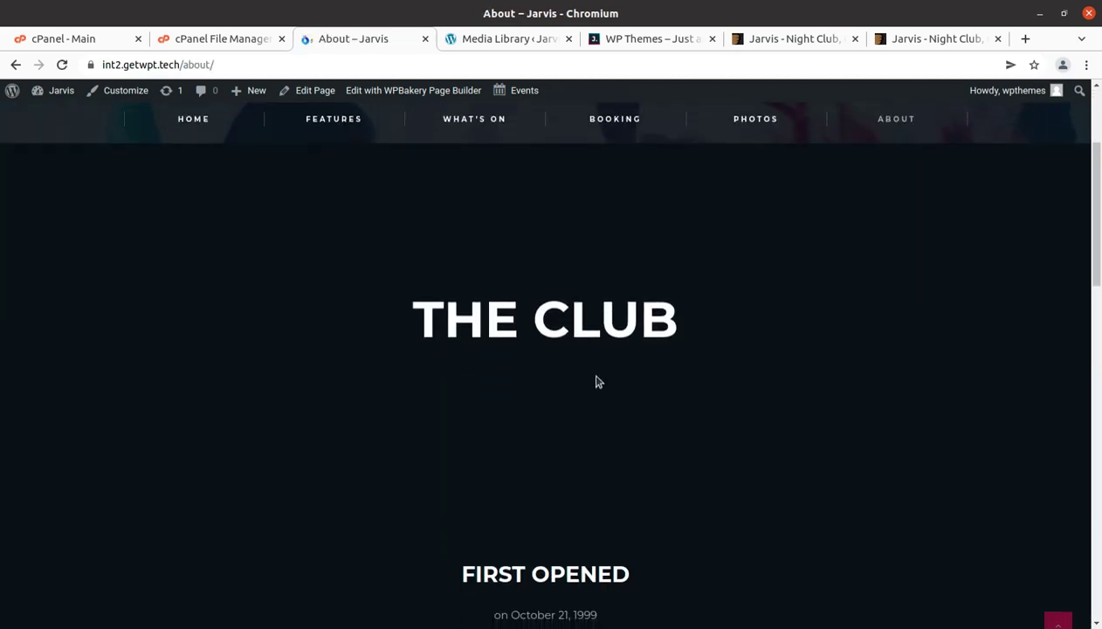
scroll(598, 382, down, 4)
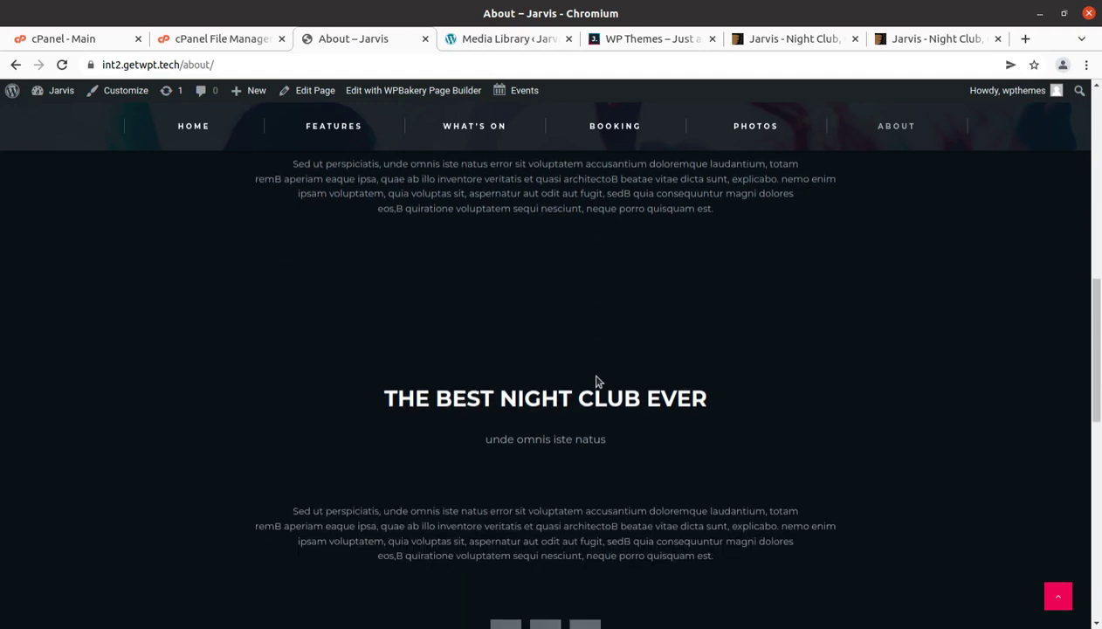
Open the Home 1 page and inspect its Stats, Music and Gallery sections
click(192, 128)
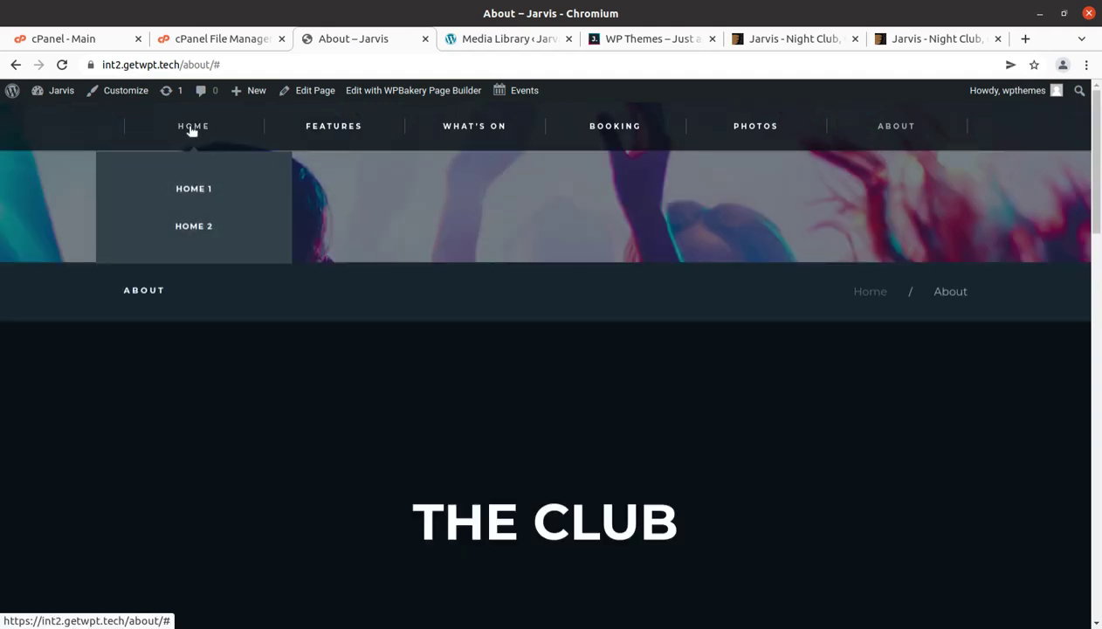
click(194, 189)
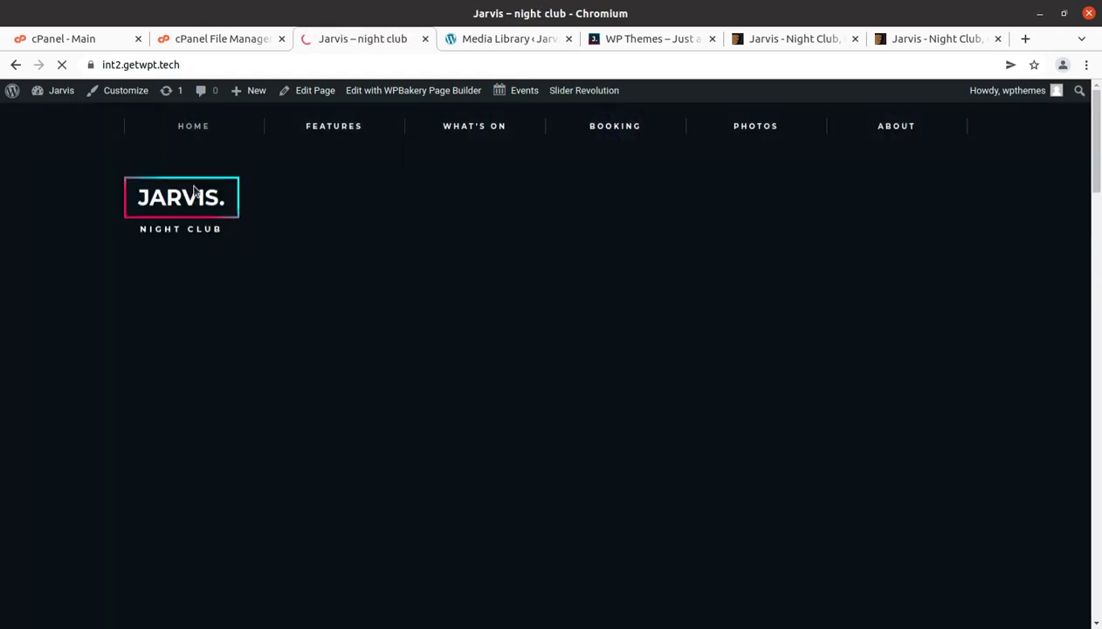
scroll(426, 278, down, 8)
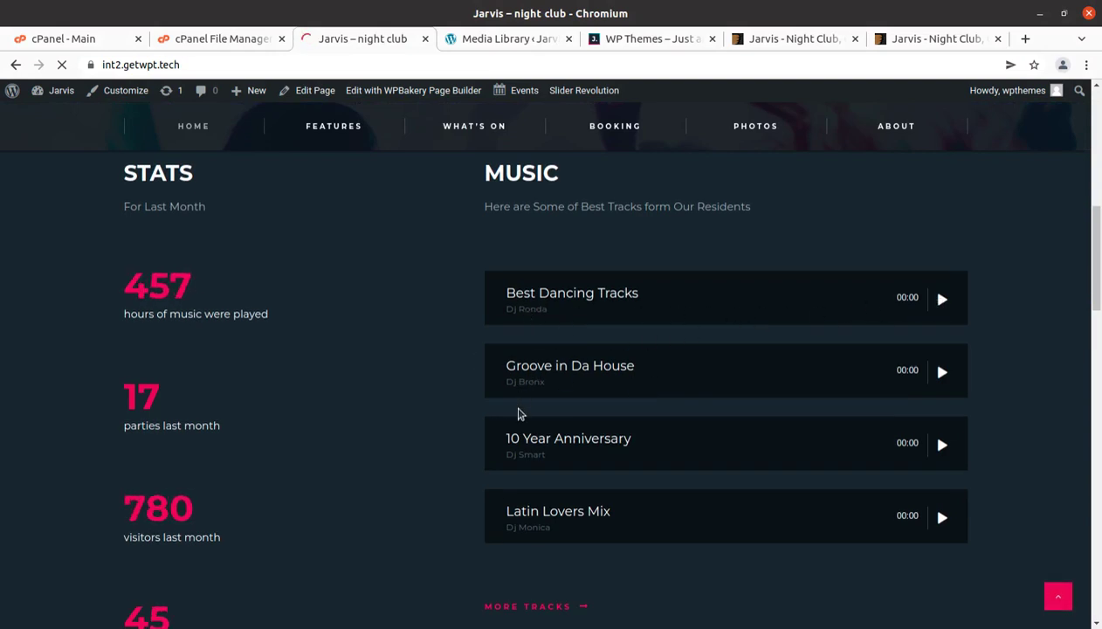
scroll(515, 411, down, 5)
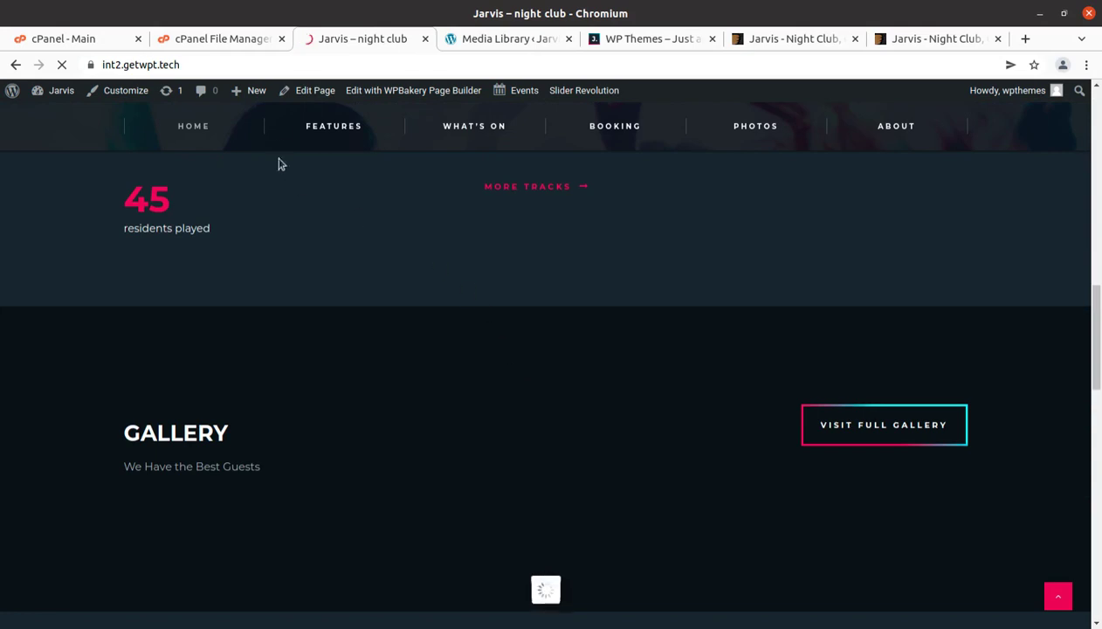
Return to the WordPress dashboard and dismiss the geolocation and WooCommerce database update notices
mouse_move(63, 92)
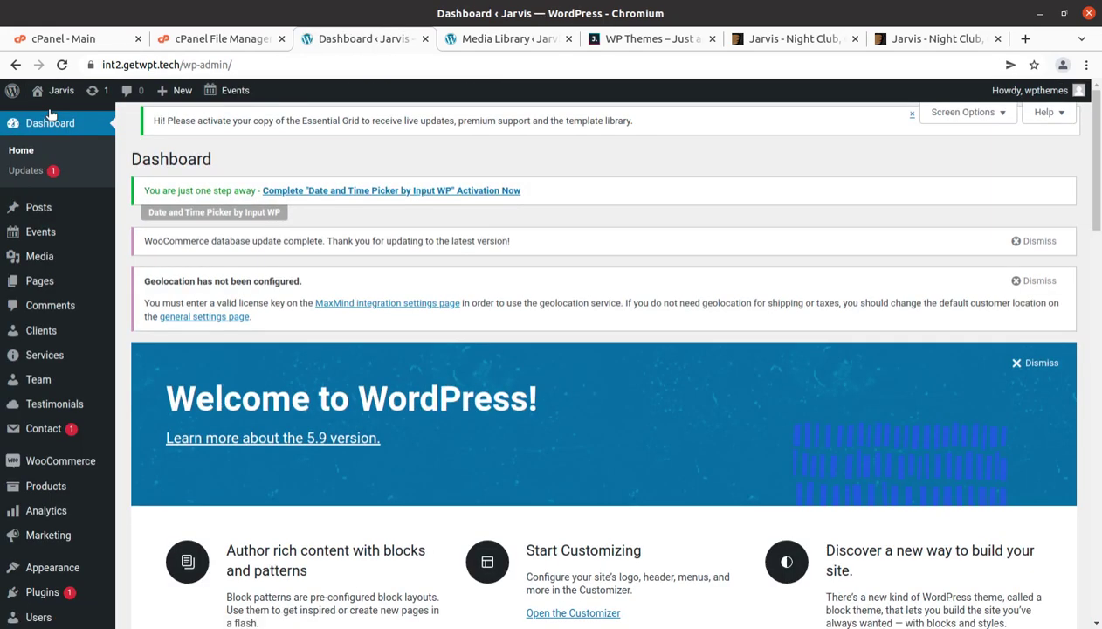
mouse_move(49, 341)
click(1022, 282)
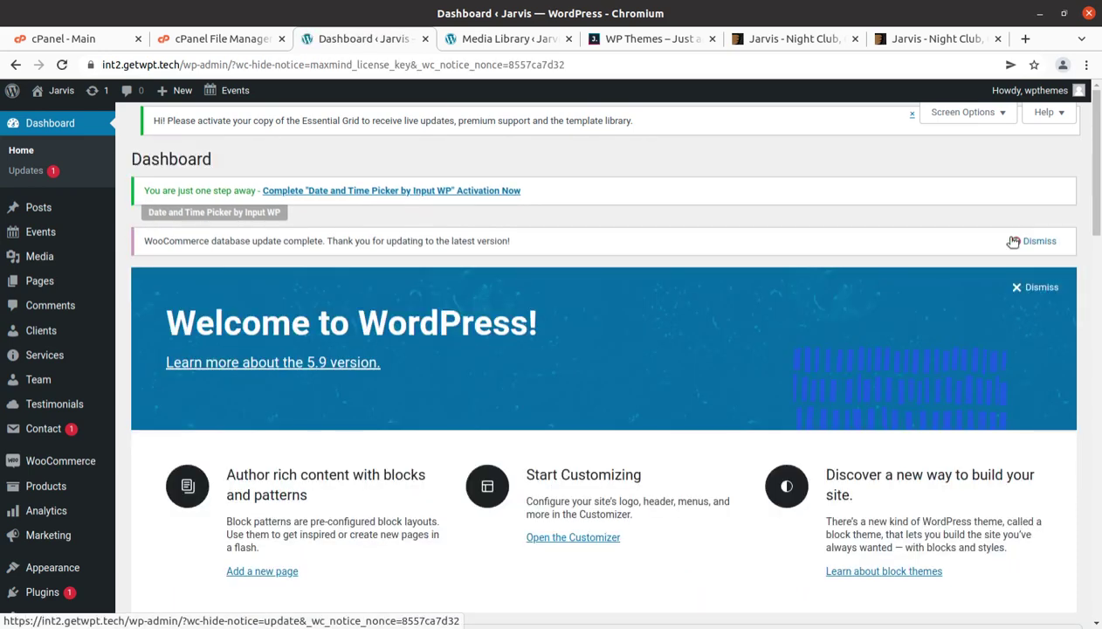
click(1014, 242)
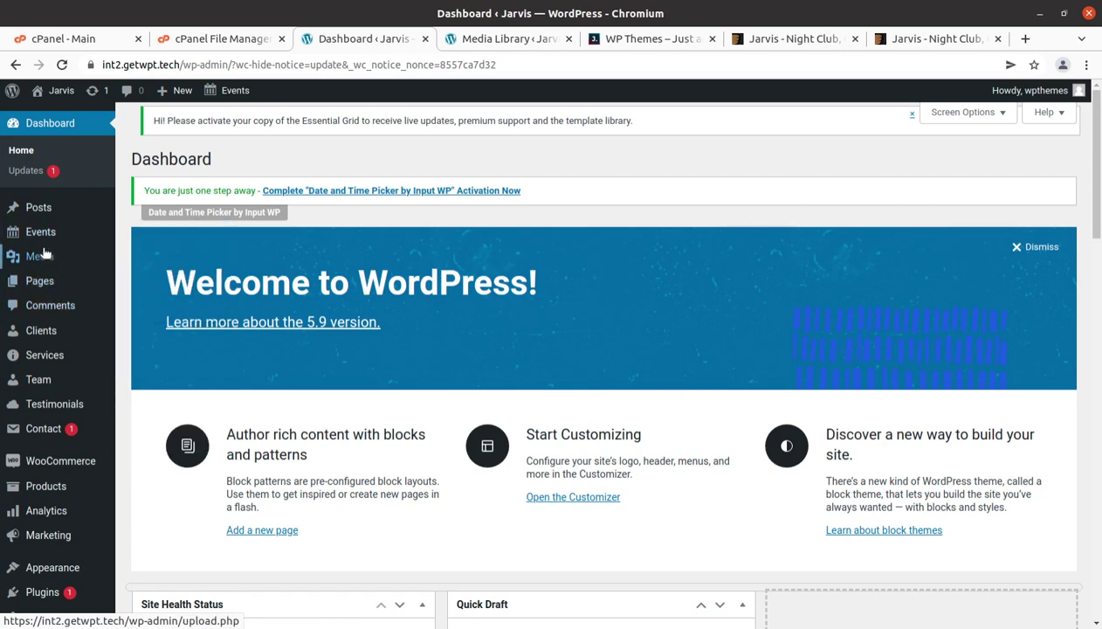
Open the list of events in a new tab, close the Media Library tab and look through the events
middle_click(142, 234)
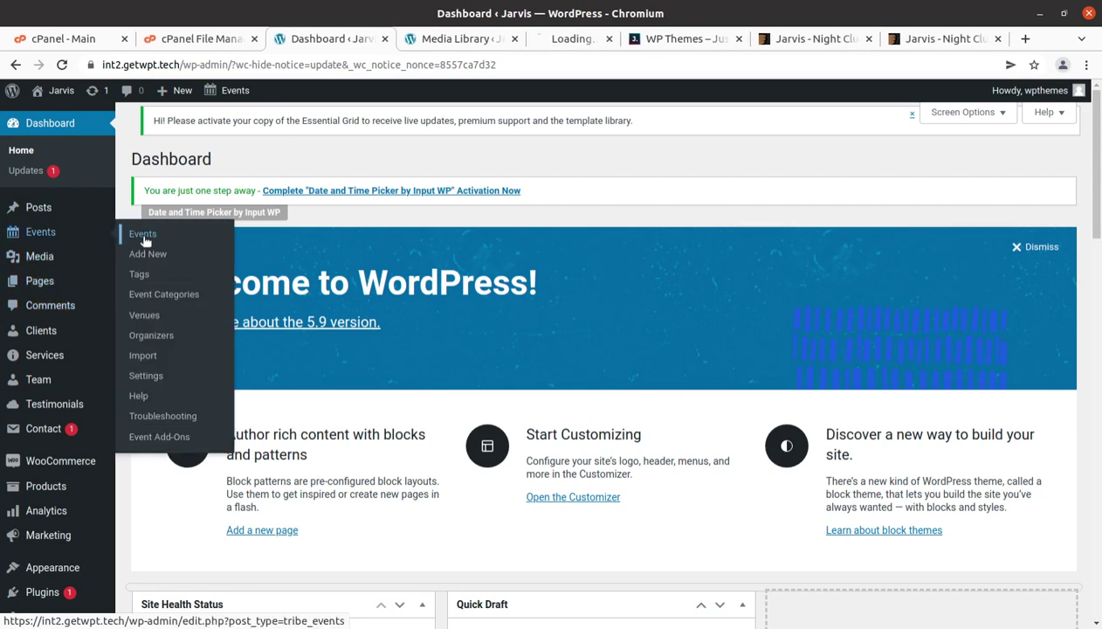
click(426, 39)
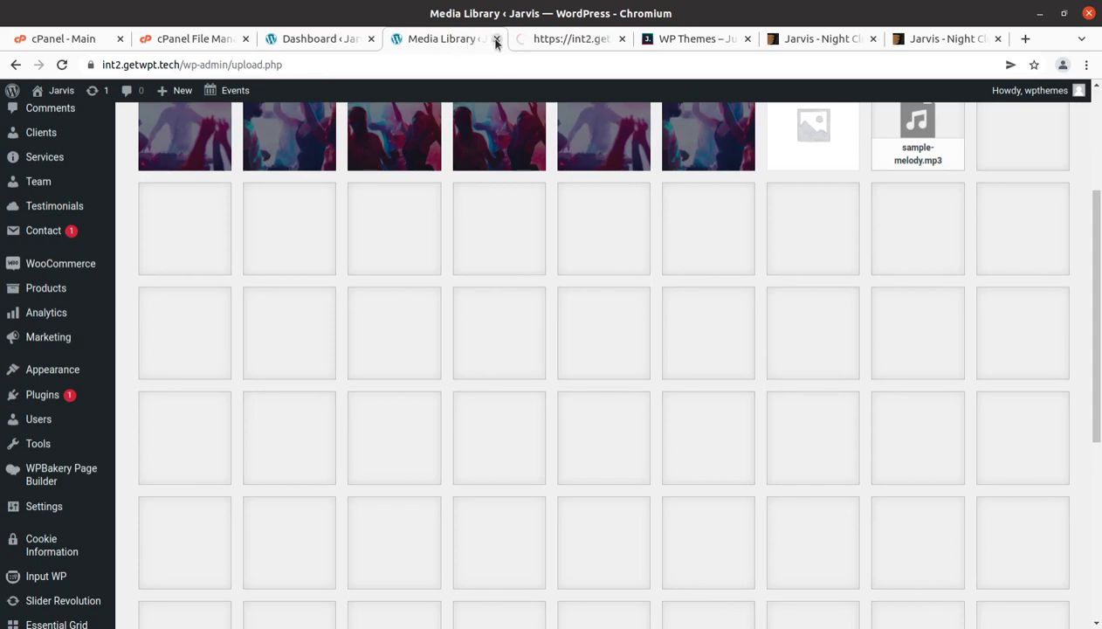
click(496, 38)
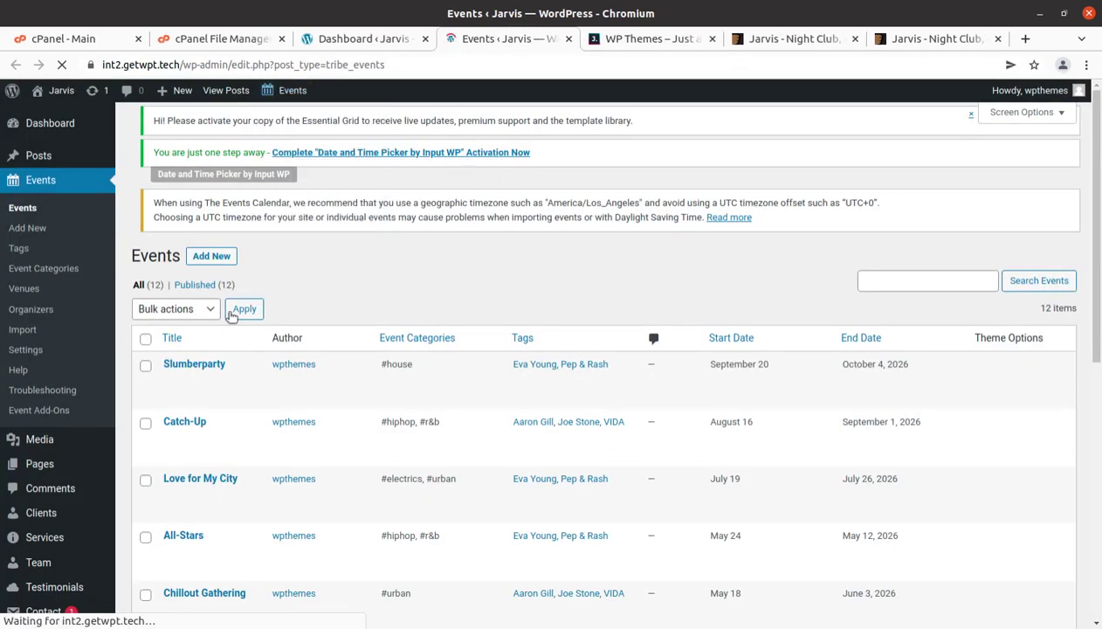
scroll(258, 362, down, 3)
scroll(285, 394, down, 3)
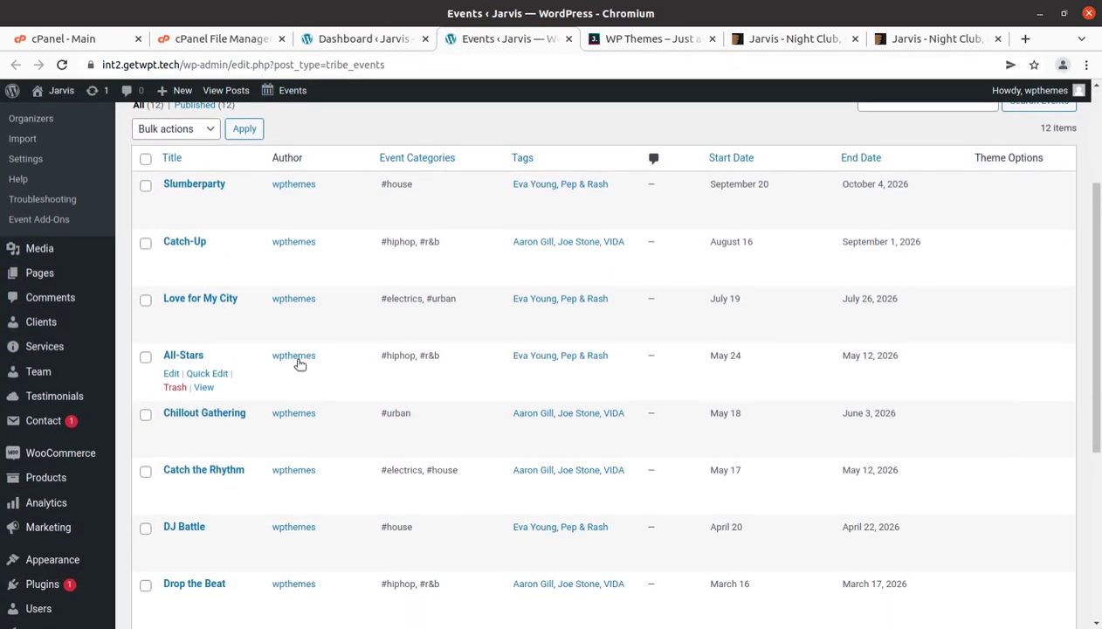
scroll(277, 384, up, 3)
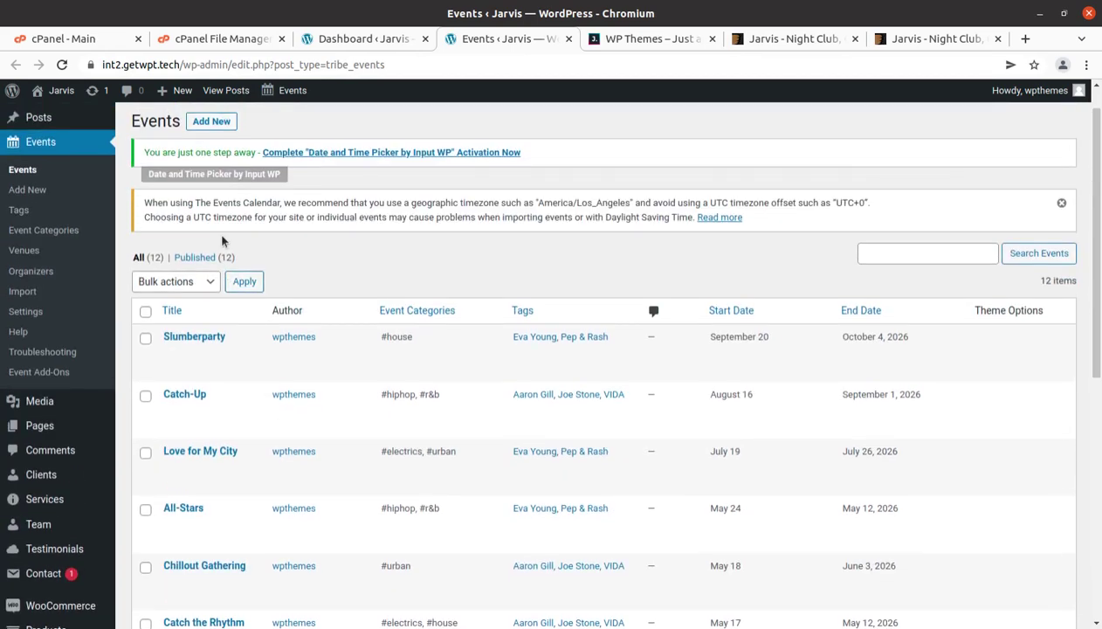
Open the Slumberparty event for editing and examine the column shortcodes in its content
click(174, 358)
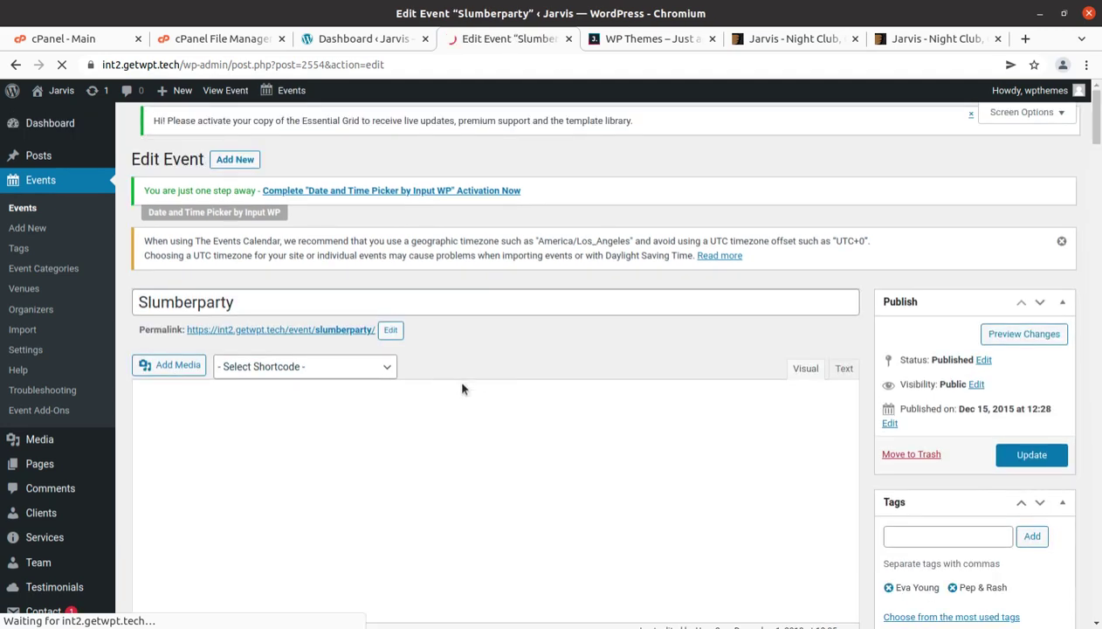
scroll(344, 365, down, 3)
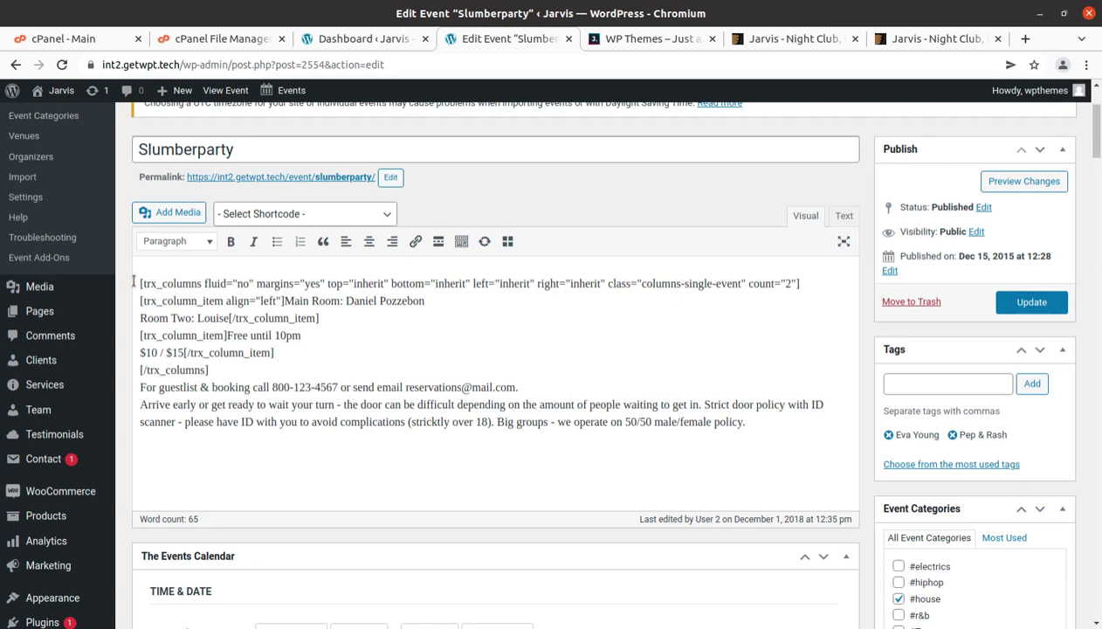
drag(136, 281, 332, 352)
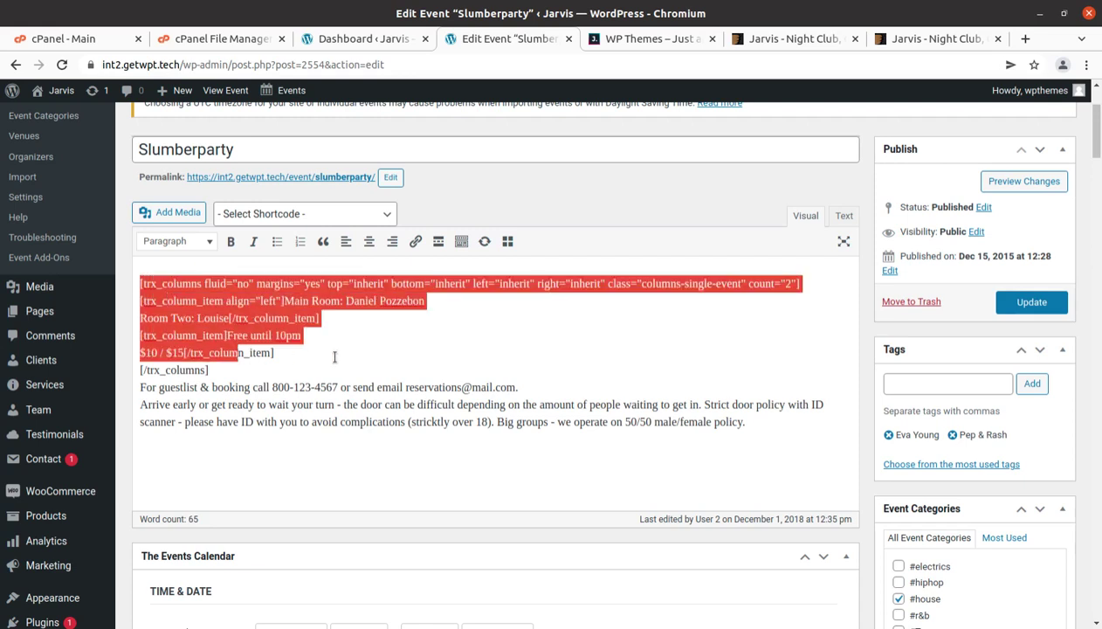
click(391, 363)
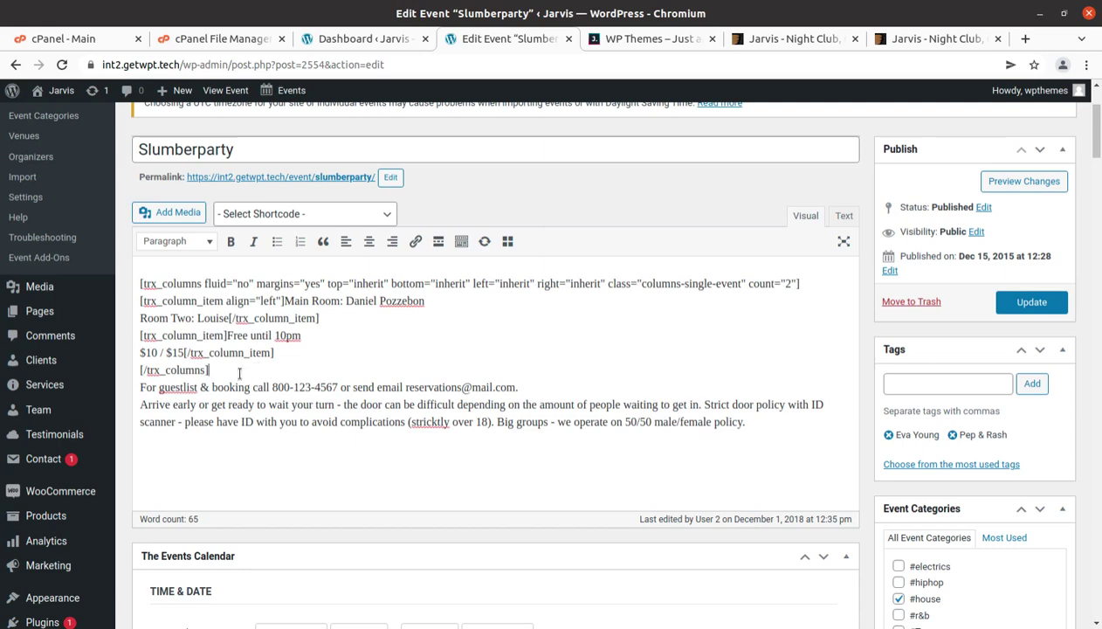
scroll(240, 373, down, 3)
mouse_move(50, 594)
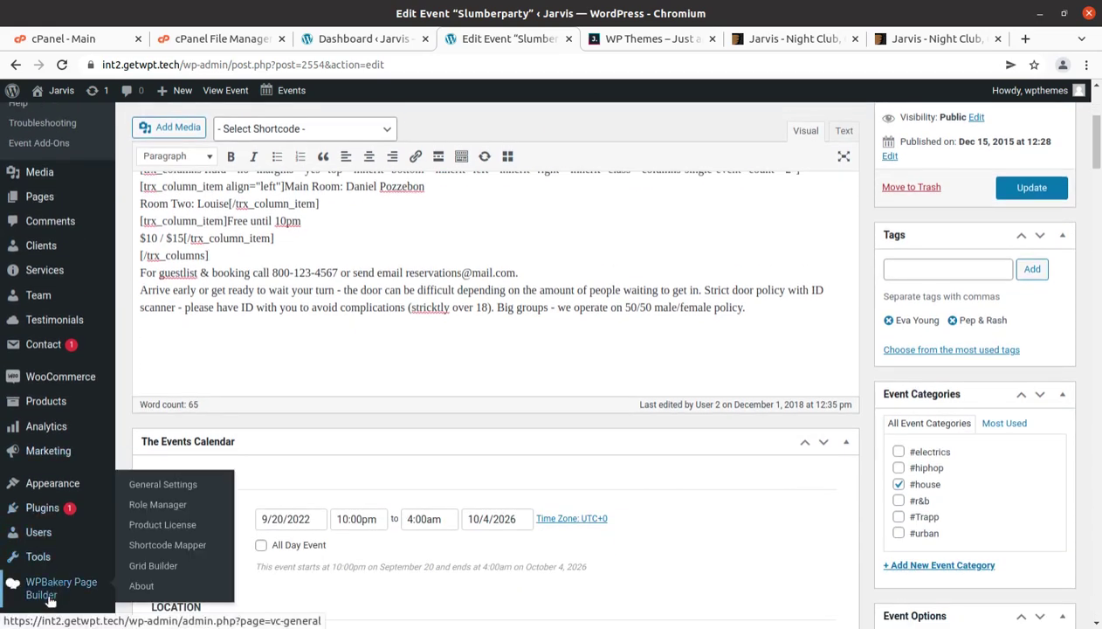
scroll(239, 433, up, 3)
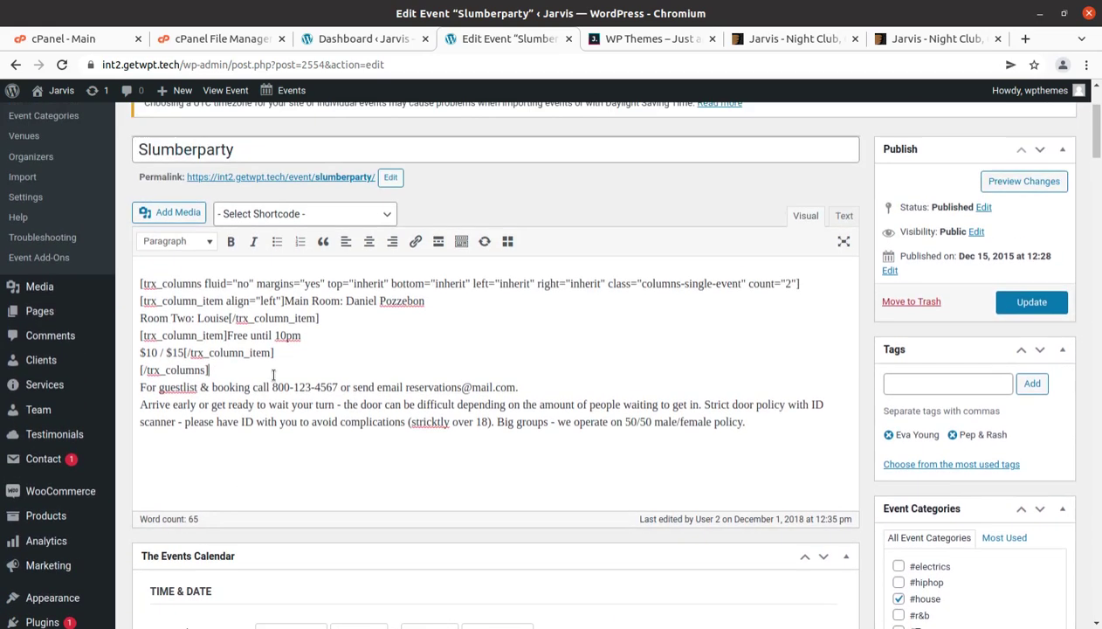
drag(255, 373, 136, 274)
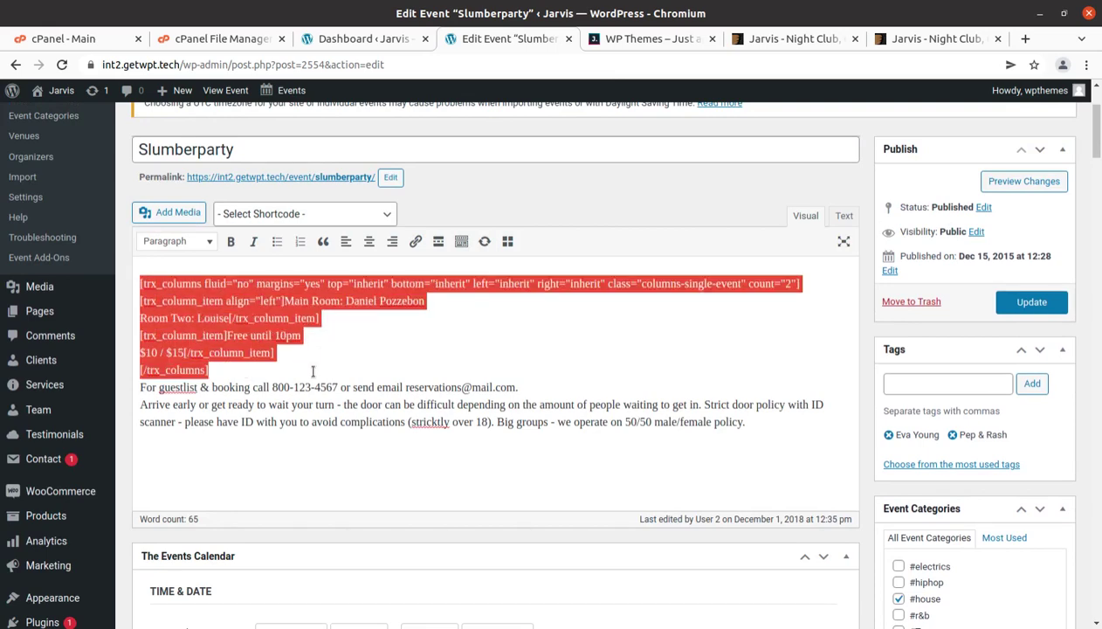
Open the WPBakery Page Builder Role Manager in a separate tab, keeping the event editor open
scroll(310, 373, down, 2)
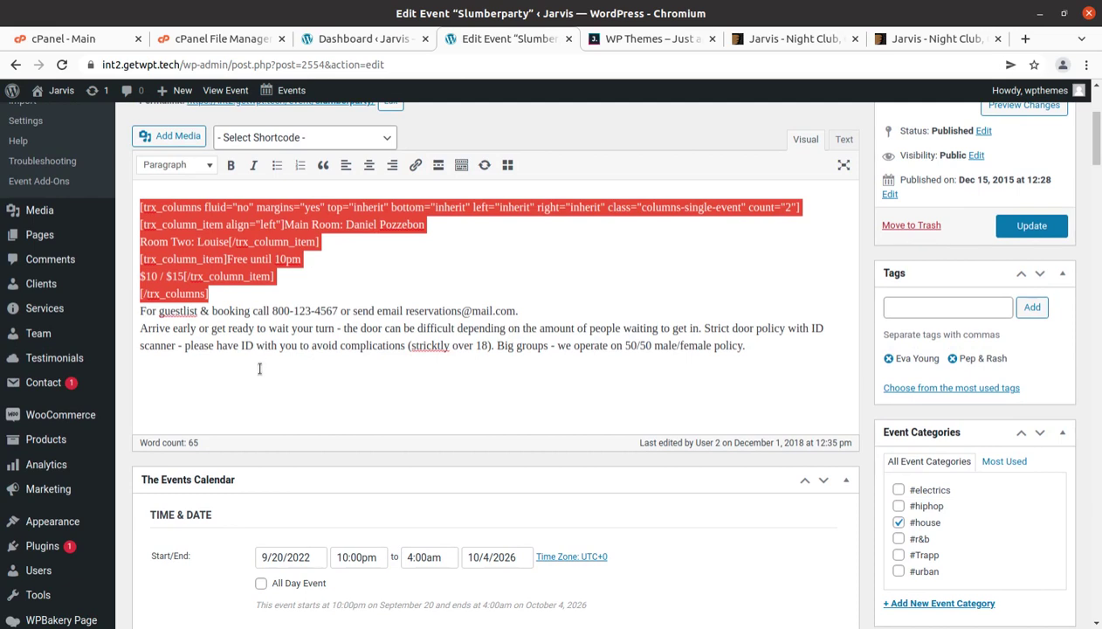
scroll(144, 350, down, 4)
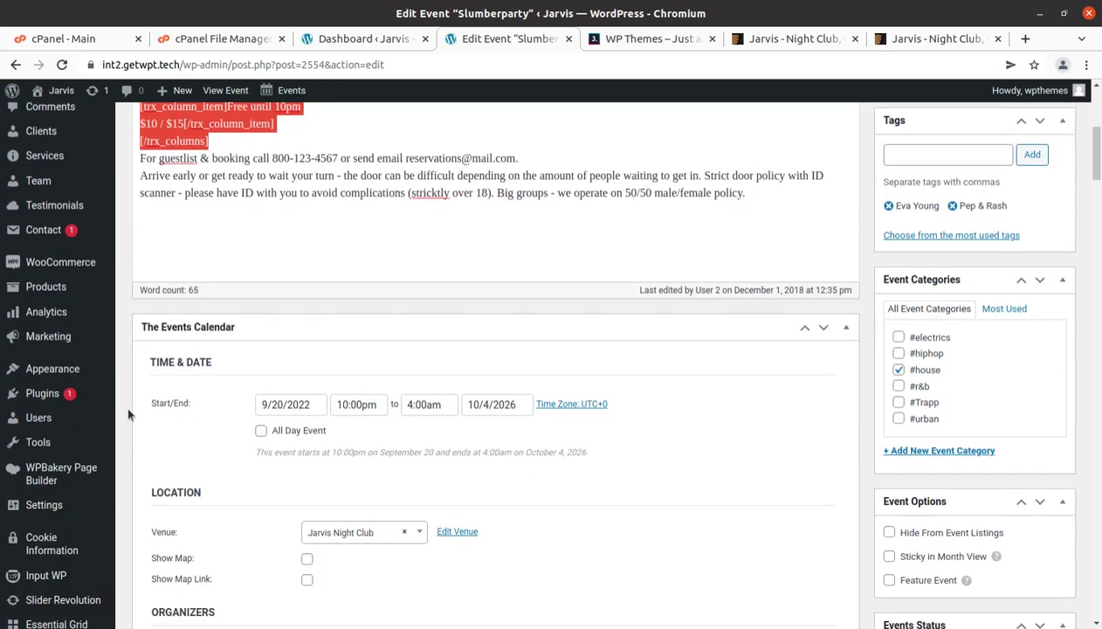
mouse_move(87, 472)
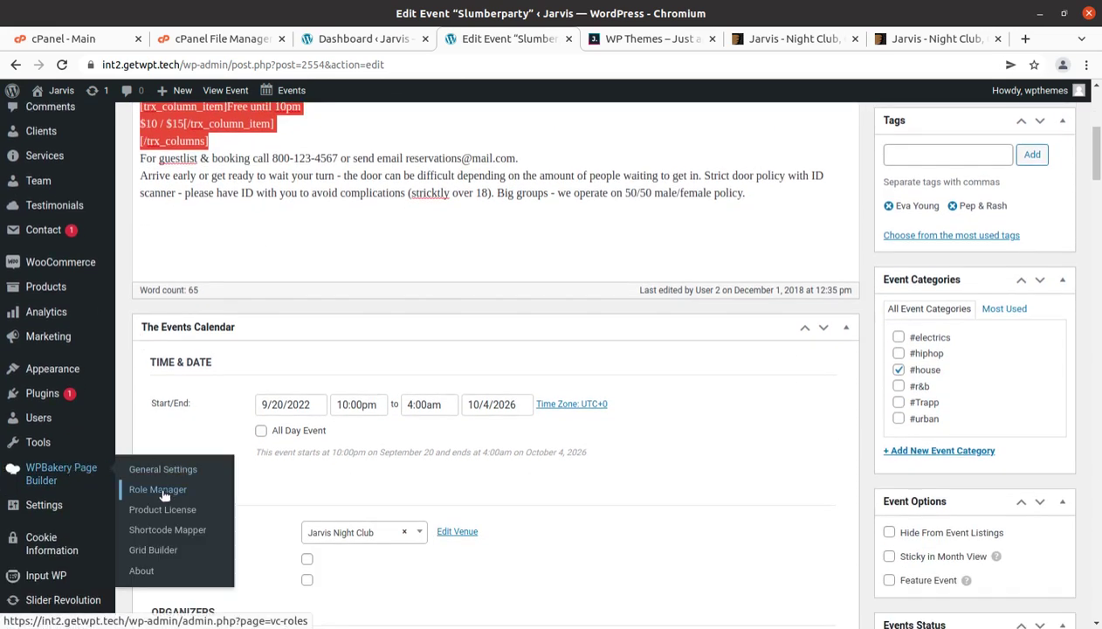
middle_click(164, 495)
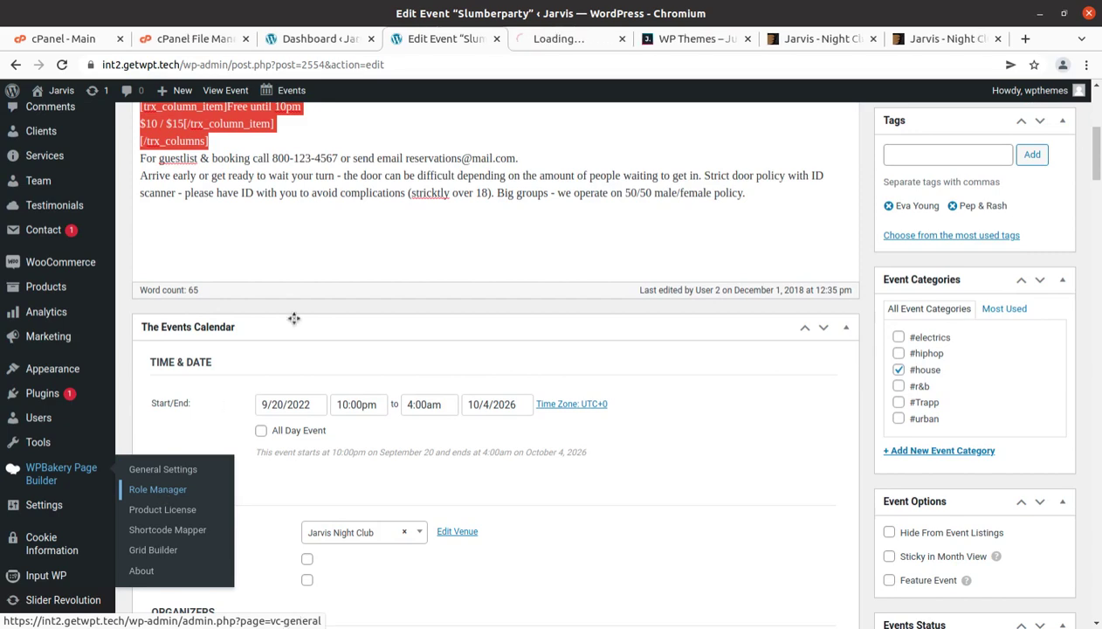
click(549, 50)
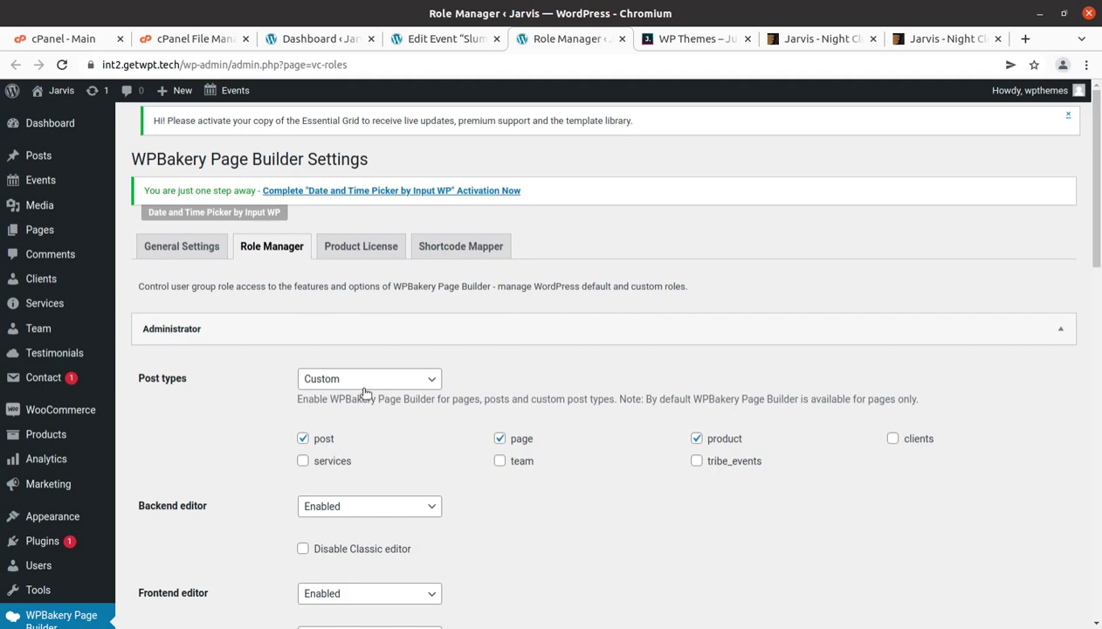
click(320, 38)
click(450, 40)
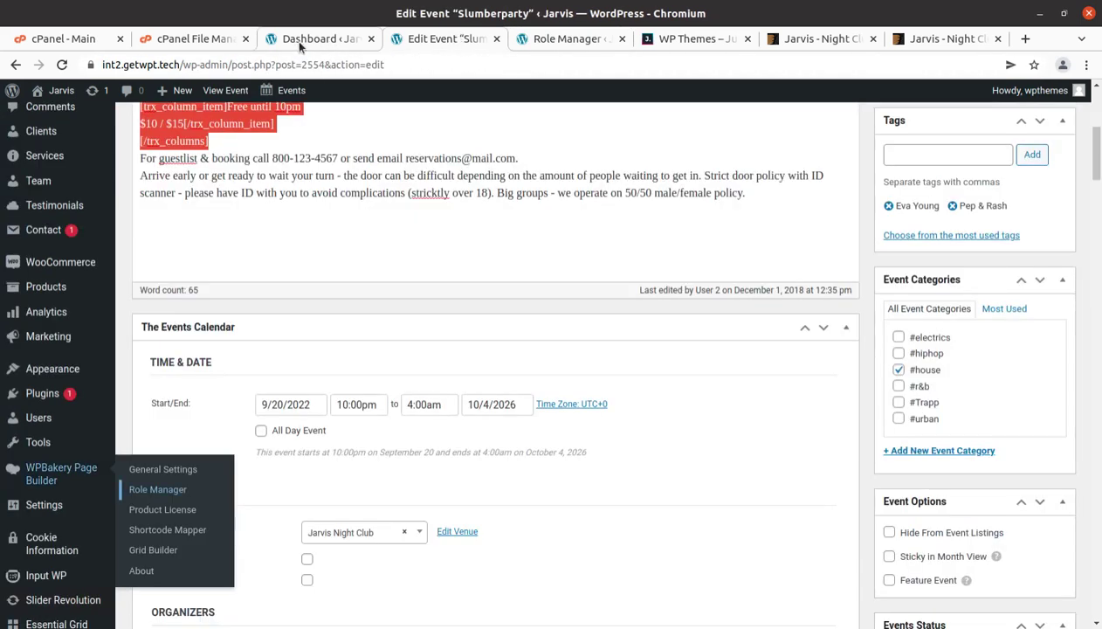
click(294, 40)
click(446, 40)
scroll(391, 306, up, 5)
mouse_move(300, 92)
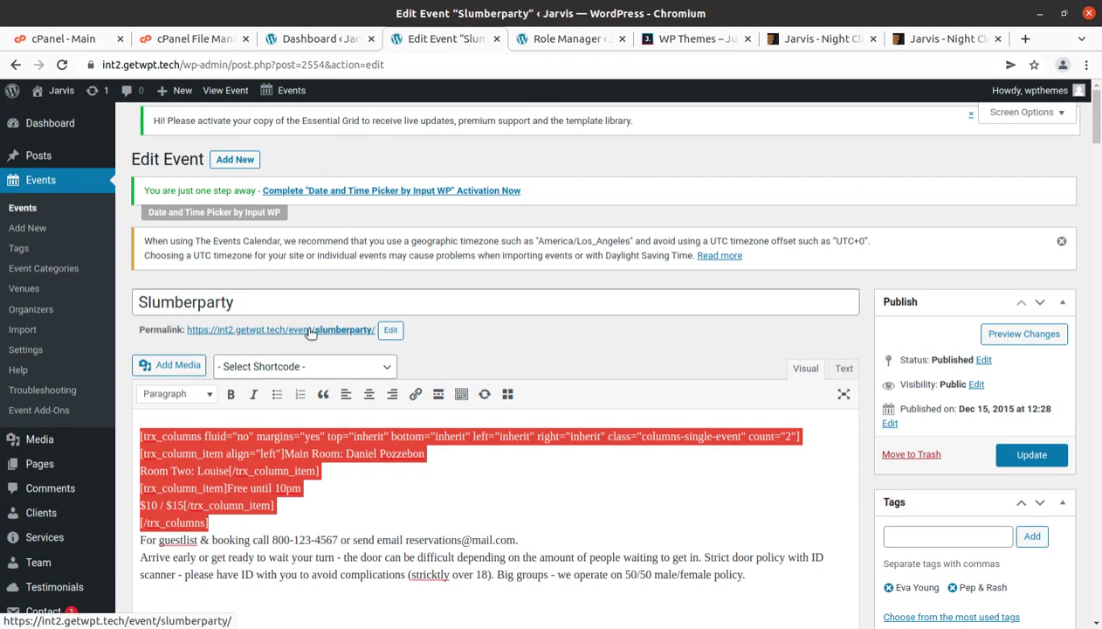
click(333, 40)
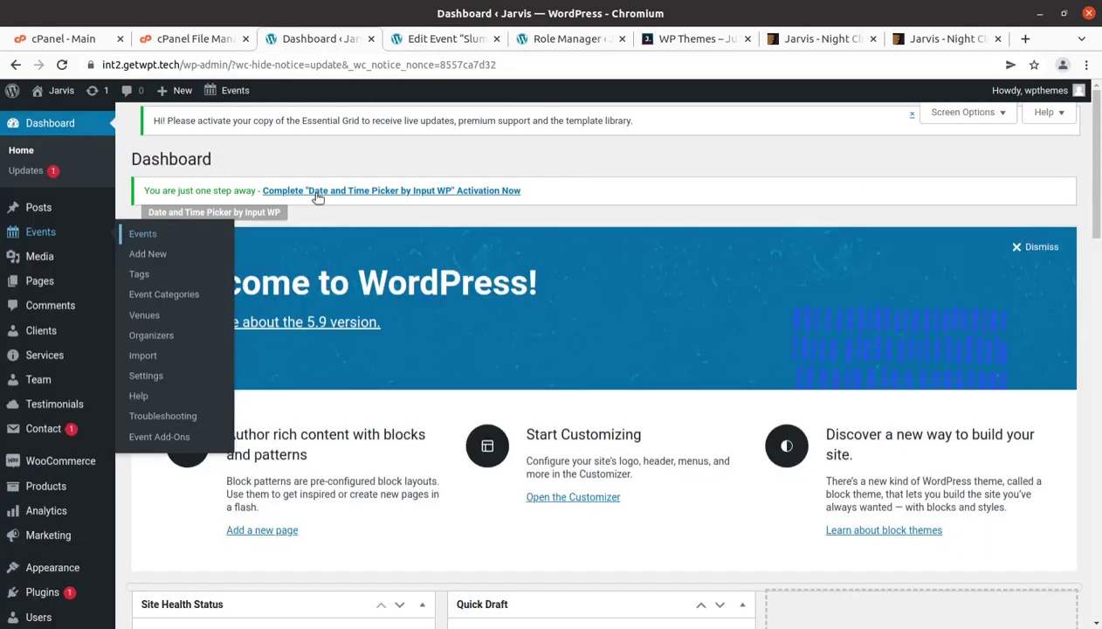
Enable WPBakery Page Builder for the services, team, tribe_events and clients post types in the Administrator role, and save the settings
click(548, 38)
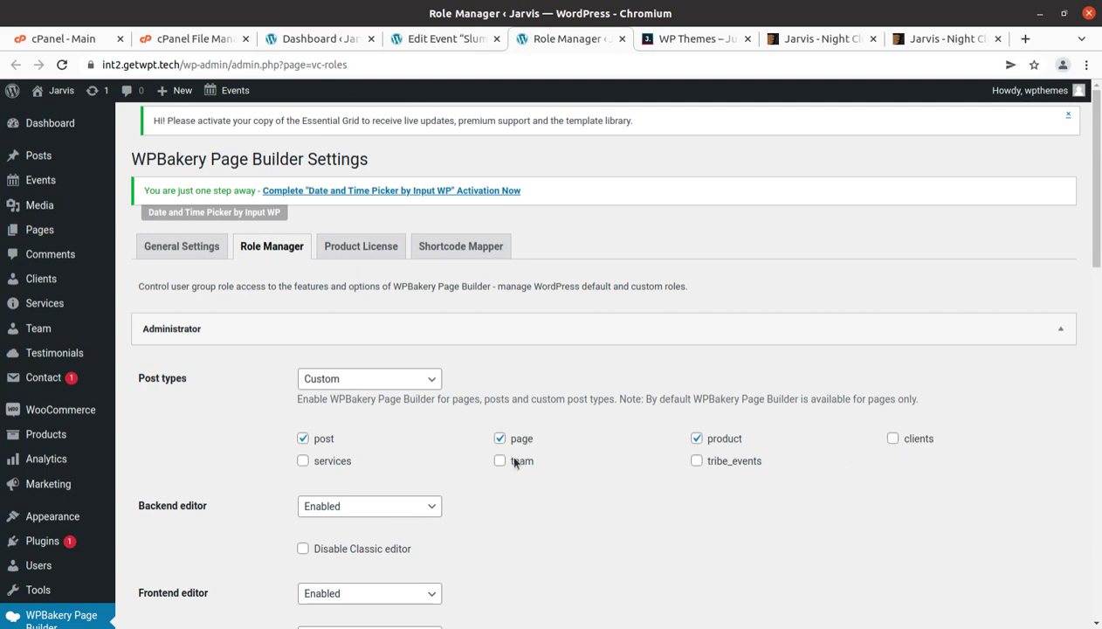
scroll(432, 430, down, 2)
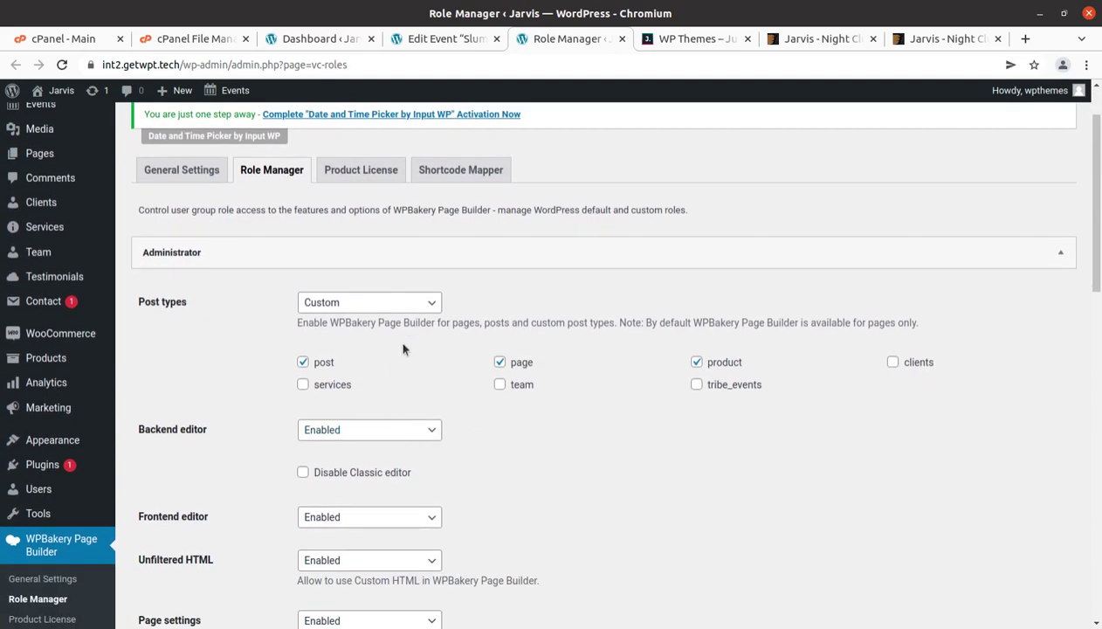
click(403, 306)
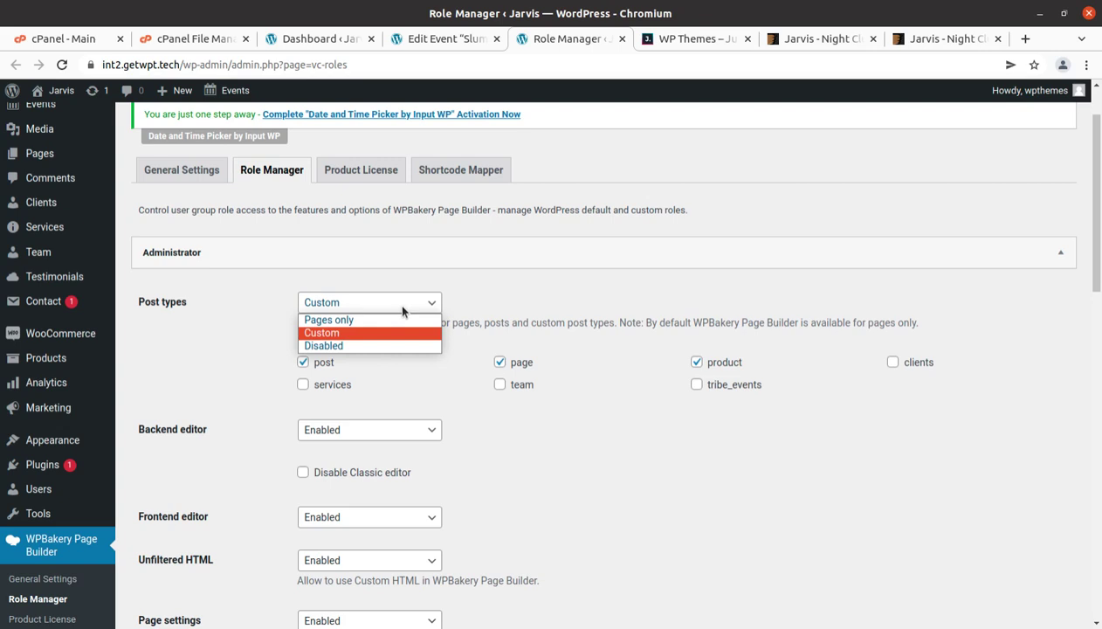
click(347, 334)
click(325, 386)
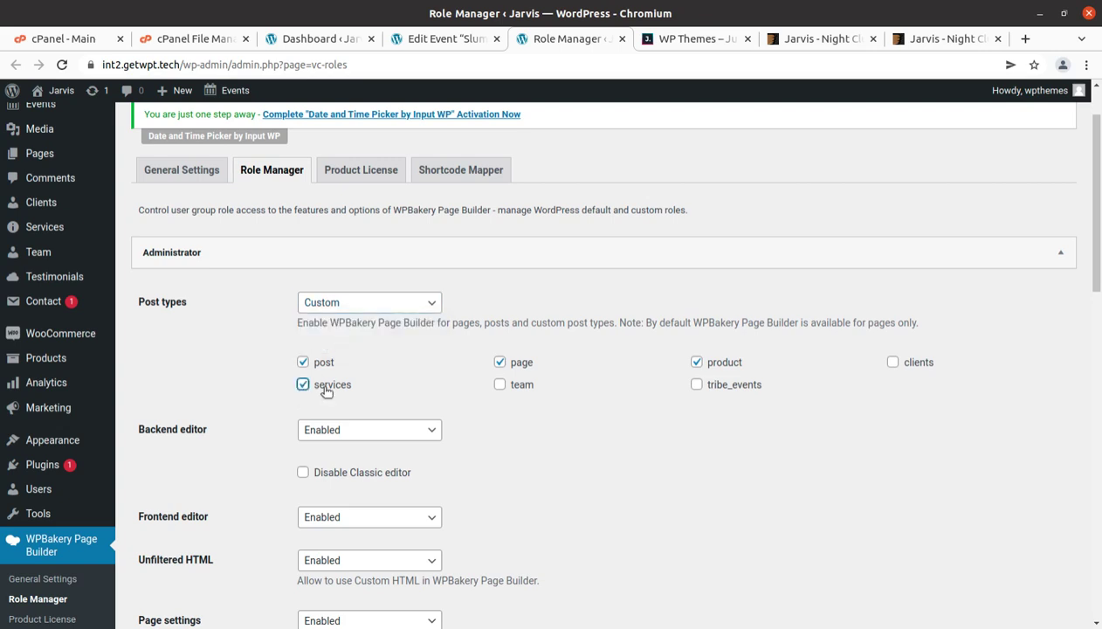
click(496, 387)
click(696, 386)
click(892, 365)
scroll(284, 400, down, 10)
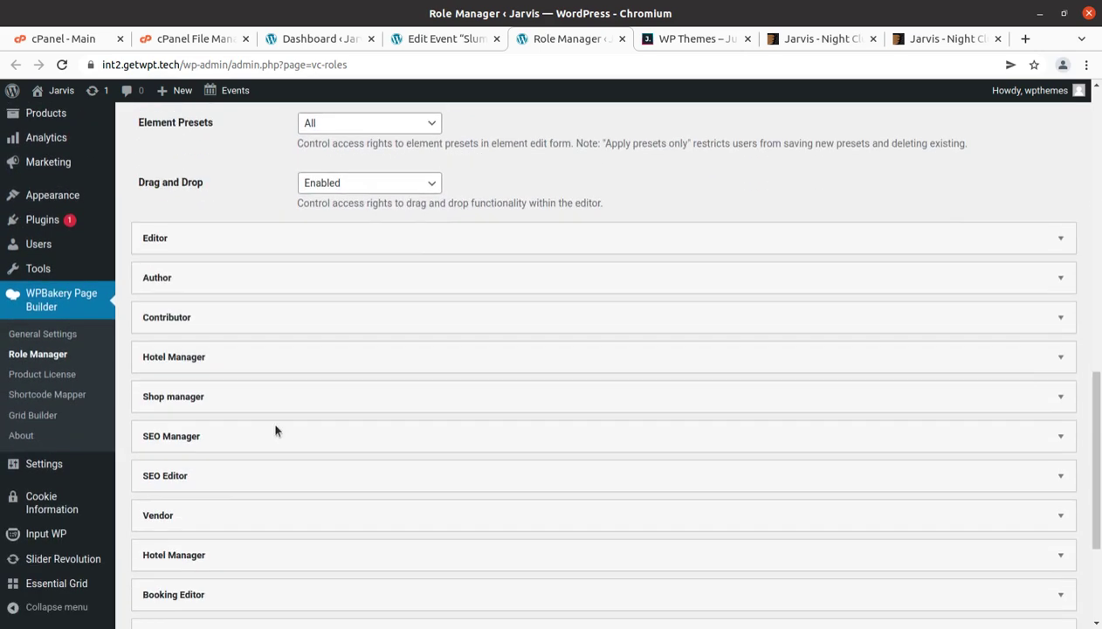
scroll(273, 441, down, 3)
click(187, 579)
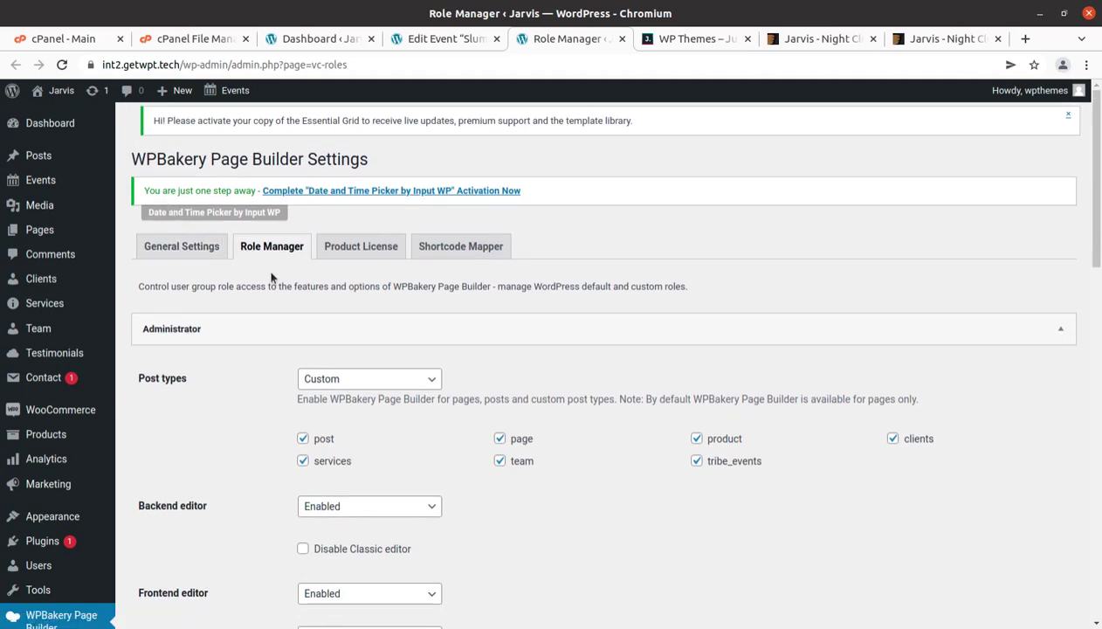
scroll(297, 286, down, 5)
Reload the Slumberparty event's edit page and switch its content to the WPBakery Backend Editor
click(412, 41)
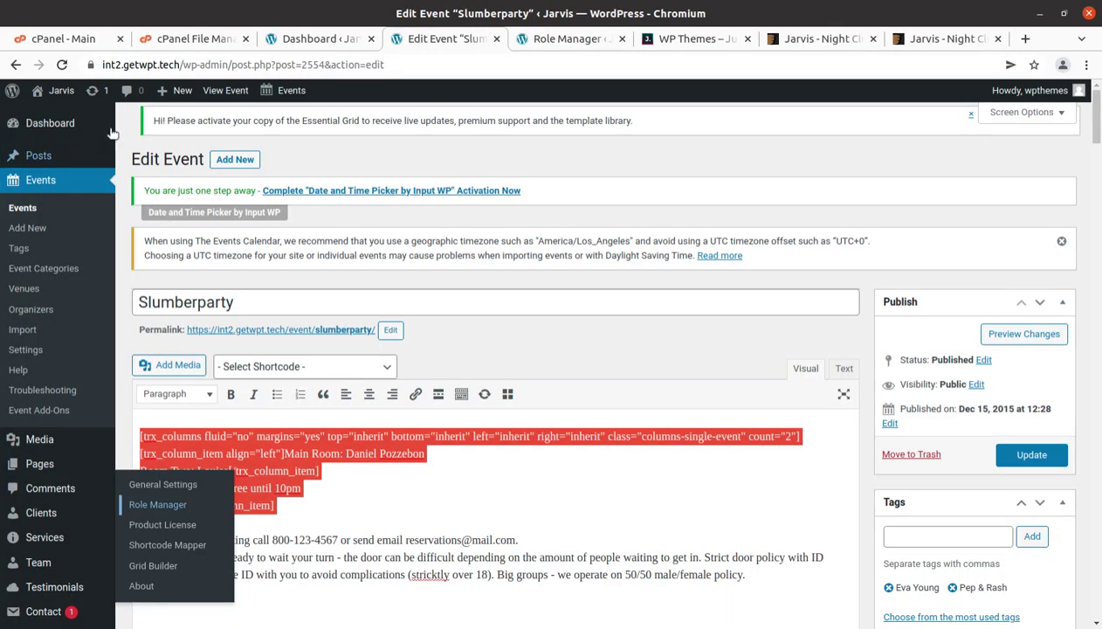
click(62, 65)
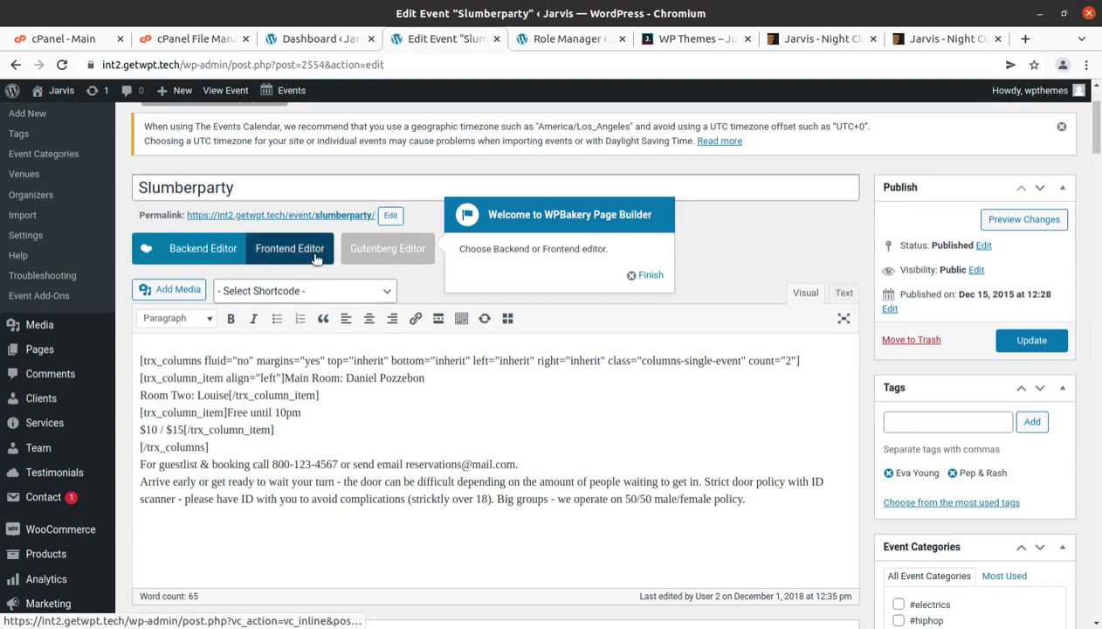
click(206, 252)
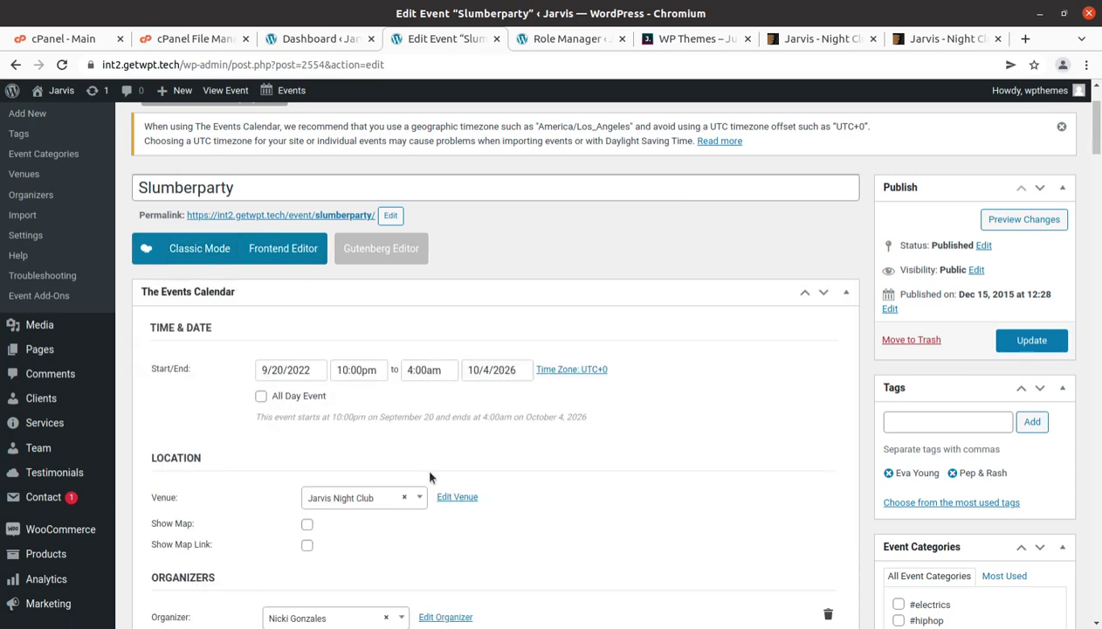
Examine the Slumberparty event's settings and the column elements in its WPBakery Page Builder section
scroll(429, 477, down, 6)
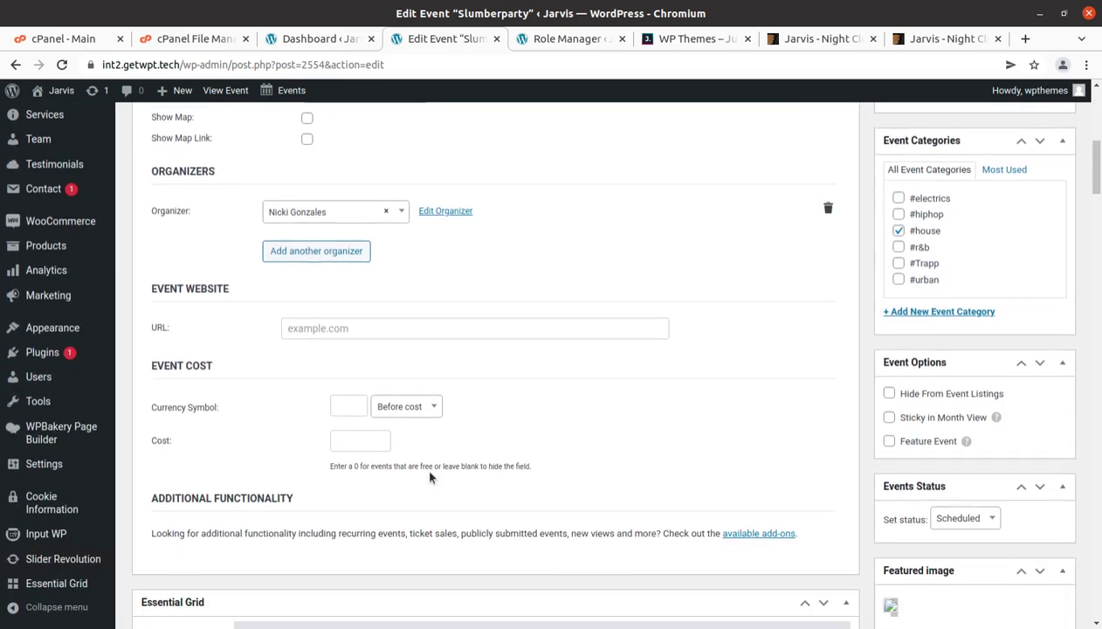
scroll(429, 477, down, 2)
scroll(423, 464, down, 2)
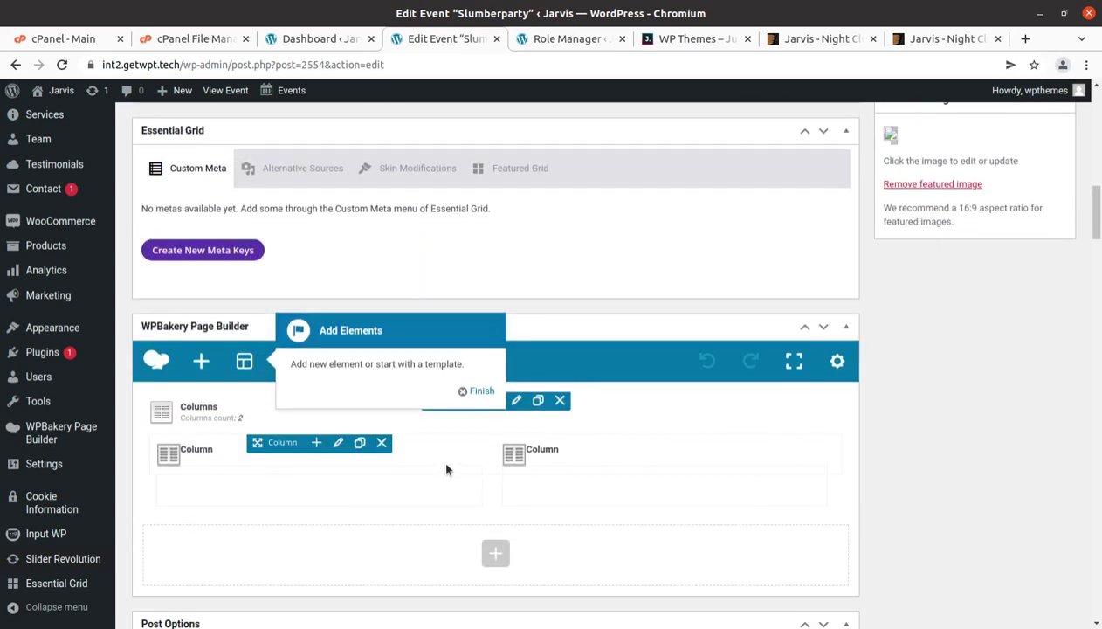
scroll(411, 470, down, 2)
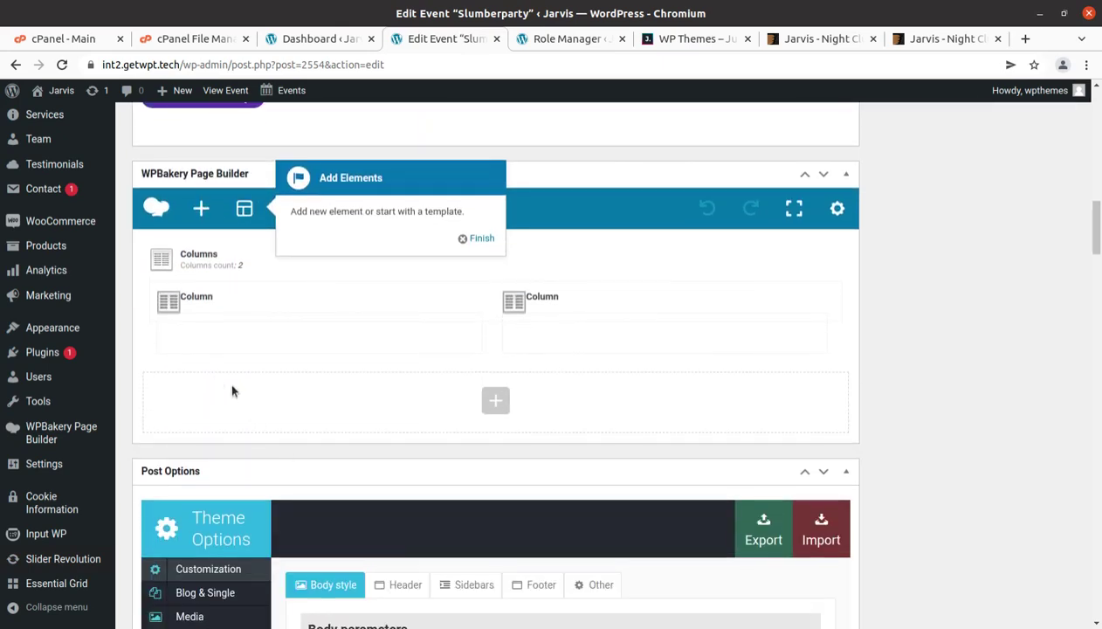
scroll(232, 391, up, 2)
scroll(232, 390, up, 3)
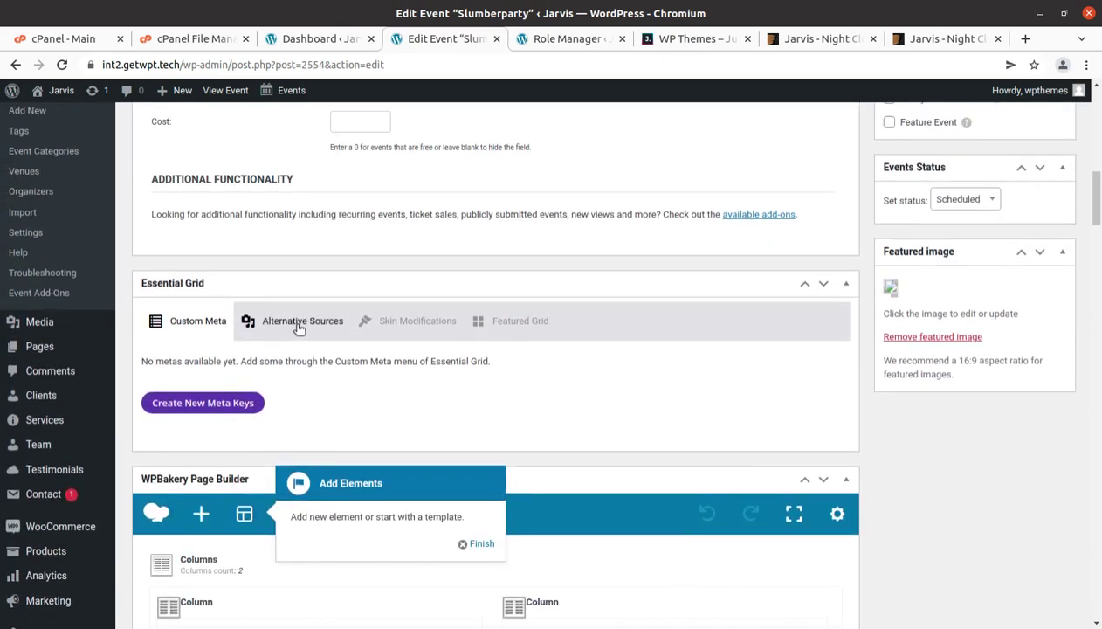
View the event's Essential Grid options for Alternative Sources, Skin Modifications and Featured Grid
click(300, 323)
click(410, 323)
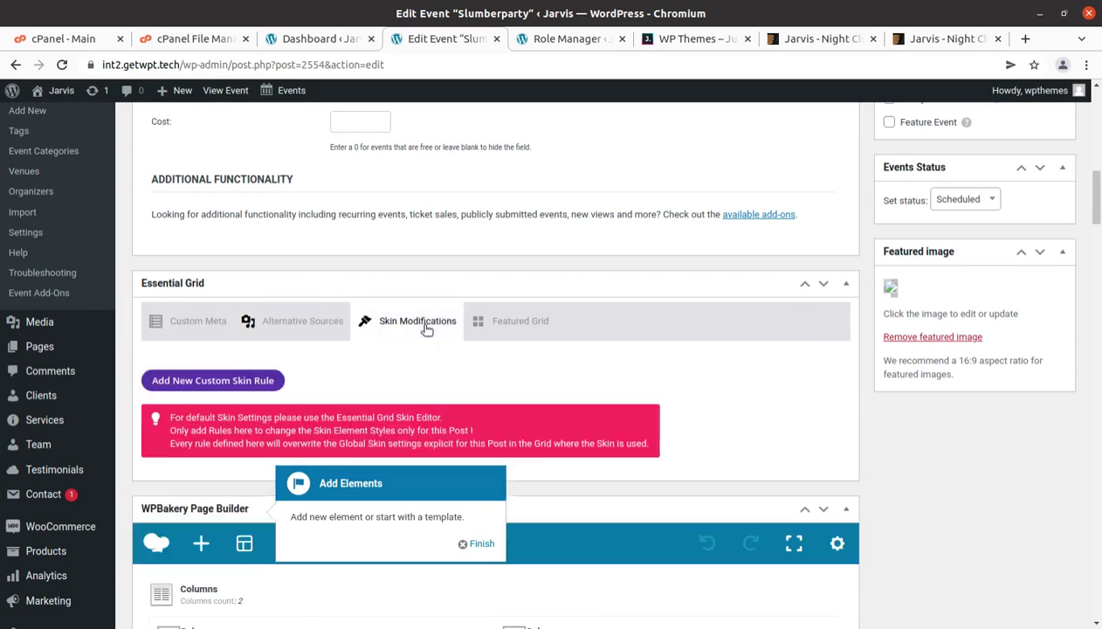
click(507, 325)
scroll(507, 328, up, 8)
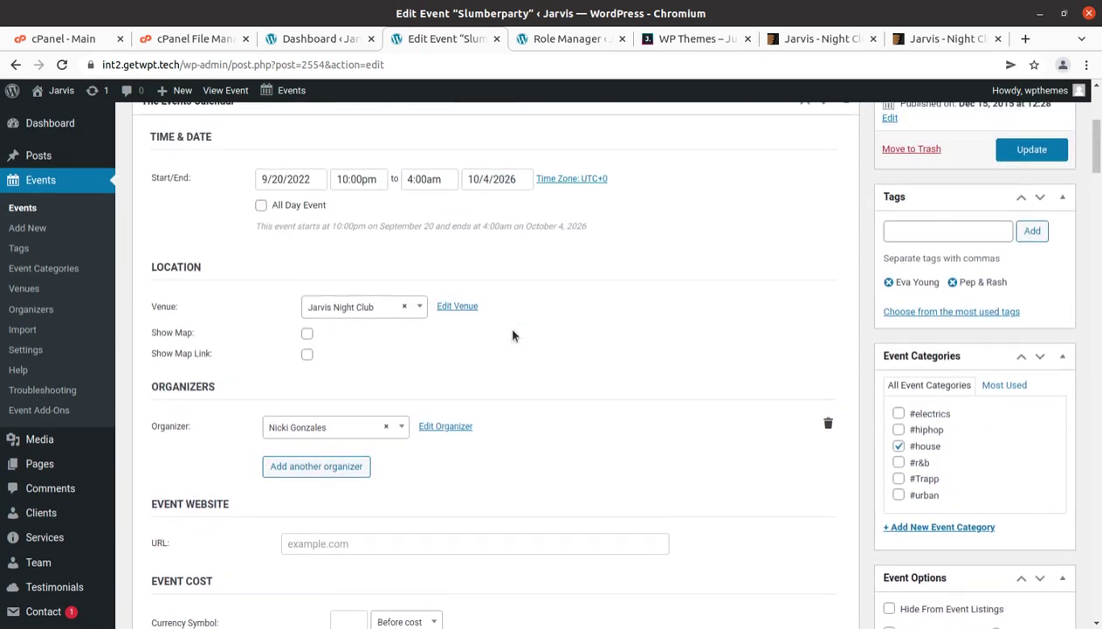
Switch the Slumberparty event to Classic Mode and open it in the WPBakery Frontend Editor
scroll(513, 335, up, 2)
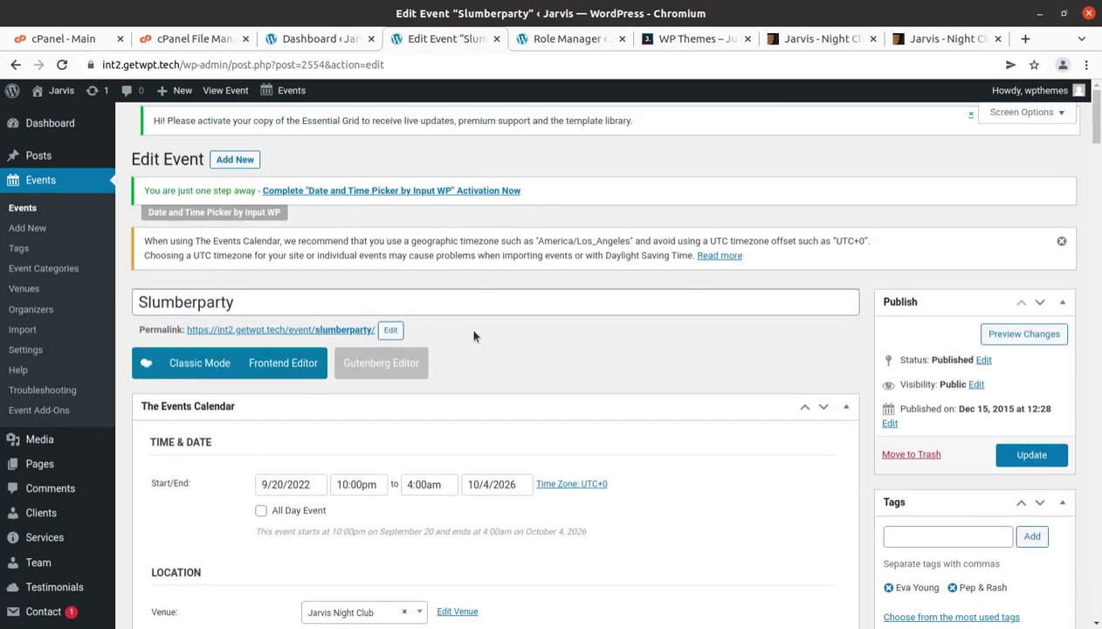
click(214, 367)
click(291, 370)
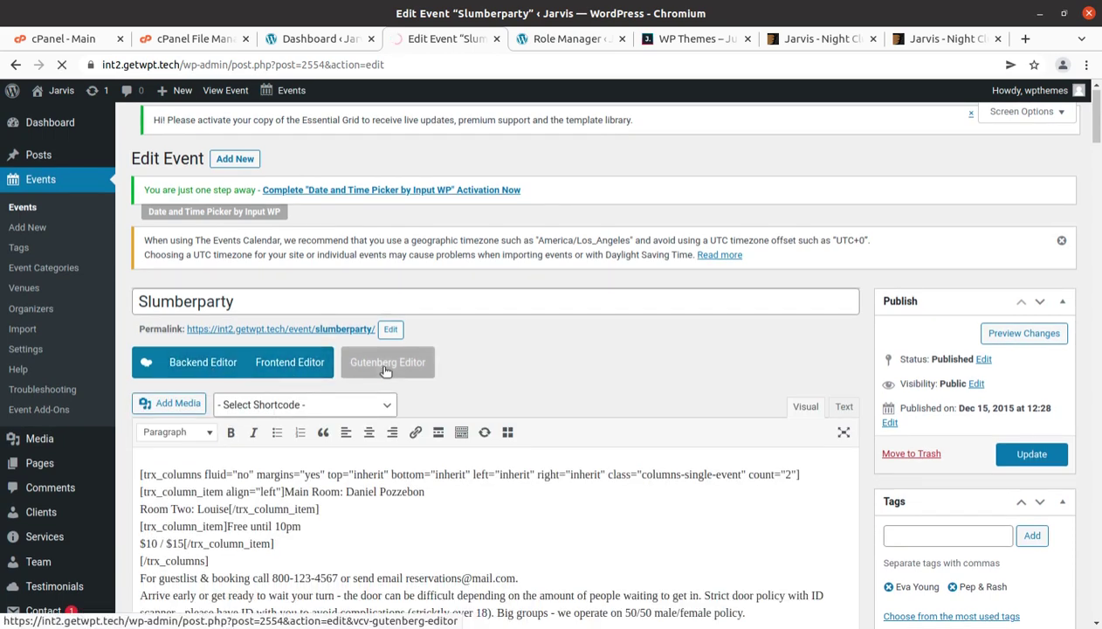
scroll(386, 371, down, 5)
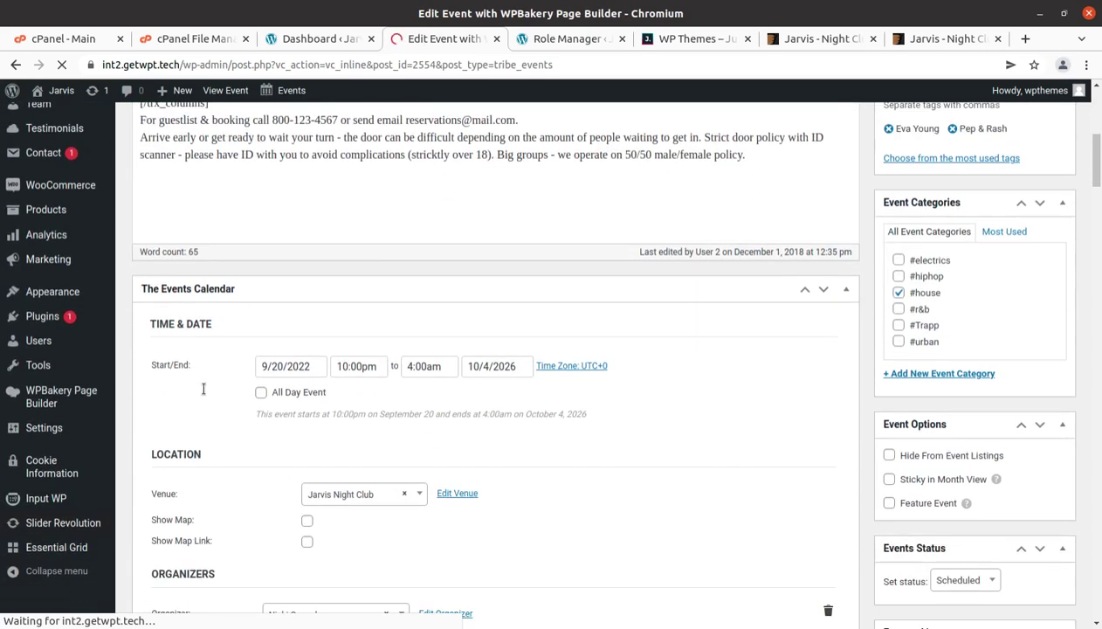
scroll(236, 395, down, 2)
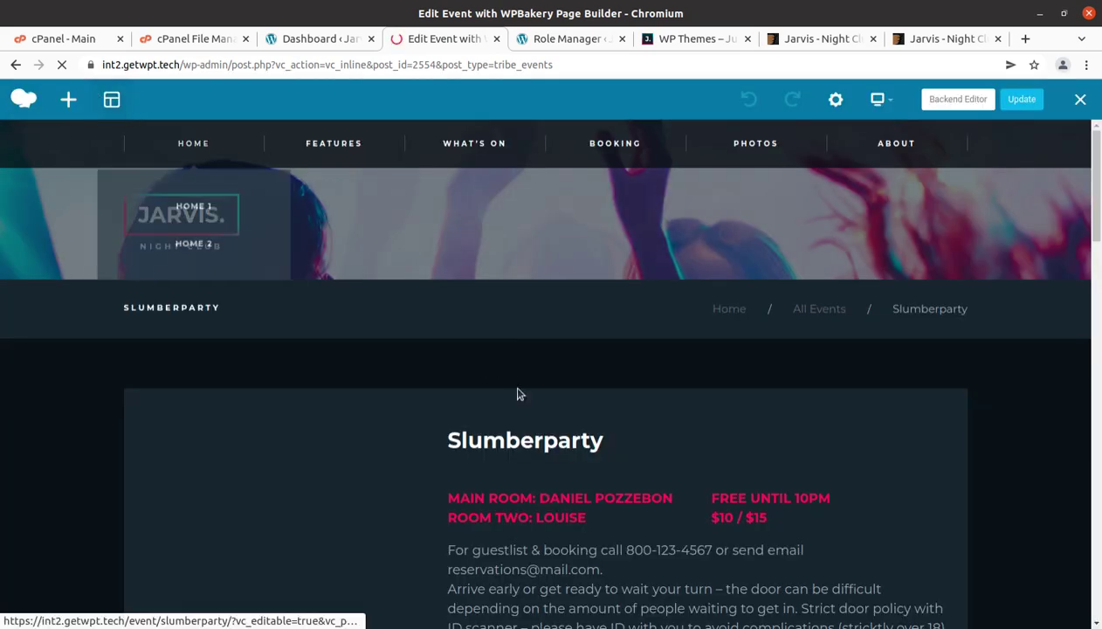
Examine the Slumberparty event page in the Frontend Editor, including its text block, booking button, venue and organizer details
scroll(489, 381, down, 2)
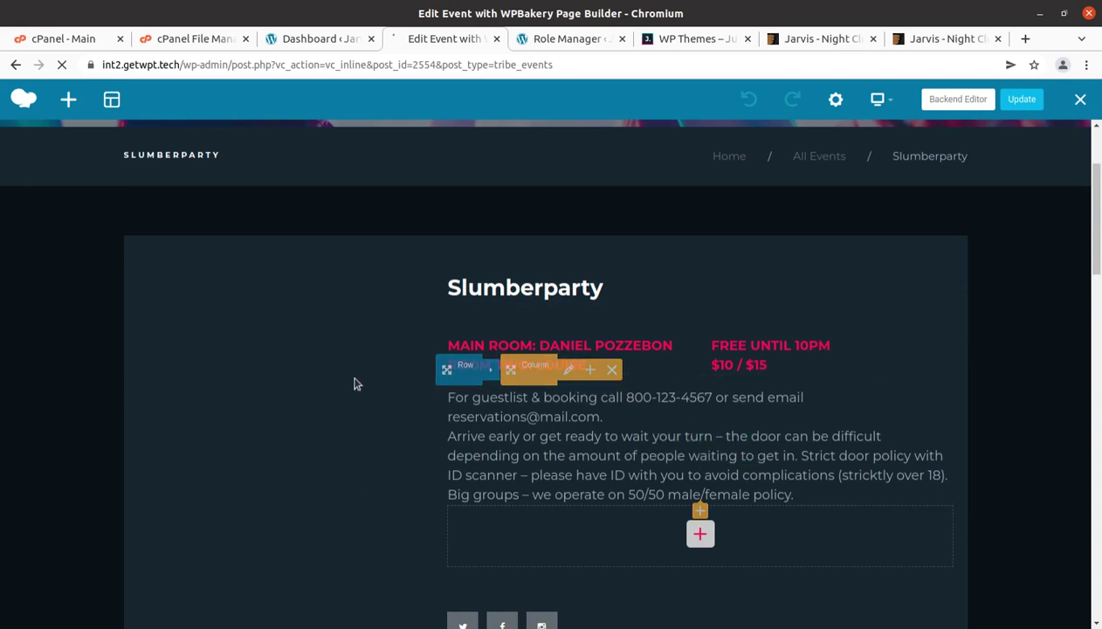
scroll(411, 344, down, 2)
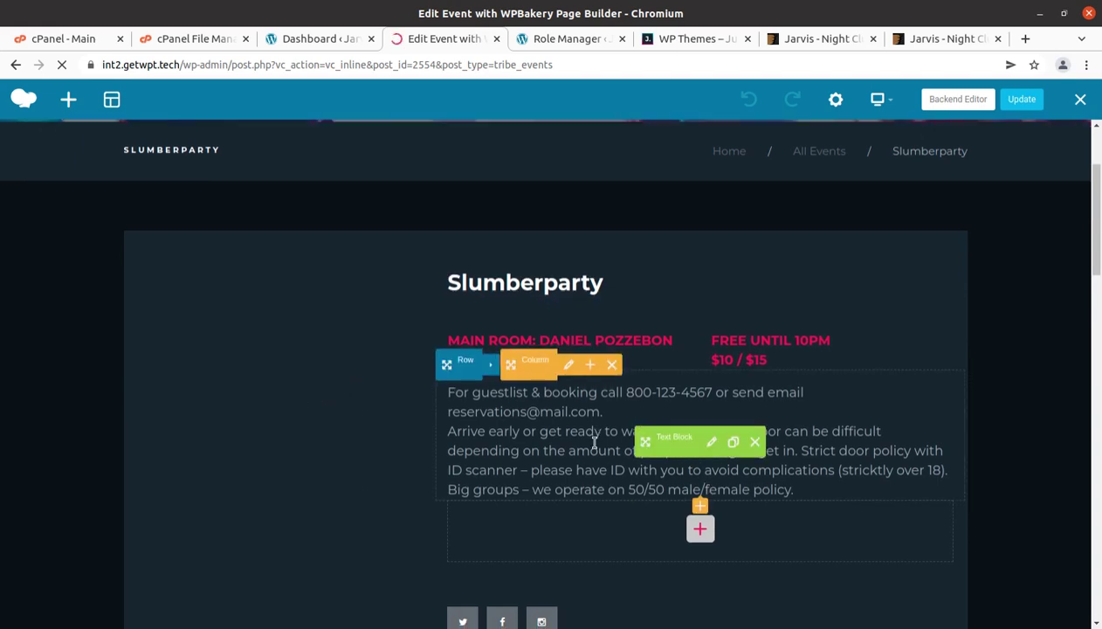
mouse_move(512, 266)
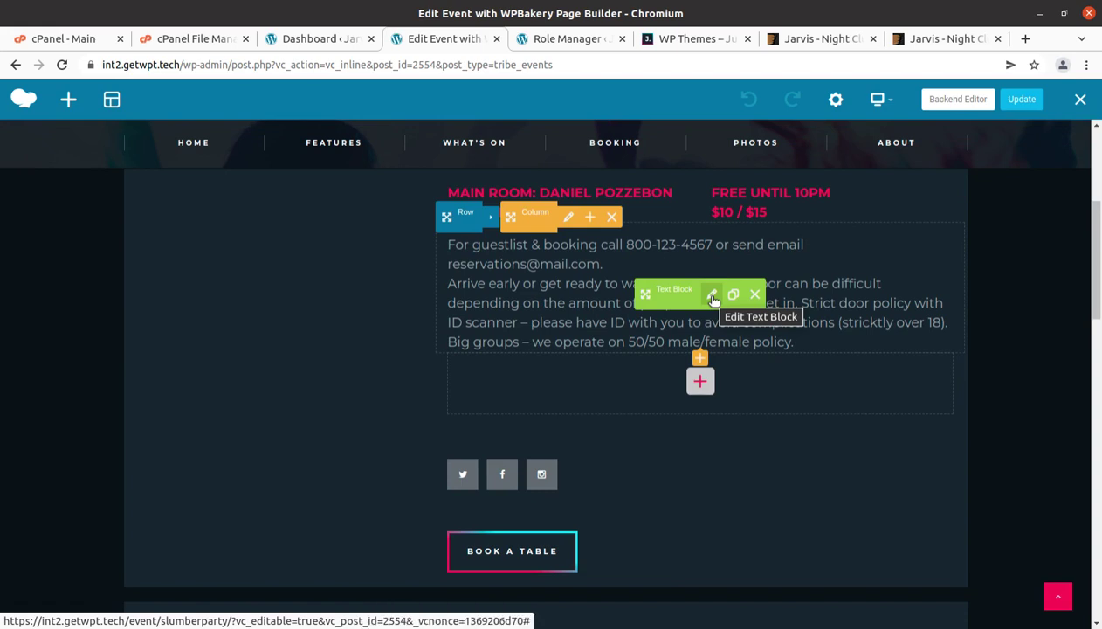
scroll(550, 419, down, 4)
scroll(410, 428, up, 6)
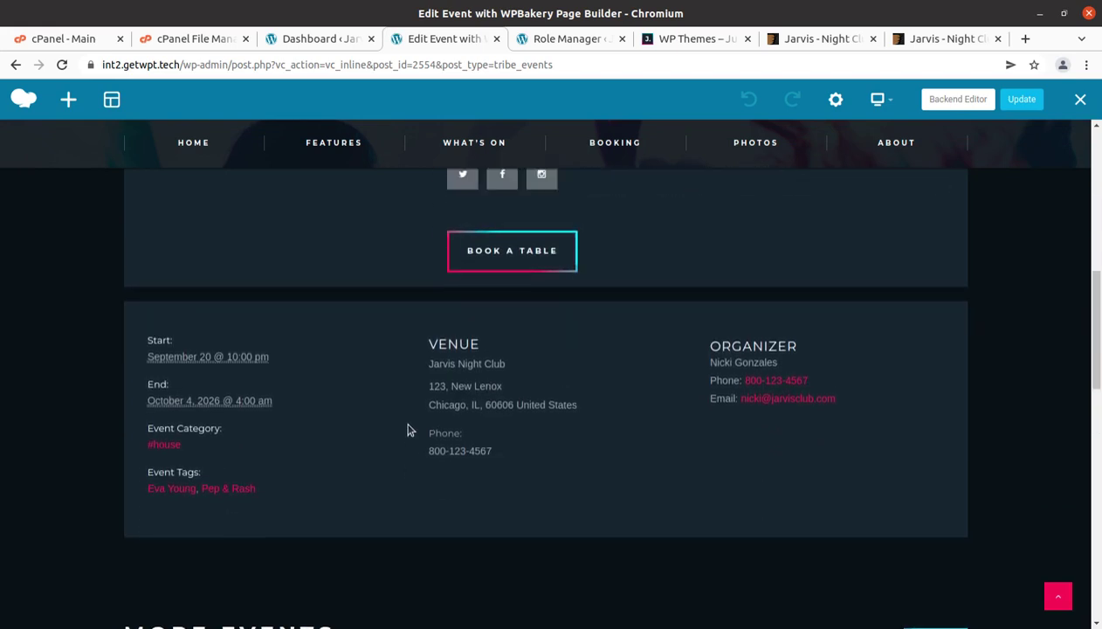
scroll(407, 429, up, 2)
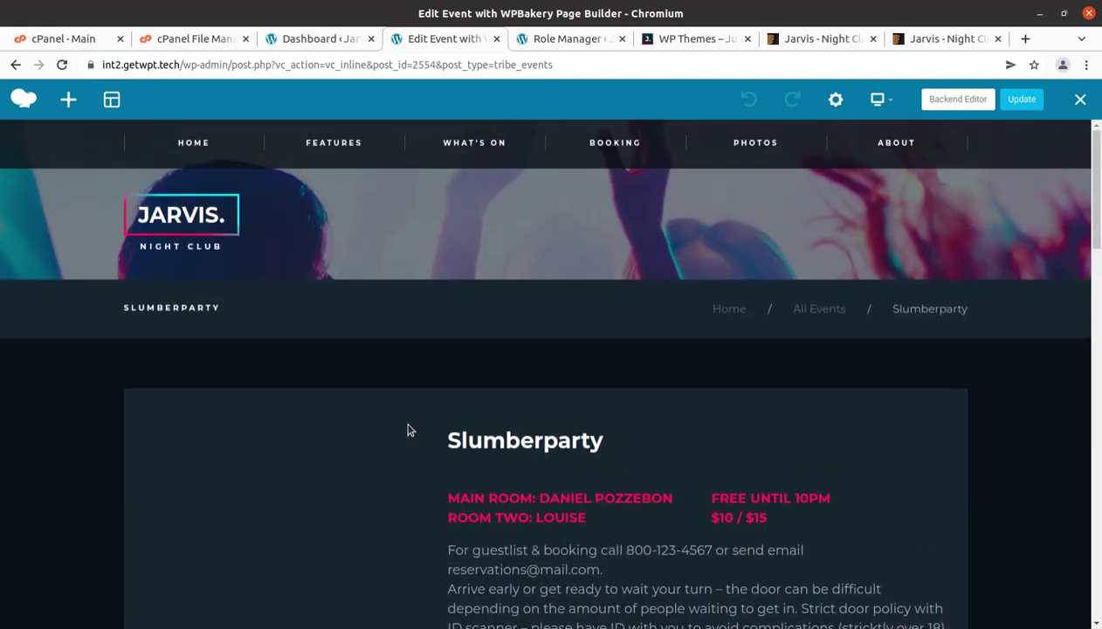
scroll(374, 467, down, 2)
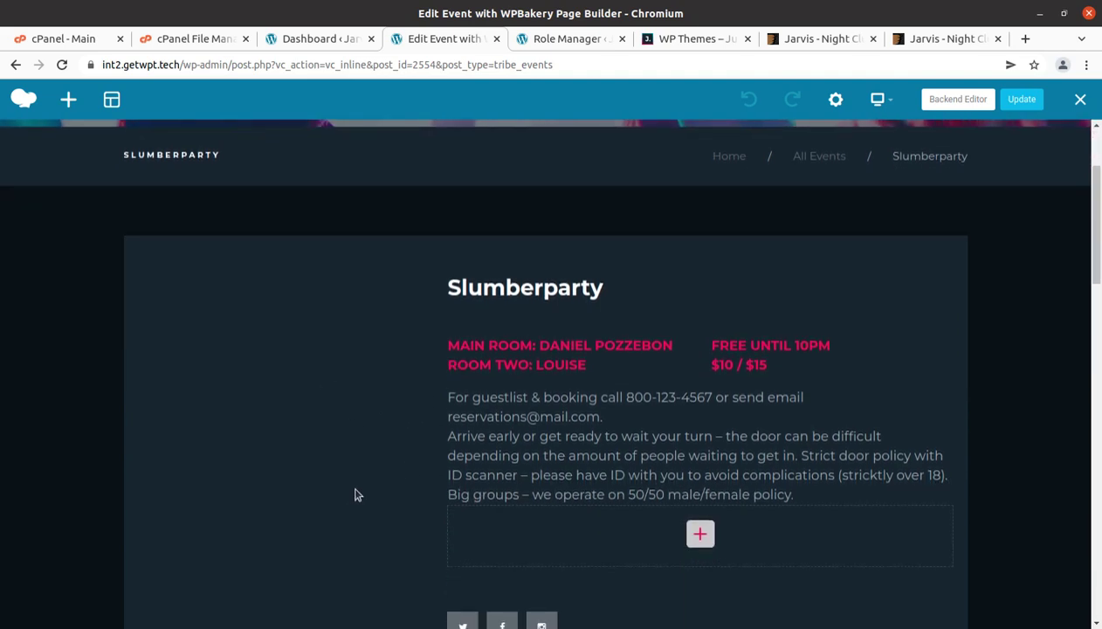
scroll(487, 393, up, 2)
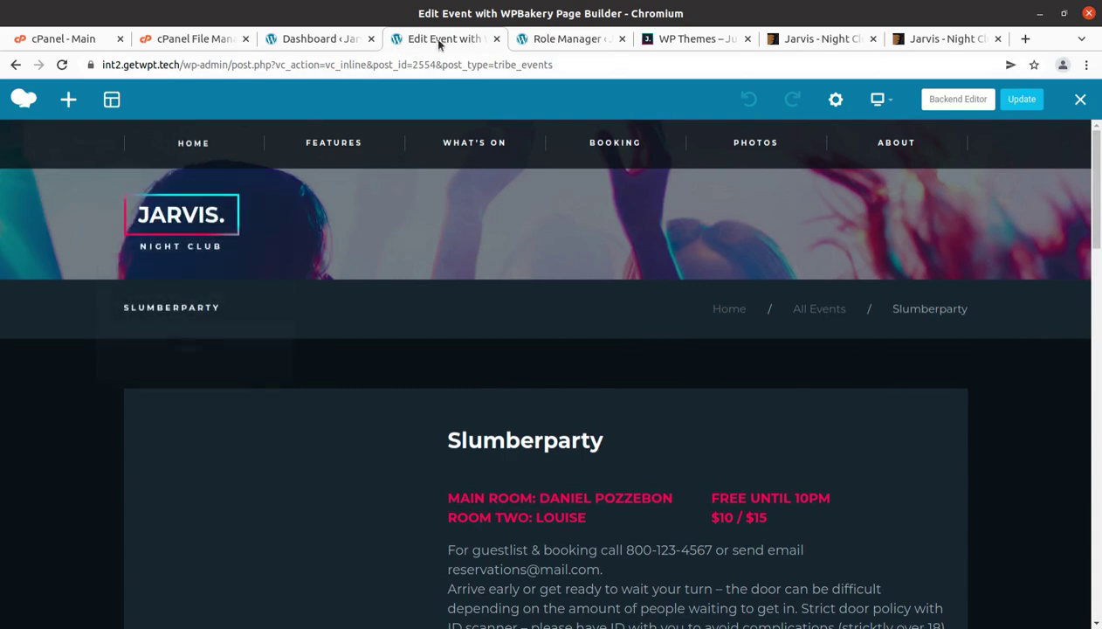
Close the Slumberparty editor, open the Events list from the Role Manager page, and look through all the events
click(496, 38)
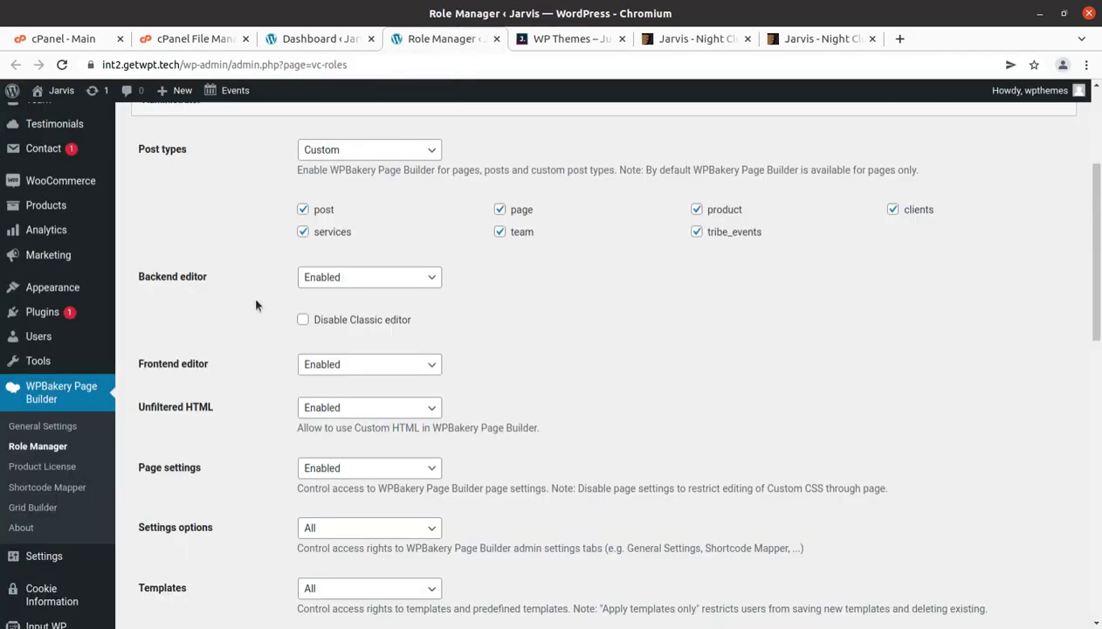
scroll(367, 343, up, 3)
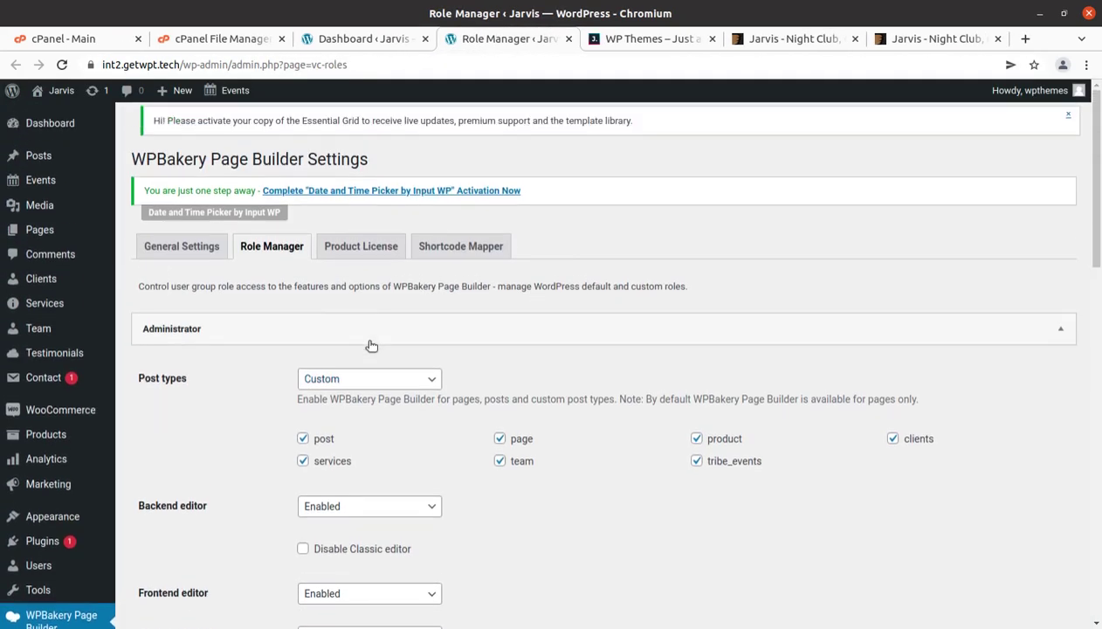
mouse_move(35, 234)
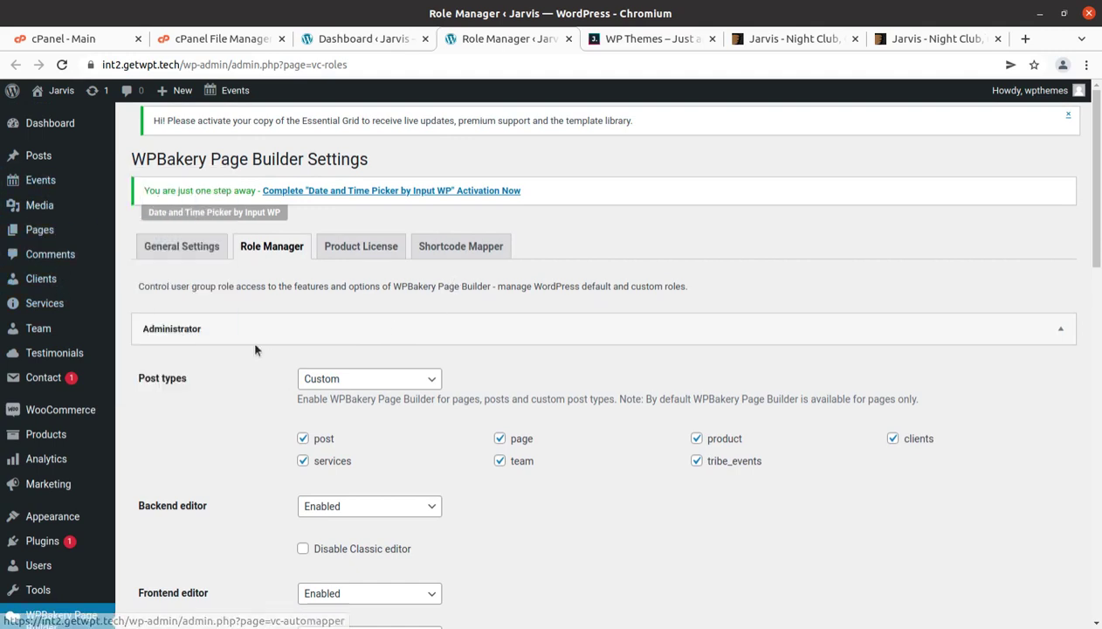
click(40, 181)
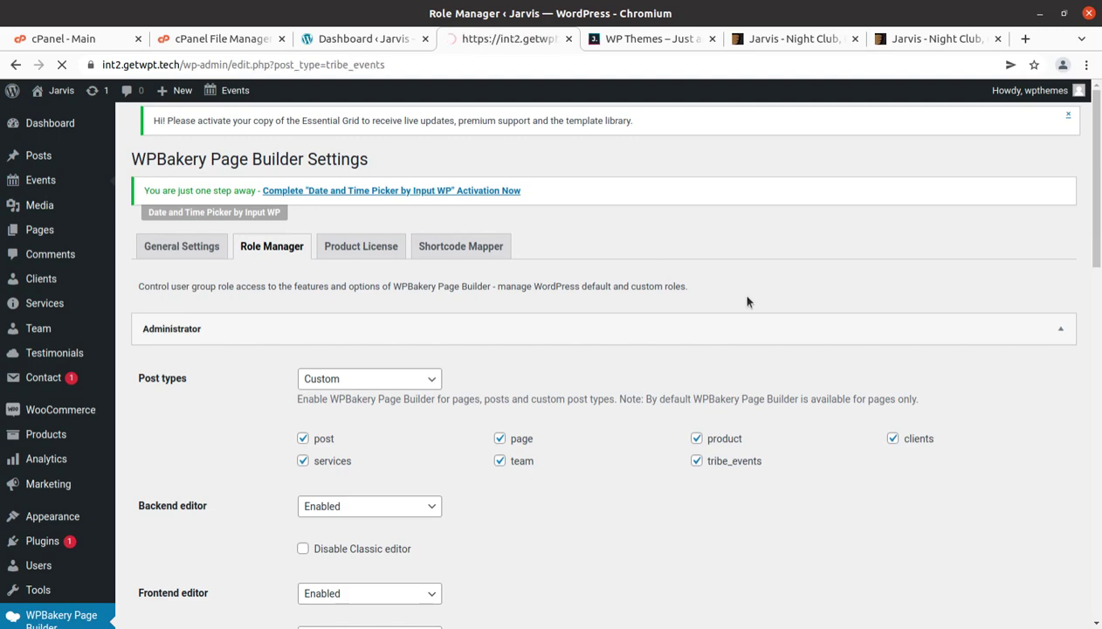
scroll(200, 265, down, 2)
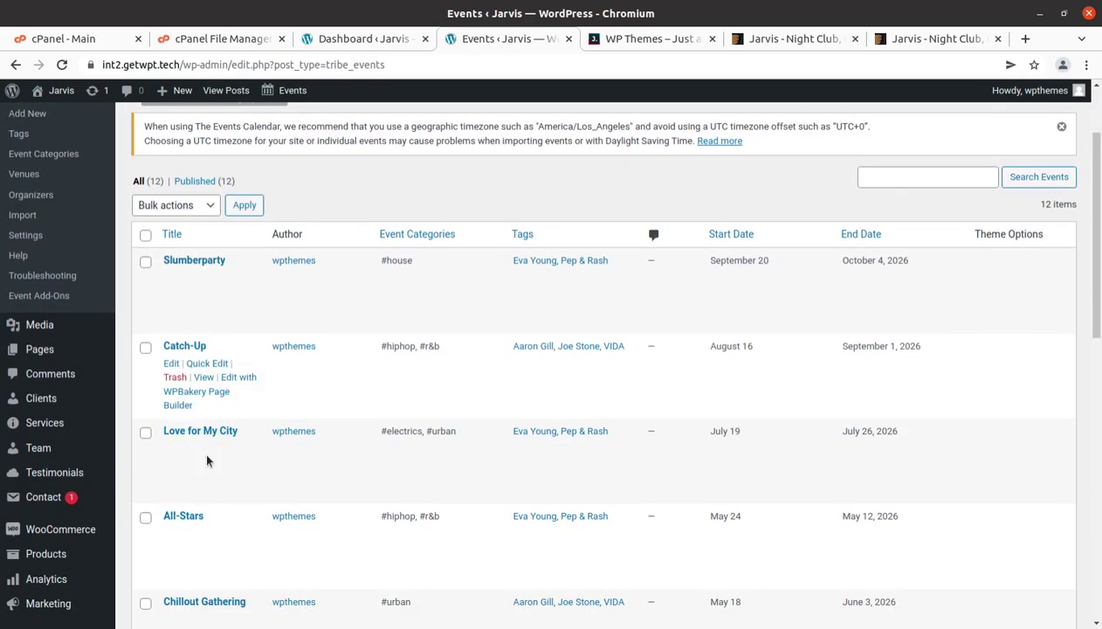
scroll(249, 471, down, 3)
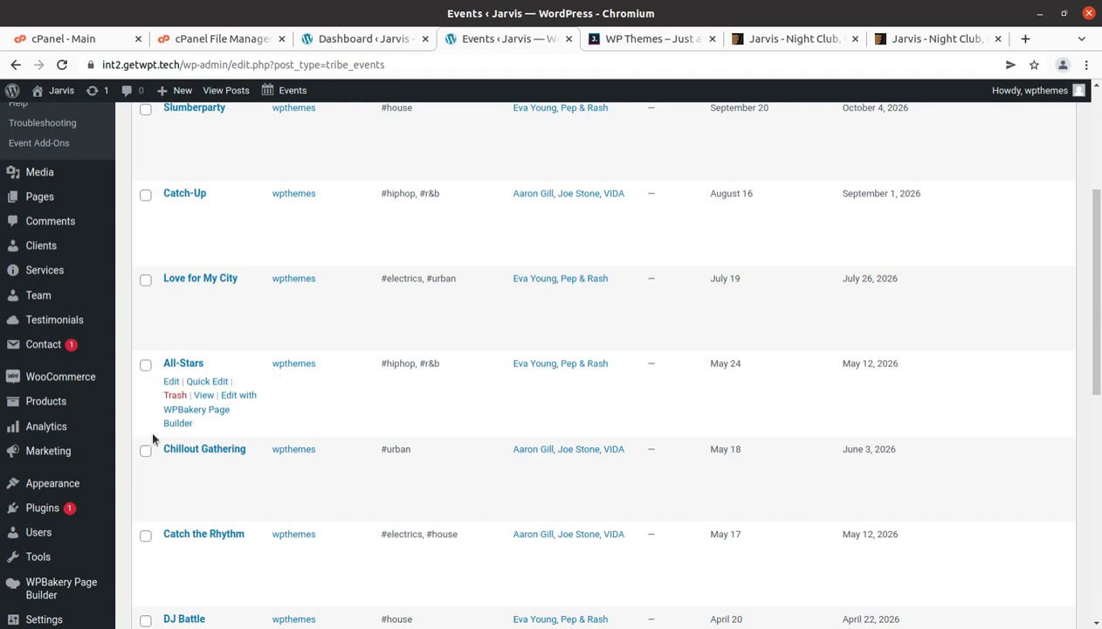
scroll(265, 440, down, 3)
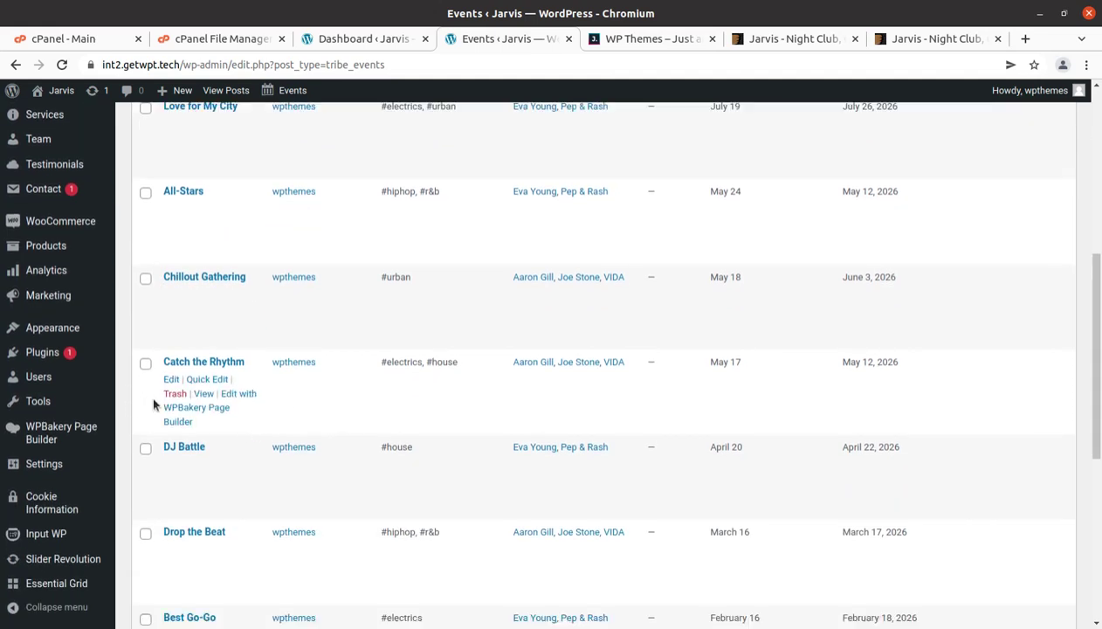
scroll(153, 403, down, 3)
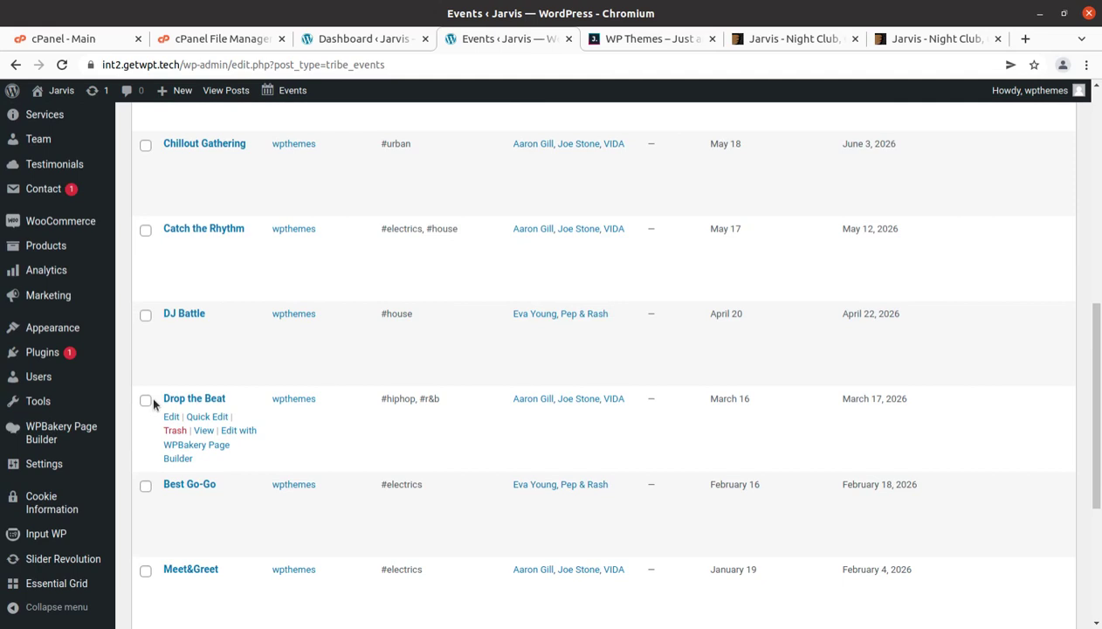
scroll(371, 387, down, 5)
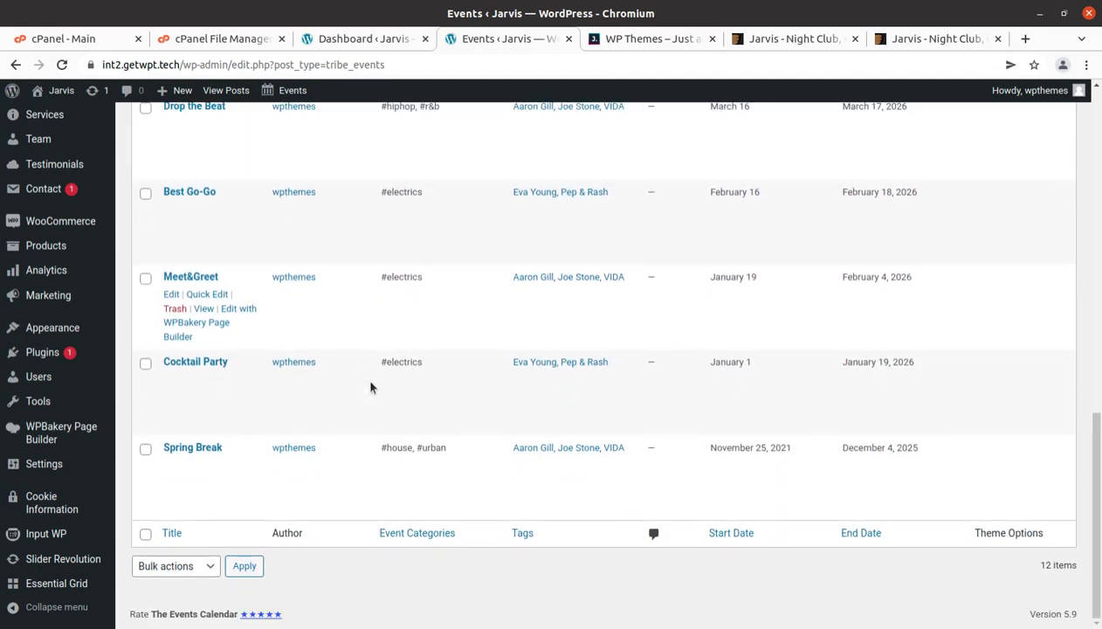
scroll(370, 387, up, 6)
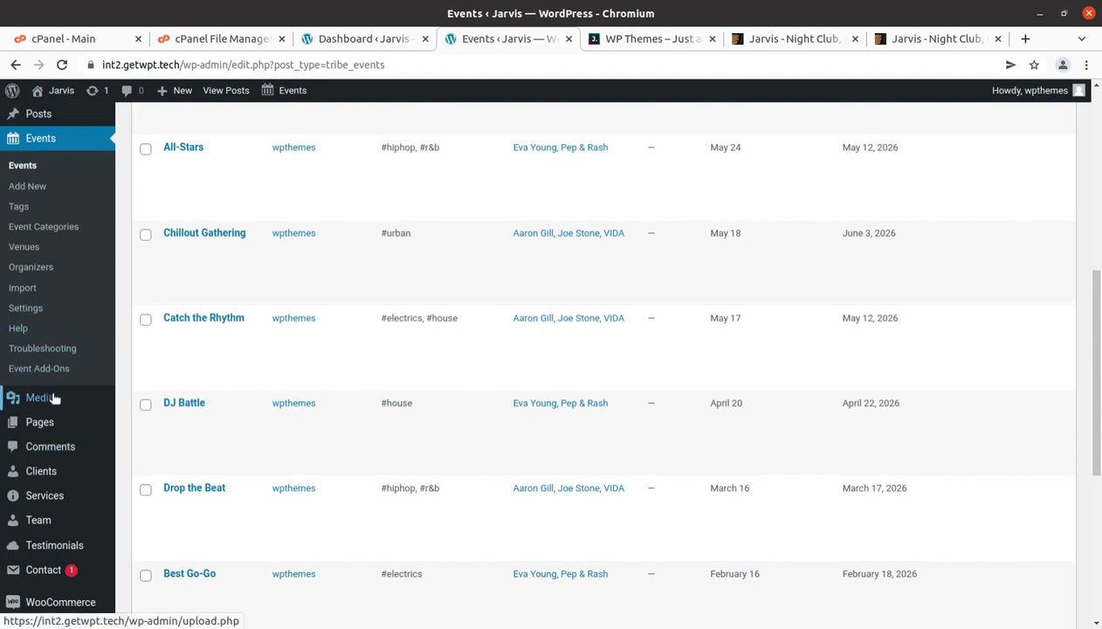
Open the Clients list in a separate tab and close the Events list
mouse_move(54, 398)
scroll(54, 395, down, 1)
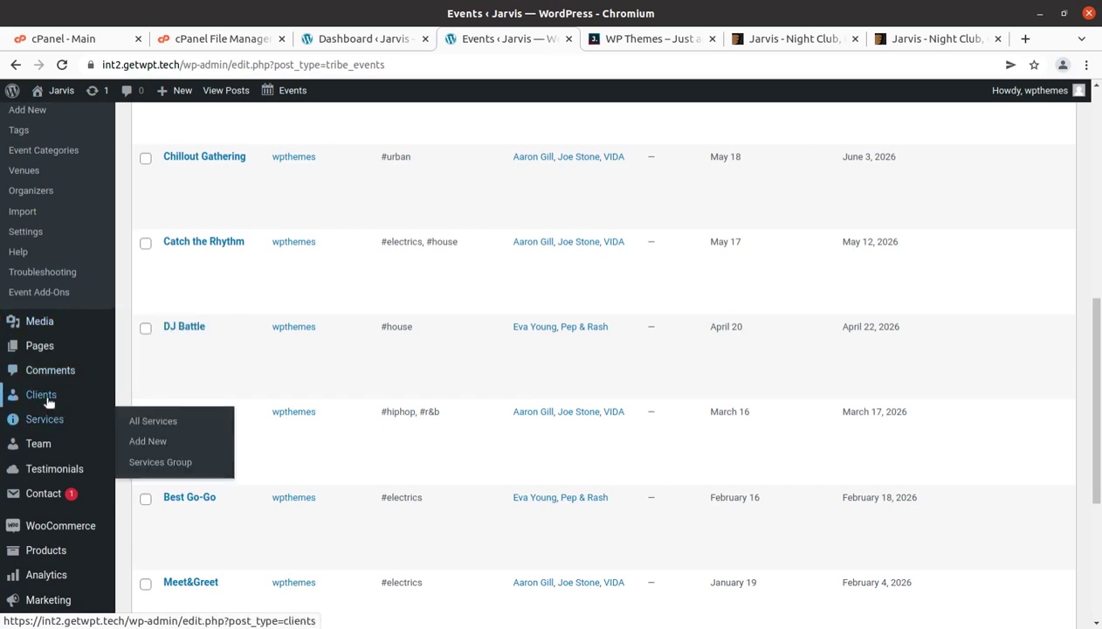
middle_click(151, 399)
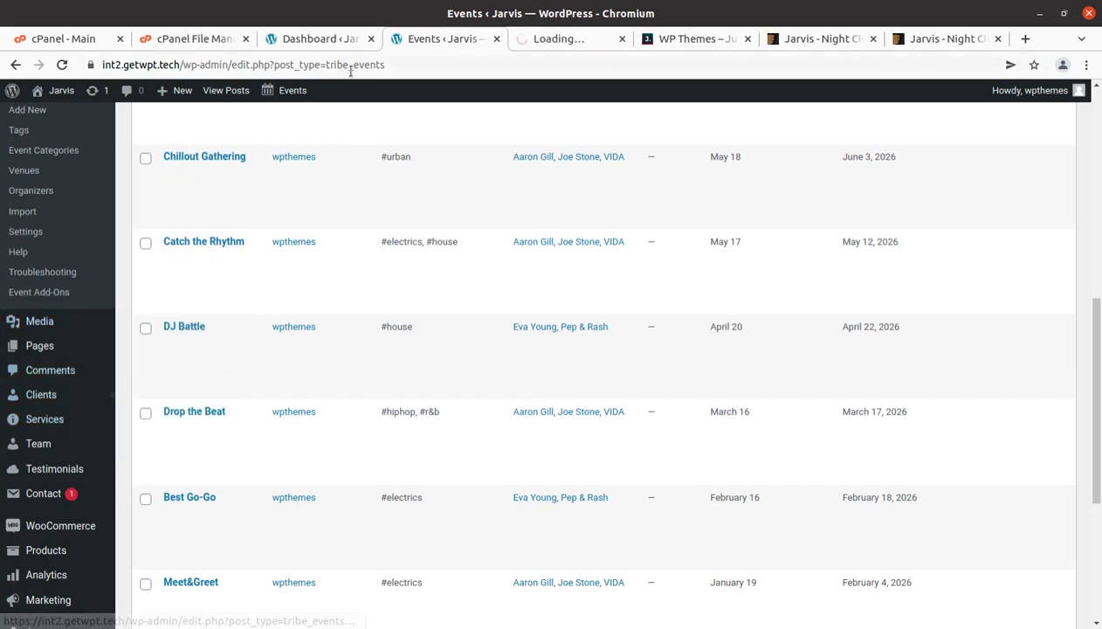
click(495, 39)
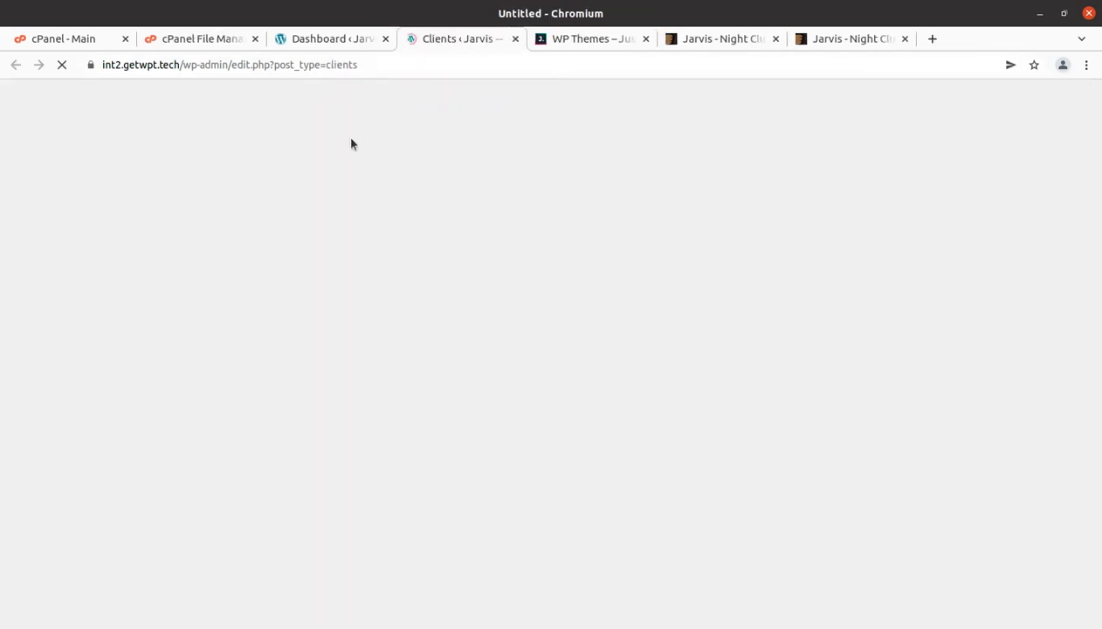
scroll(121, 444, down, 3)
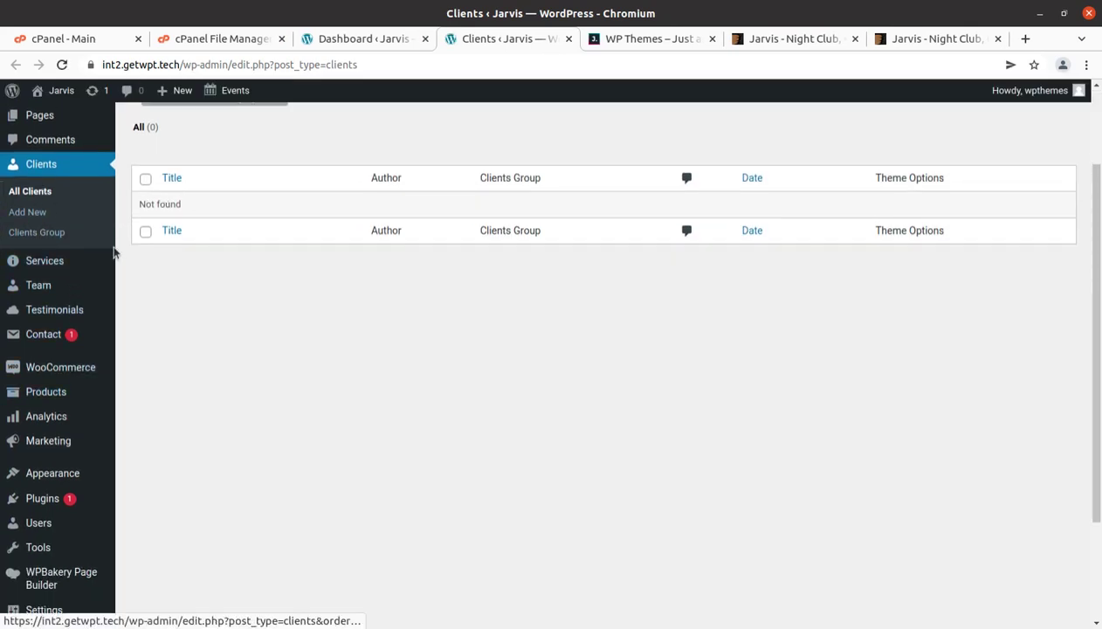
View the Services list and open the Team list
mouse_move(55, 261)
click(152, 263)
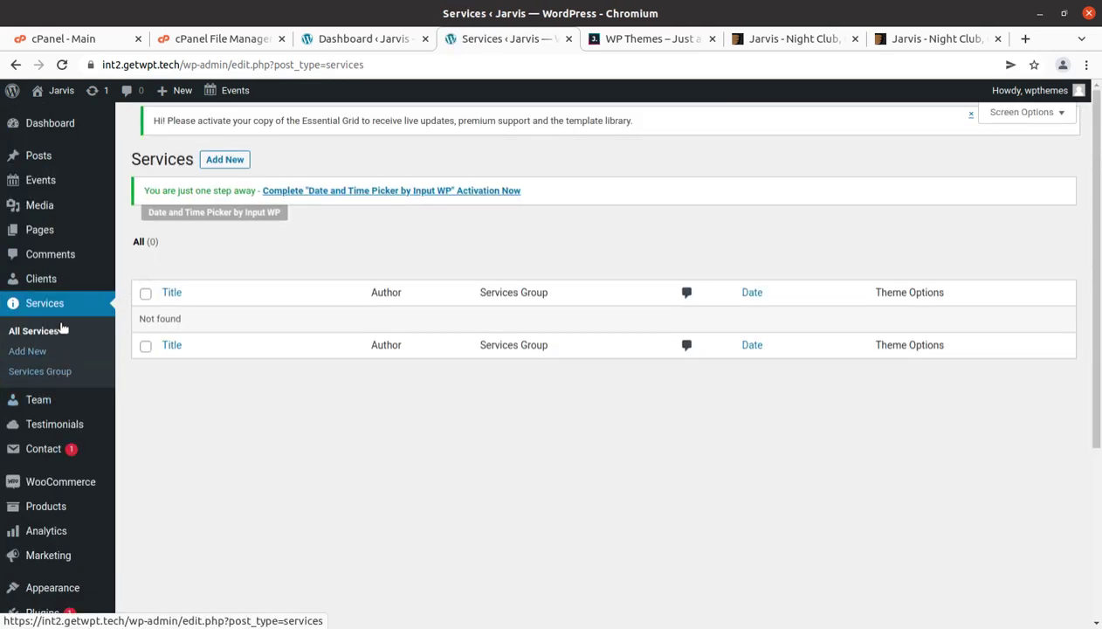
click(37, 403)
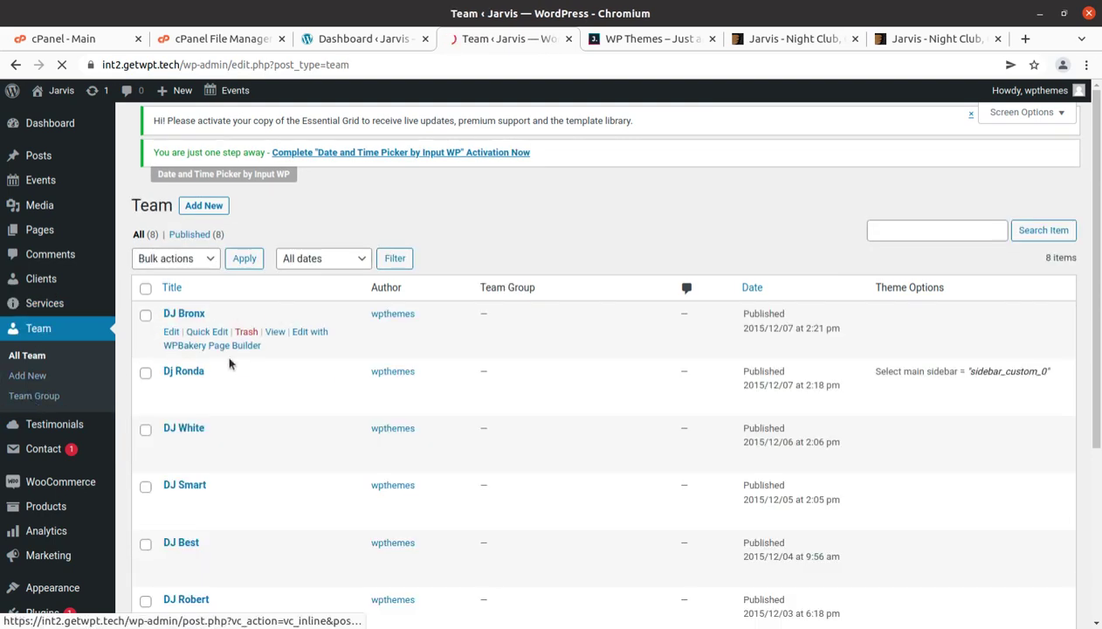
Open the first team member in the list for editing and dismiss the WPBakery welcome tip
scroll(288, 310, down, 3)
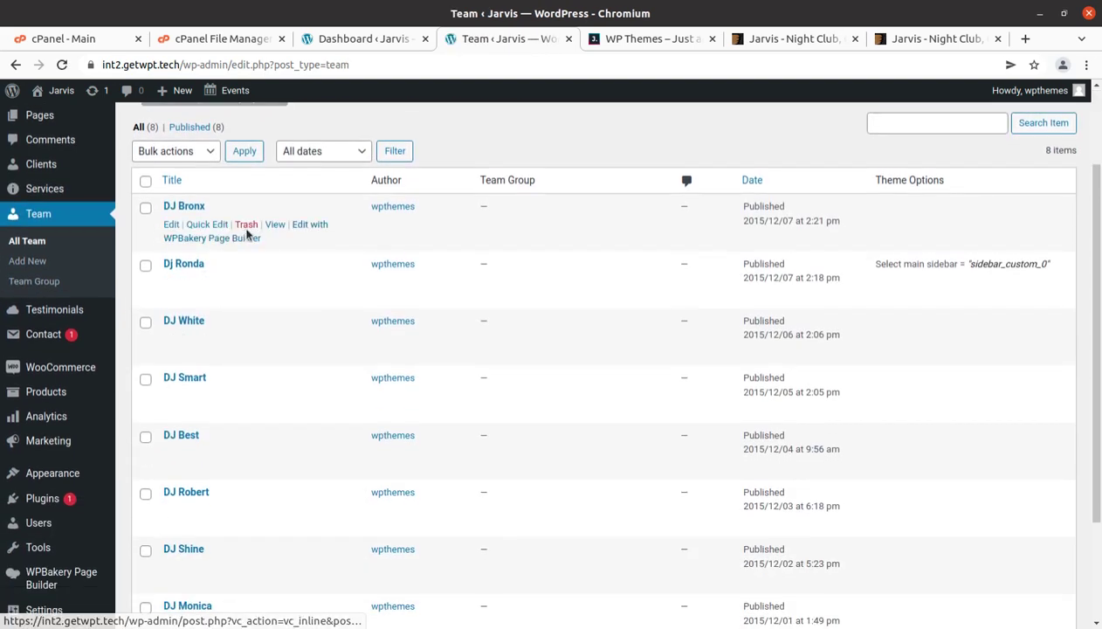
click(171, 225)
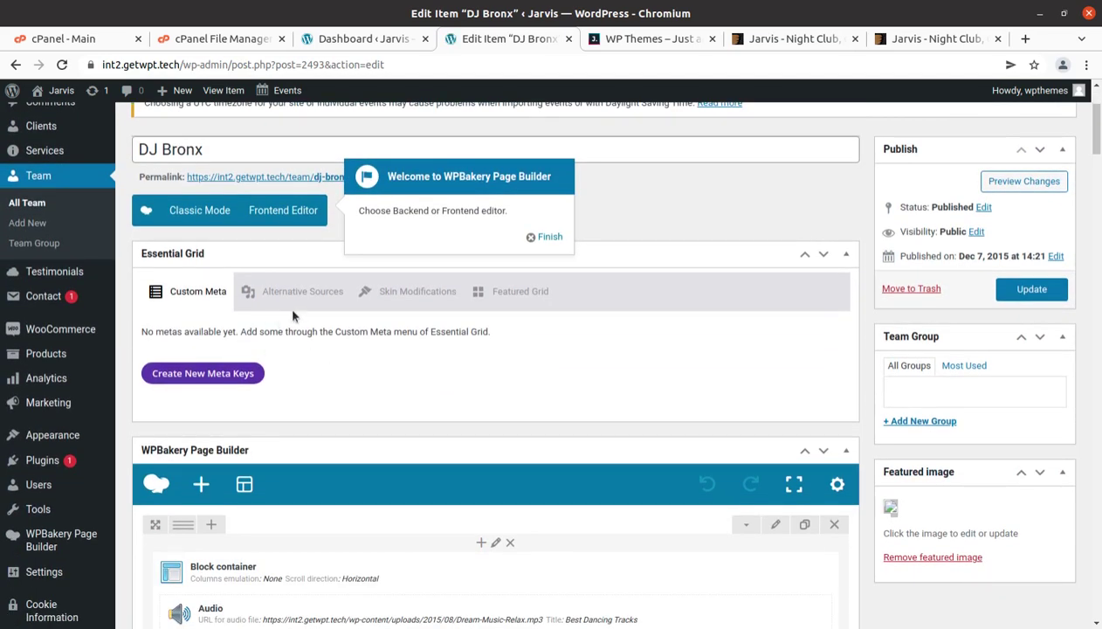
click(524, 238)
Examine the team member's Page Builder audio blocks, Team Member Details, biography and Post Options
scroll(363, 286, down, 1)
scroll(256, 287, down, 2)
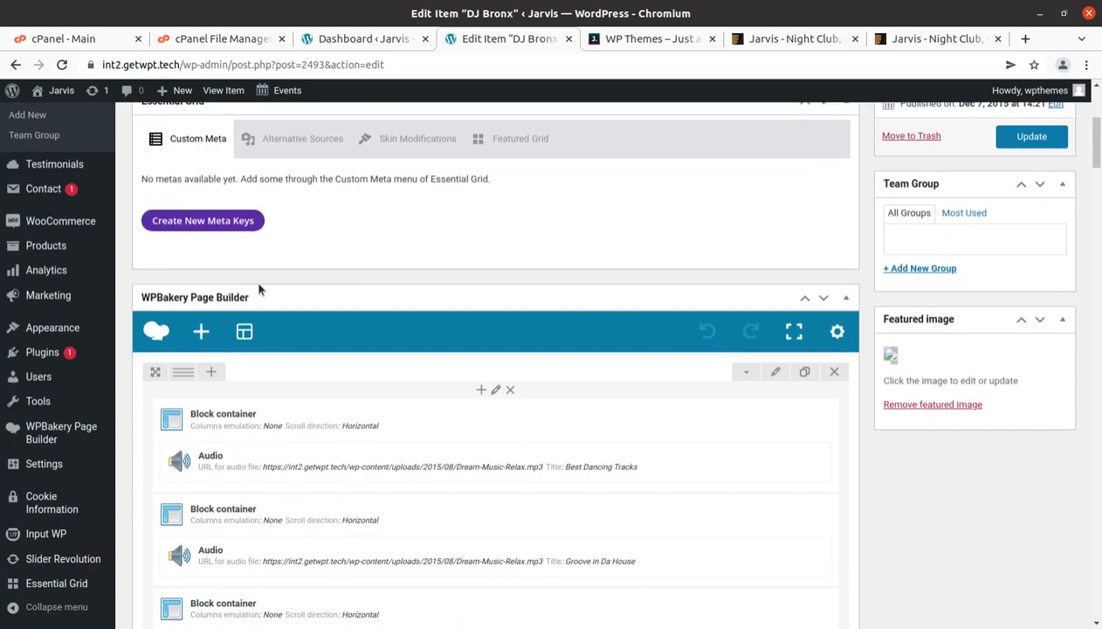
scroll(256, 287, up, 4)
scroll(165, 393, down, 6)
scroll(258, 395, down, 2)
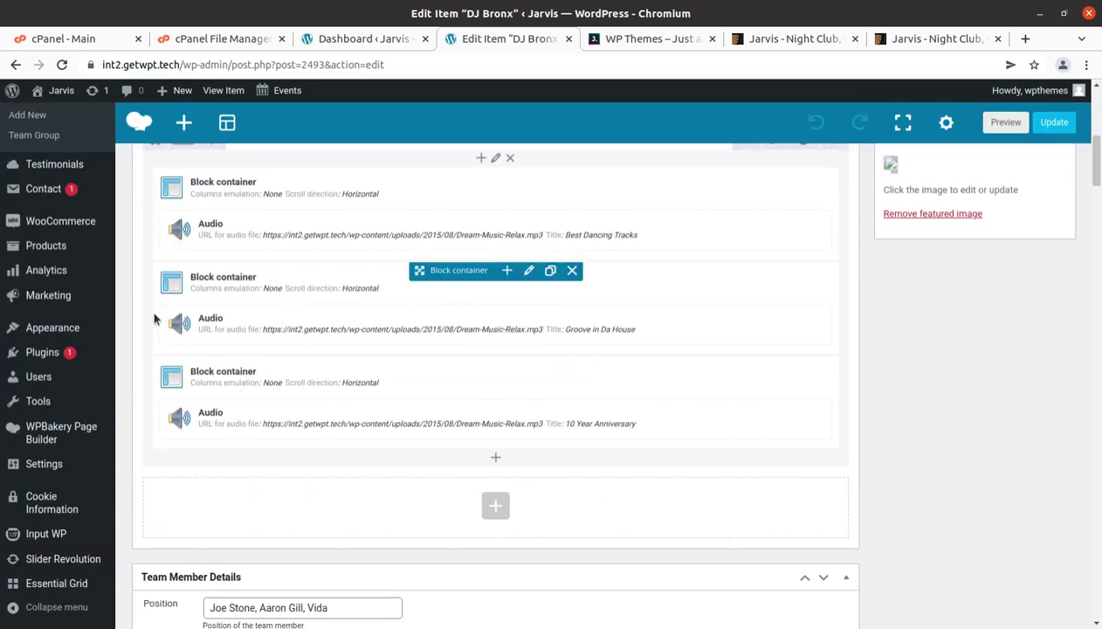
scroll(433, 279, down, 4)
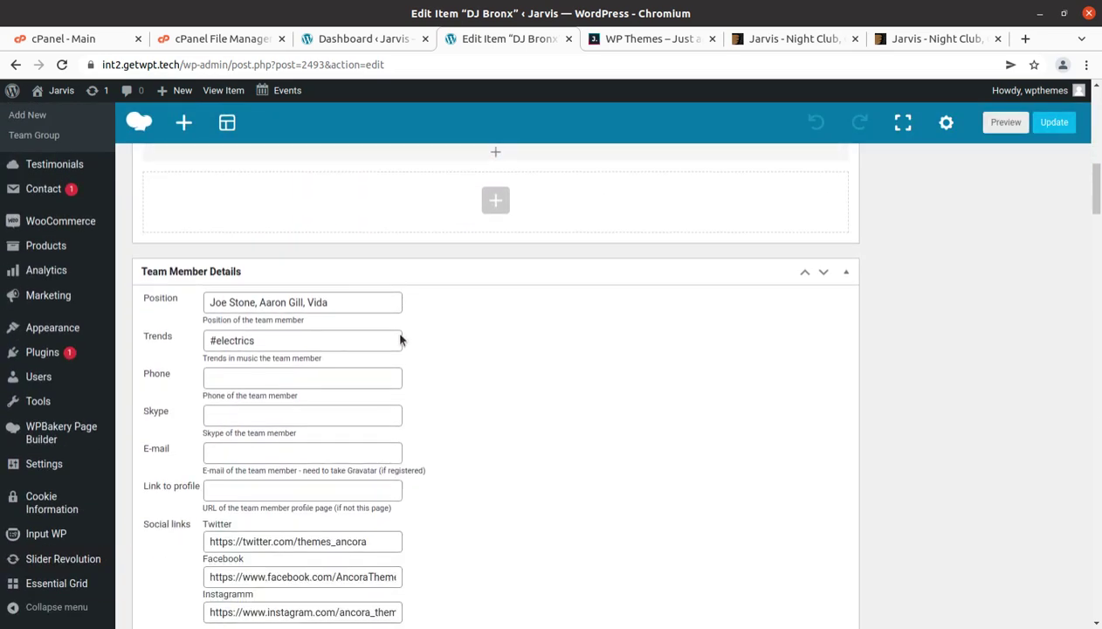
scroll(262, 282, down, 5)
scroll(667, 361, down, 1)
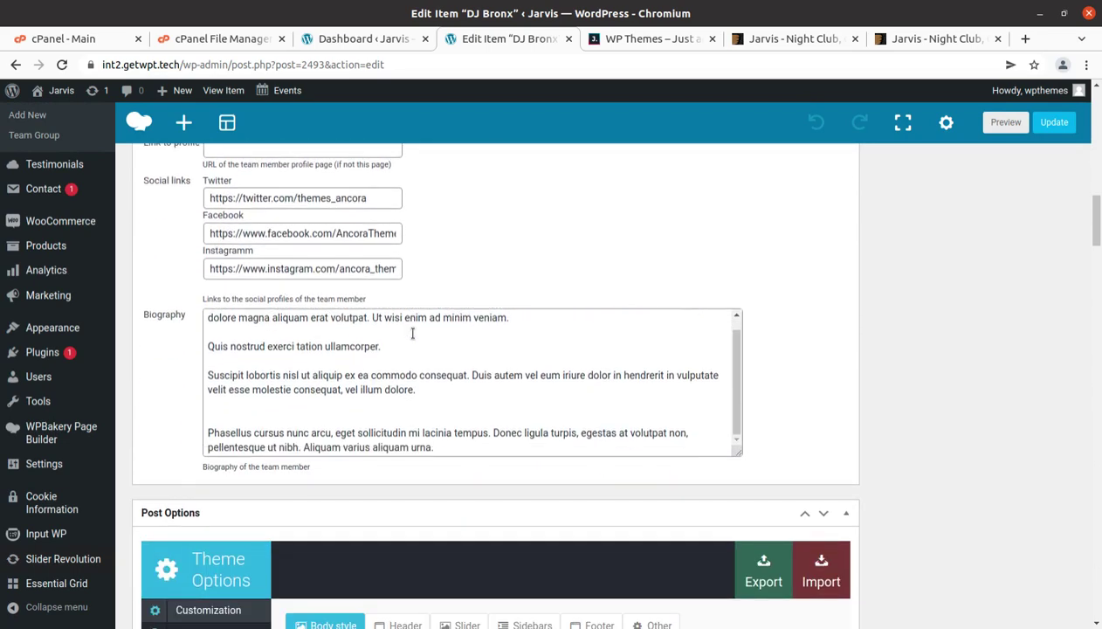
scroll(667, 361, down, 5)
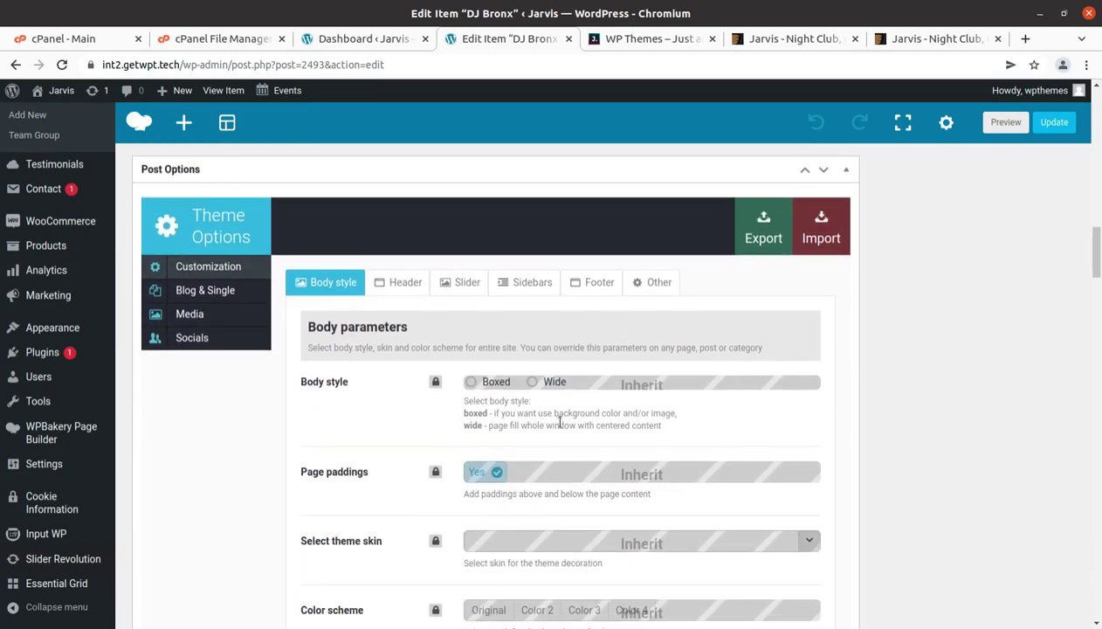
mouse_move(74, 350)
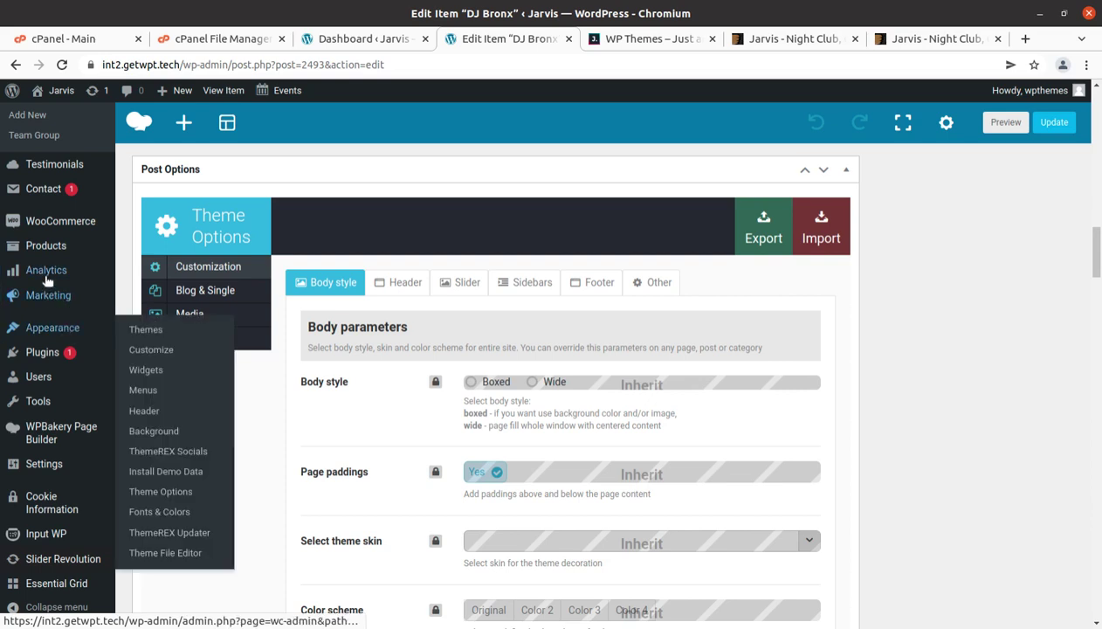
View the Testimonials list in the WordPress admin
scroll(48, 262, up, 2)
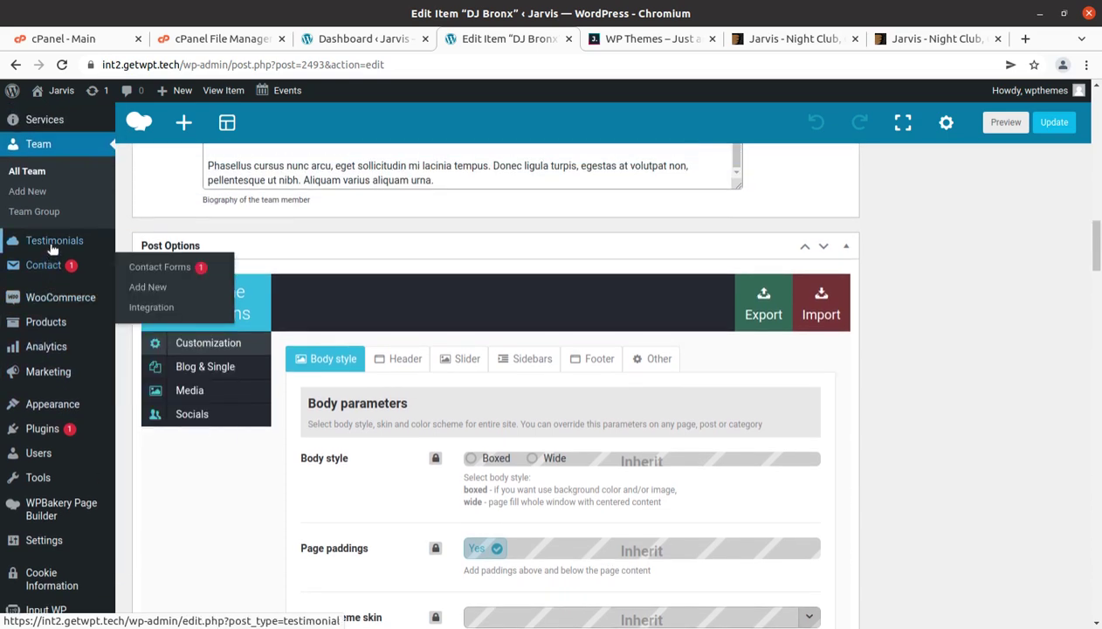
click(132, 242)
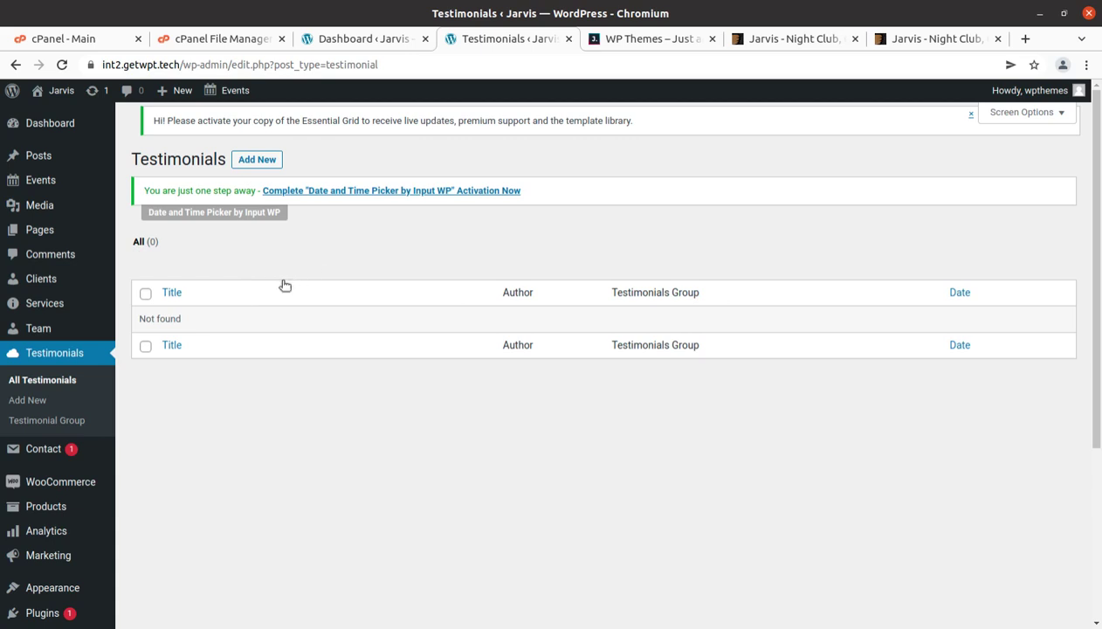
scroll(57, 419, down, 5)
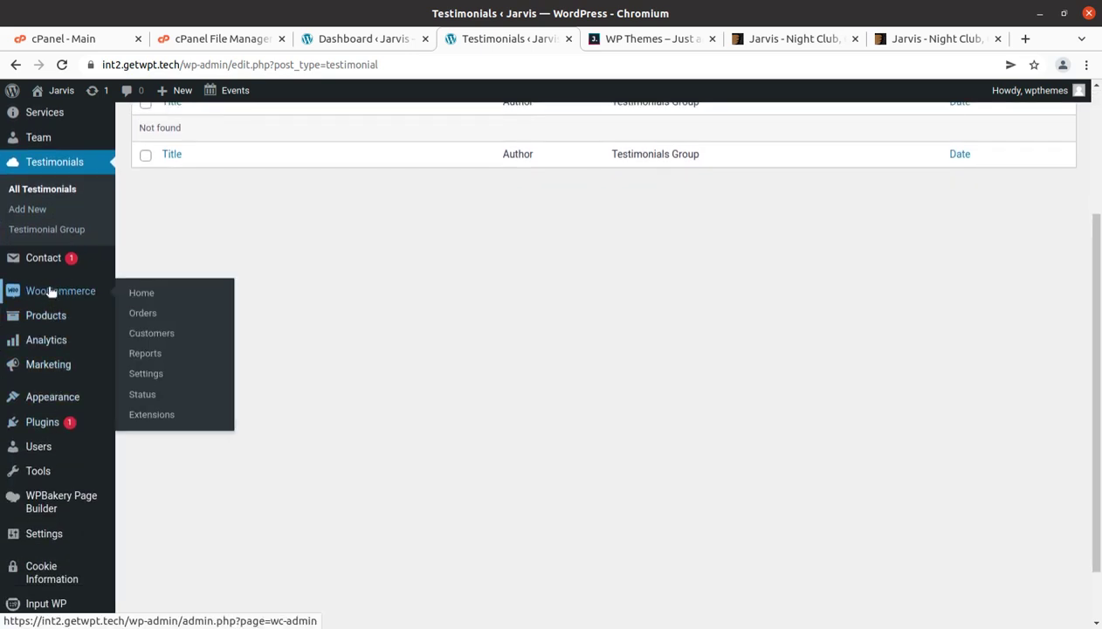
Dismiss the YouTube comment notification covering the browser tabs
scroll(49, 402, down, 1)
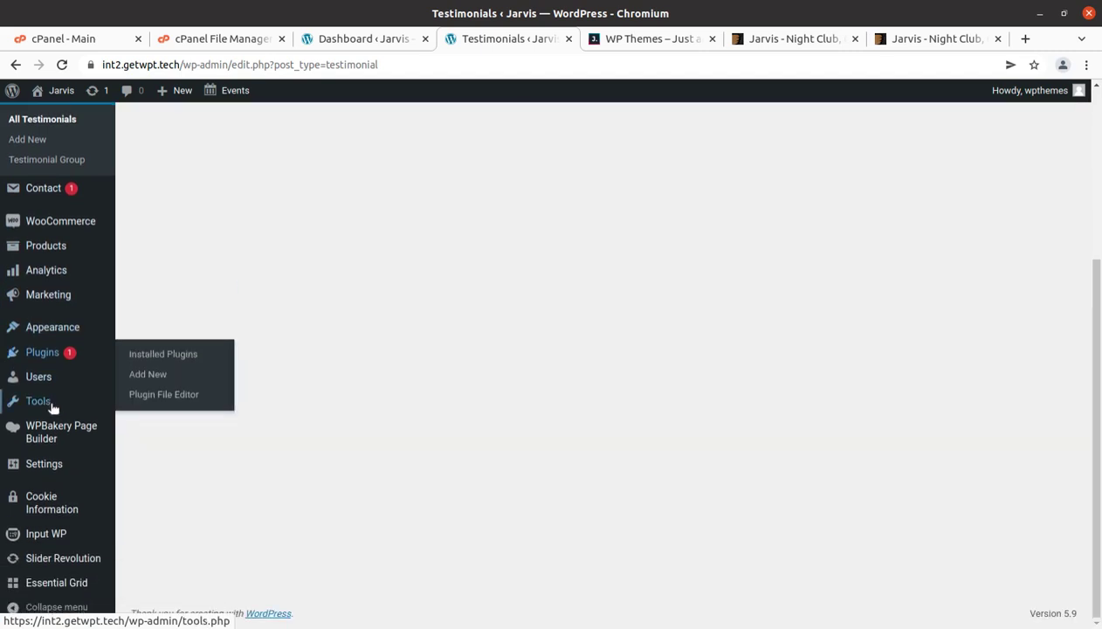
mouse_move(53, 406)
mouse_move(58, 507)
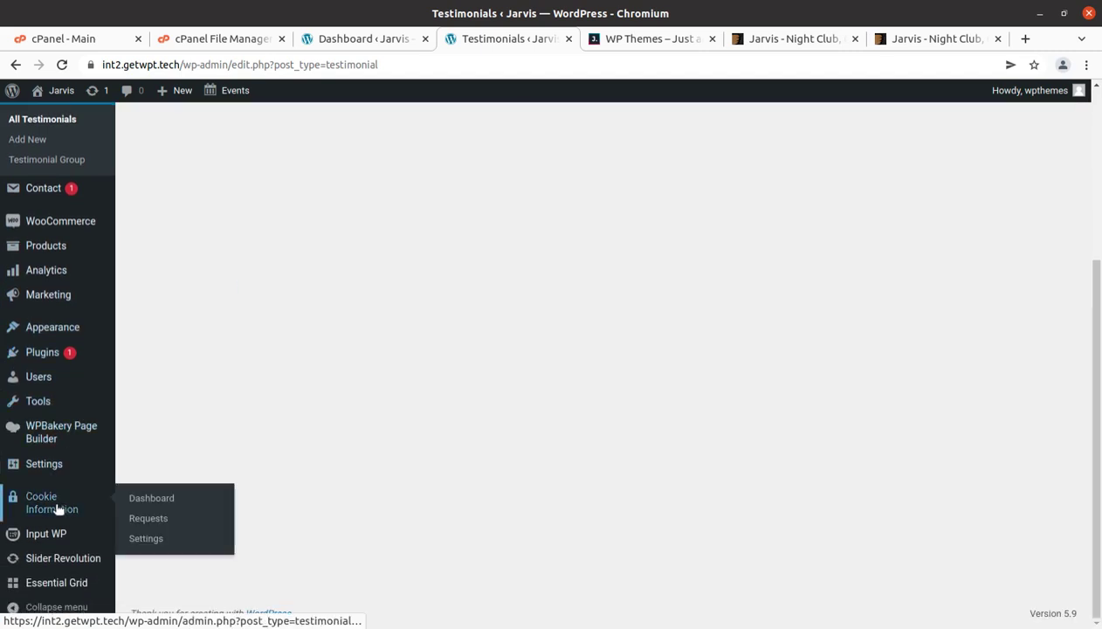
mouse_move(53, 536)
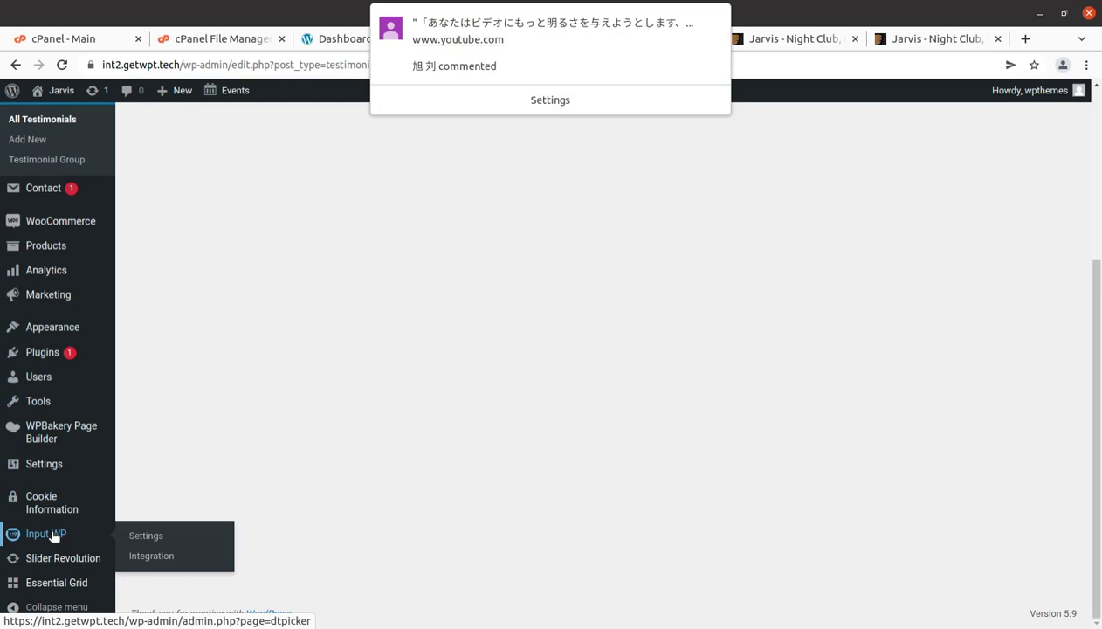
click(714, 23)
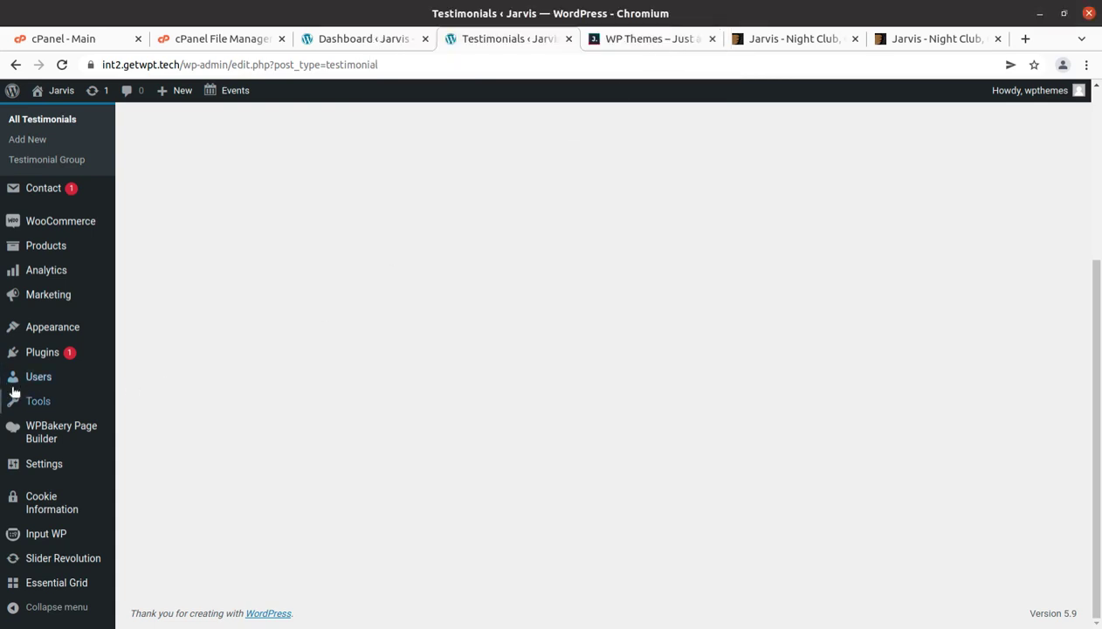
Open the Input WP settings and examine the date and time picker's type, language, theme and loading options
mouse_move(75, 266)
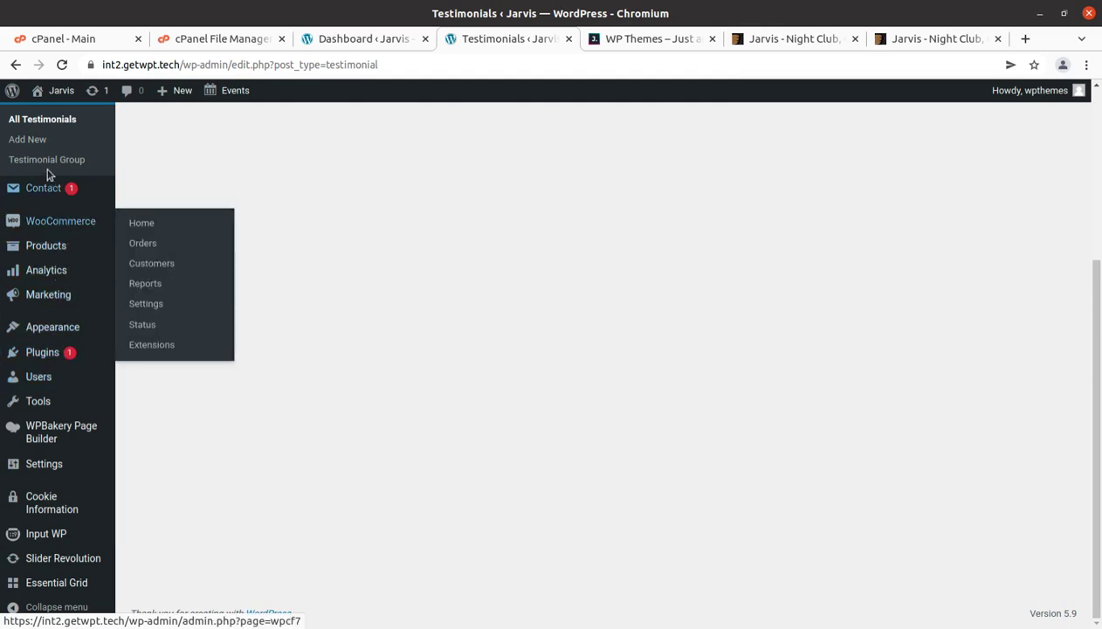
mouse_move(50, 252)
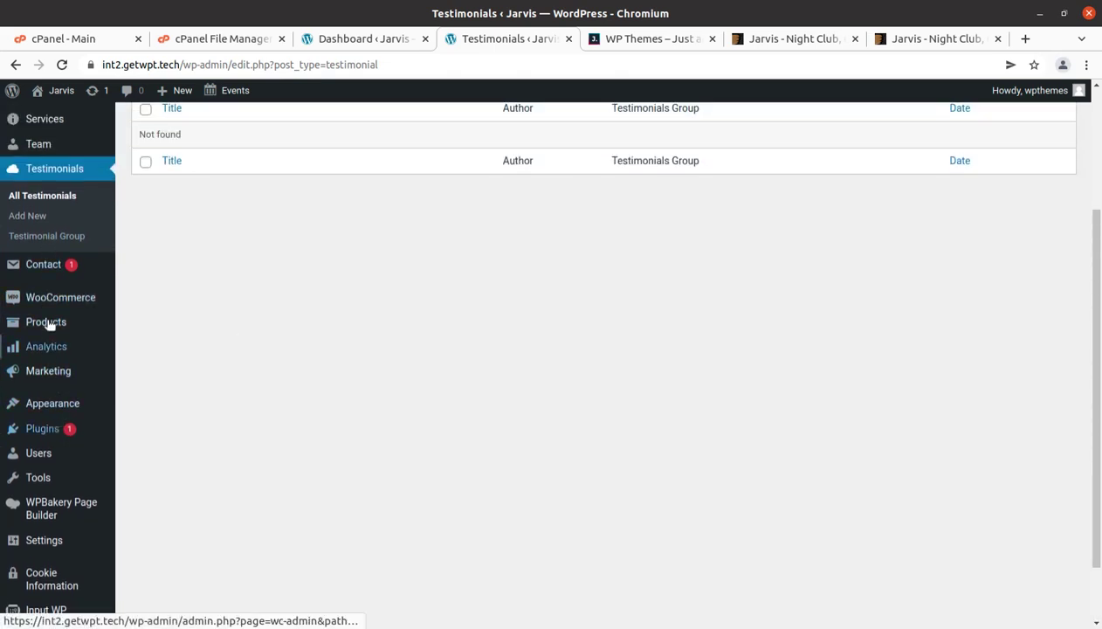
mouse_move(47, 280)
scroll(42, 246, up, 3)
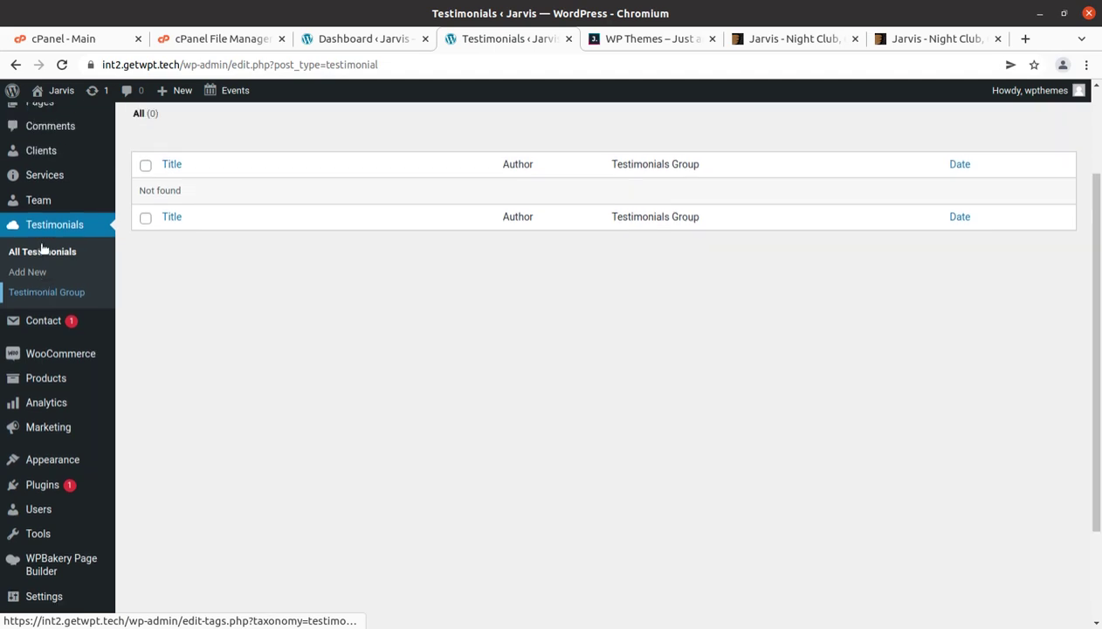
scroll(61, 388, down, 4)
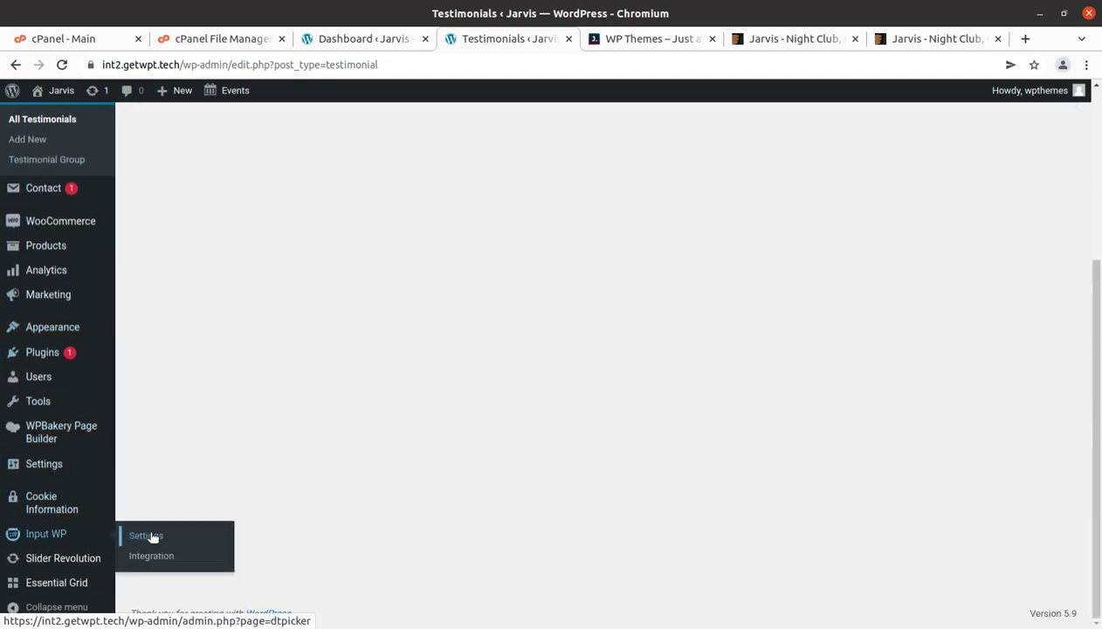
click(47, 534)
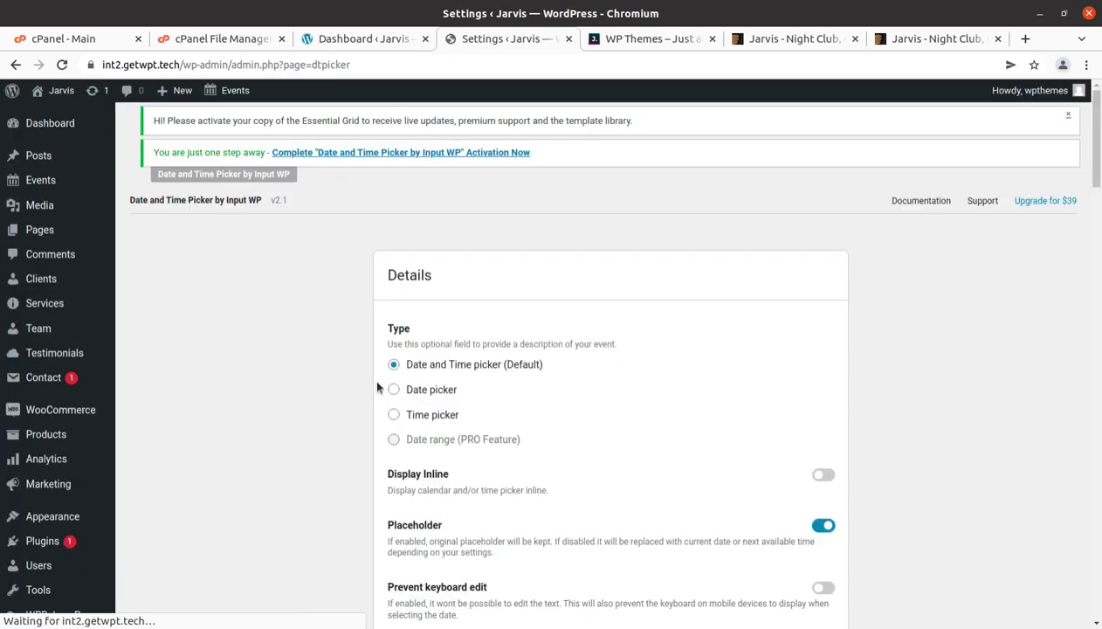
scroll(478, 384, down, 3)
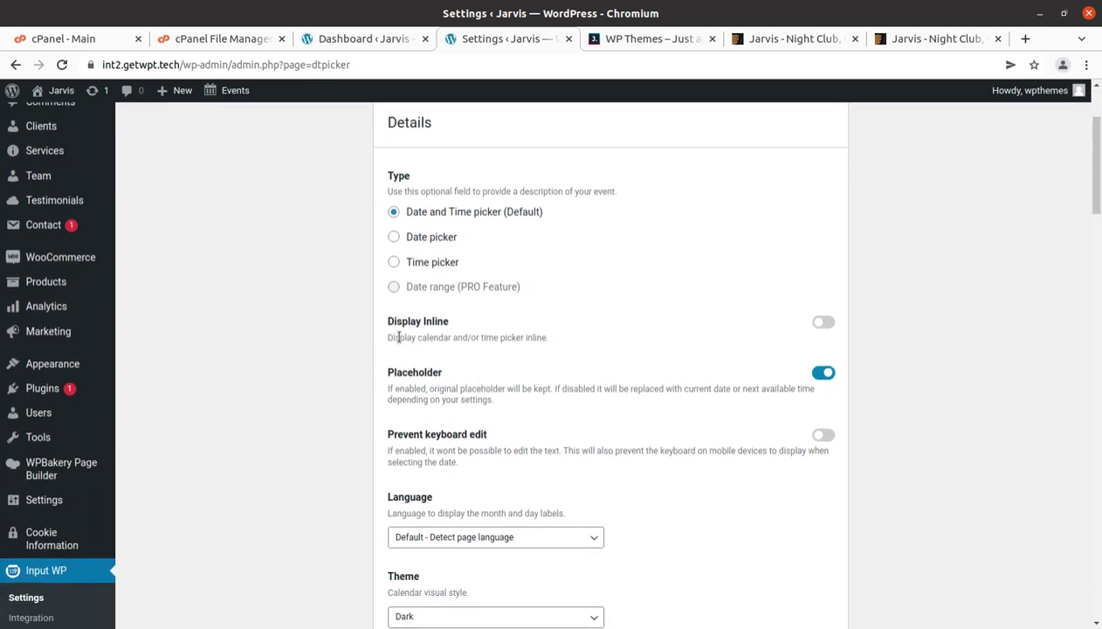
scroll(399, 337, down, 9)
scroll(398, 337, up, 4)
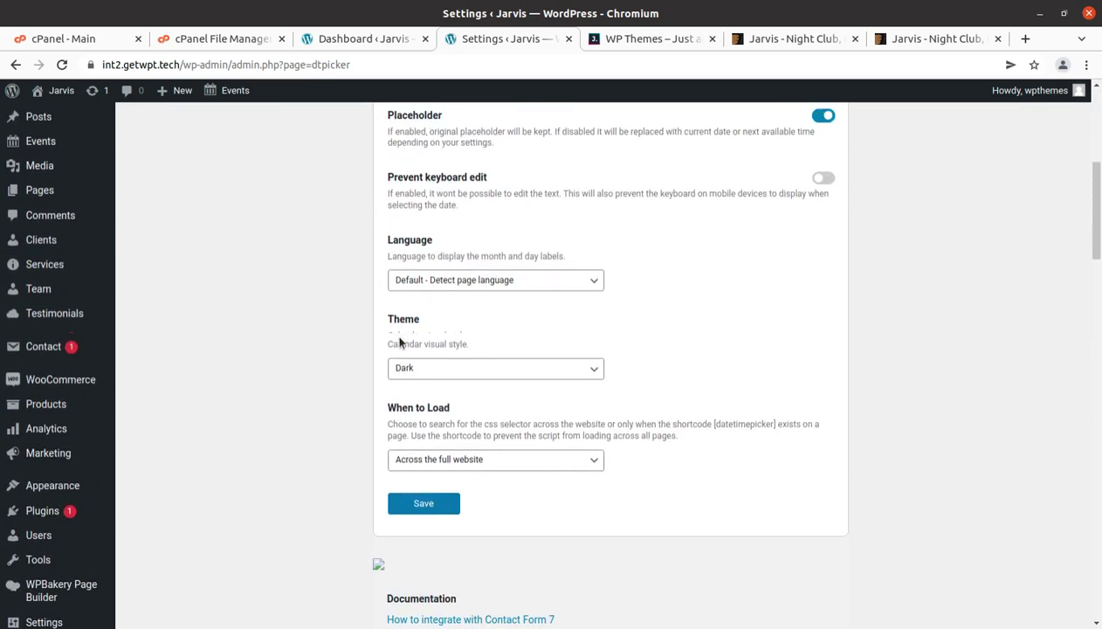
scroll(399, 337, up, 5)
scroll(59, 557, down, 3)
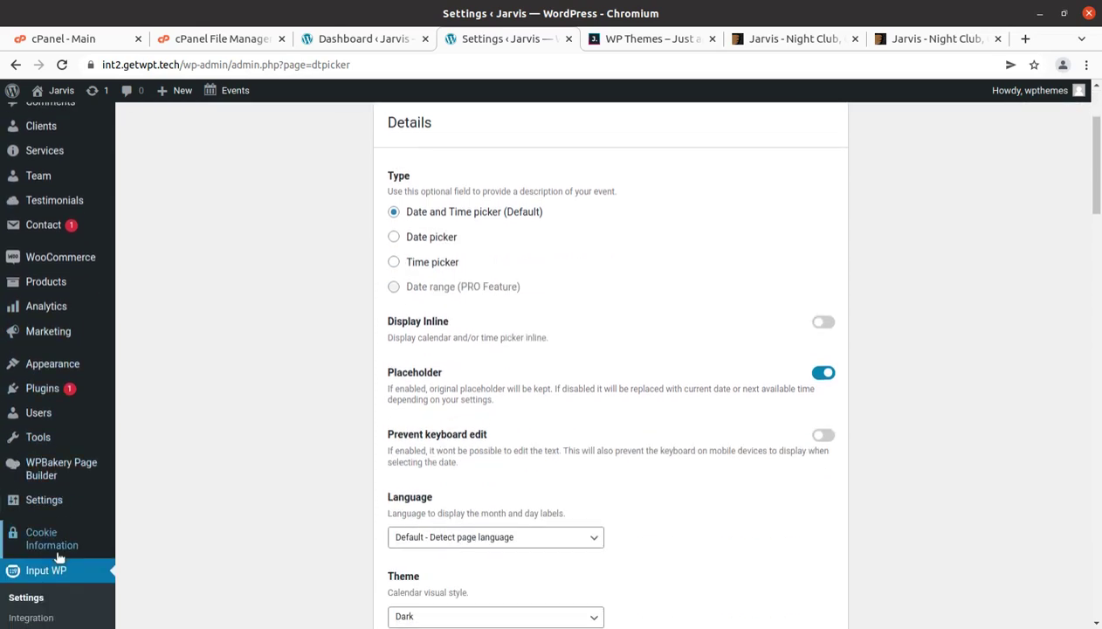
Open the Jarvis Theme Options and view the Body style parameters under Customization
scroll(49, 583, down, 3)
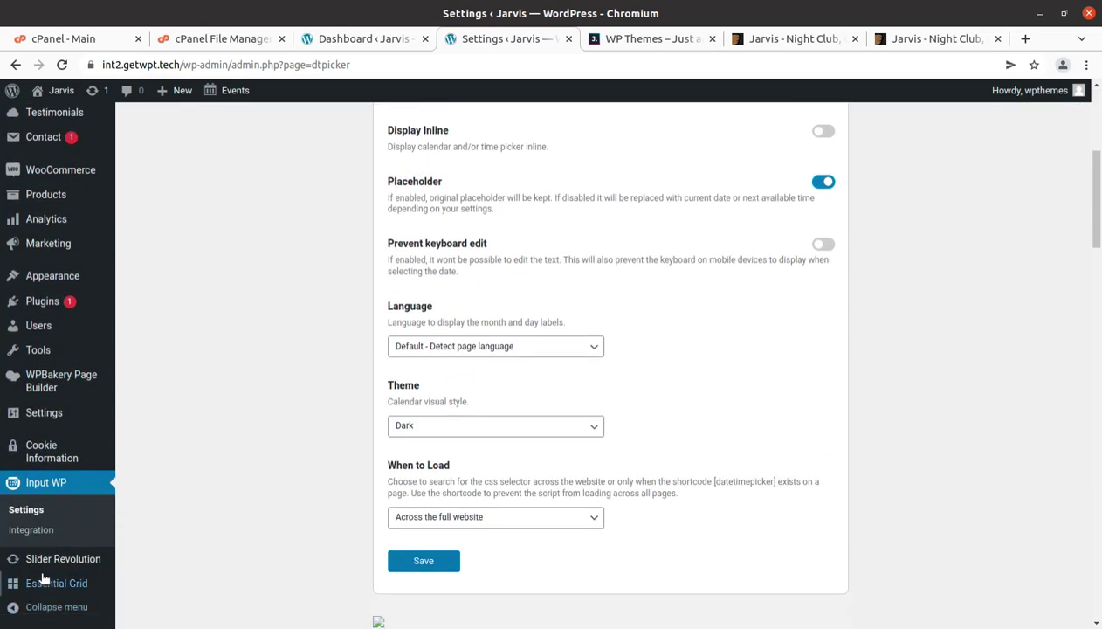
scroll(39, 415, up, 2)
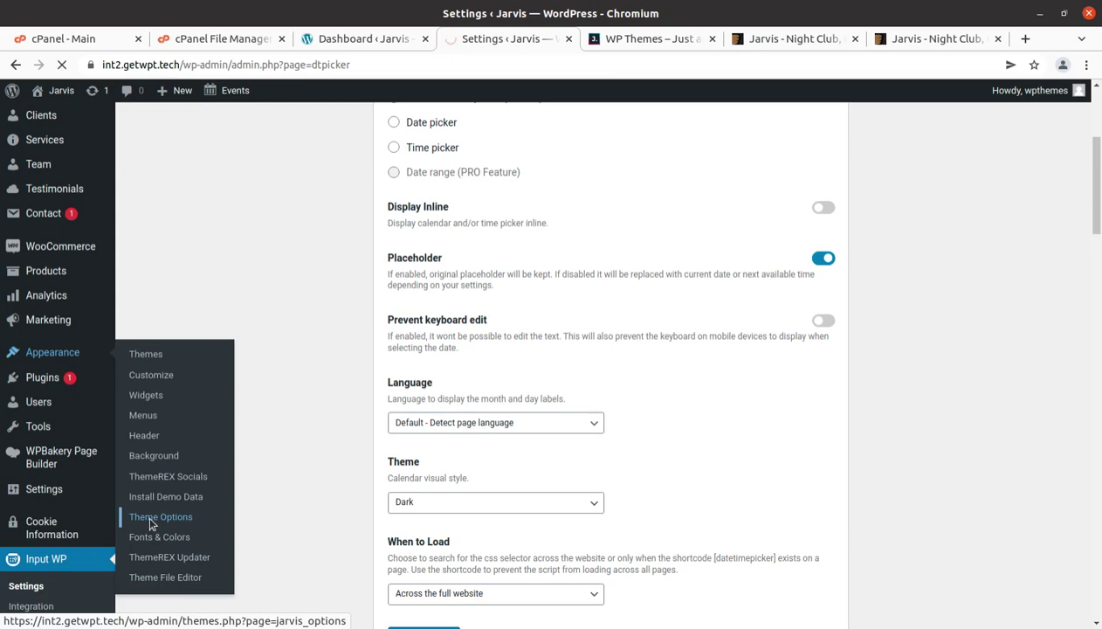
click(150, 522)
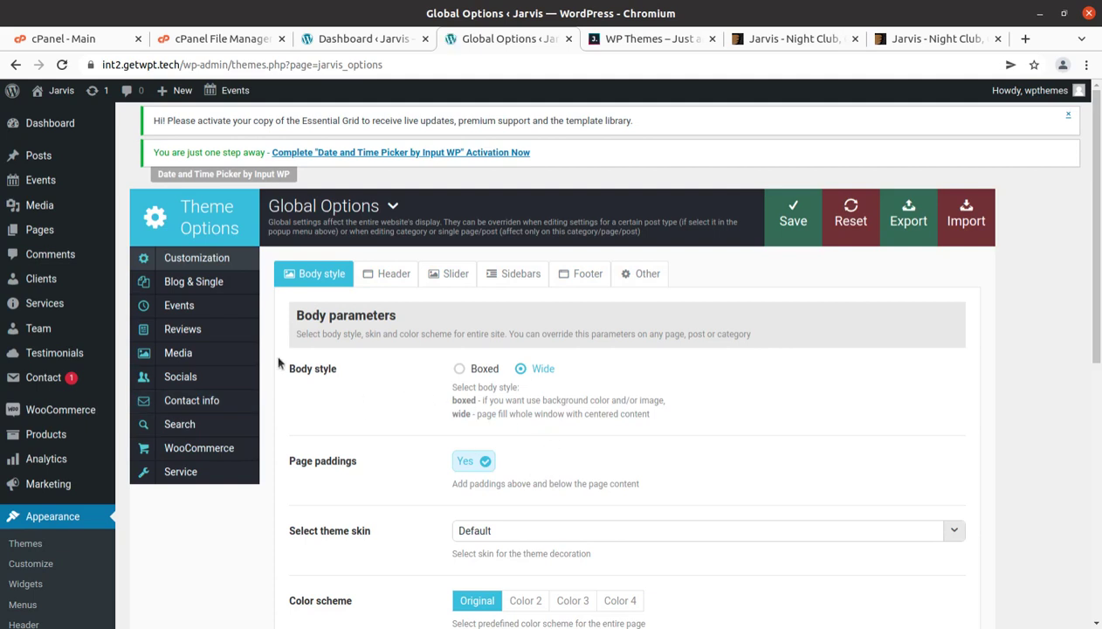
scroll(339, 428, down, 2)
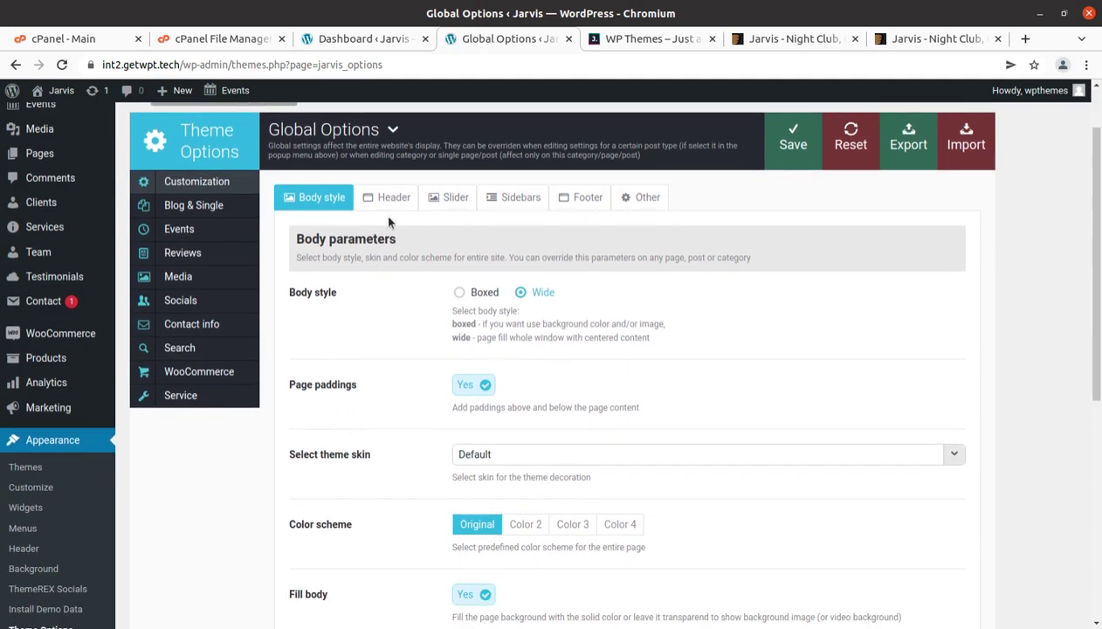
scroll(340, 301, up, 2)
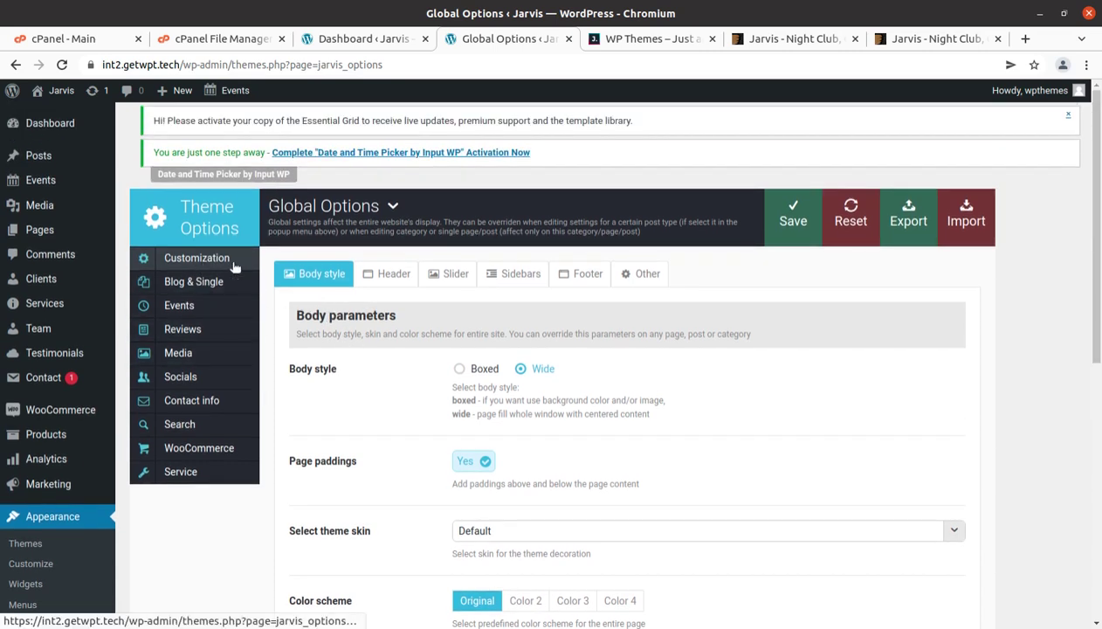
Look through the Header, Slider, Sidebars, Footer and Other settings of the theme's Customization section
click(385, 278)
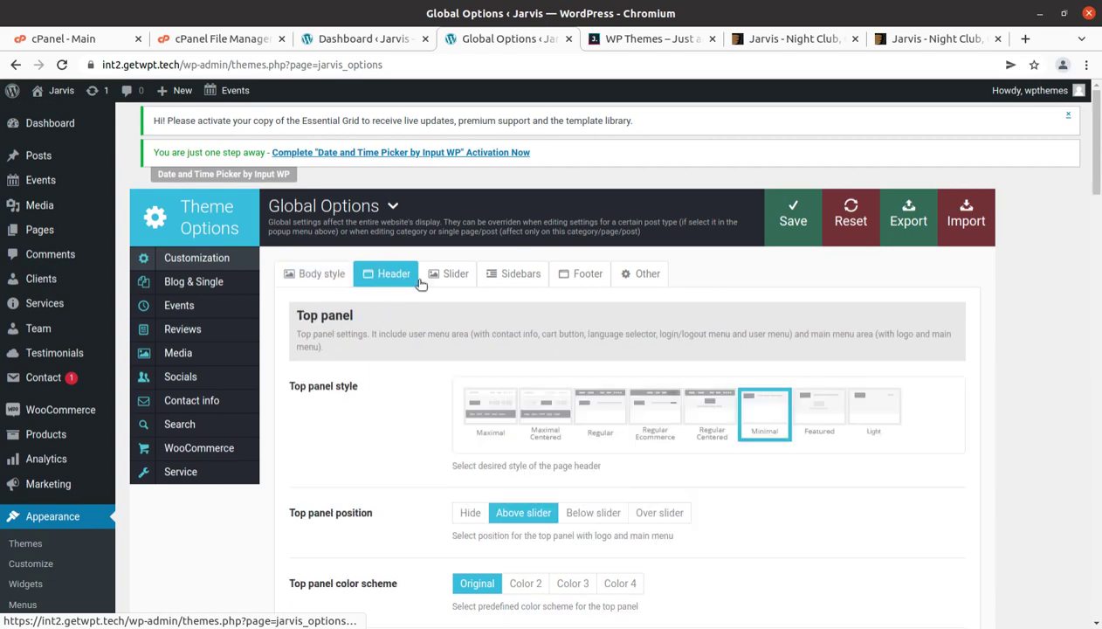
click(447, 279)
click(520, 277)
click(585, 276)
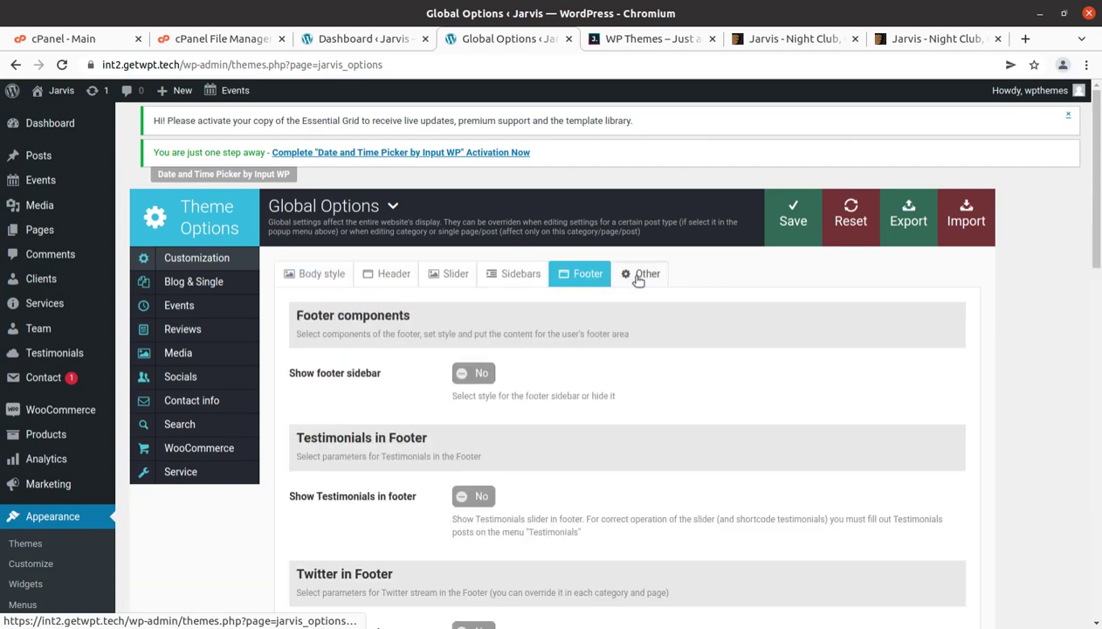
click(643, 276)
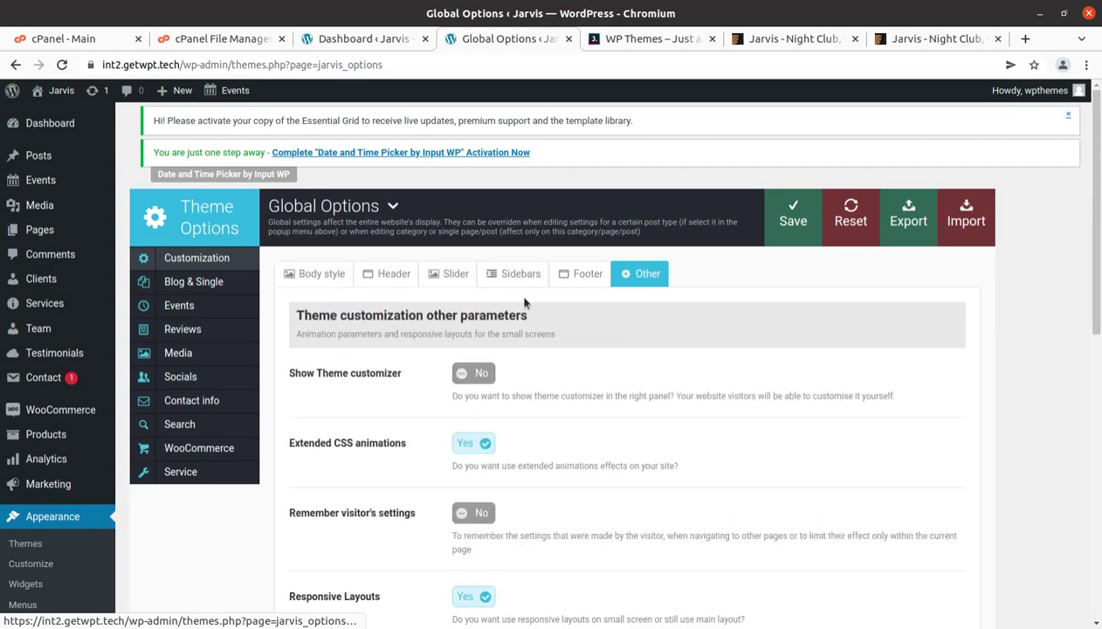
Review the Blog & Single settings, including single page and other parameters, plus the Events, Reviews and Media sections
click(200, 283)
click(390, 285)
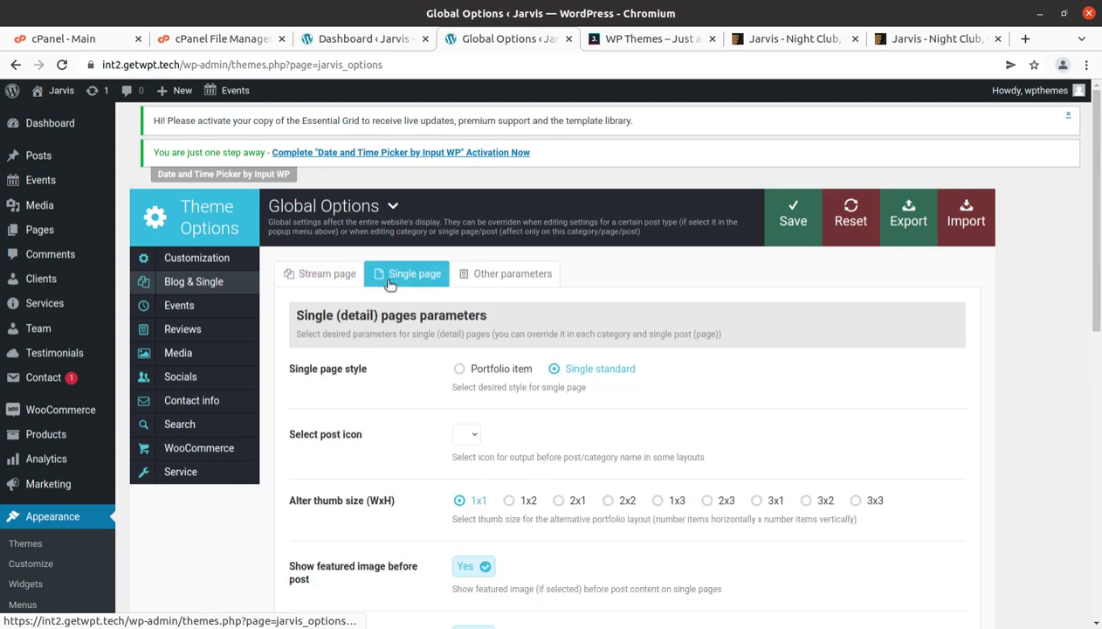
click(509, 275)
click(186, 306)
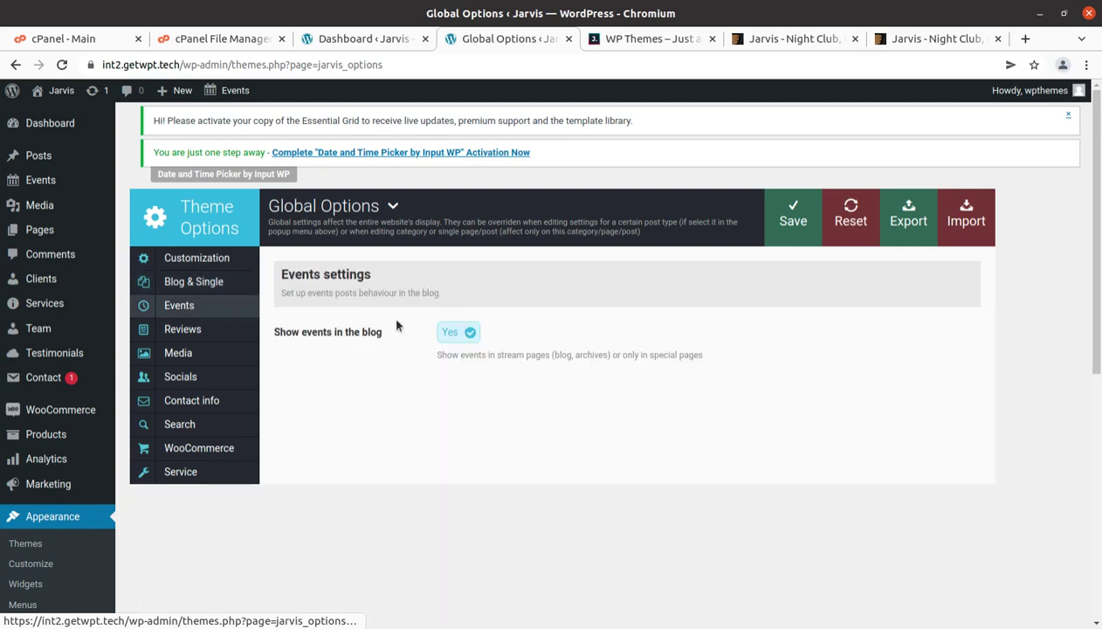
click(183, 330)
click(191, 353)
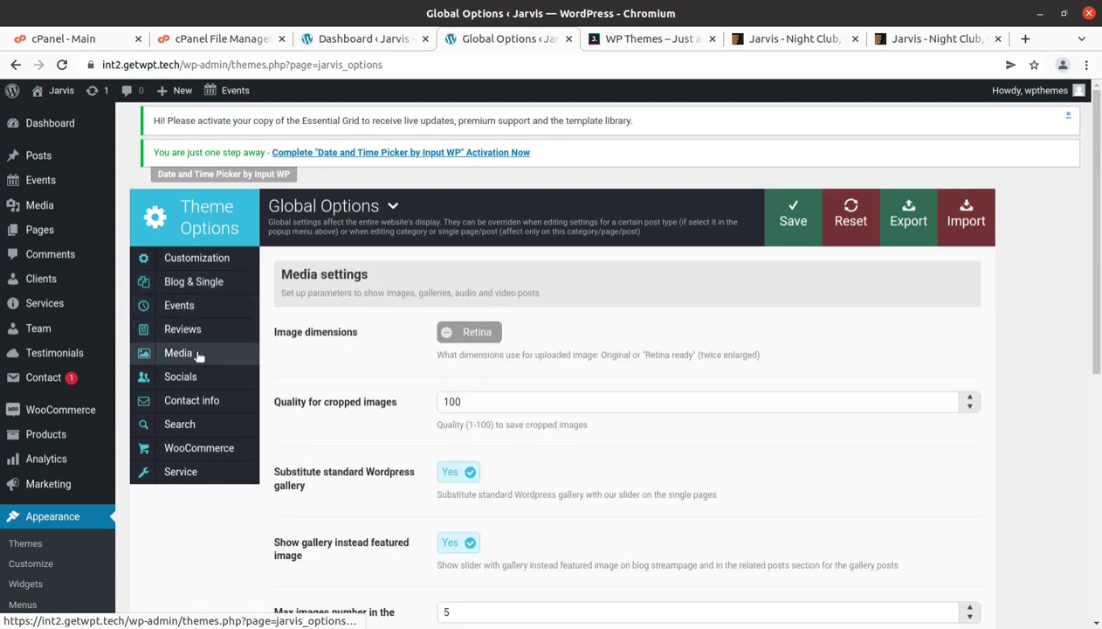
View the Socials, Contact info, Search, WooCommerce and Service sections of the Theme Options
click(191, 383)
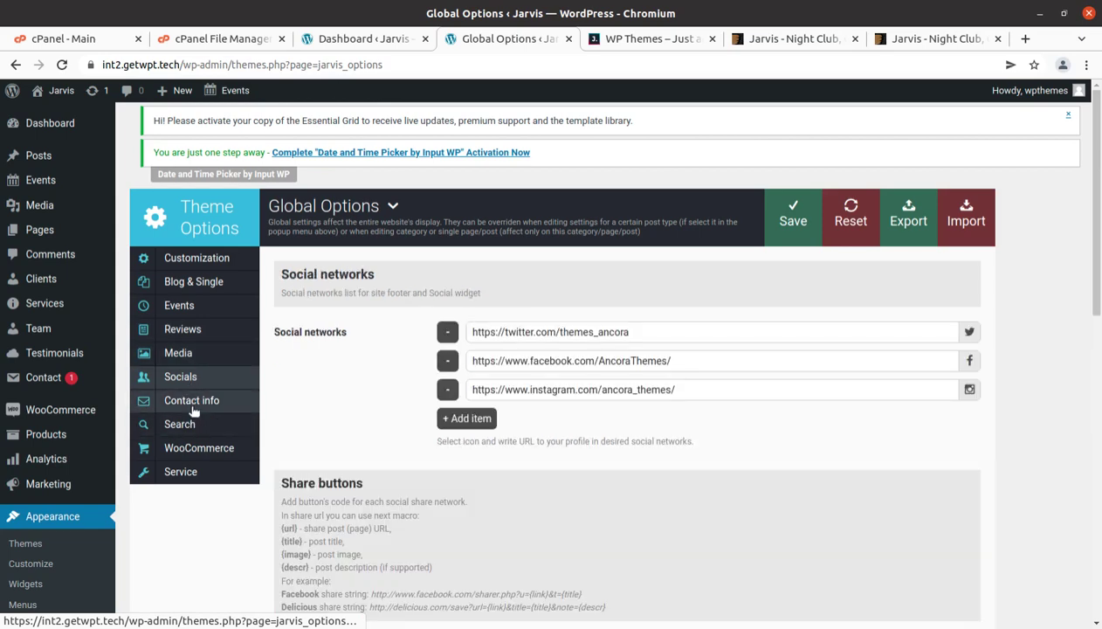
click(194, 406)
click(193, 429)
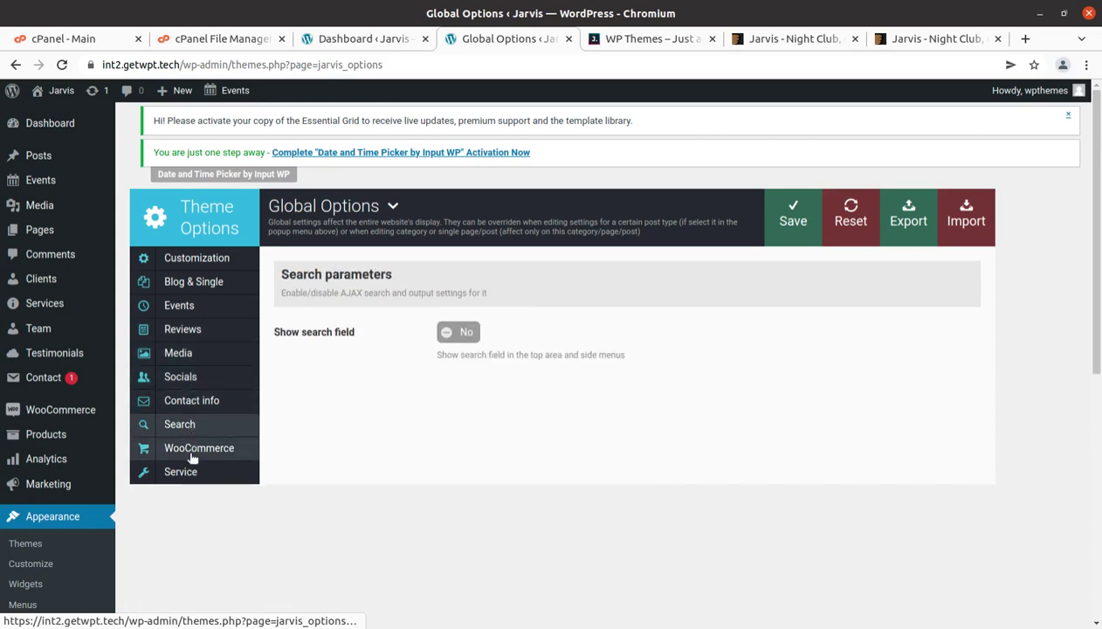
click(188, 449)
click(186, 474)
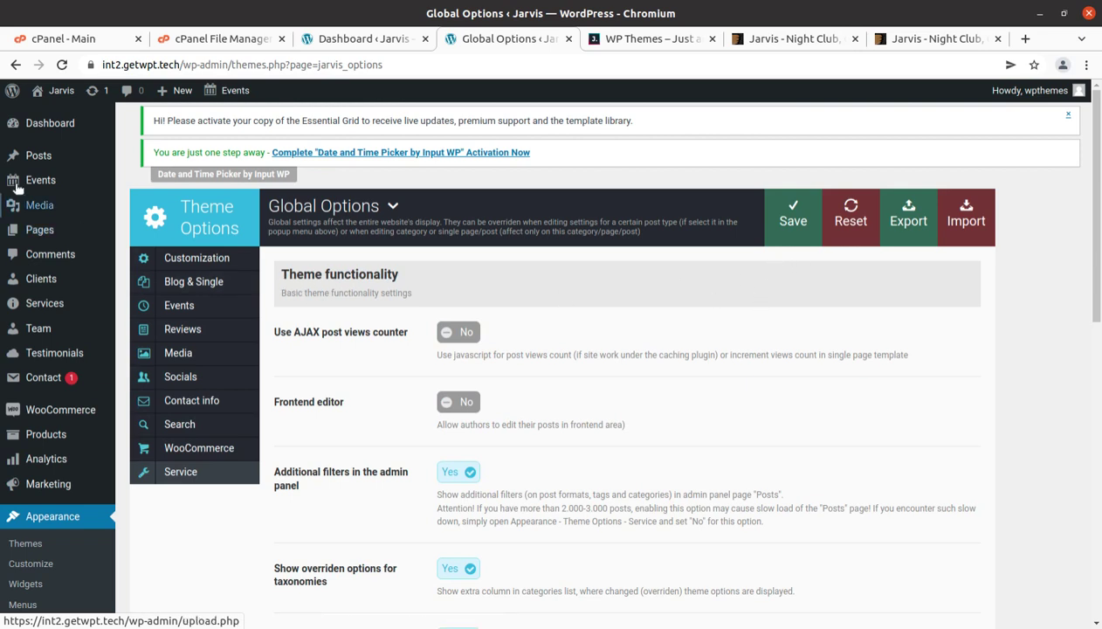
Examine the Customization section's Header settings, from the top panel and main menu options through to the Main logo fields
click(181, 263)
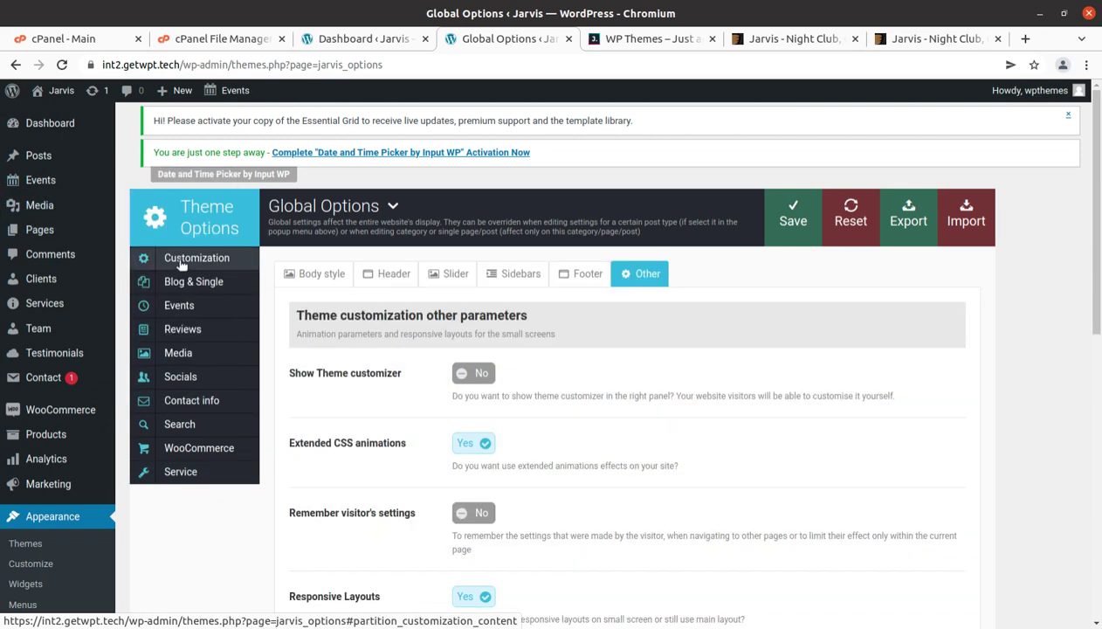
click(390, 283)
scroll(503, 376, down, 5)
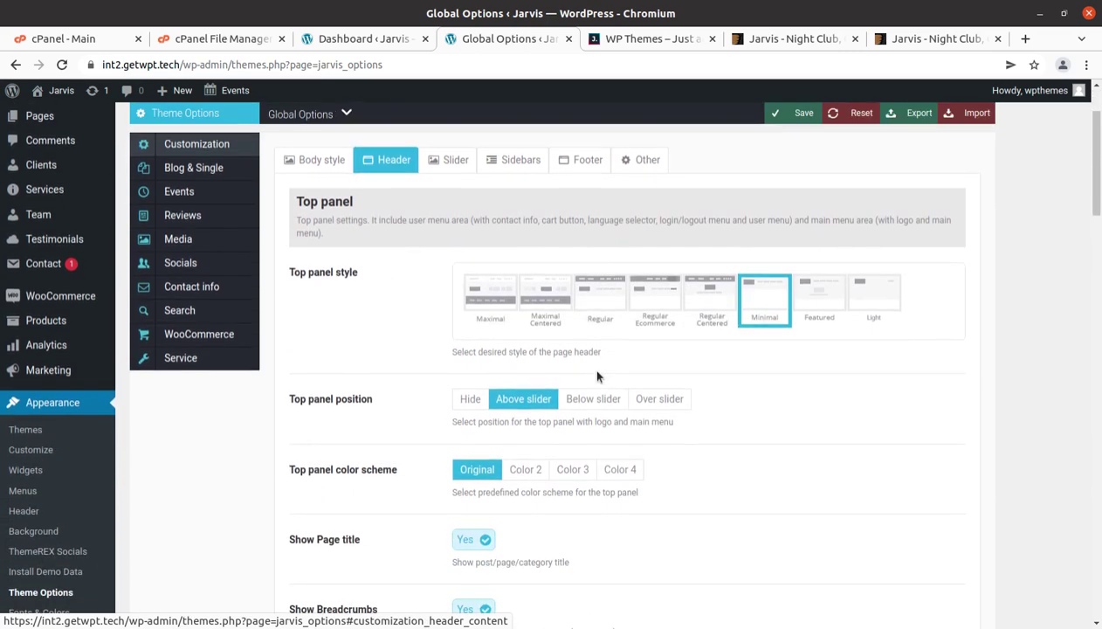
scroll(471, 363, down, 5)
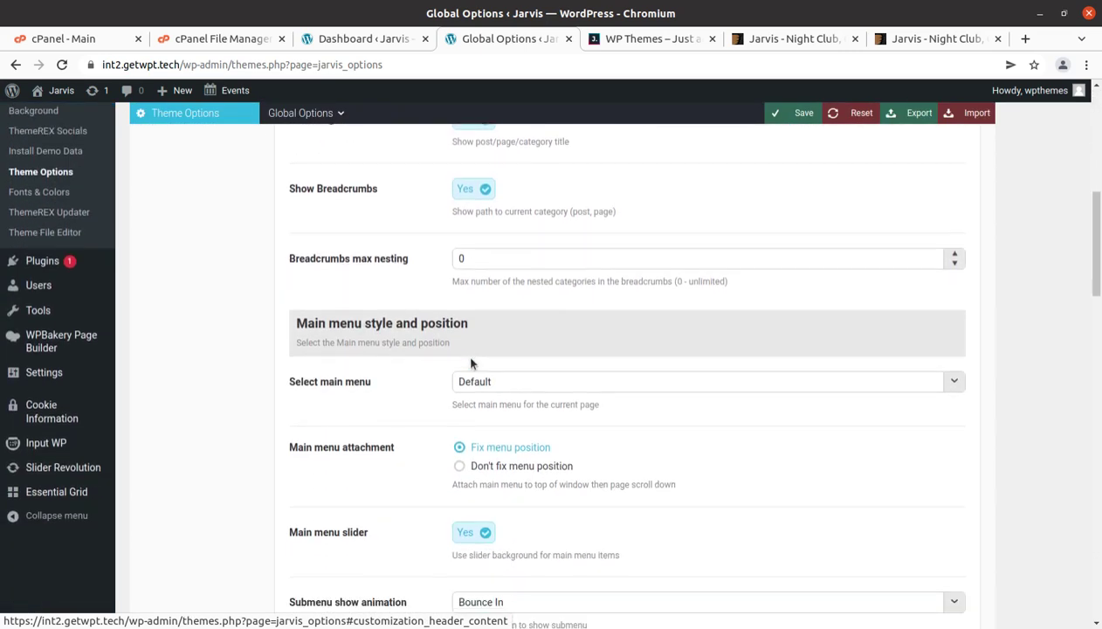
scroll(470, 358, down, 12)
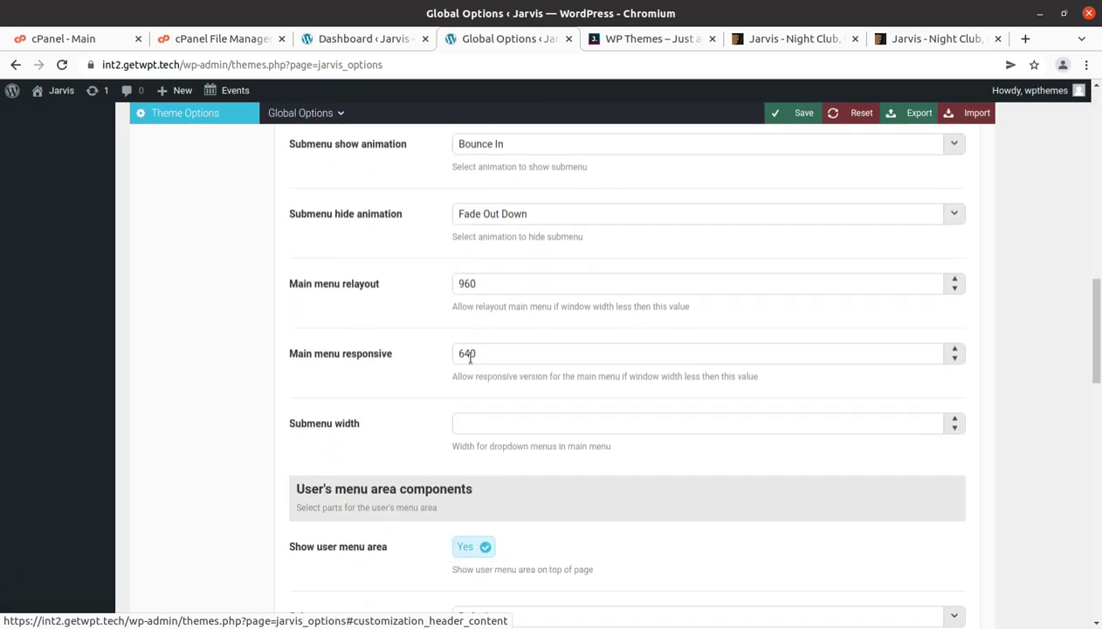
scroll(470, 358, down, 2)
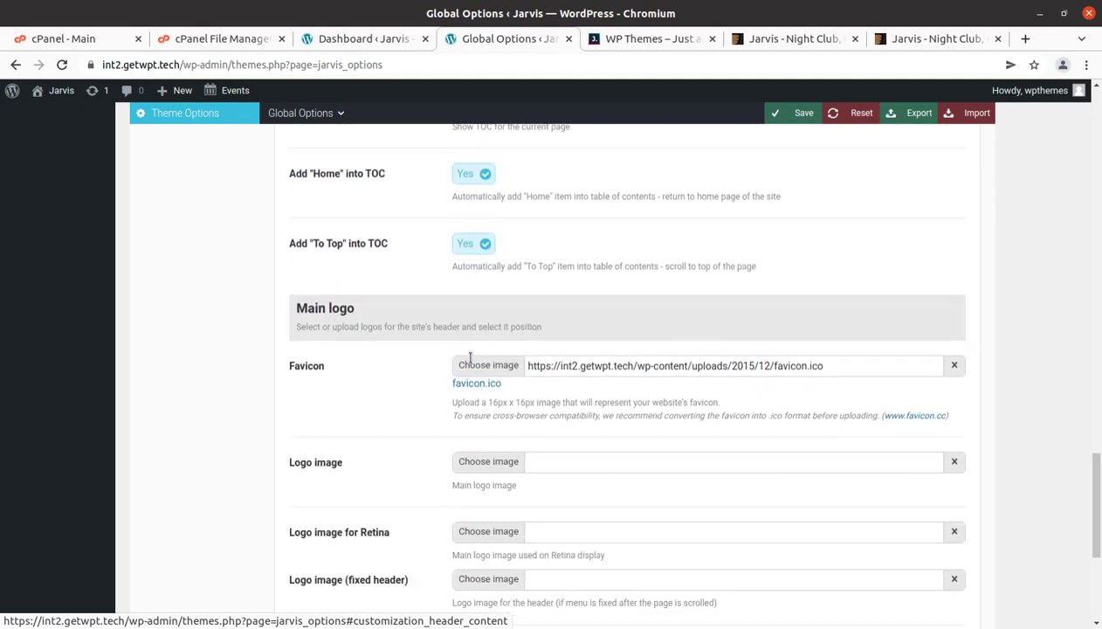
scroll(341, 390, down, 2)
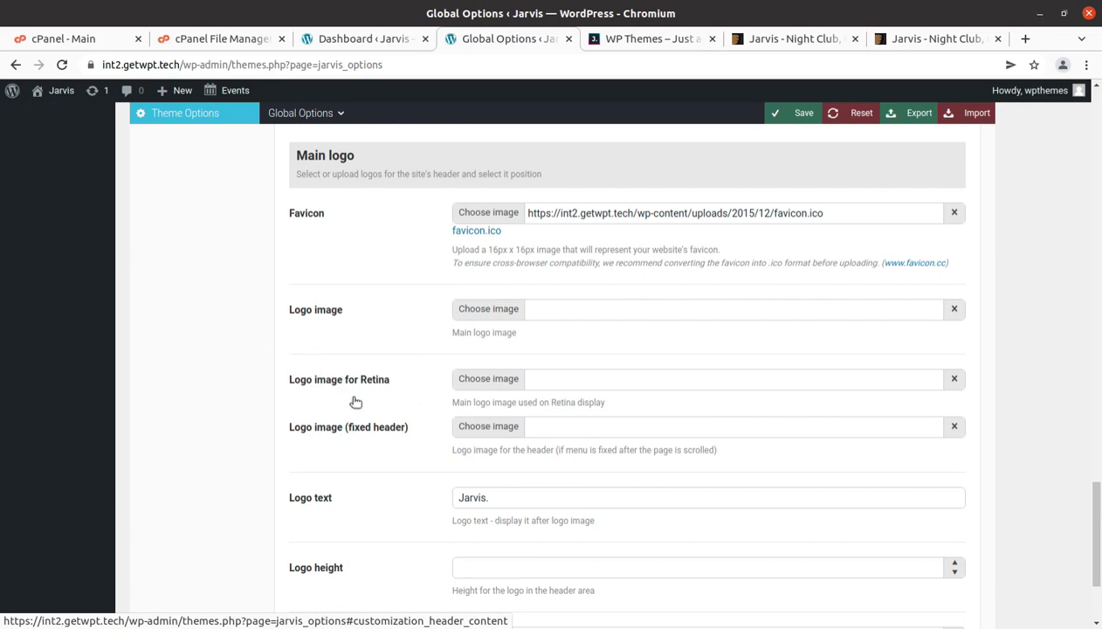
Leave the Theme Options for the WordPress Dashboard and dismiss its Welcome to WordPress panel
scroll(319, 402, up, 12)
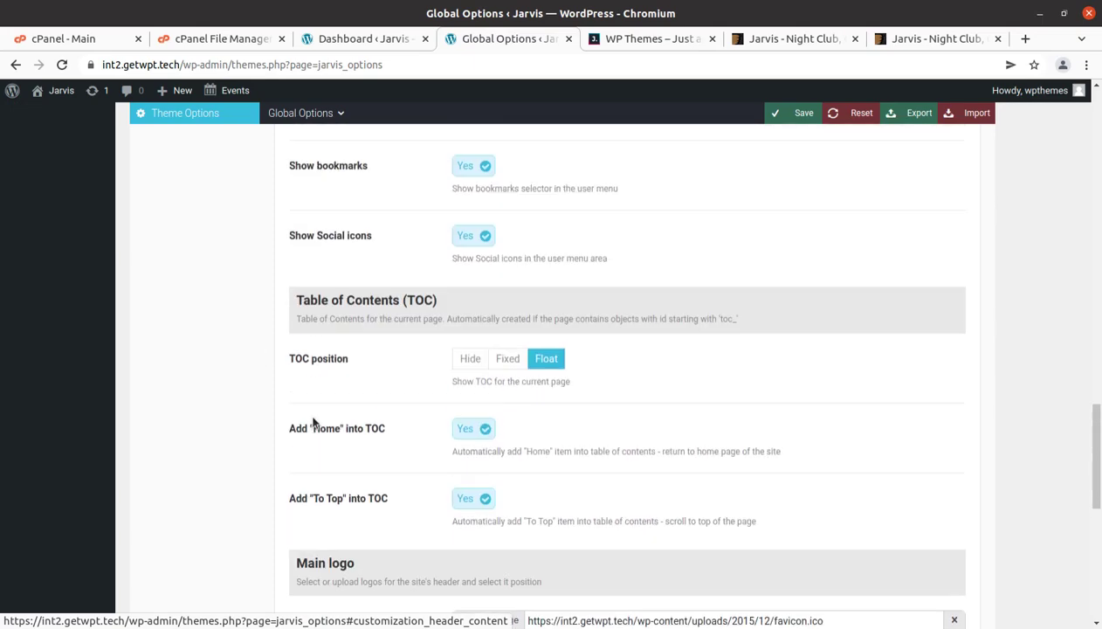
scroll(313, 422, up, 13)
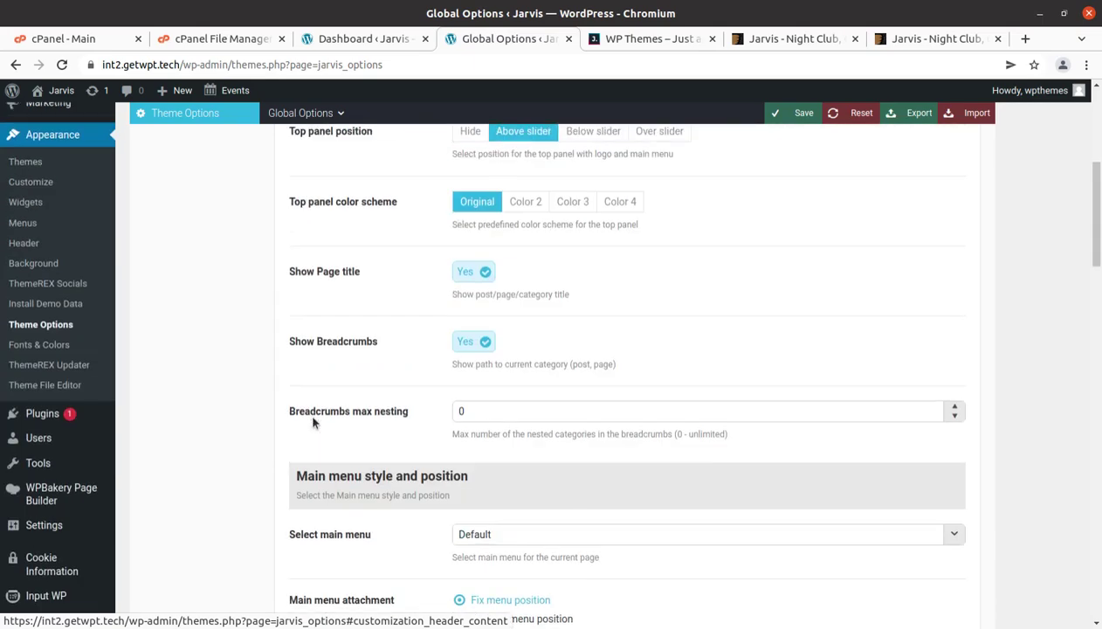
mouse_move(59, 152)
scroll(59, 153, up, 2)
click(46, 122)
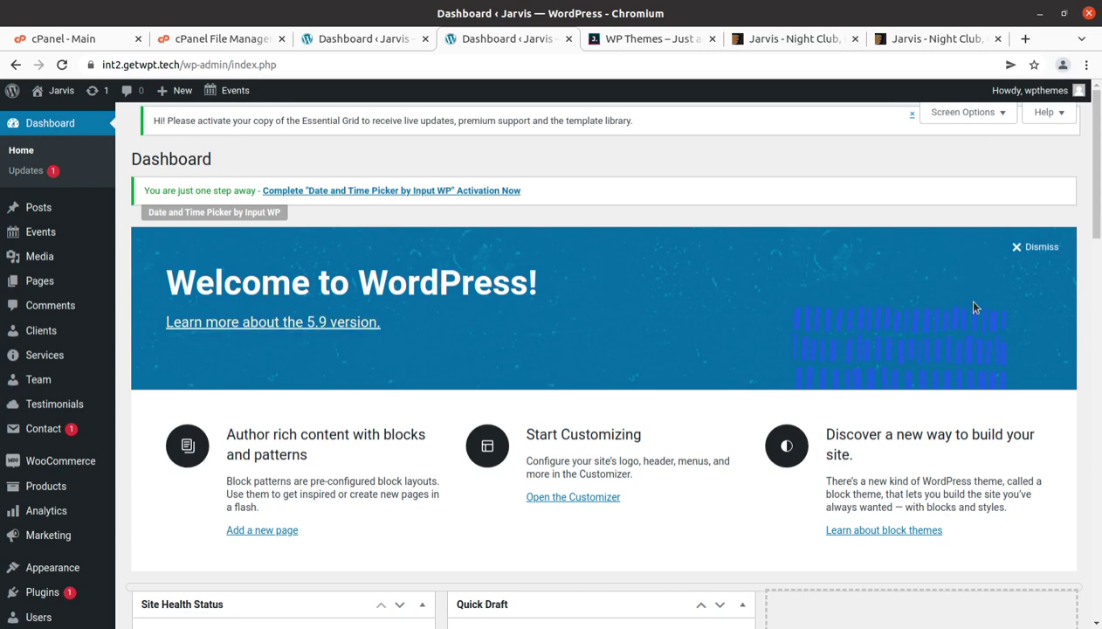
click(1017, 247)
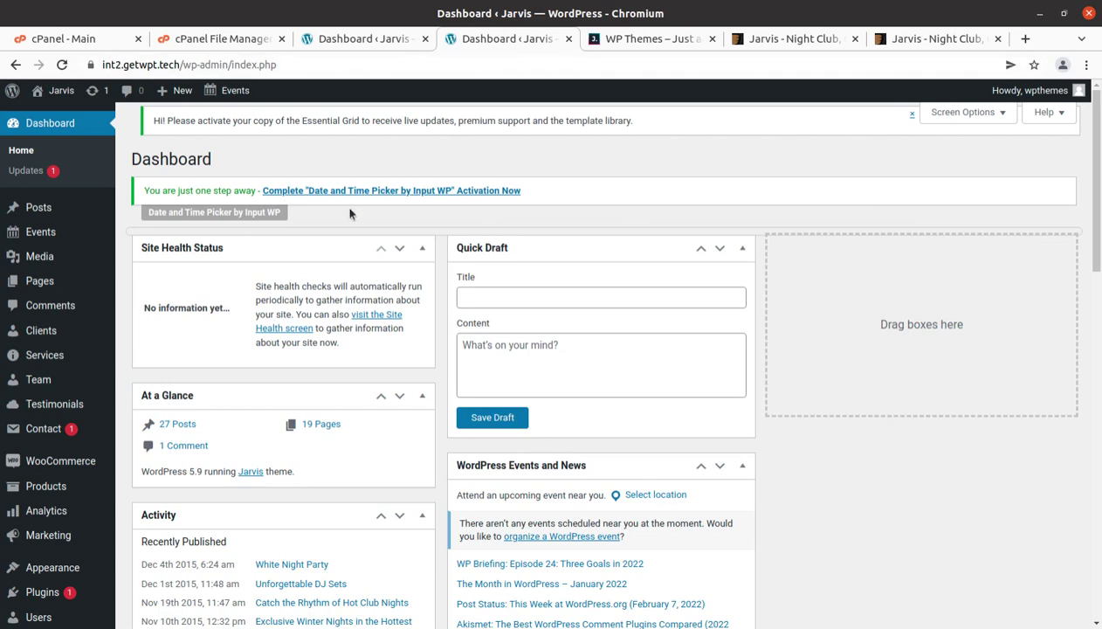
Open the live Jarvis site in a new browser tab and look over the homepage's header and slider
click(391, 42)
click(493, 40)
mouse_move(58, 91)
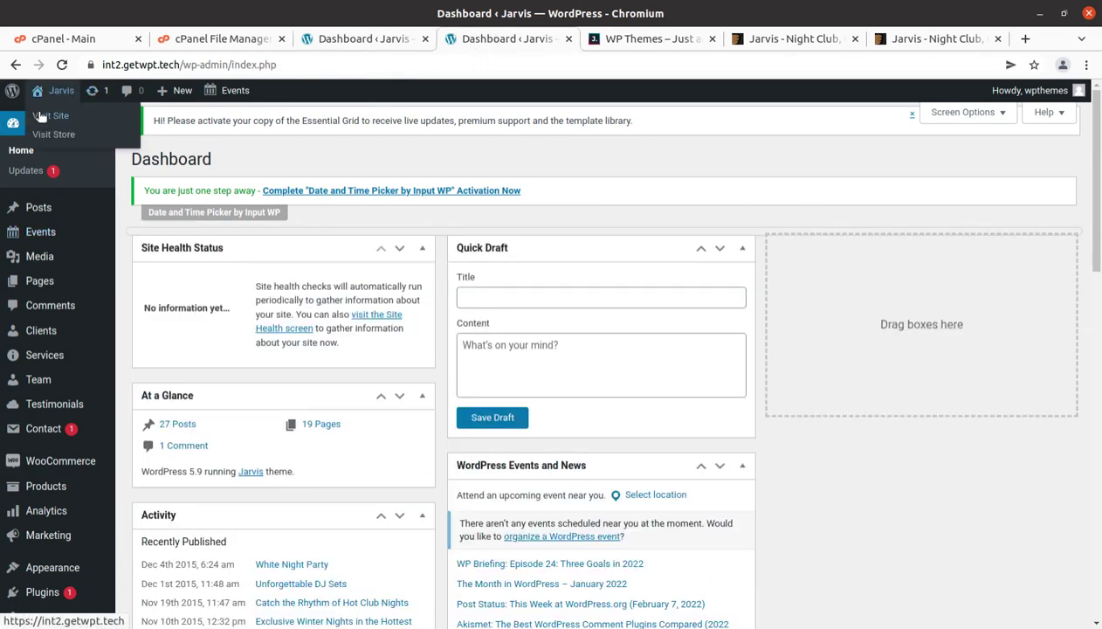
middle_click(42, 111)
click(525, 42)
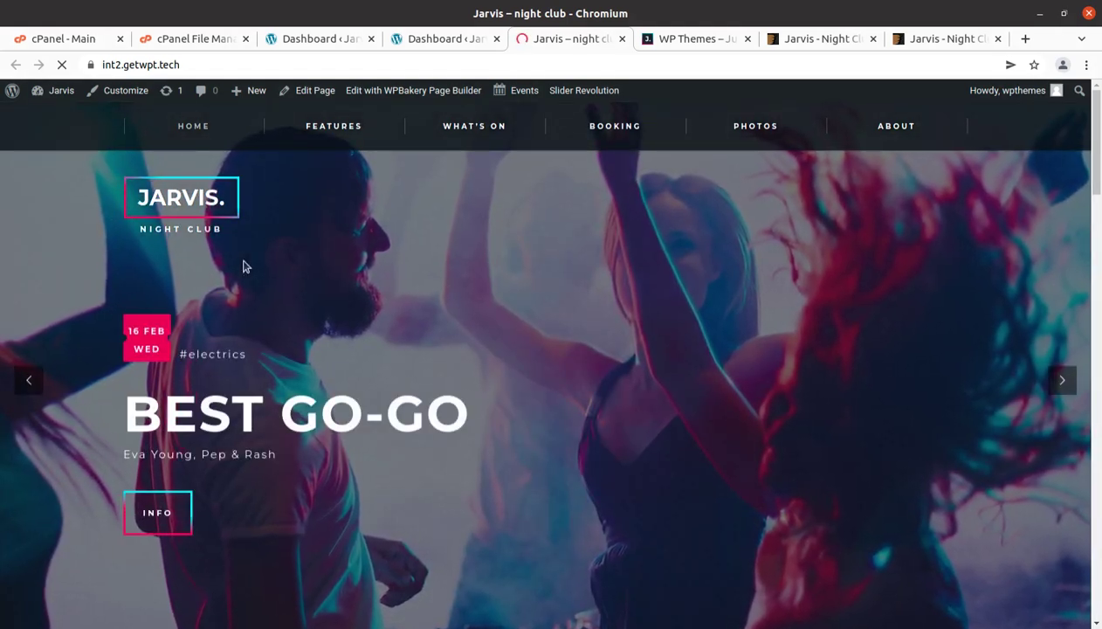
scroll(245, 267, down, 3)
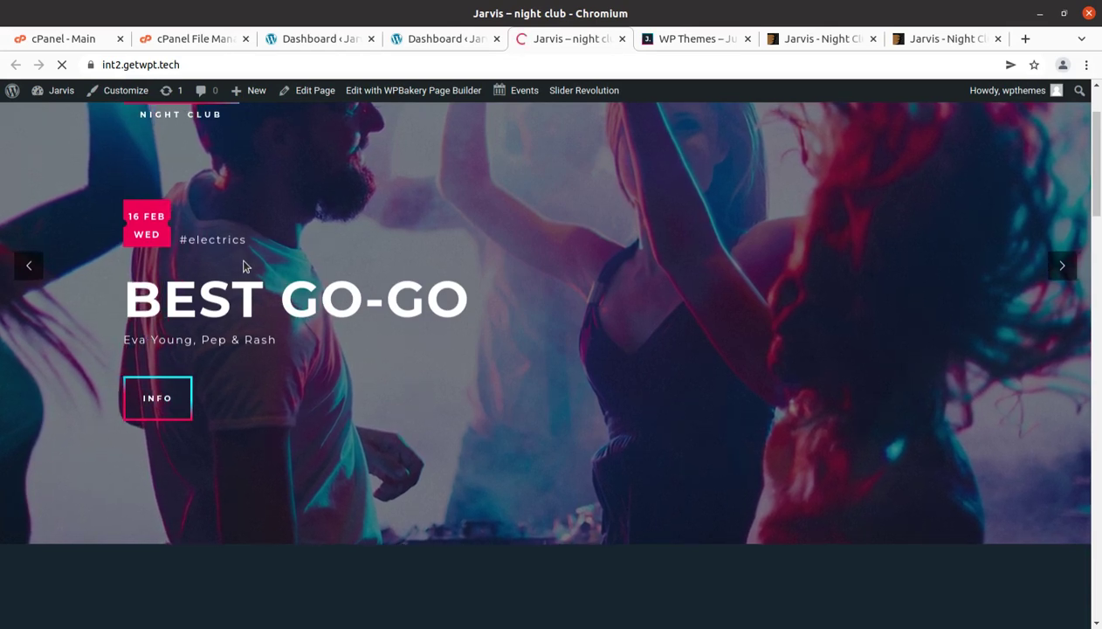
scroll(244, 267, up, 3)
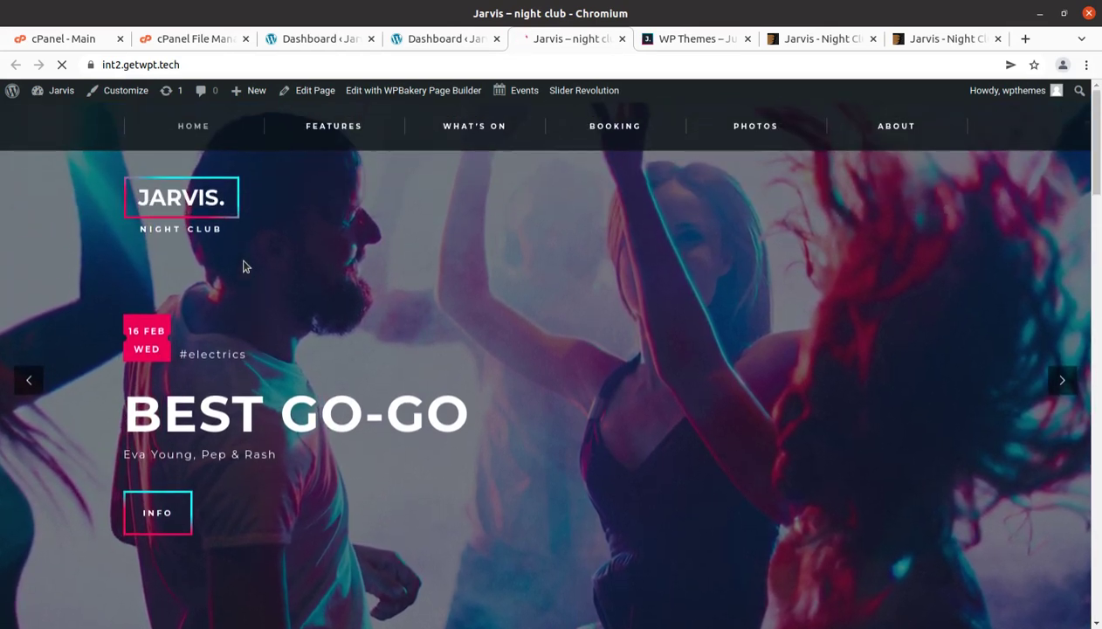